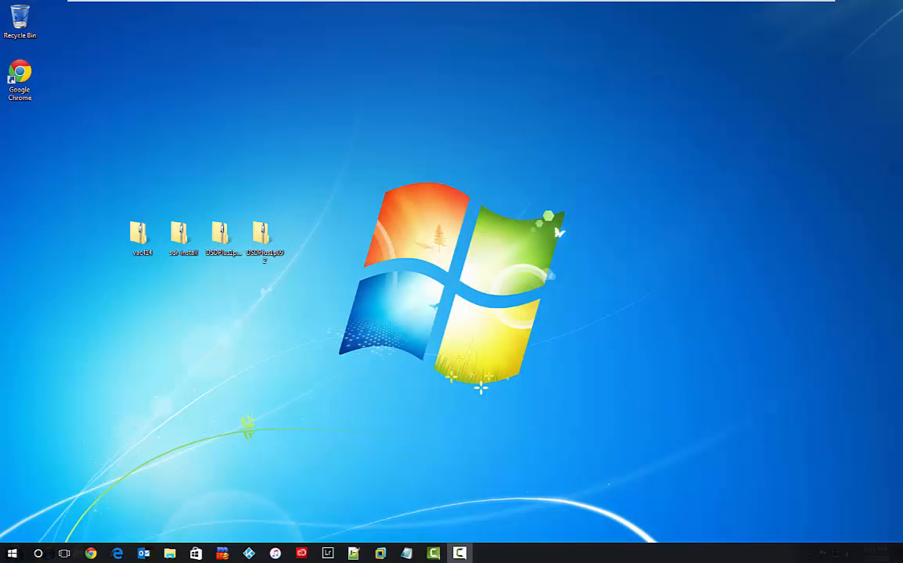
left_click(254, 334)
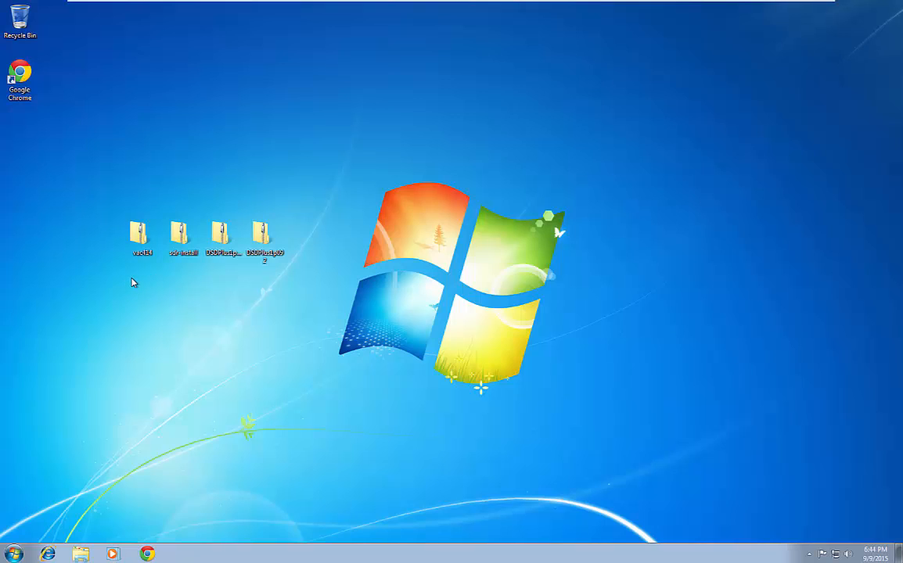
left_click(144, 249)
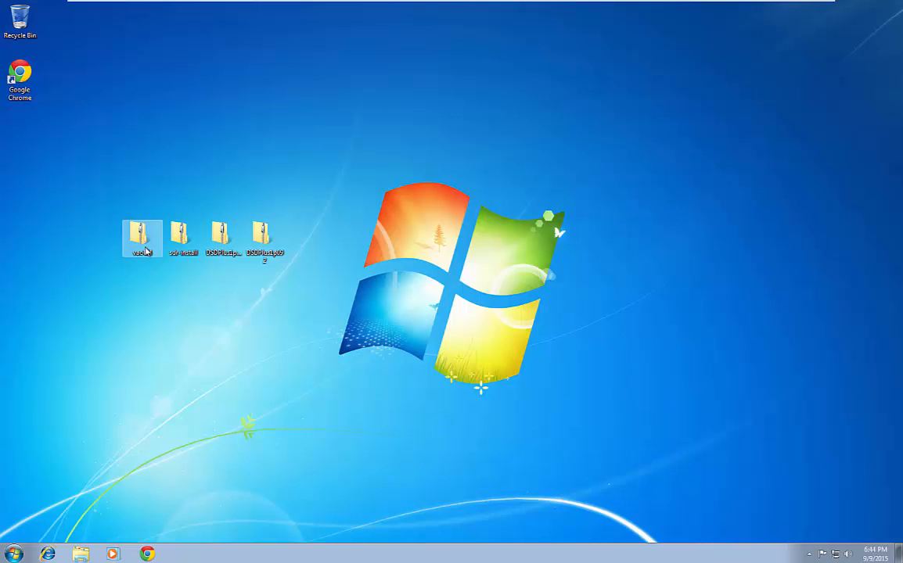
left_click(186, 249)
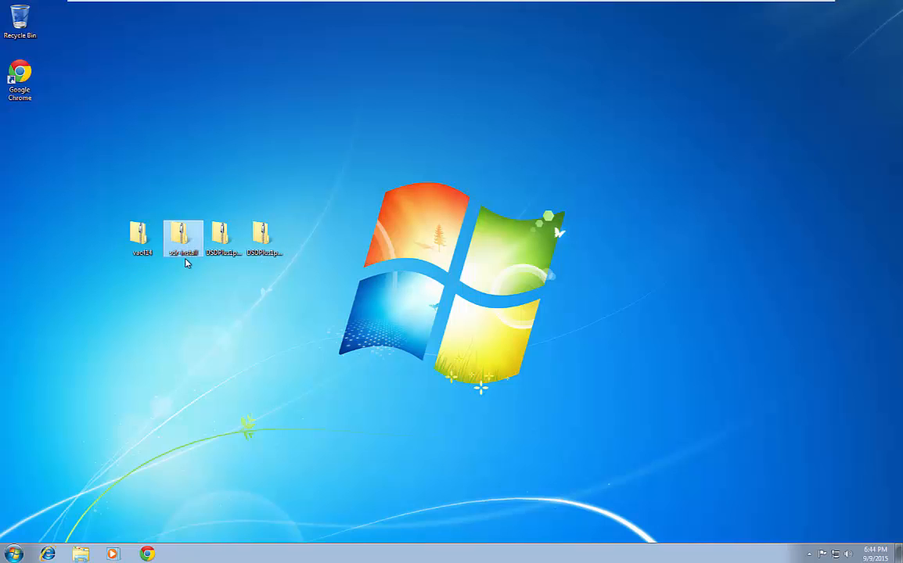
left_click(221, 238)
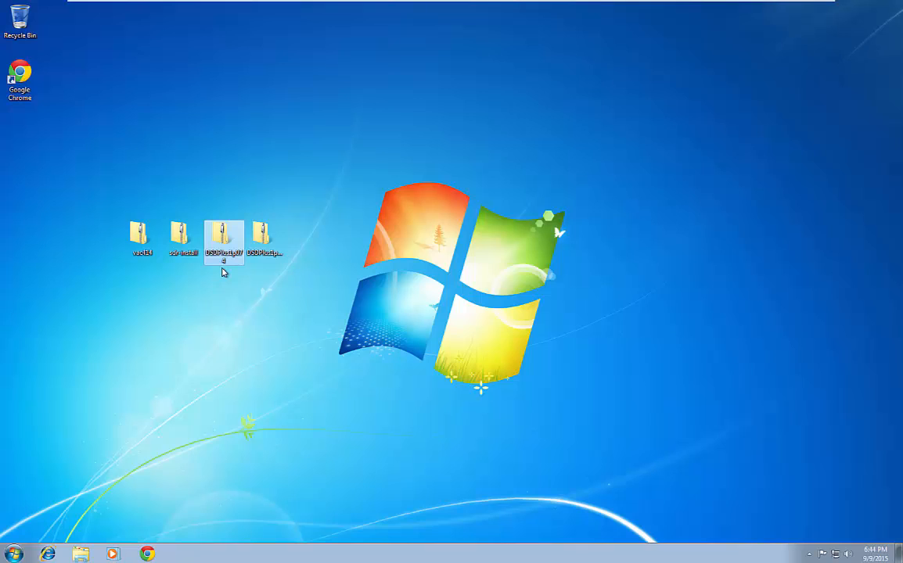
left_click(261, 239)
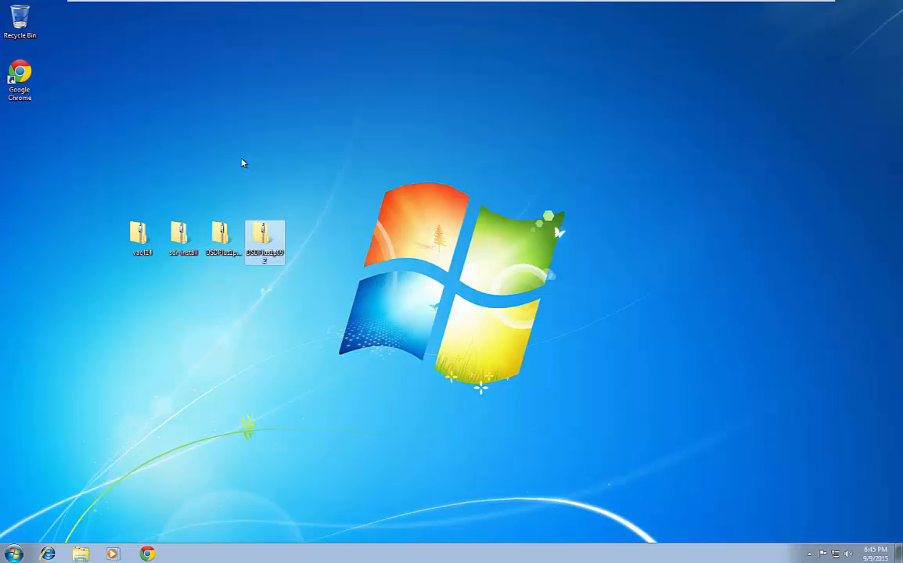
Extract the vac414 archive to its own folder on the desktop.
right_click(140, 235)
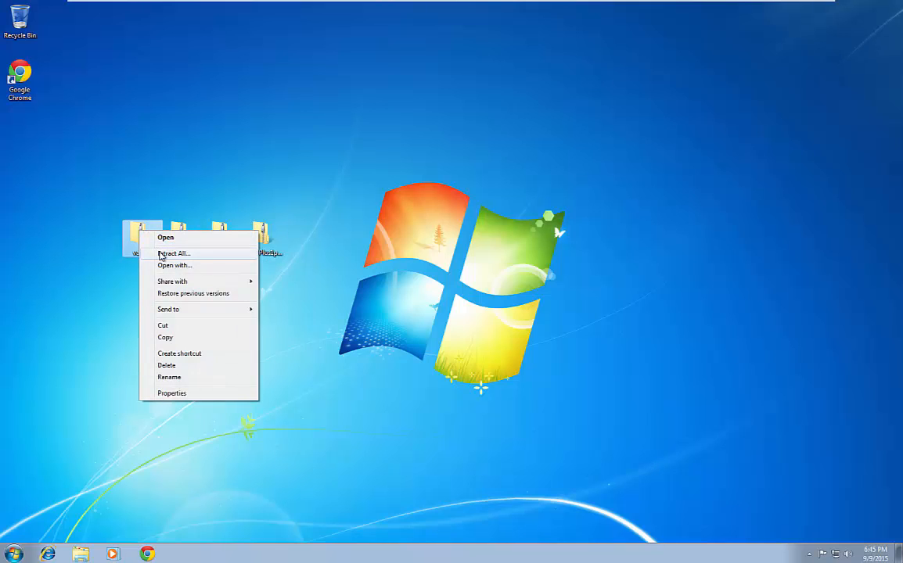
left_click(161, 255)
left_click(548, 379)
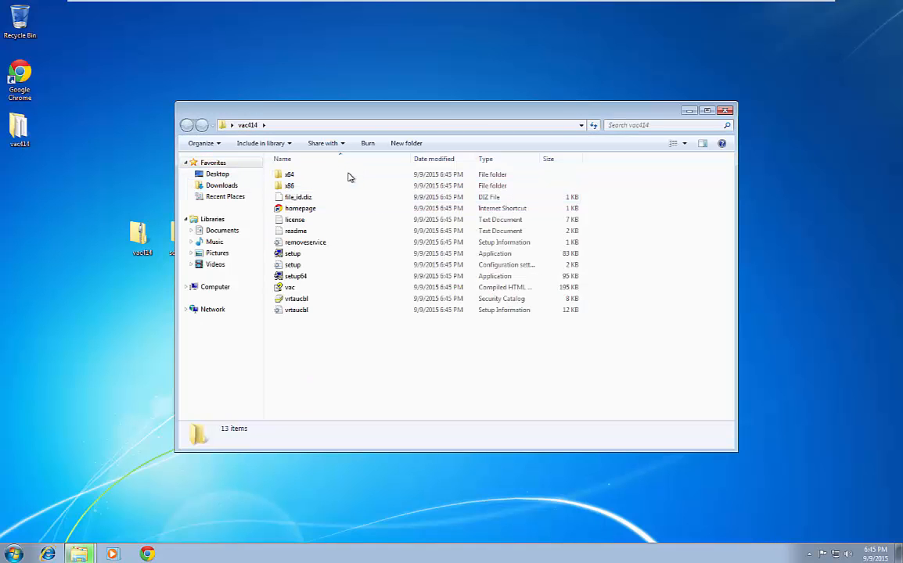
left_click(300, 256)
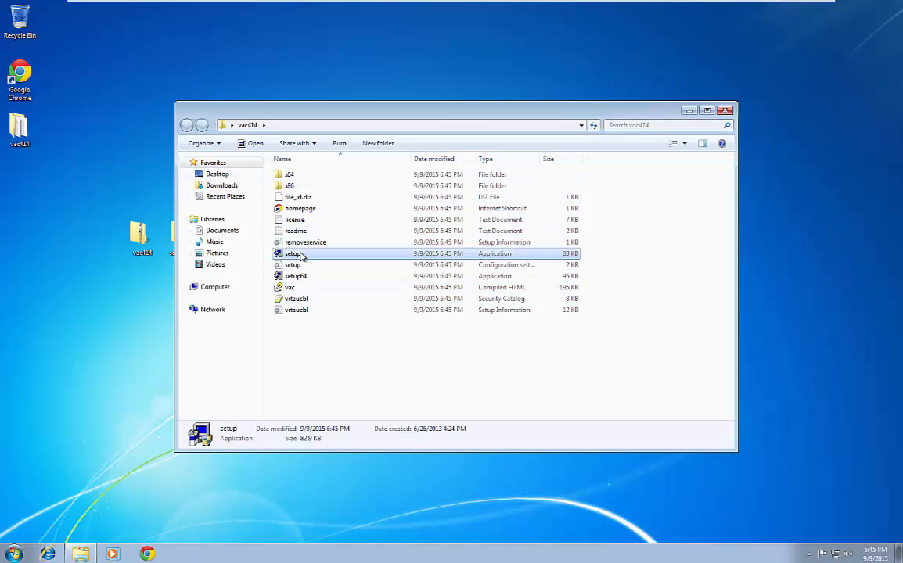
double_click(300, 256)
left_click(507, 307)
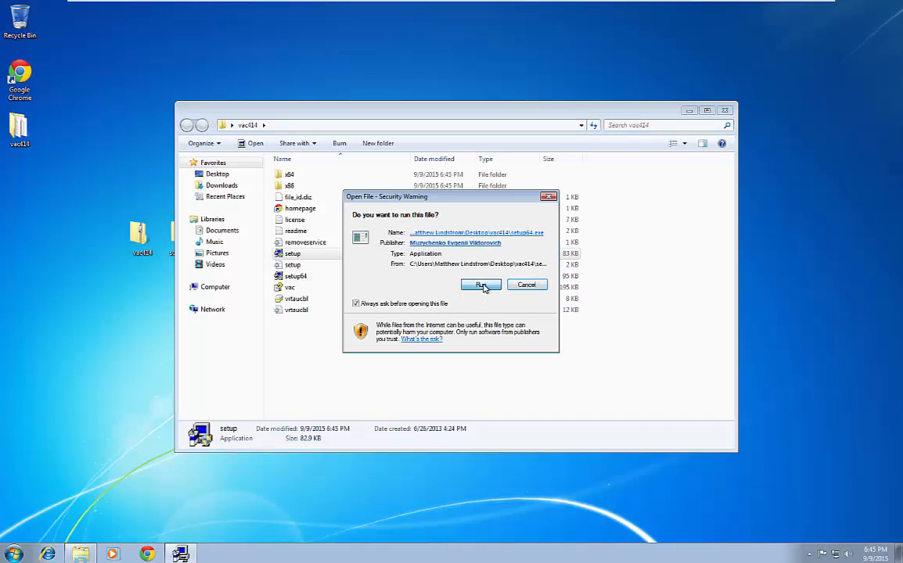
left_click(482, 286)
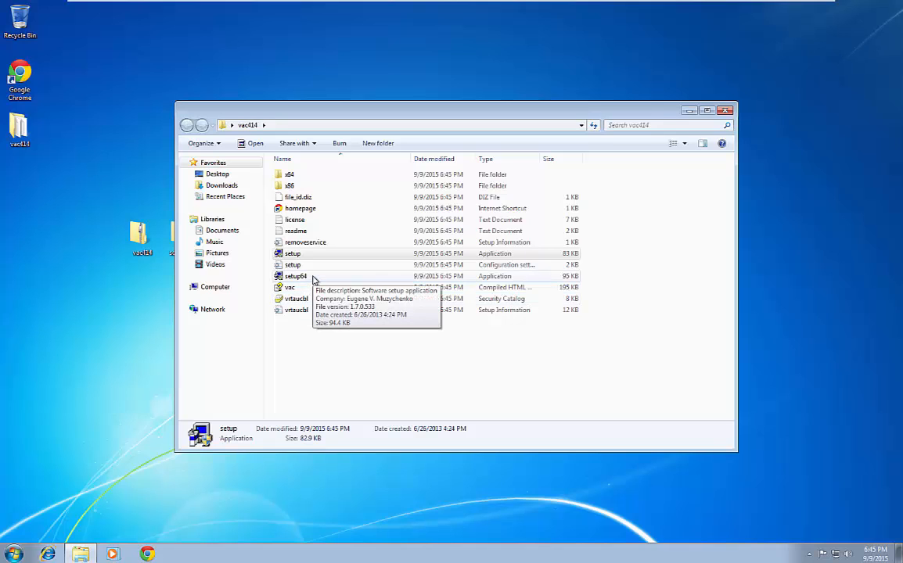
Run setup64 from the vac414 folder, allow it to make changes, and accept the Virtual Audio Cable license agreement.
double_click(313, 278)
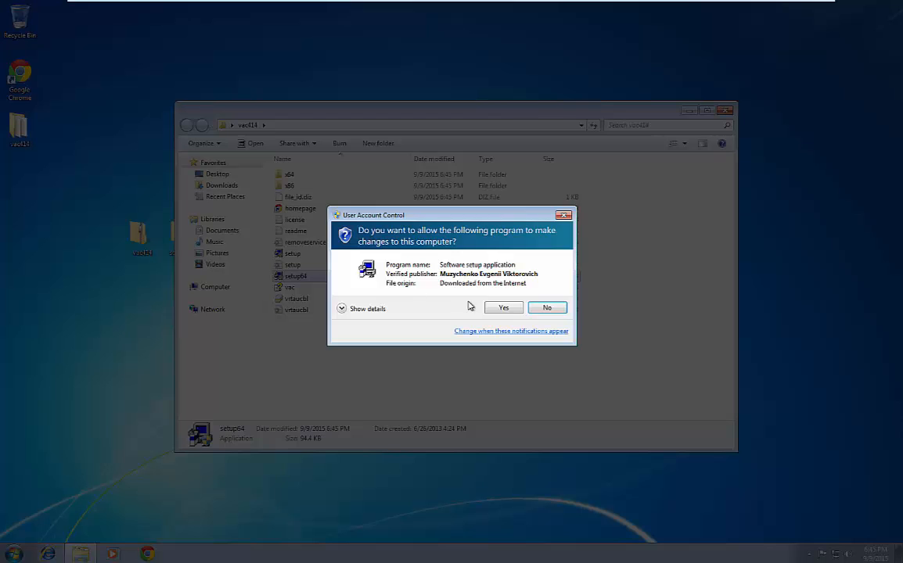
left_click(505, 309)
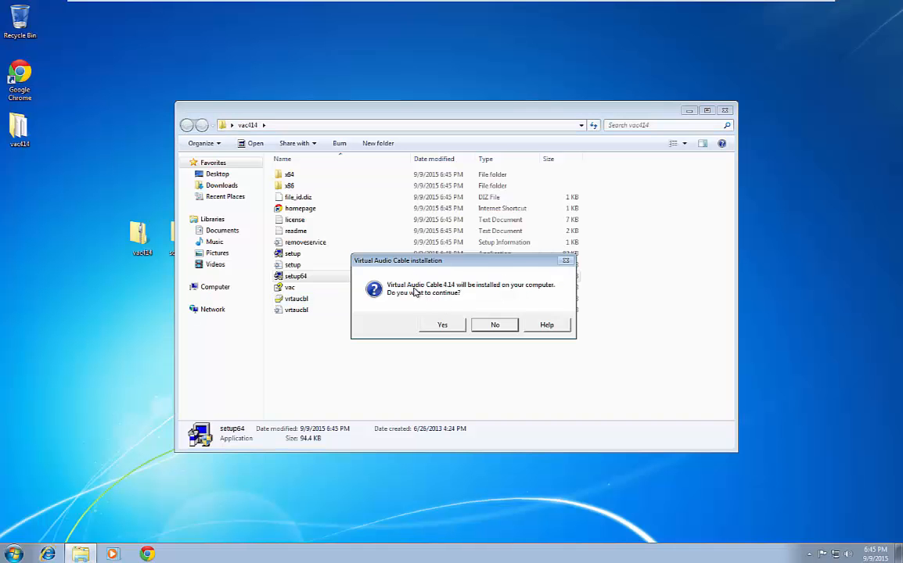
left_click(442, 324)
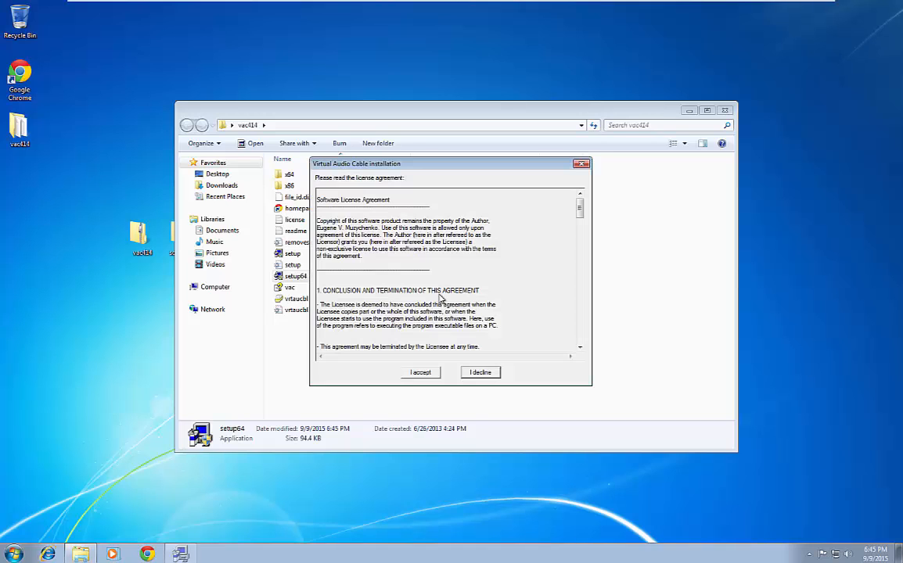
left_click(419, 373)
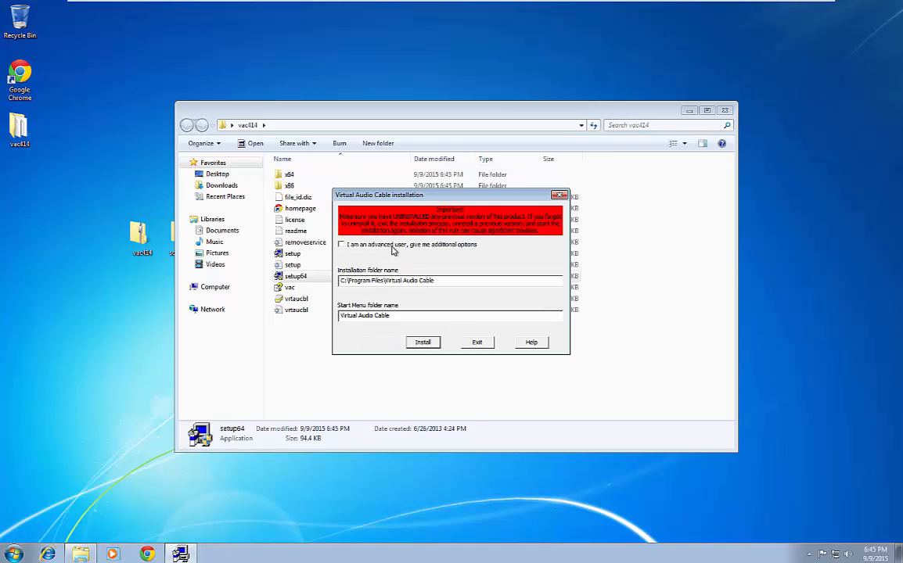
Install Virtual Audio Cable and its device driver with the default folders, declining the duplicate installation prompt.
left_click(423, 342)
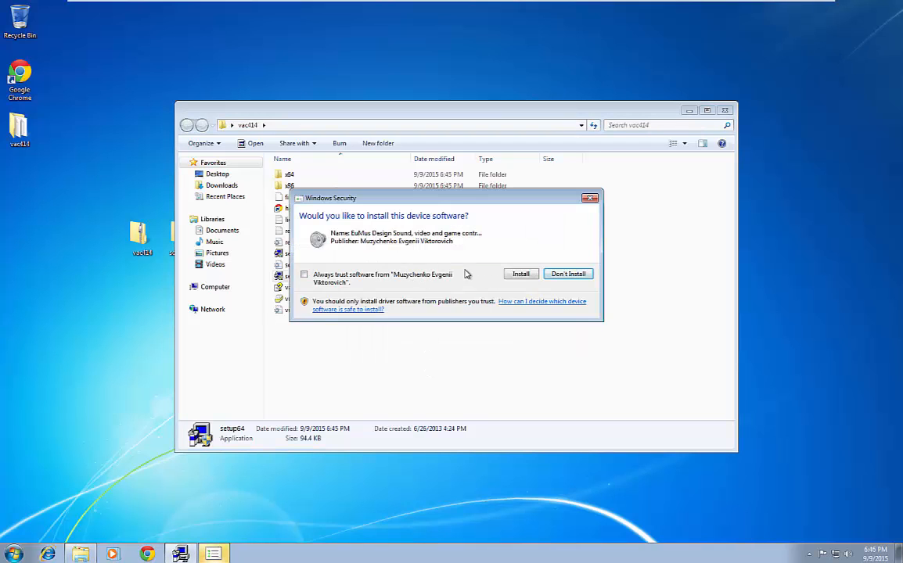
left_click(521, 274)
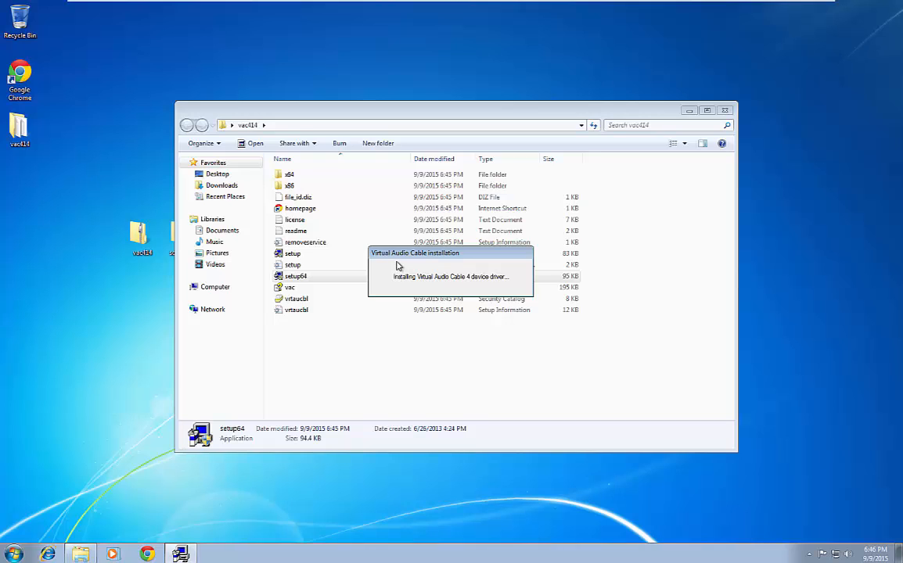
left_click(506, 325)
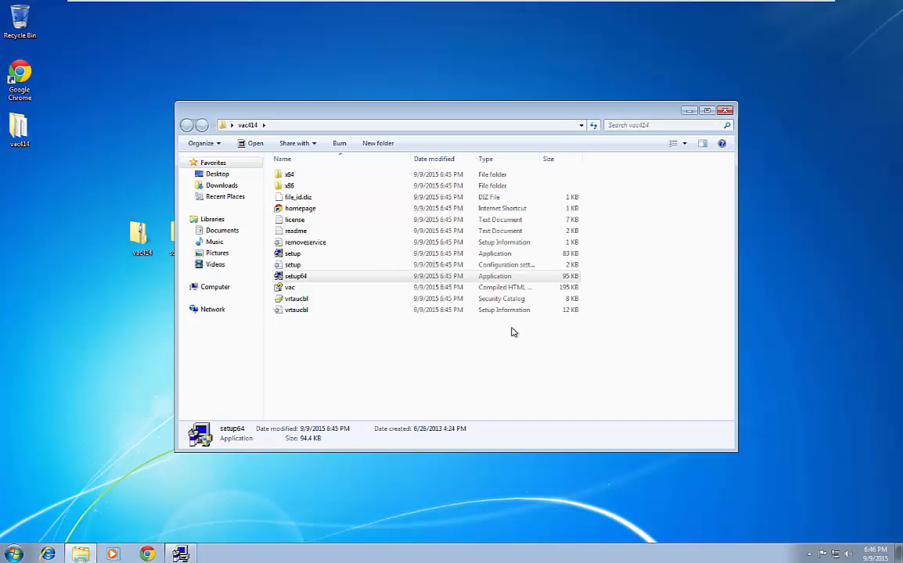
left_click(726, 114)
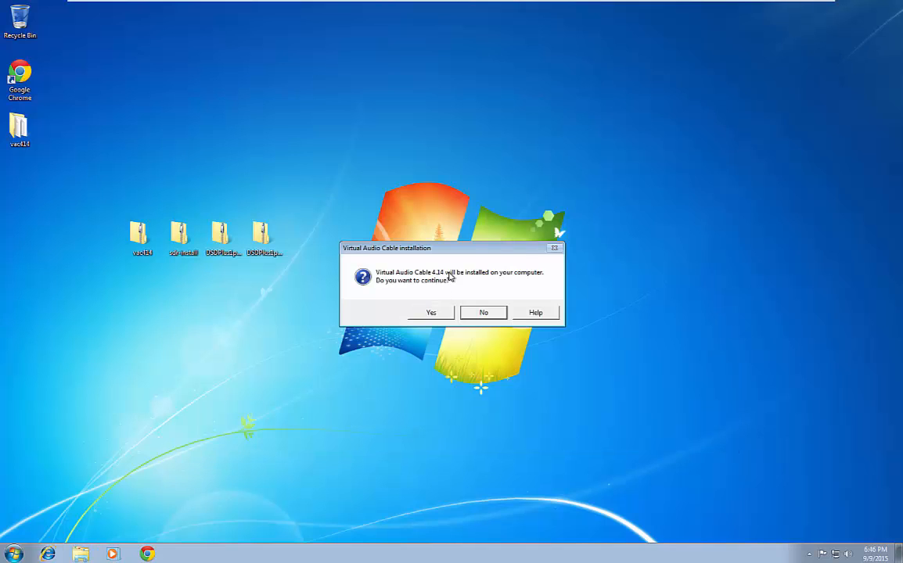
left_click(485, 313)
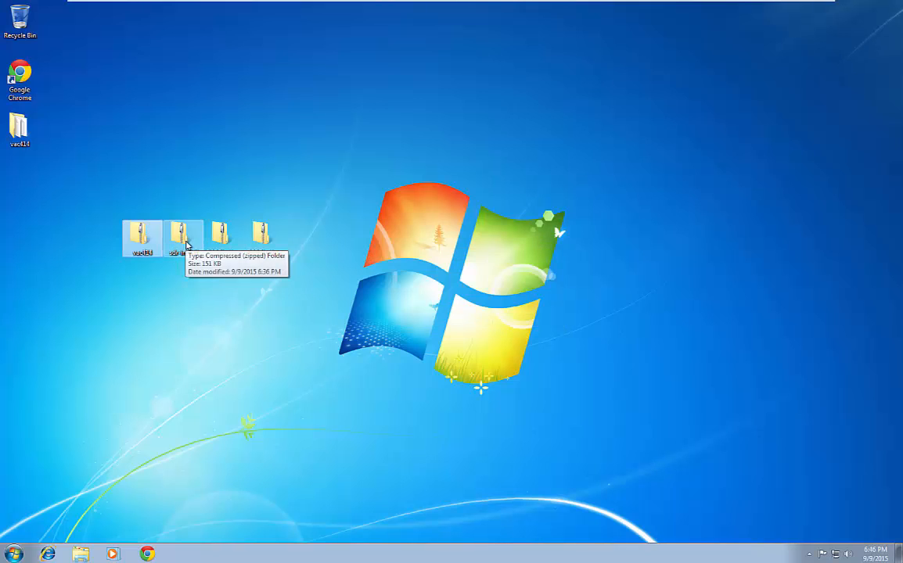
Extract the sdr-install archive to its own folder on the desktop.
right_click(187, 245)
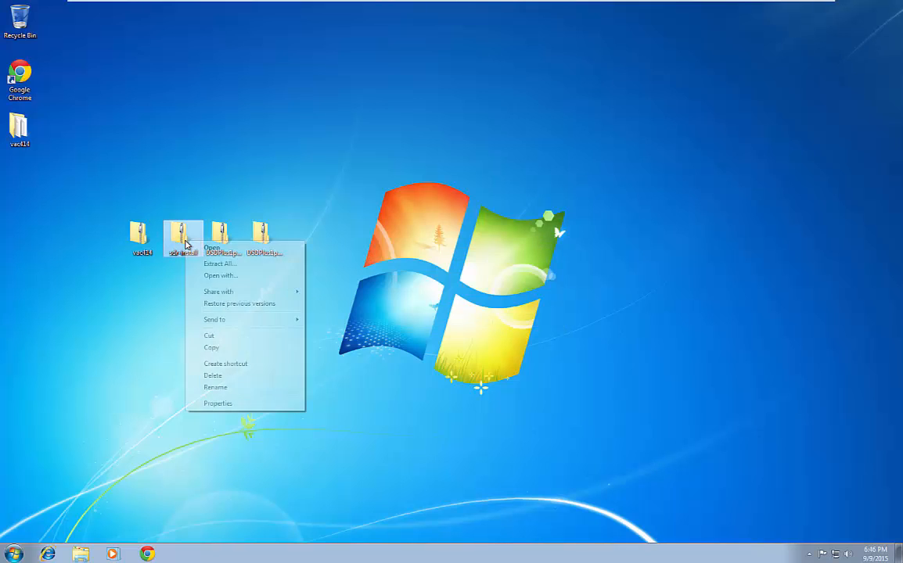
left_click(235, 264)
left_click(551, 380)
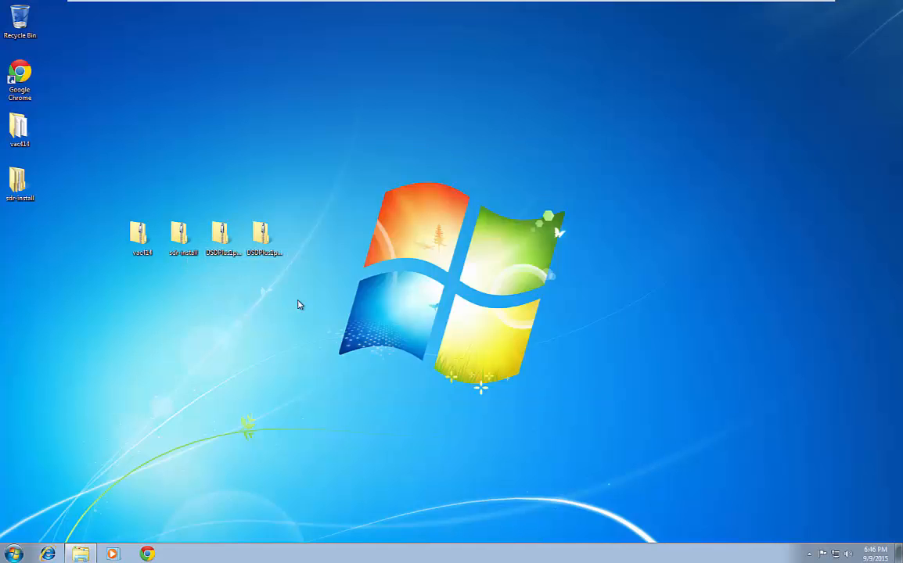
Run the install batch file in the nested sdr-install folder through to completion and close the folder.
double_click(305, 176)
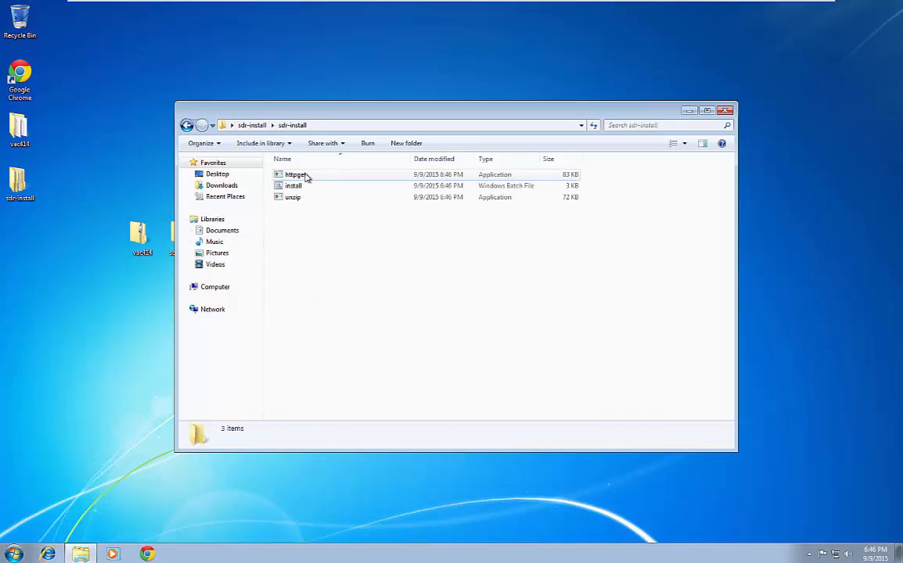
double_click(304, 188)
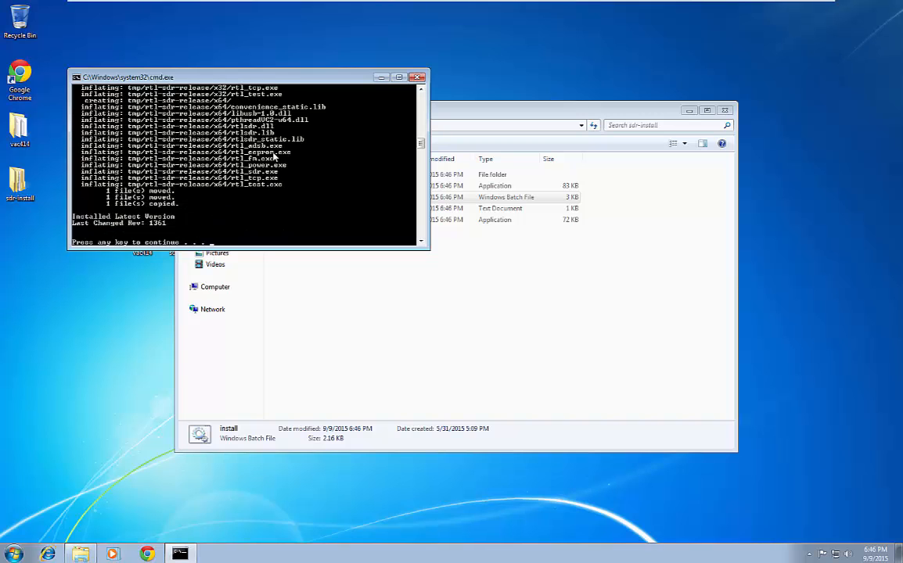
key("Return")
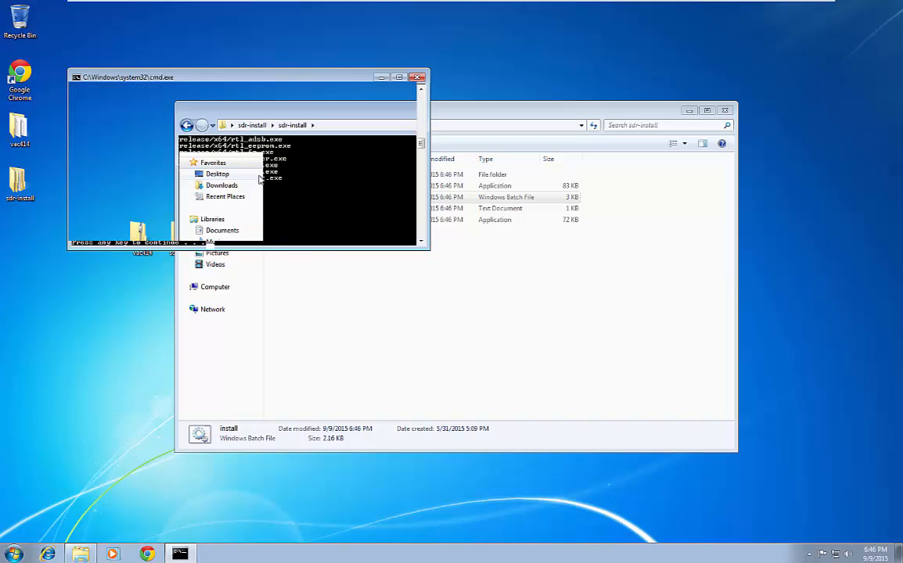
left_click(727, 114)
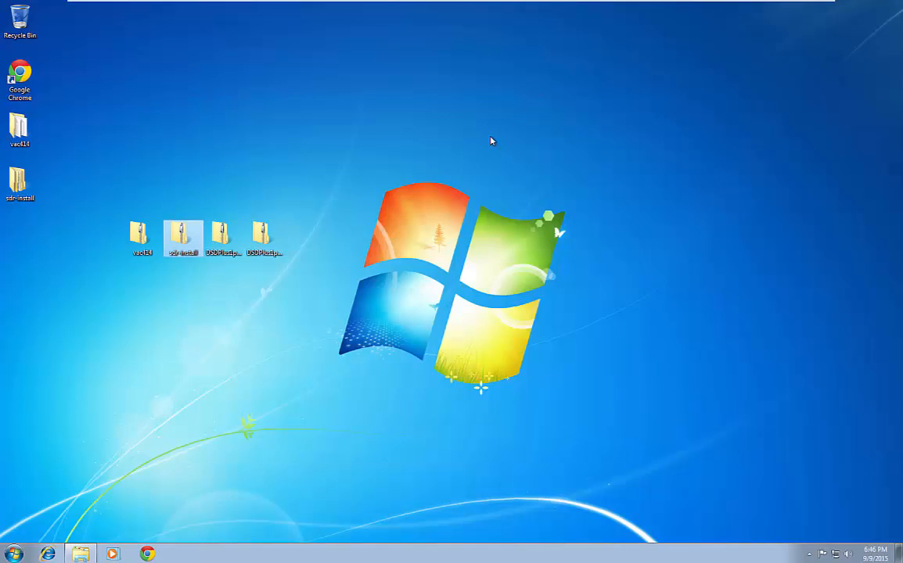
Extract the DSDPlus1p074 archive to its own folder on the desktop.
left_click(222, 233)
right_click(222, 233)
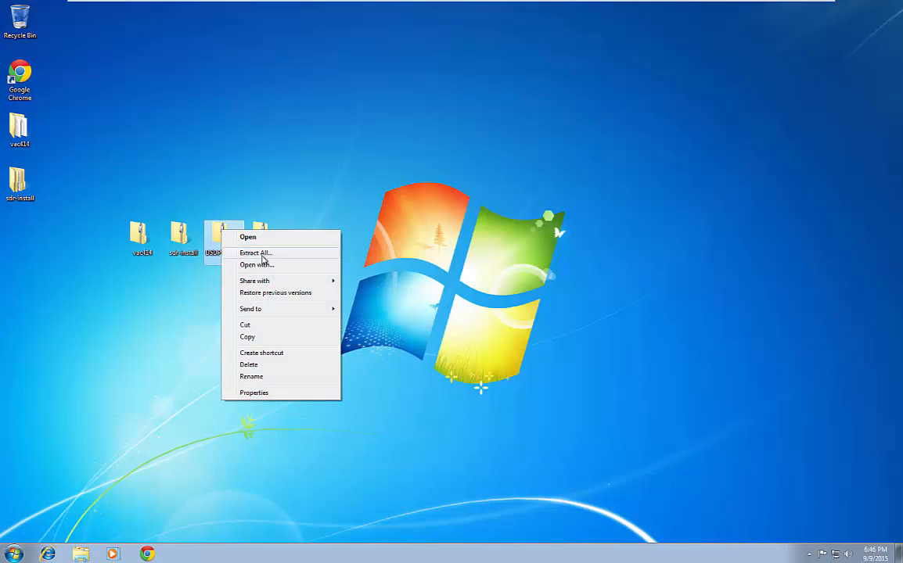
left_click(258, 252)
left_click(552, 380)
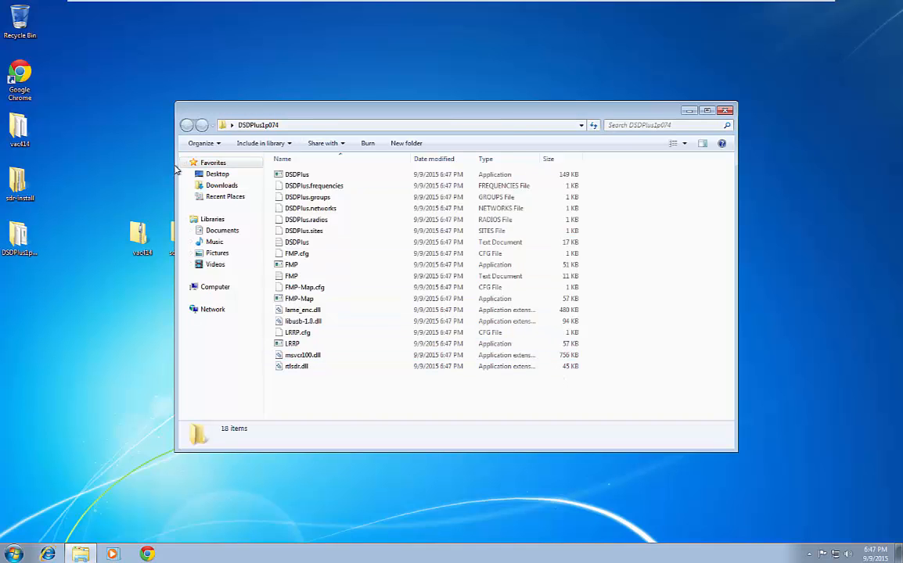
Open the DSDPlus1p092 archive and arrange its window side by side with the DSDPlus1p074 folder.
left_click_drag(176, 168, 434, 168)
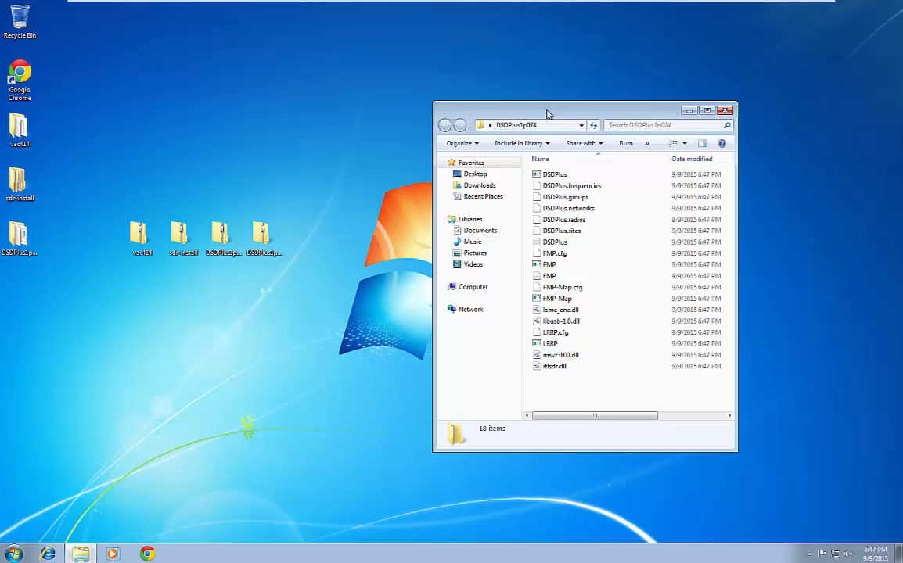
left_click_drag(521, 118, 644, 57)
double_click(261, 232)
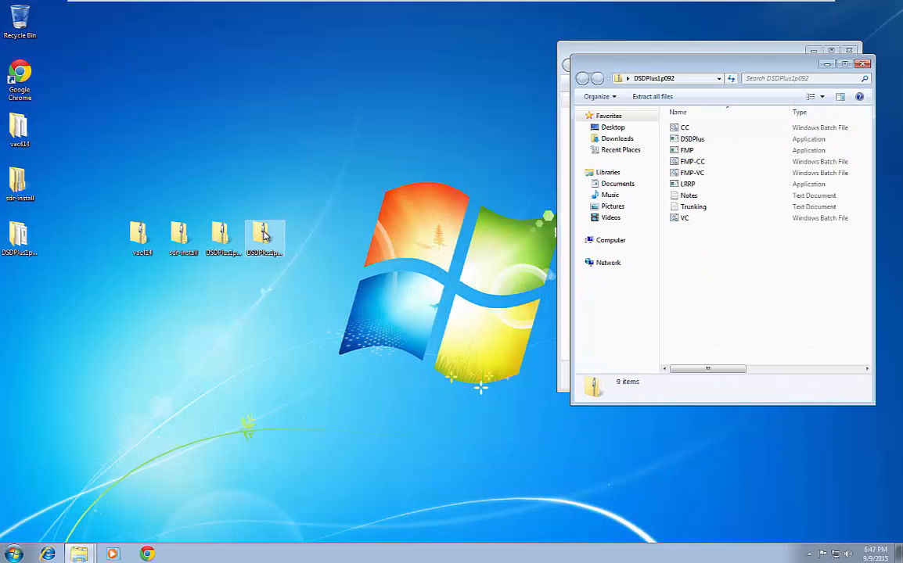
left_click_drag(602, 68, 123, 89)
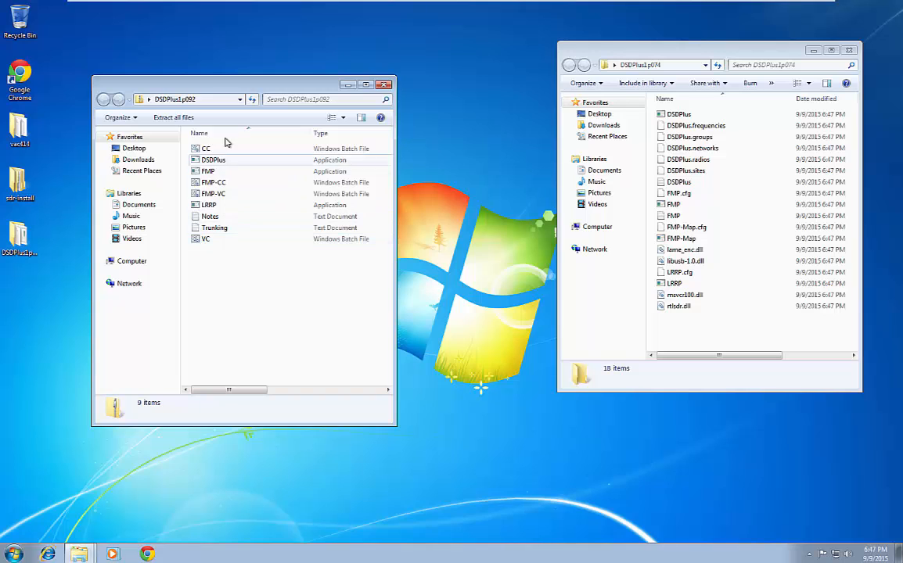
Copy all files from the DSDPlus1p092 archive into the DSDPlus1p074 folder, replacing every file with the same name, and close both windows.
left_click_drag(242, 261, 188, 135)
left_click_drag(195, 170, 741, 314)
left_click(772, 318)
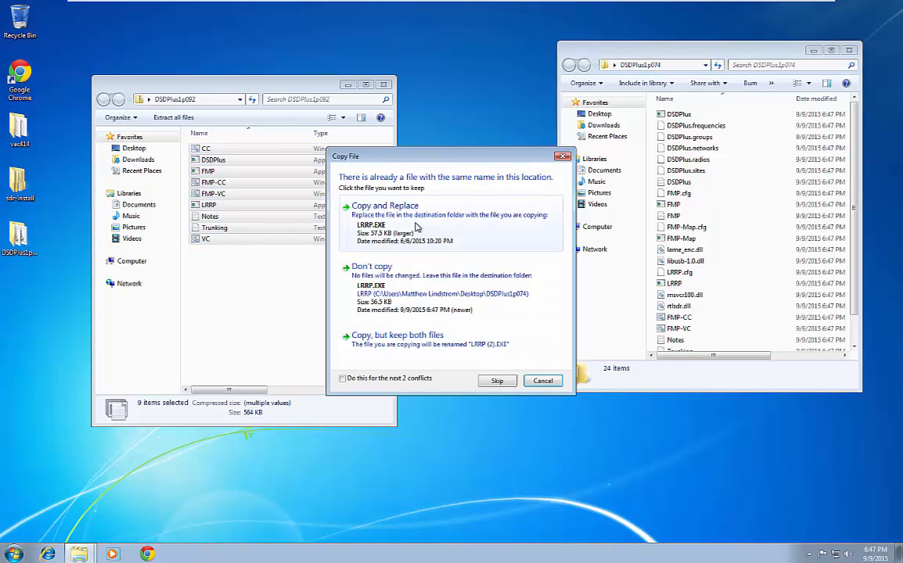
left_click(343, 378)
left_click(399, 232)
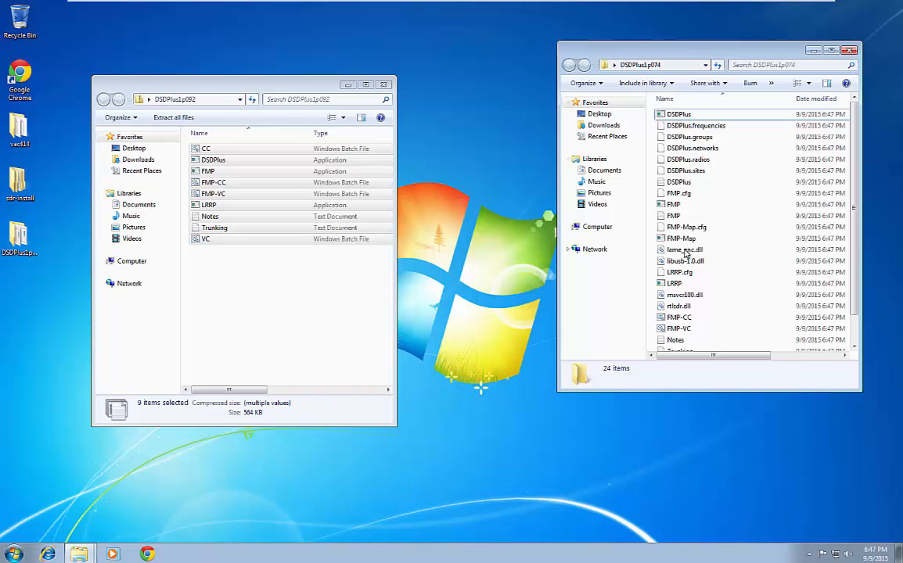
left_click(384, 85)
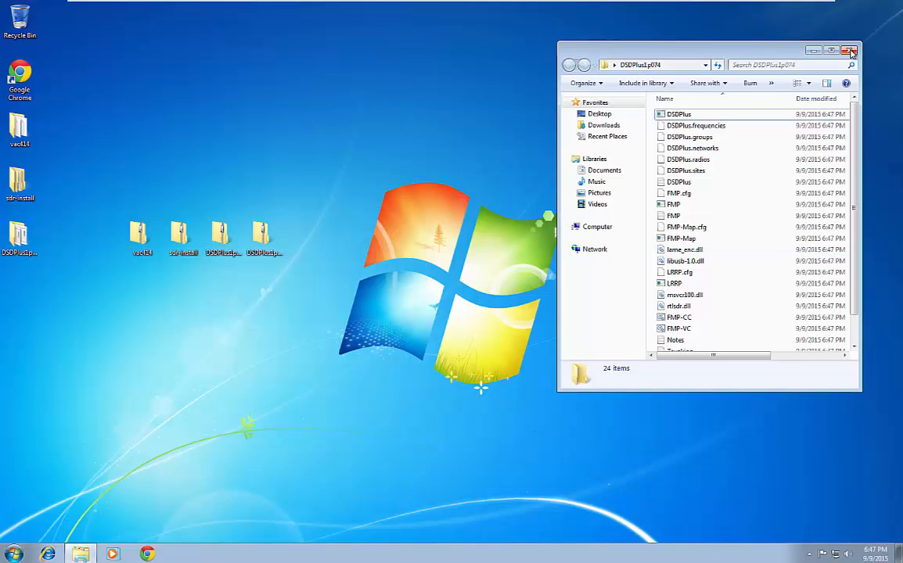
key("alt+F4")
Move the four zip archives from the desktop to the Recycle Bin.
left_click_drag(118, 180, 270, 231)
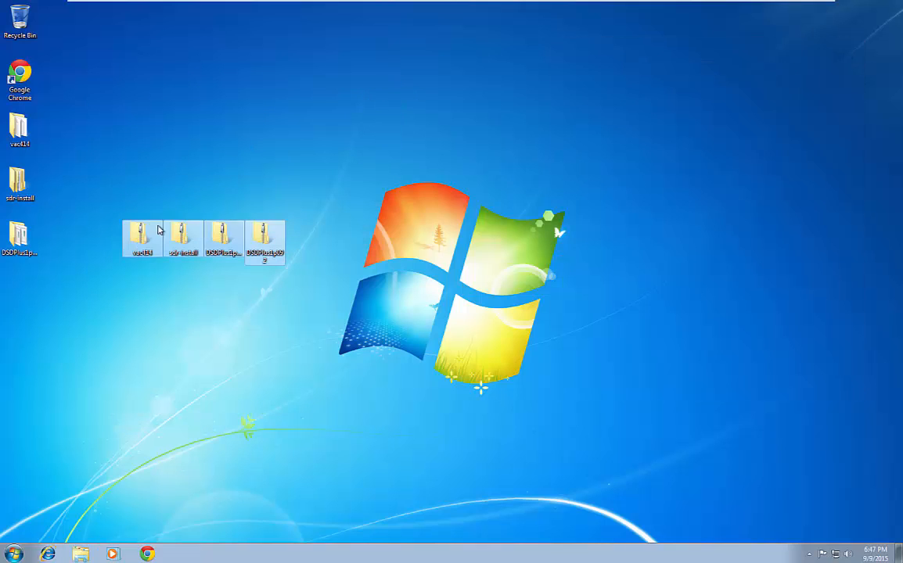
left_click_drag(127, 213, 18, 21)
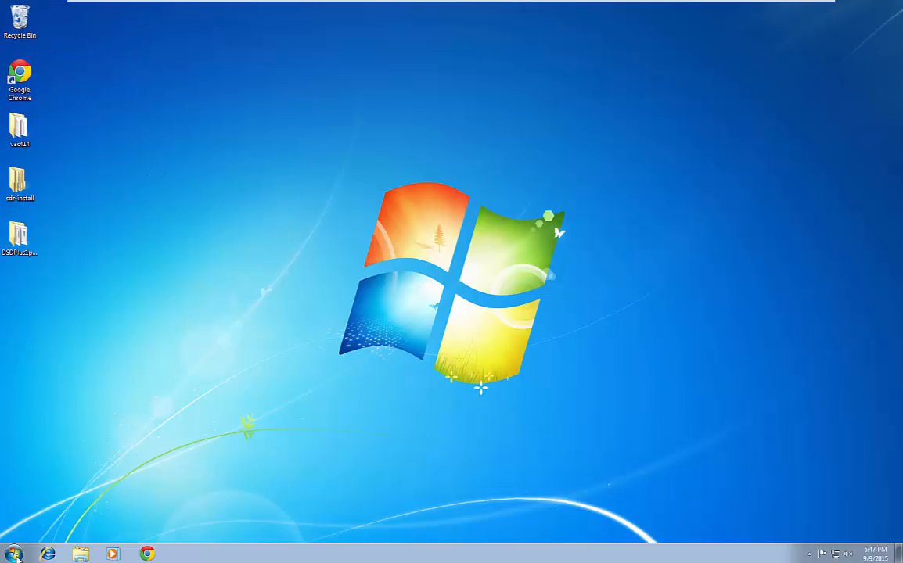
Run the Virtual Audio Cable control panel as administrator and approve the elevation request.
left_click(14, 554)
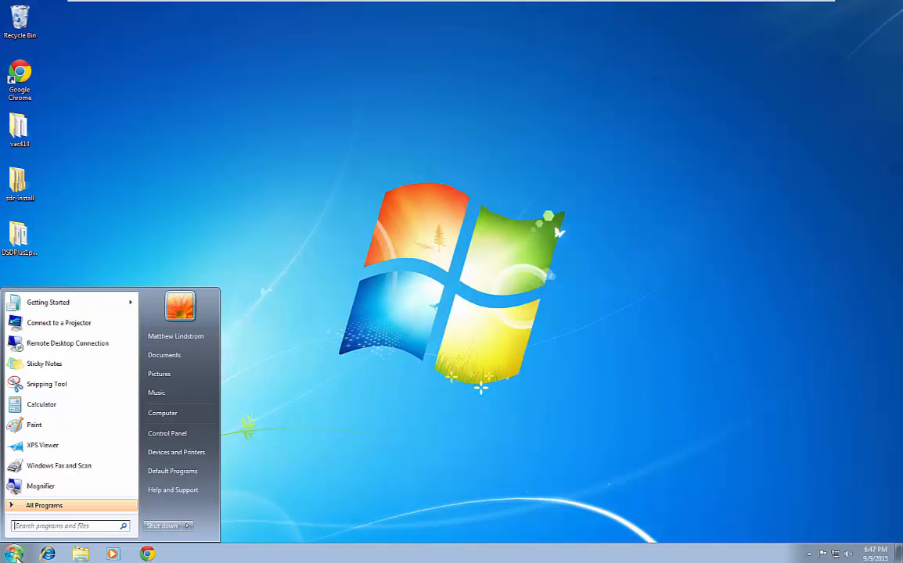
left_click(62, 507)
left_click(62, 453)
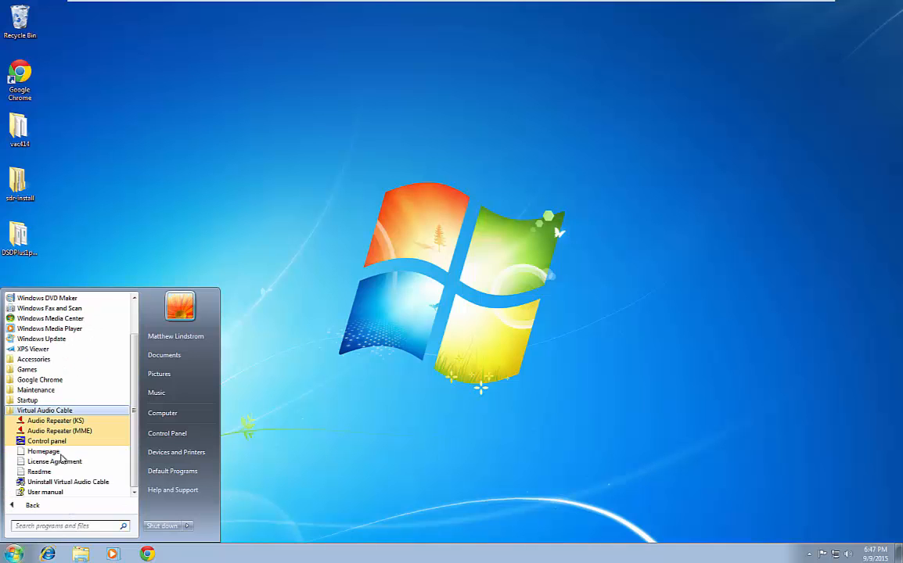
right_click(62, 431)
left_click(117, 285)
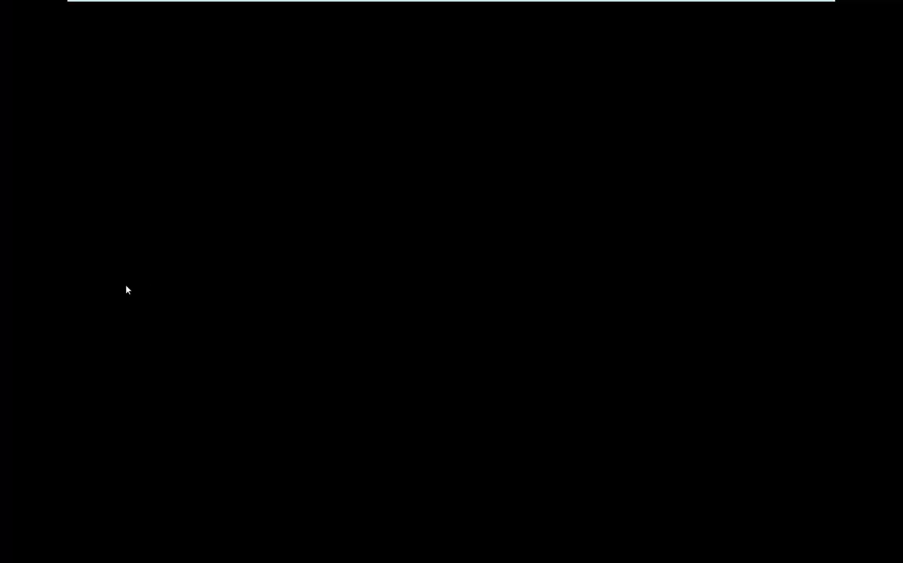
left_click(180, 415)
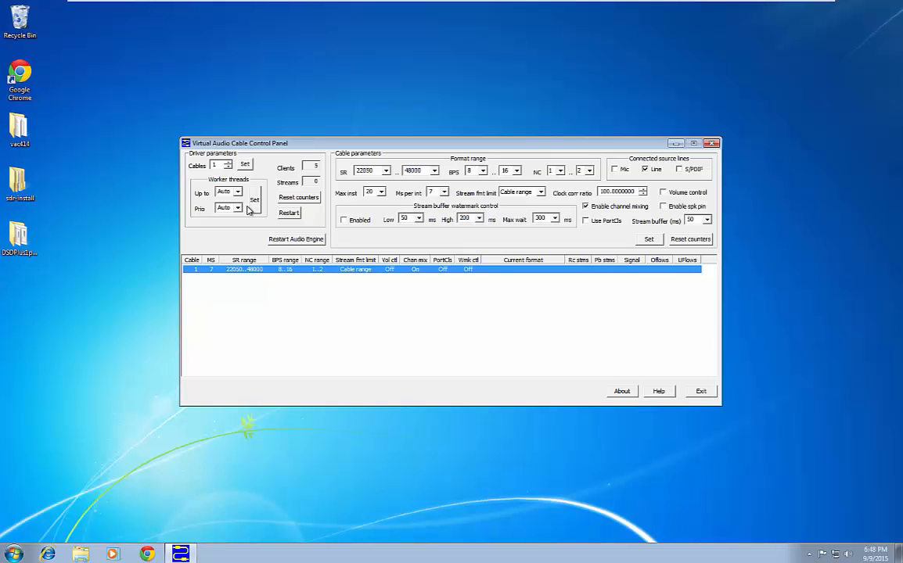
Set the number of virtual audio cables to 2, apply it to the driver and exit the control panel.
left_click(227, 163)
left_click(245, 164)
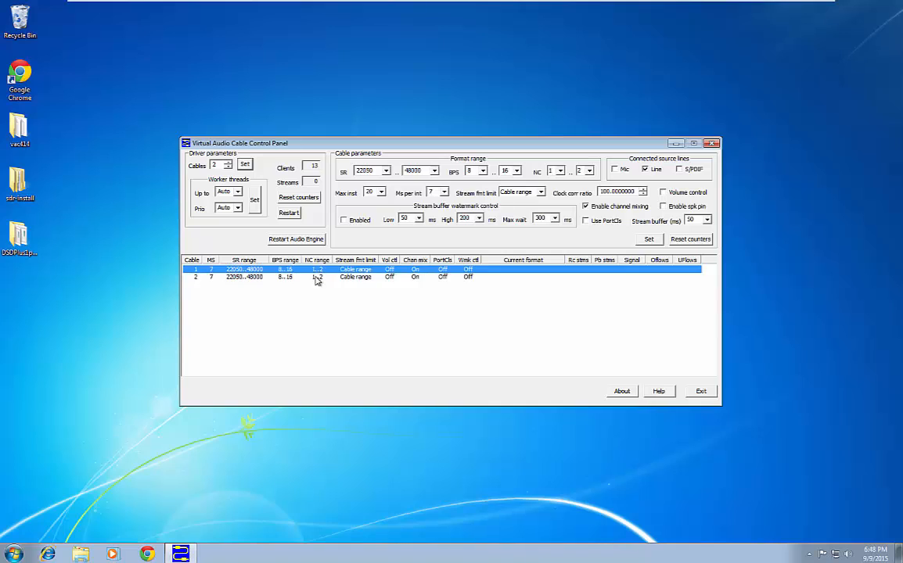
left_click(701, 391)
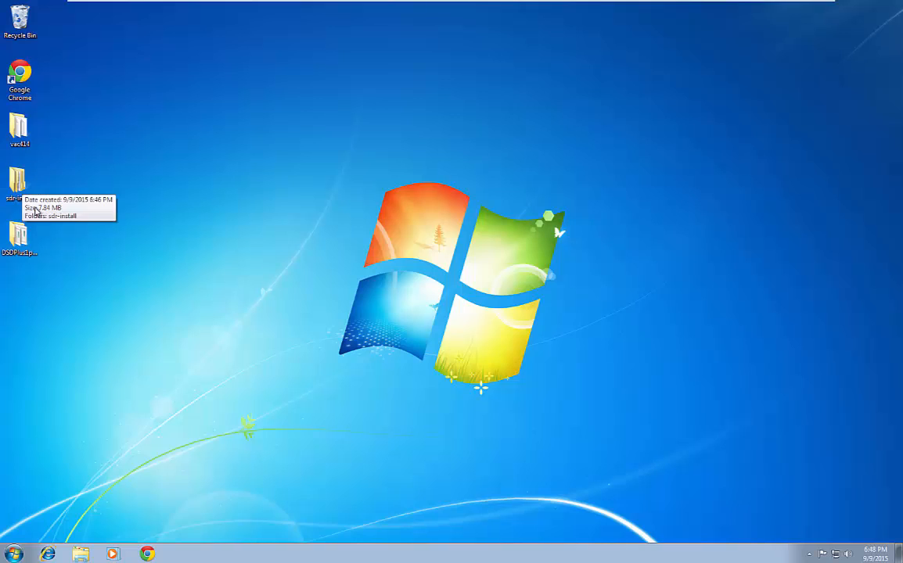
Move the sdrsharp folder out of the nested sdr-install folder onto the desktop and close the folder window.
double_click(20, 184)
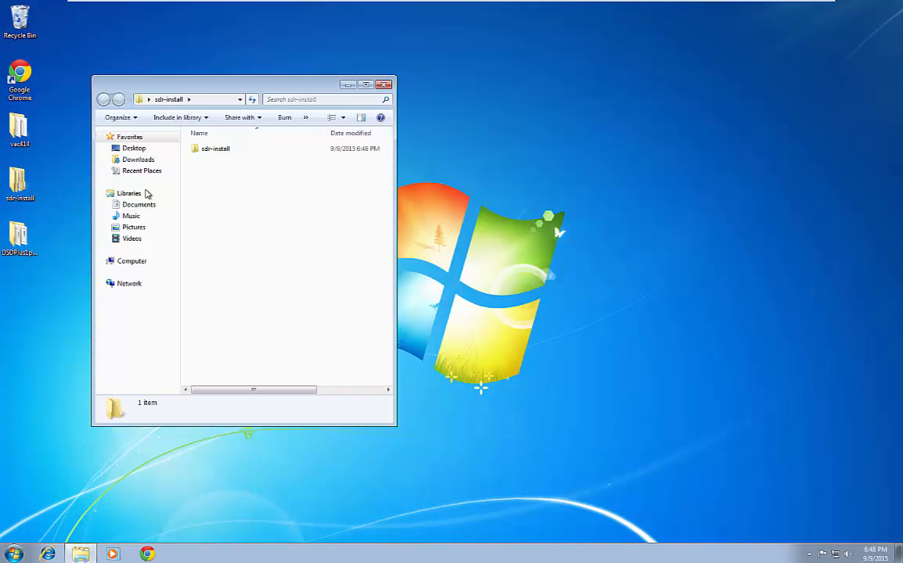
double_click(230, 148)
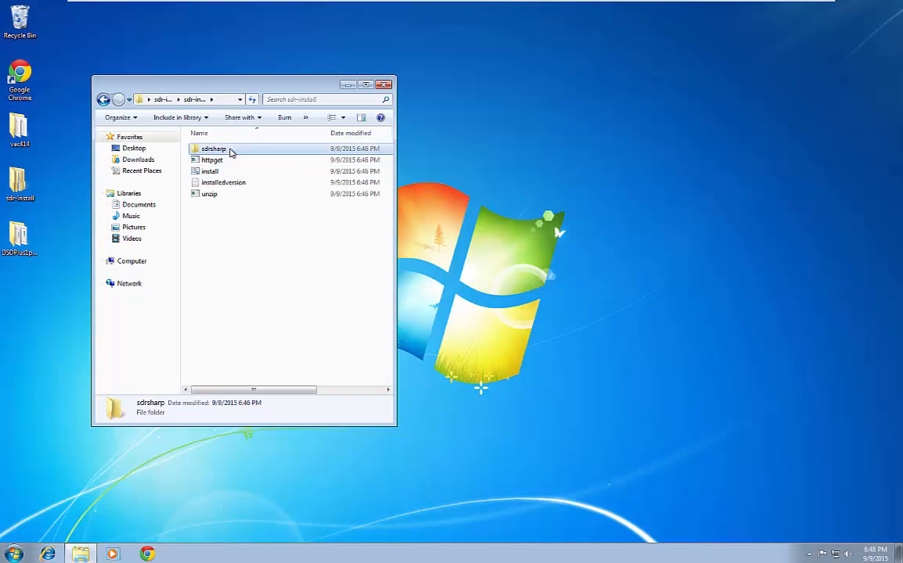
left_click(102, 100)
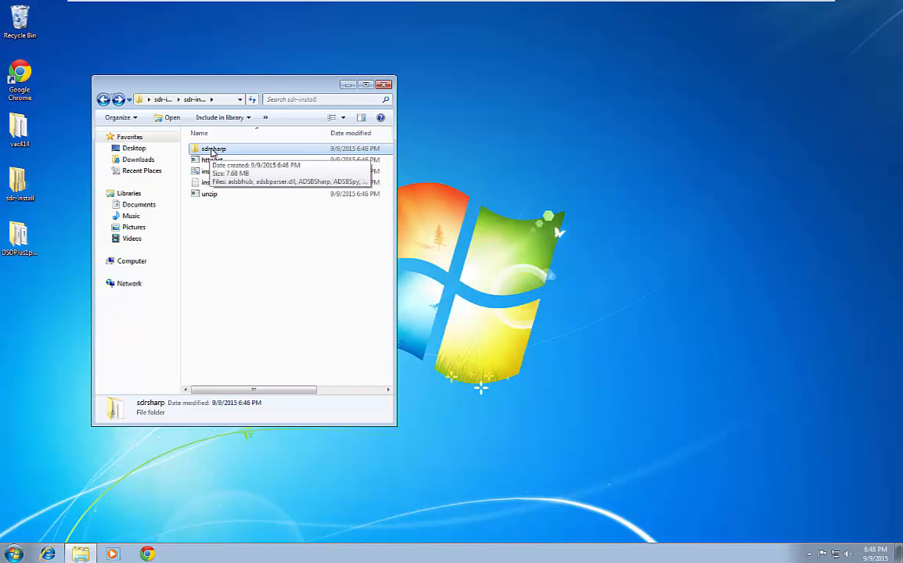
left_click_drag(232, 154, 48, 333)
left_click(348, 85)
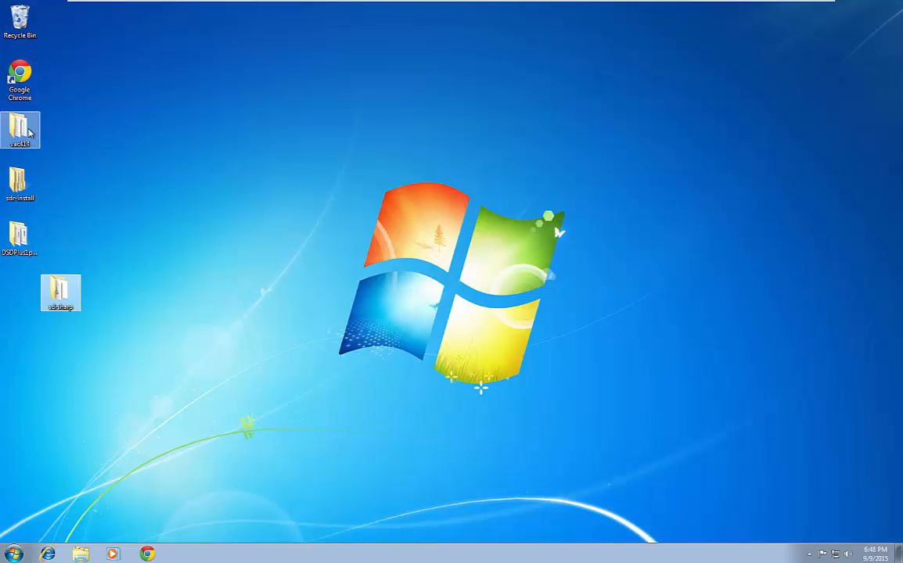
Move the vac414 and sdr-install folders to the Recycle Bin and line up the sdrsharp and DSDPlus folders on the desktop.
left_click_drag(62, 118, 33, 36)
left_click_drag(56, 282, 57, 120)
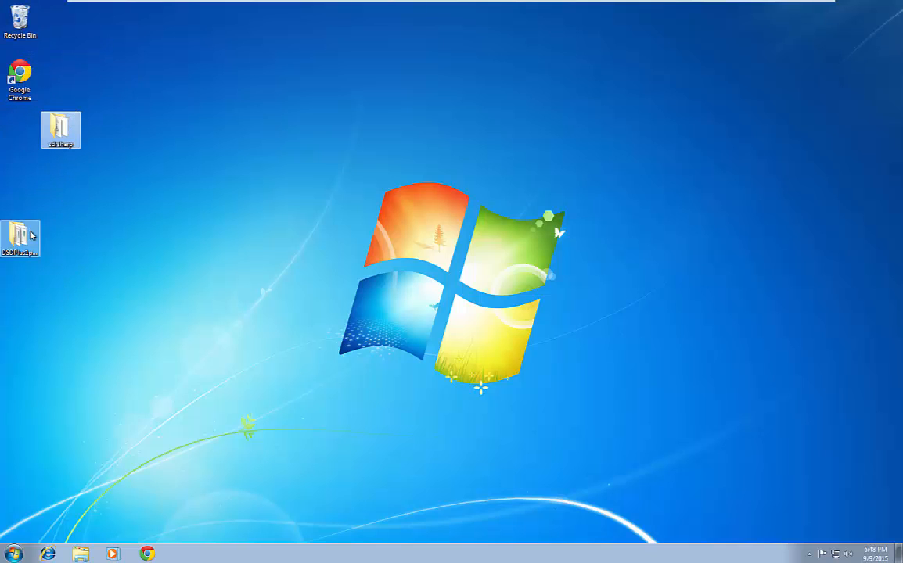
left_click_drag(31, 235, 186, 149)
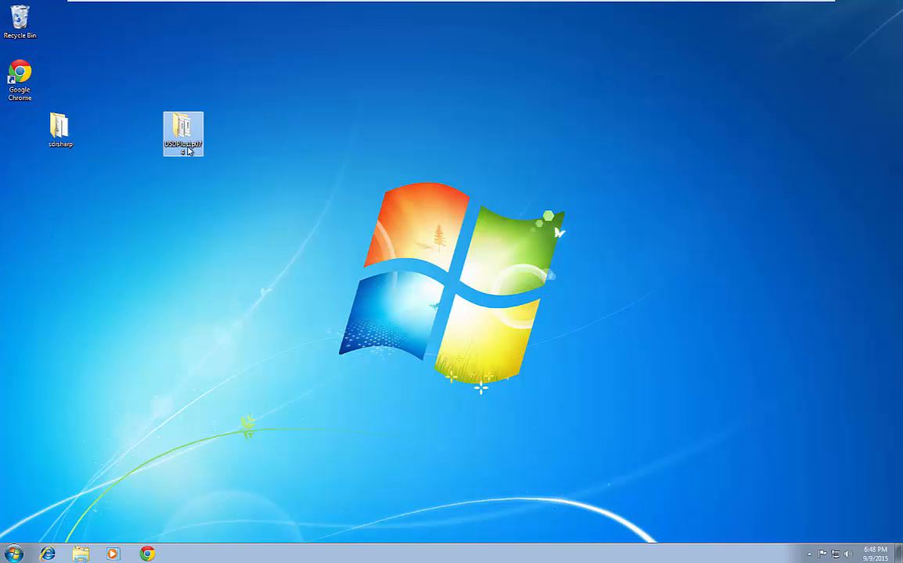
Open the sdrsharp folder from the desktop and go to its SDRSharp and zadig programs.
left_click(60, 137)
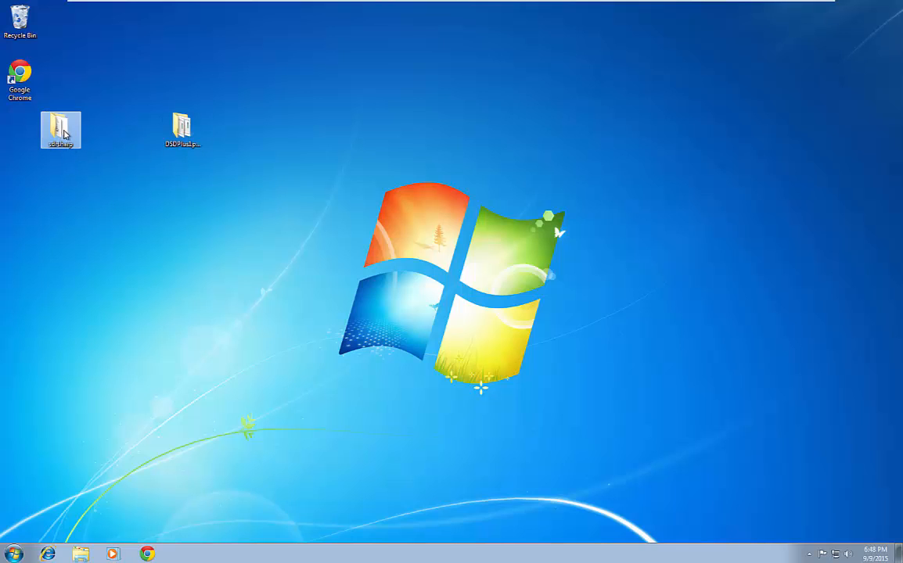
double_click(65, 134)
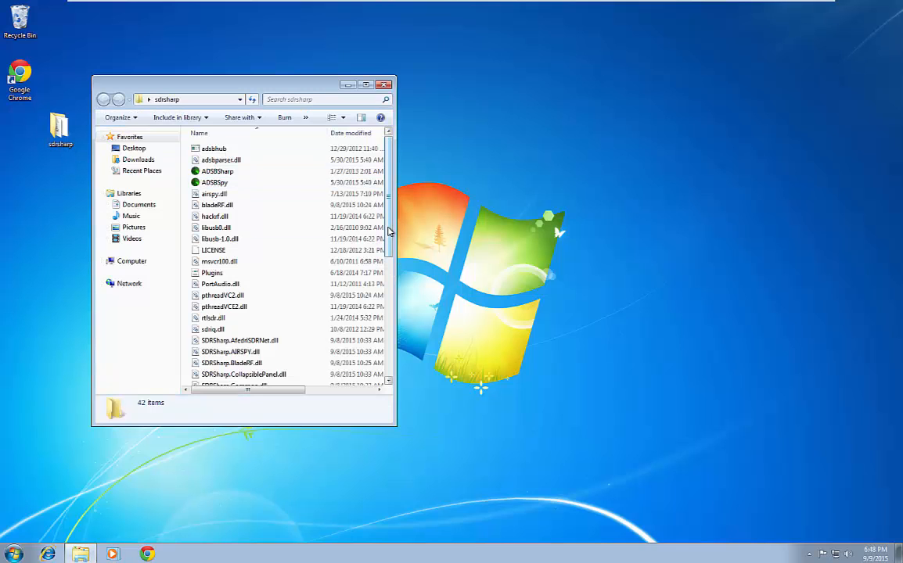
scroll(266, 223, "down", 7)
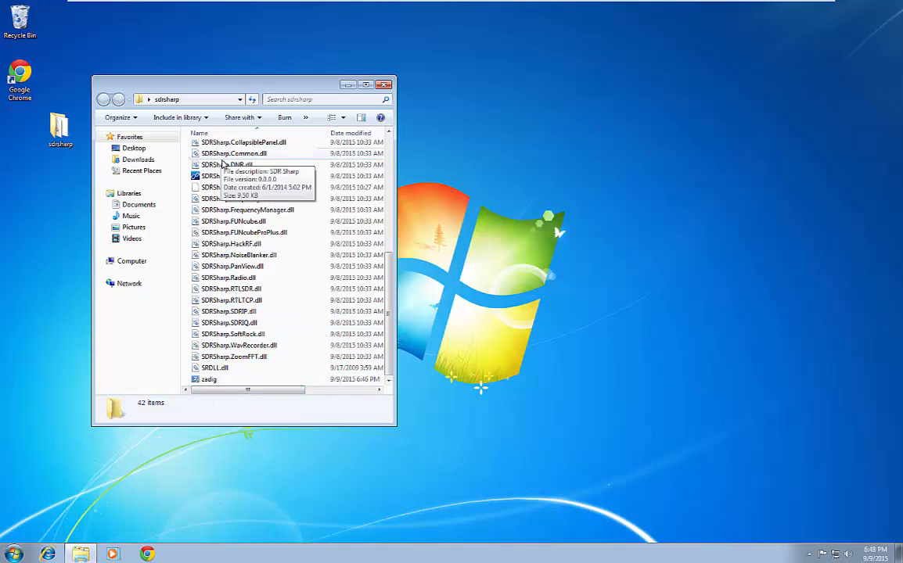
mouse_move(223, 164)
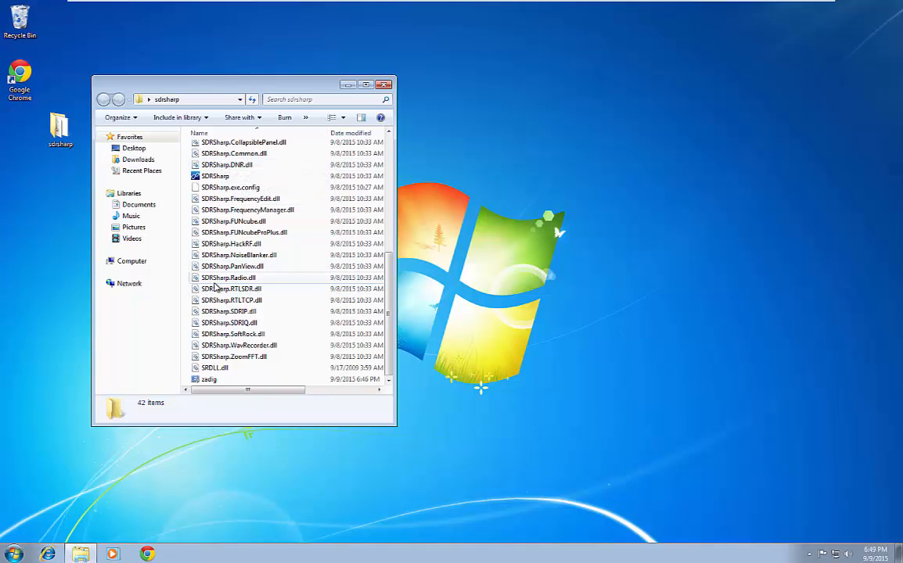
Connect the first Realtek RTL2838UHIDIR USB device from the host to the Windows 7 virtual machine and dismiss the driver notification.
mouse_move(211, 4)
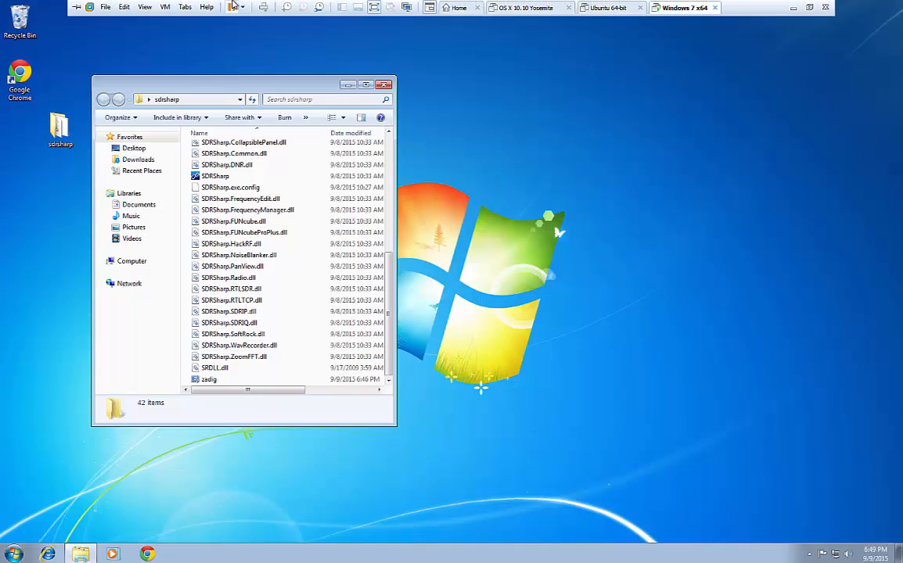
left_click(165, 8)
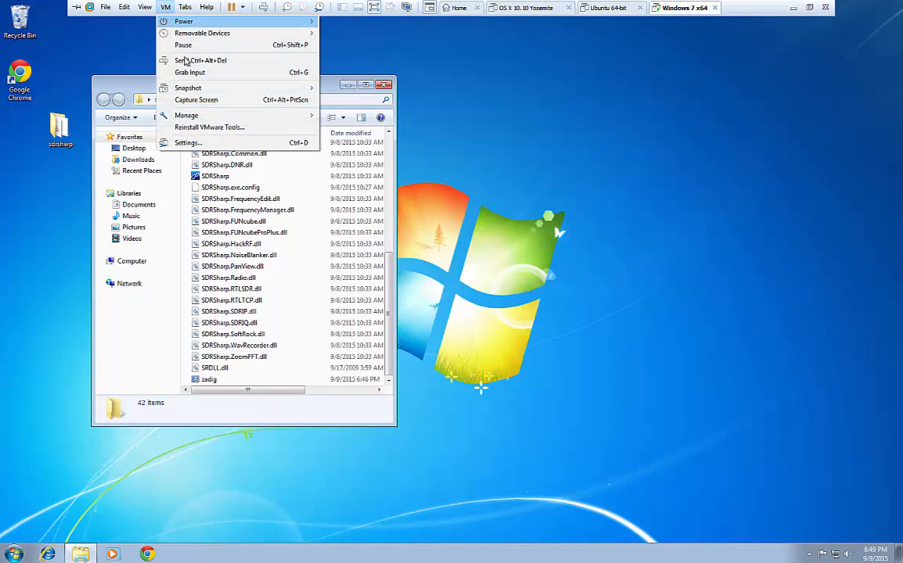
mouse_move(258, 32)
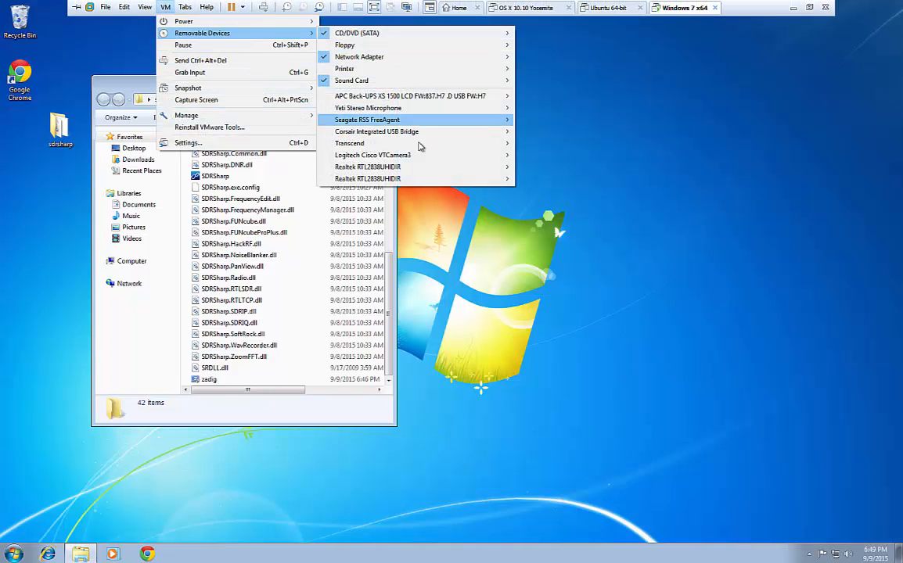
mouse_move(490, 169)
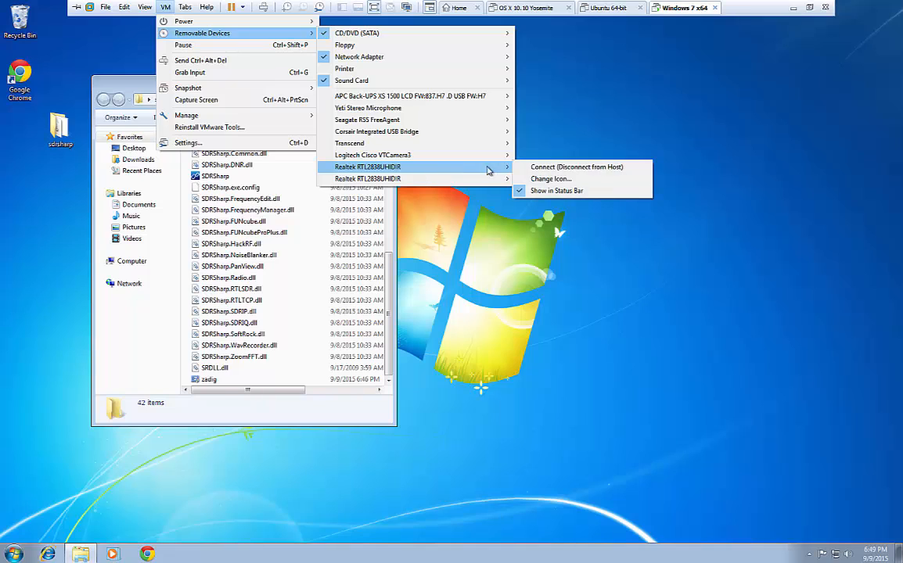
left_click(559, 169)
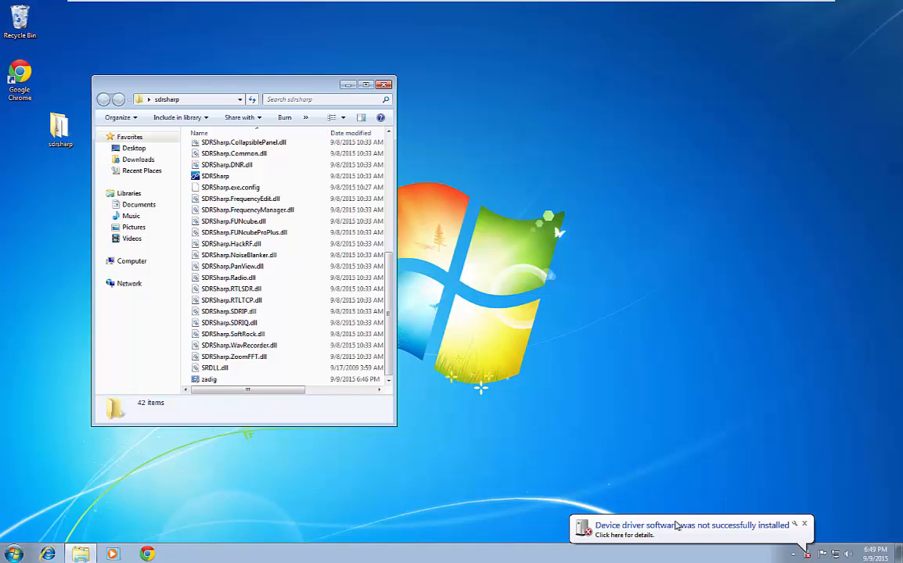
left_click(804, 525)
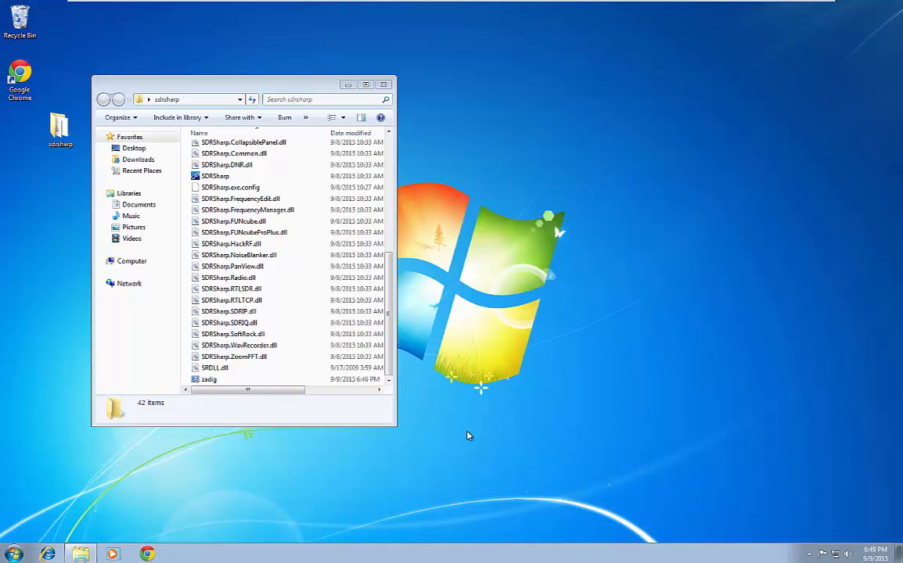
Launch zadig from the sdrsharp folder, allow it to run and make it list all devices.
double_click(218, 381)
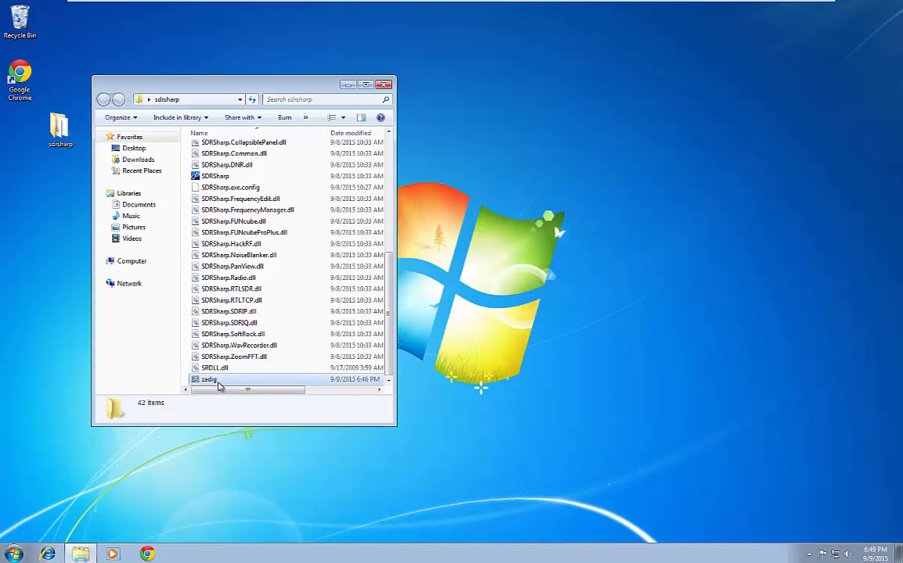
left_click(297, 282)
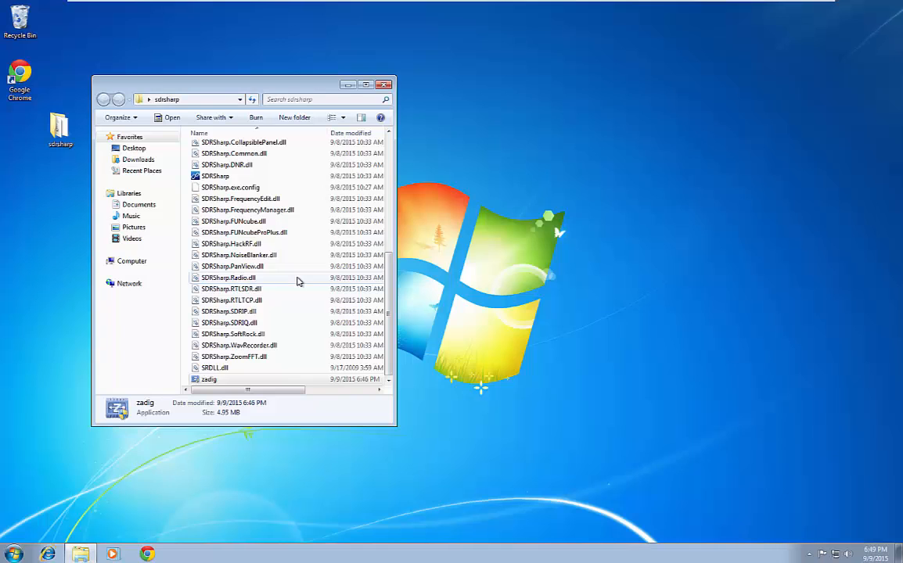
left_click(338, 139)
left_click(345, 150)
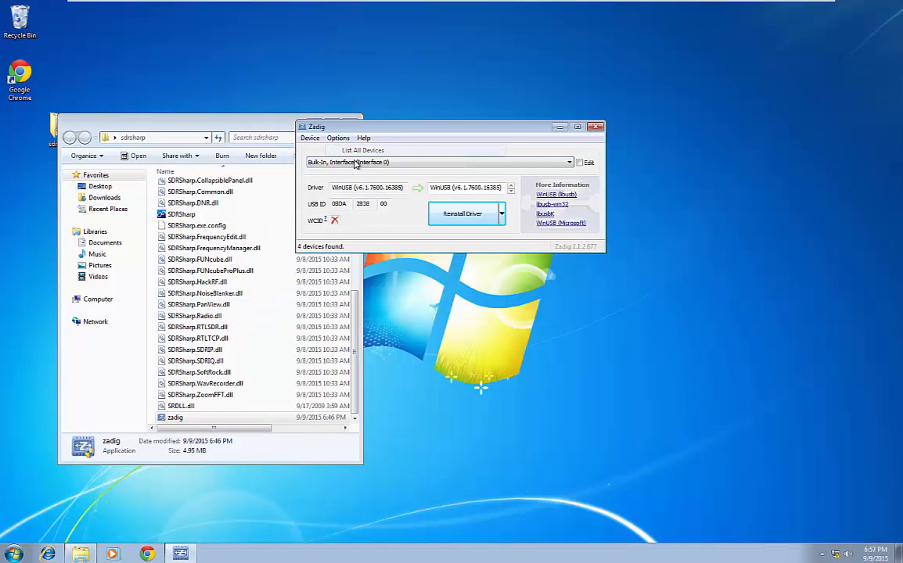
Reinstall the WinUSB driver for Bulk-In, Interface (Interface 0) and close Zadig.
left_click(384, 162)
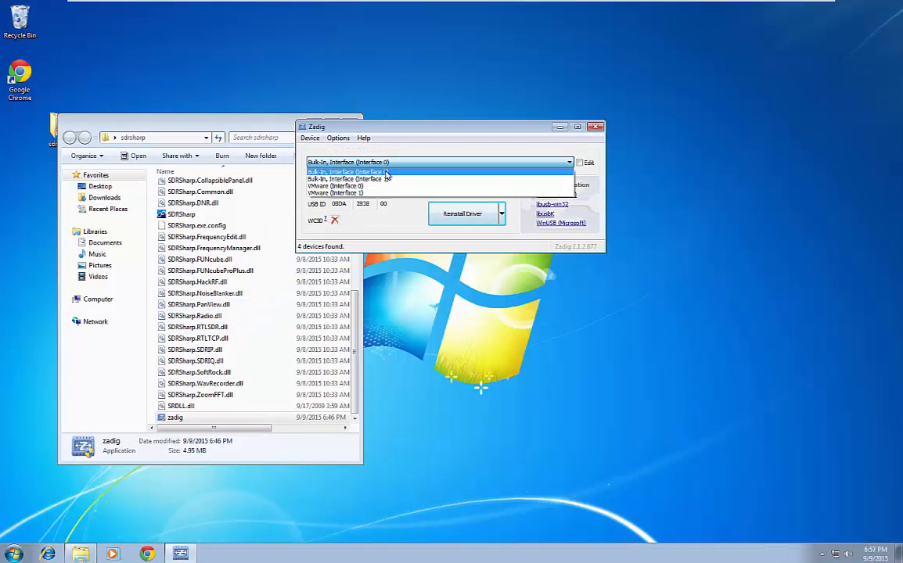
left_click(386, 173)
left_click(461, 213)
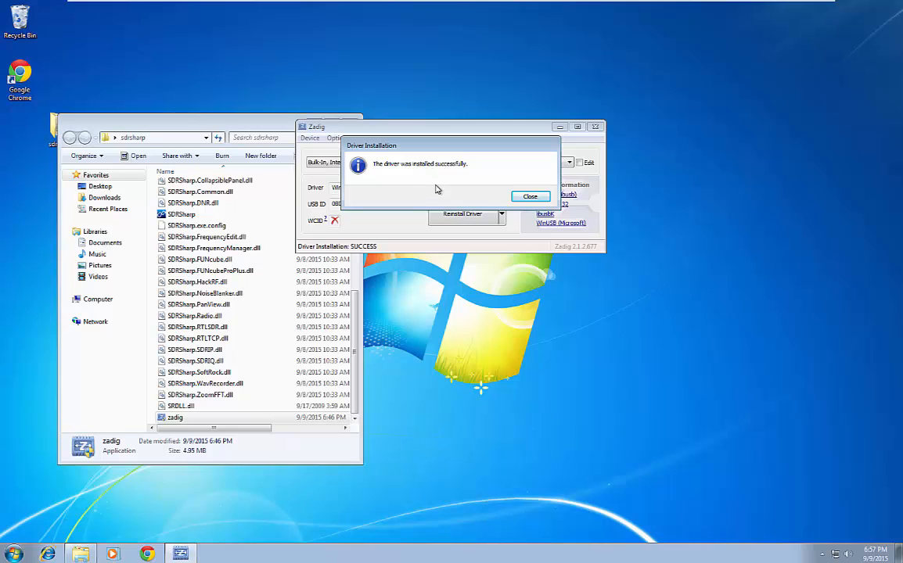
left_click(528, 199)
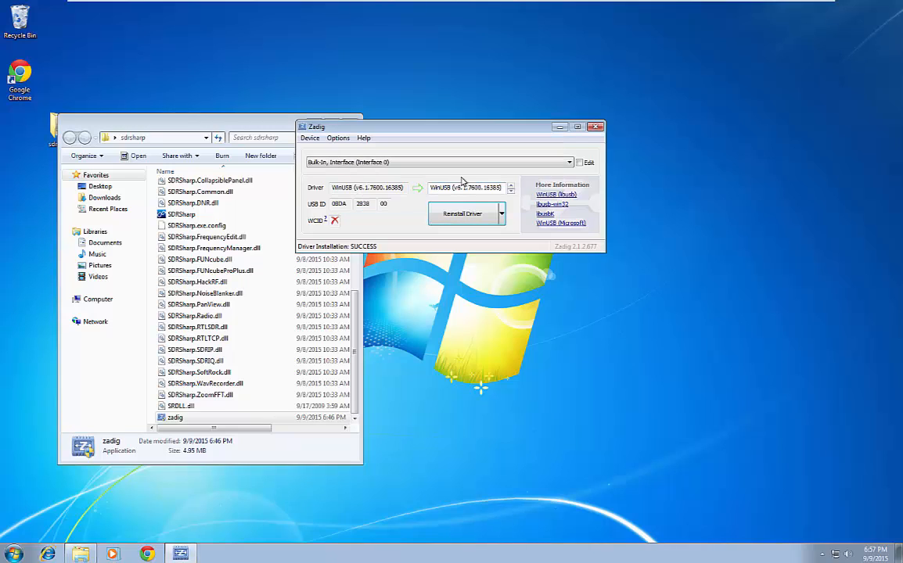
left_click(596, 127)
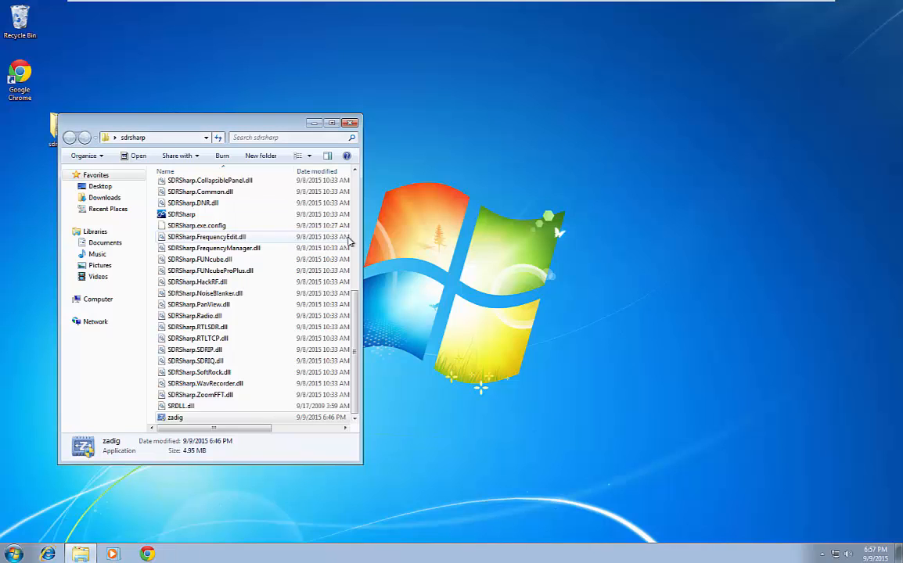
Launch SDRSharp from the sdrsharp folder and maximize its window.
scroll(356, 234, "up", 3)
scroll(356, 233, "up", 3)
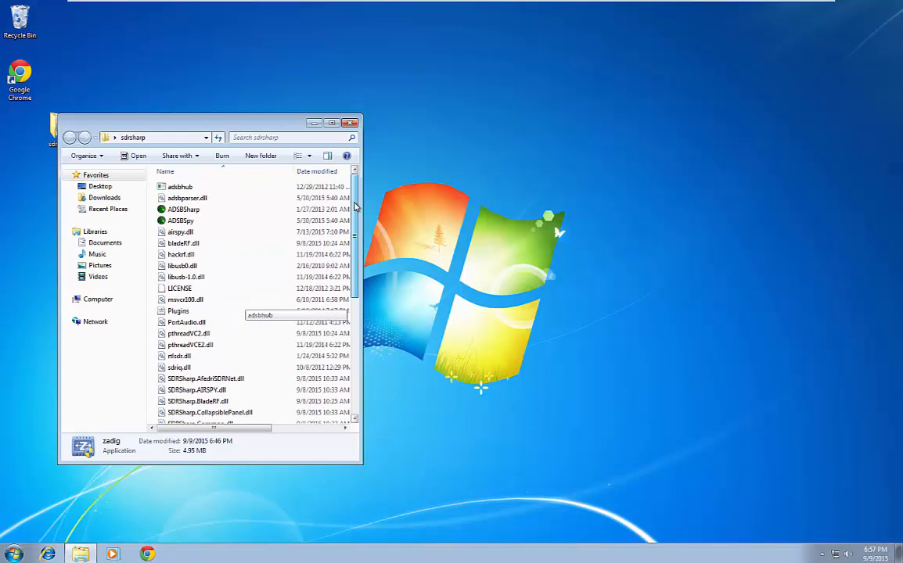
scroll(235, 297, "down", 4)
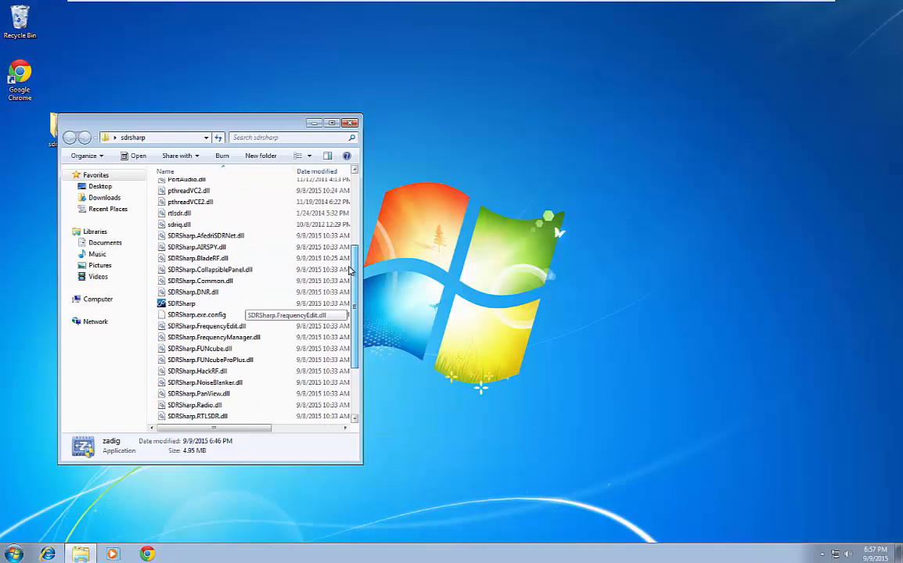
left_click(188, 307)
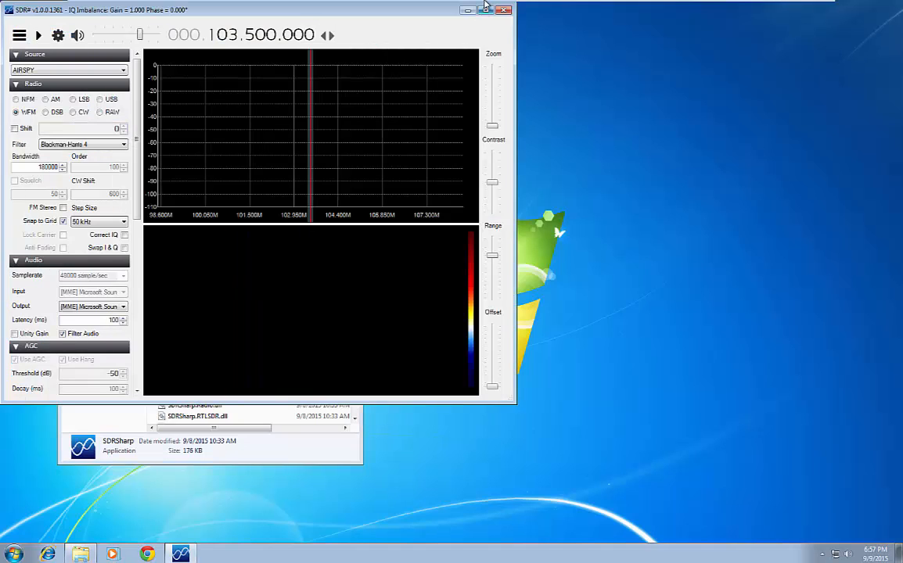
left_click(485, 10)
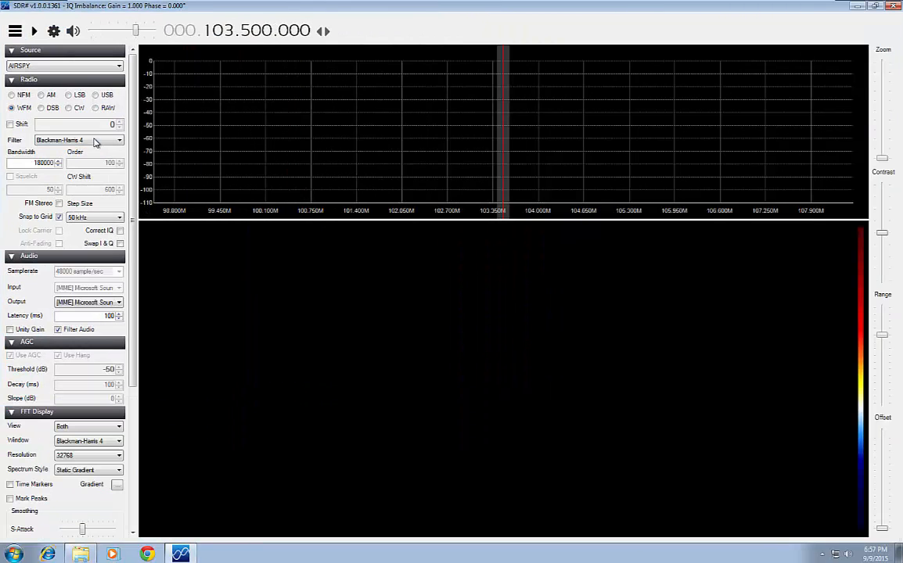
Try to open the device settings for the AIRSPY source and dismiss the message.
left_click_drag(133, 206, 70, 60)
left_click(53, 34)
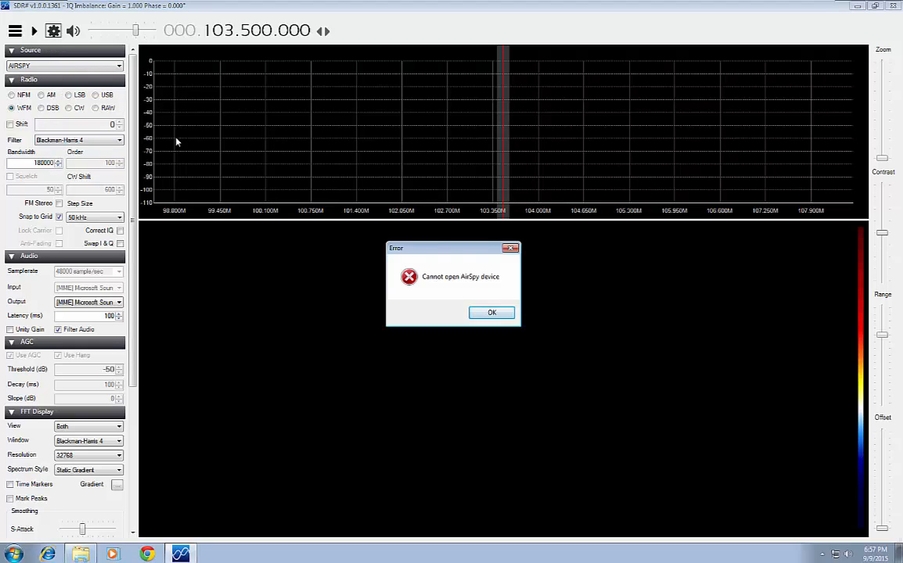
left_click(491, 312)
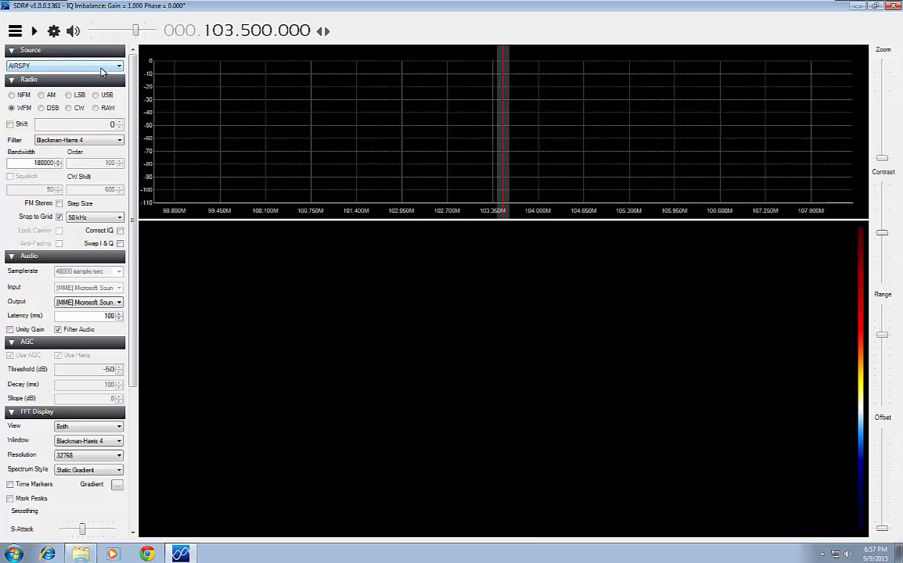
Select RTL-SDR (USB) as the source and configure it with a 2.048 MSPS sample rate and 28 dB RF gain.
left_click(92, 68)
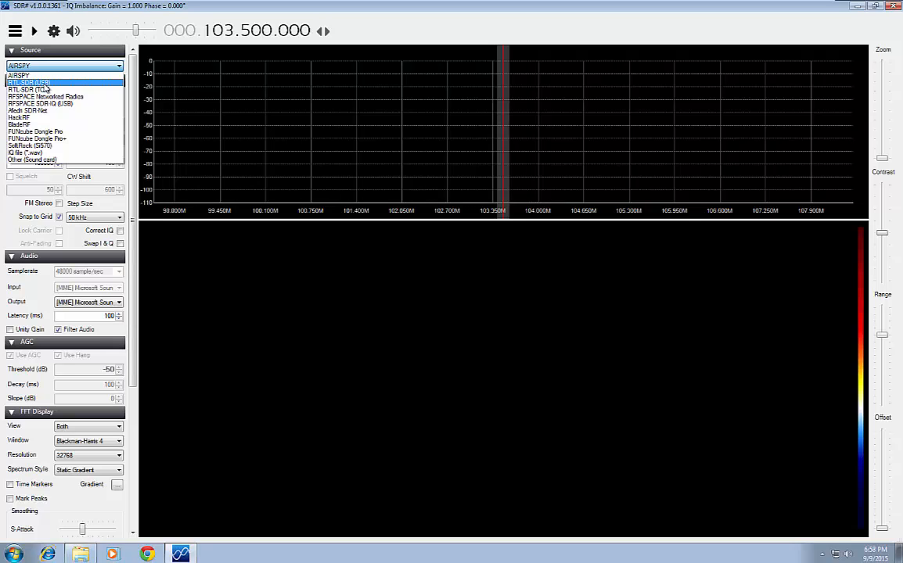
left_click(50, 86)
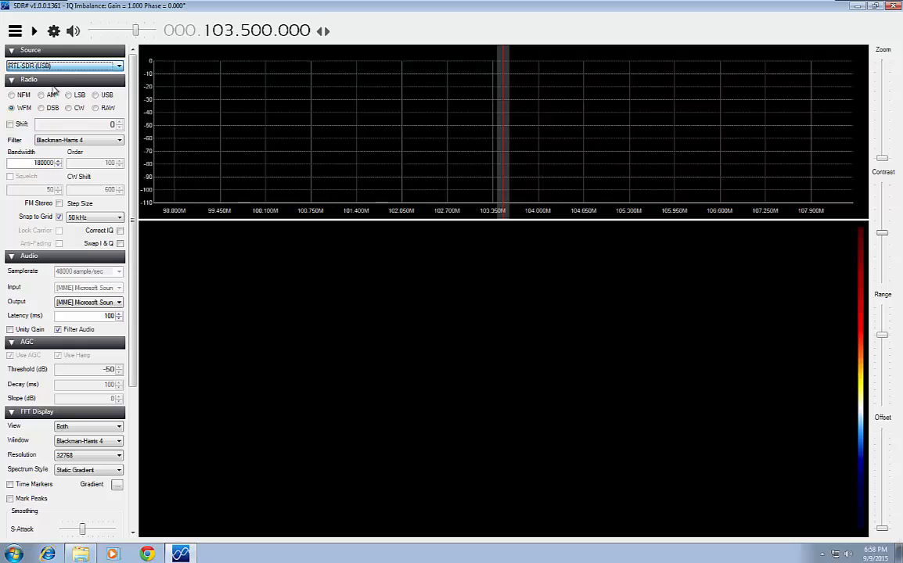
left_click(54, 33)
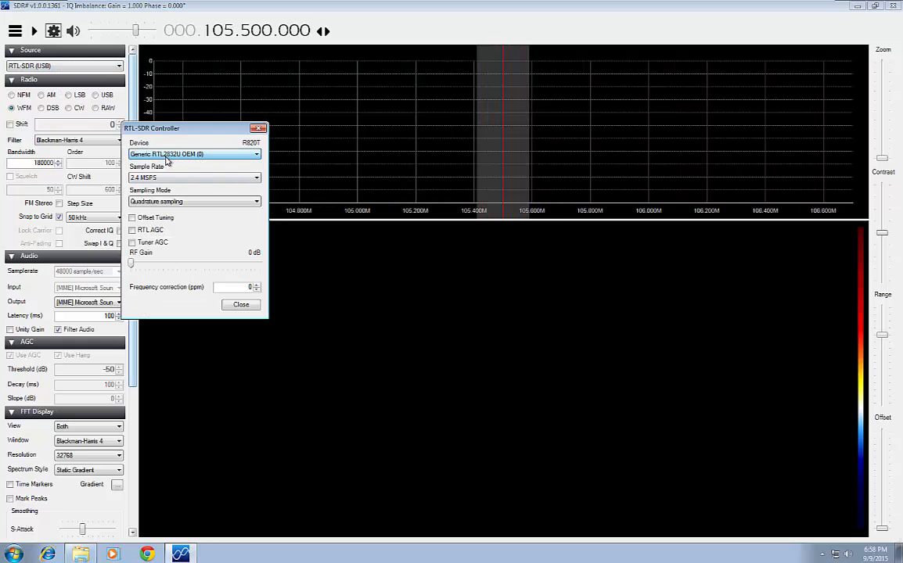
left_click(153, 178)
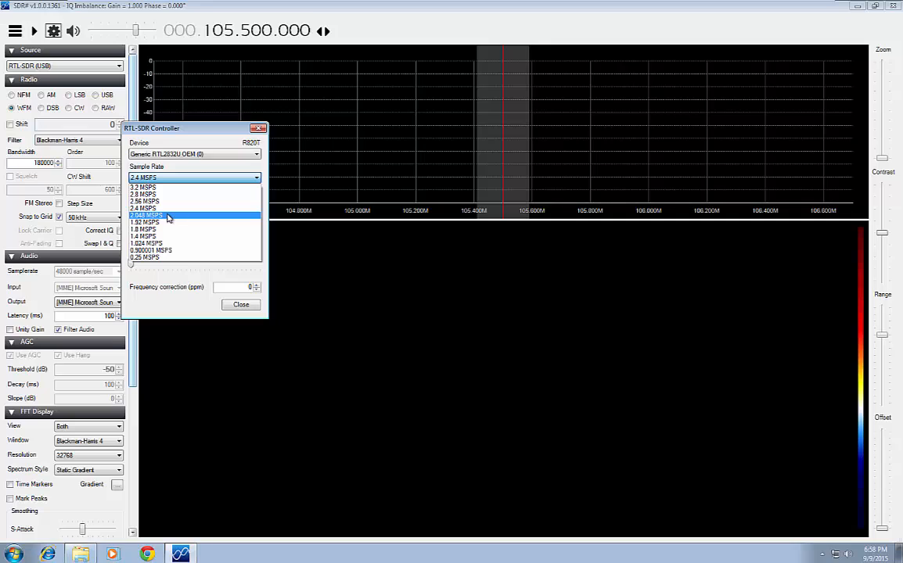
left_click(167, 216)
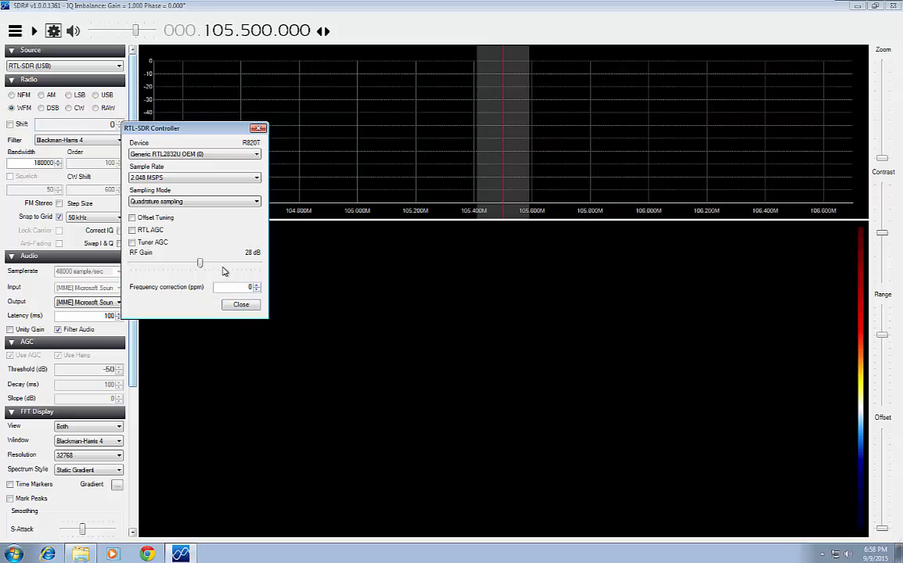
left_click(238, 323)
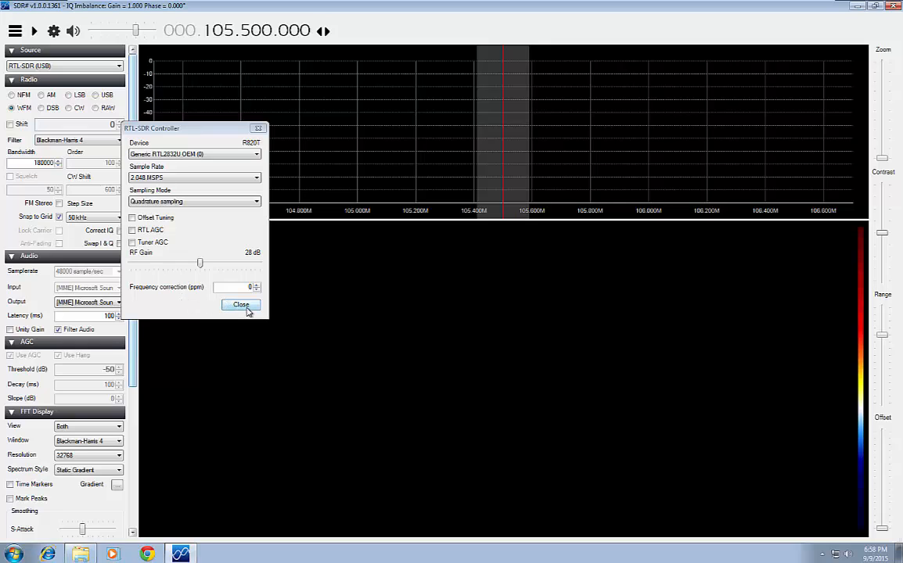
left_click(241, 305)
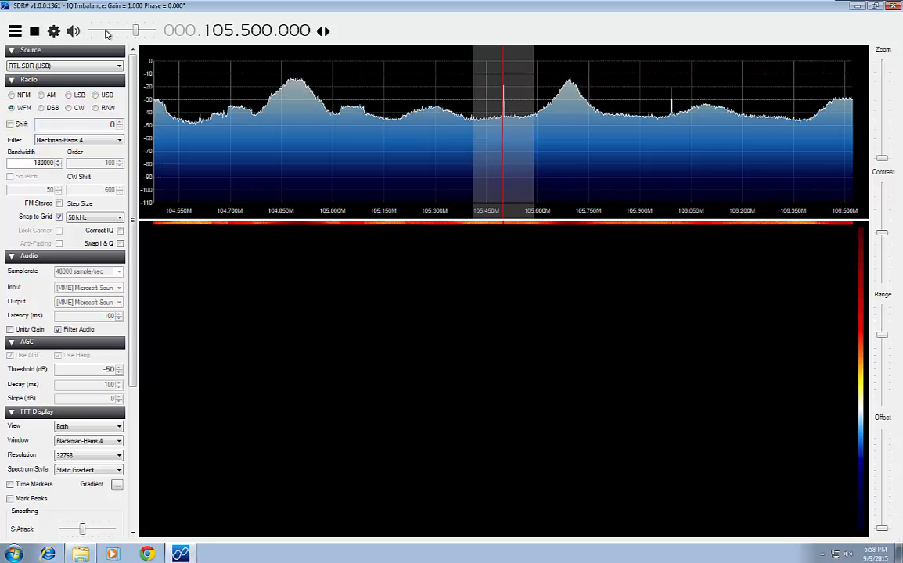
Test reception by tuning to the station at 104.900 MHz with an adjusted volume, and stop the radio.
left_click_drag(135, 31, 114, 37)
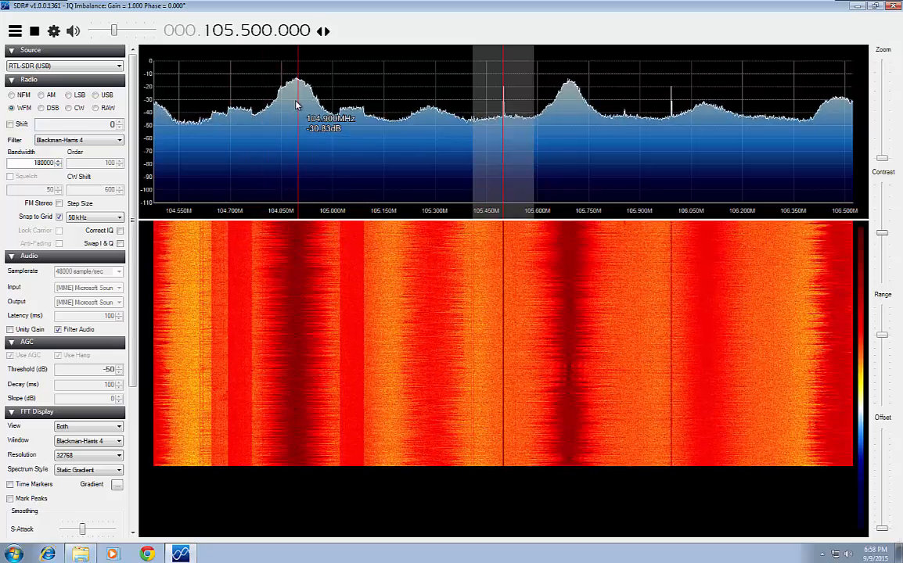
left_click(295, 104)
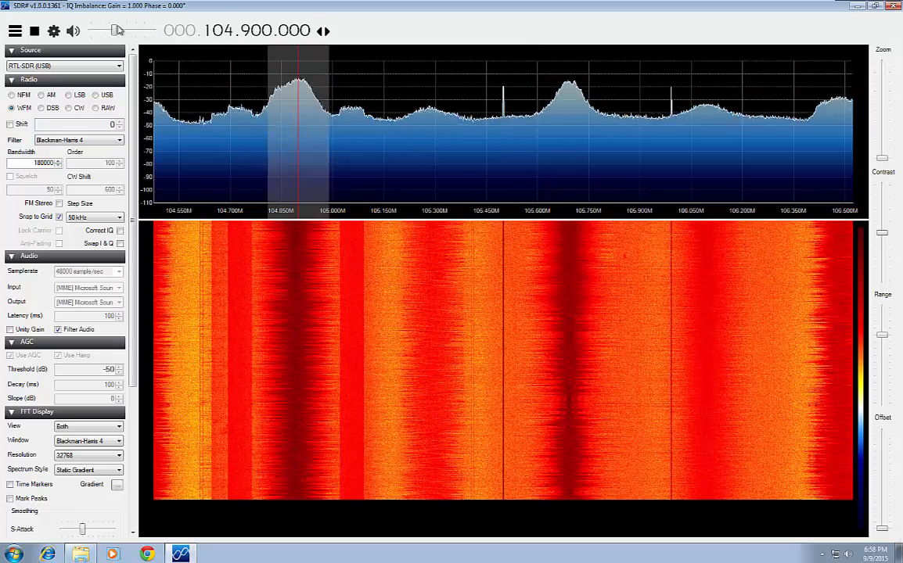
mouse_move(114, 30)
left_mouse_down()
mouse_move(144, 32)
mouse_move(126, 33)
left_mouse_up()
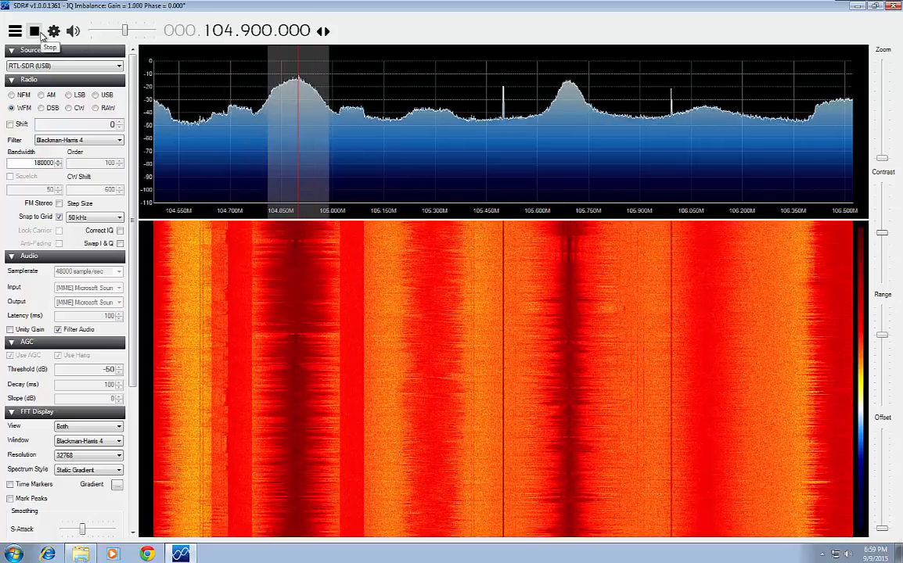
left_click(40, 33)
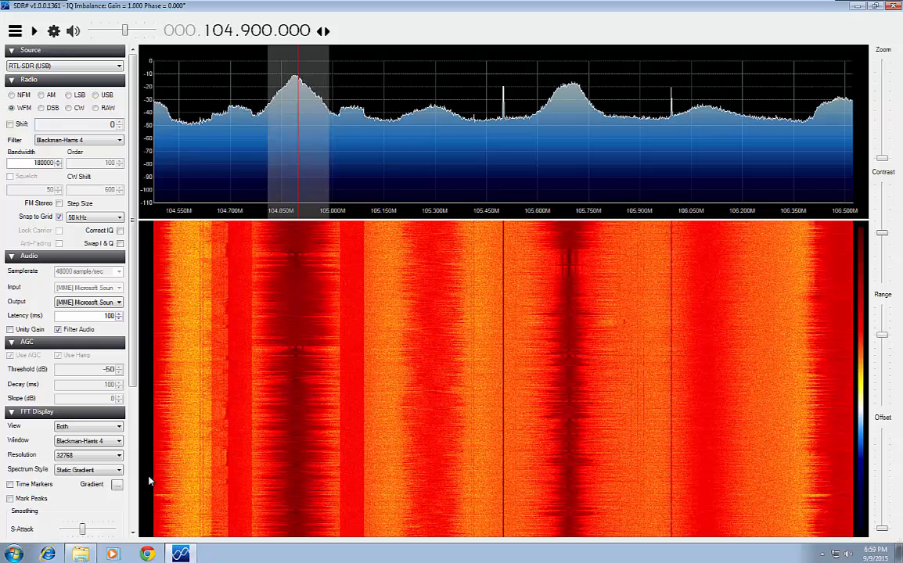
Switch to Chrome, go to the radioreference site and open its Frequency Database.
left_click(147, 554)
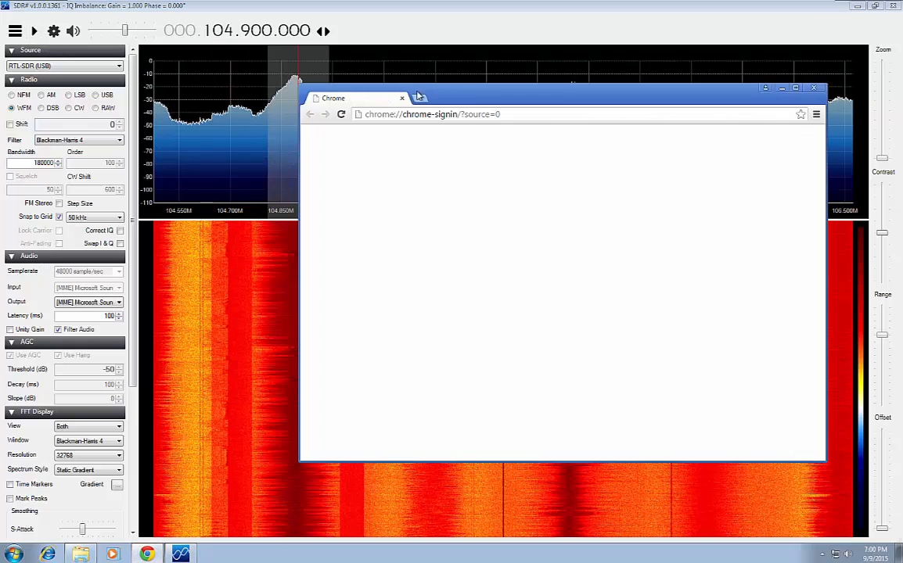
left_click(448, 118)
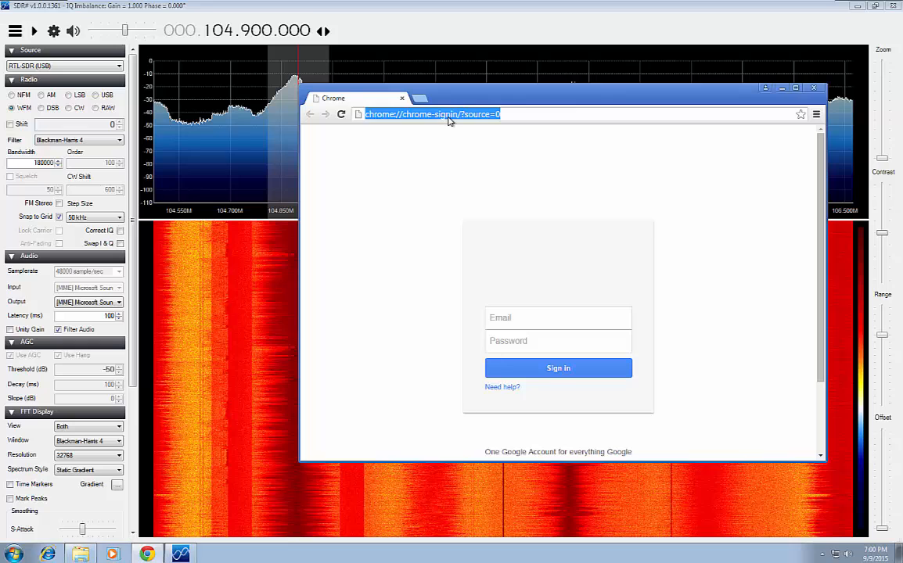
type("radior")
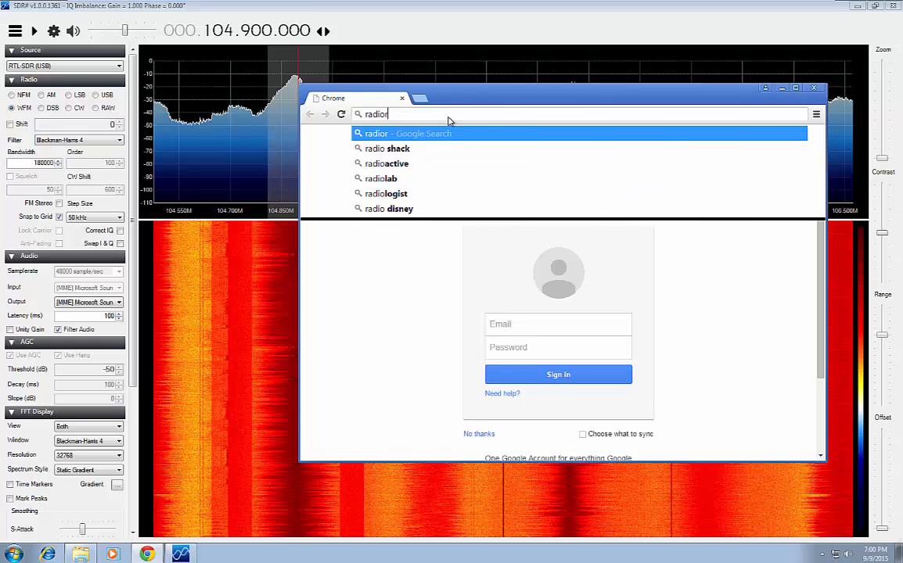
type("eference")
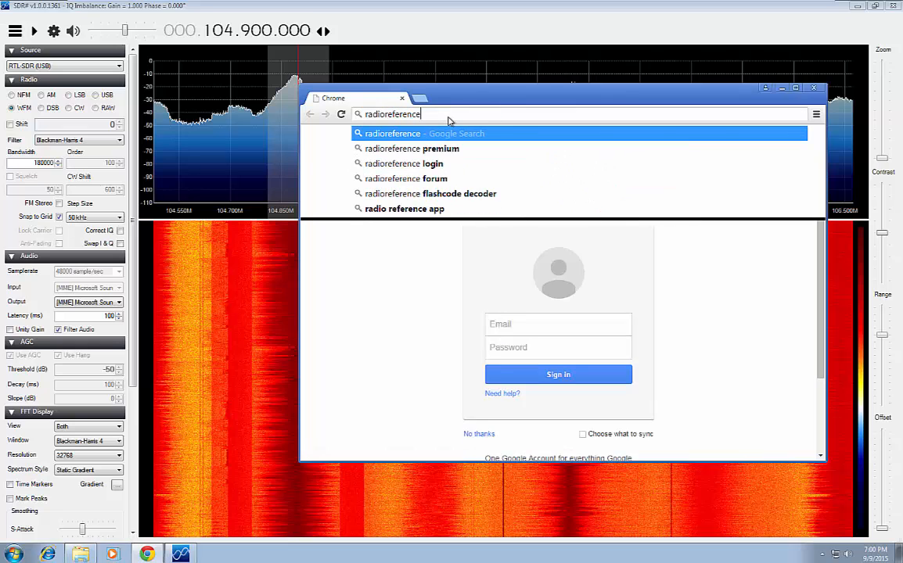
key("Return")
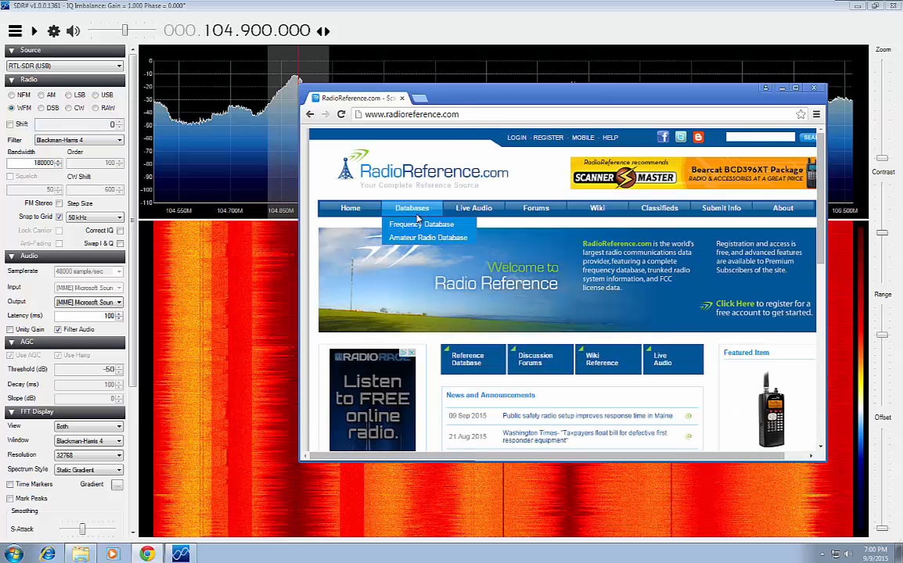
left_click(414, 223)
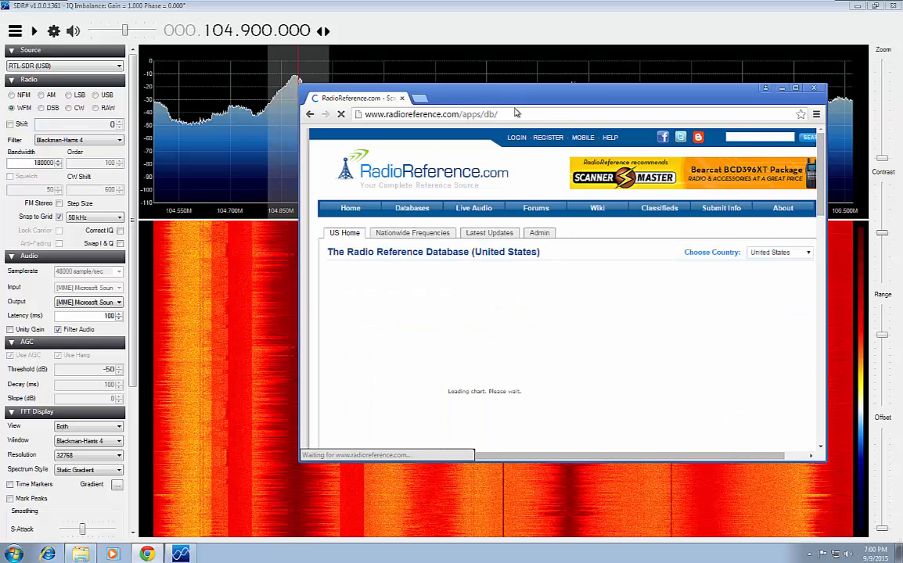
Maximize the browser window and open the database page for Harris County, Texas.
left_click_drag(521, 95, 469, 79)
double_click(469, 81)
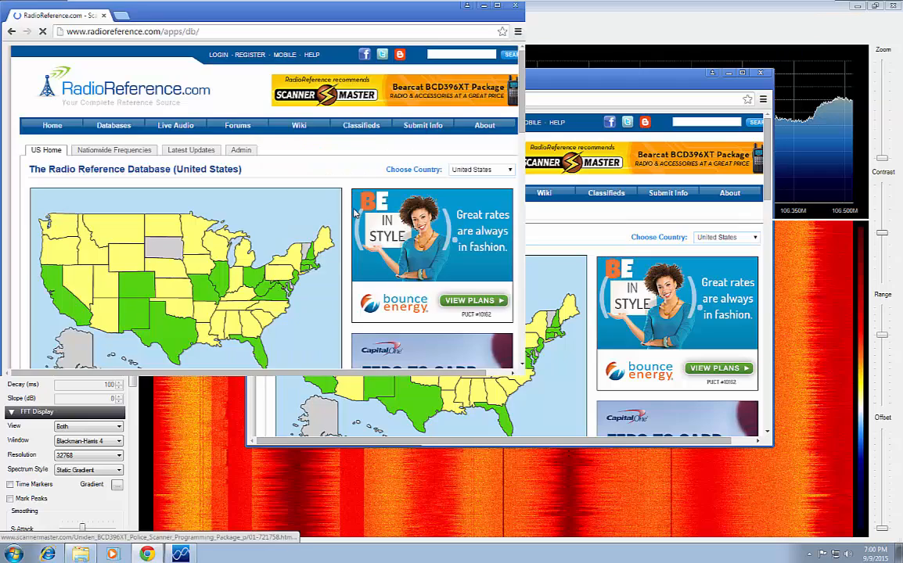
left_click(340, 332)
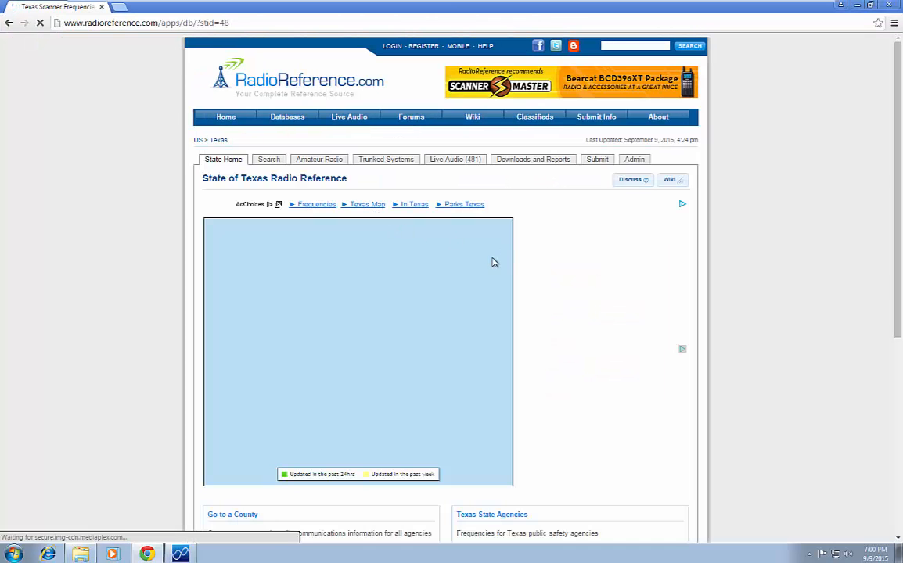
left_click(442, 376)
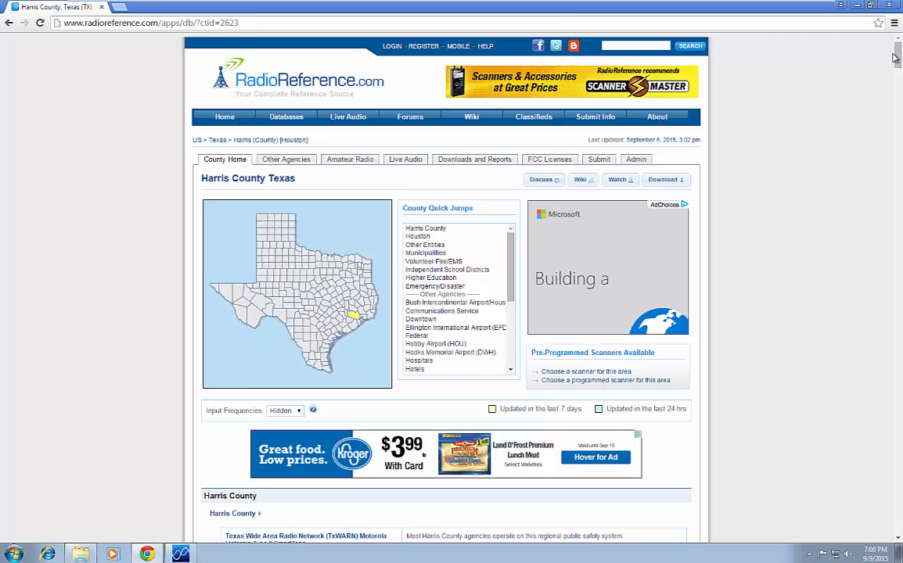
Open the Texas Wide Area Radio Network (TxWARN) Project 25 system and highlight the Tomball site's primary control channel, 774.45625.
left_click_drag(897, 67, 895, 88)
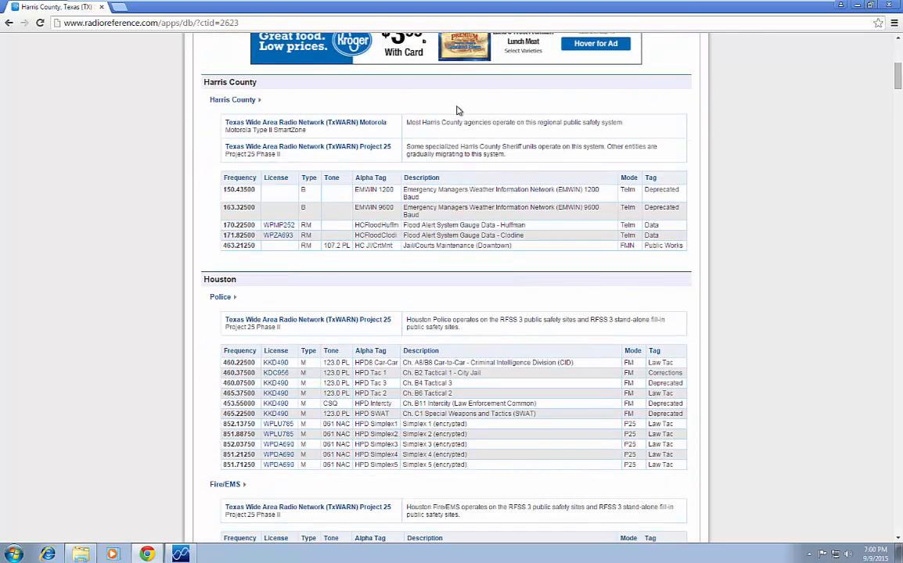
left_click(373, 152)
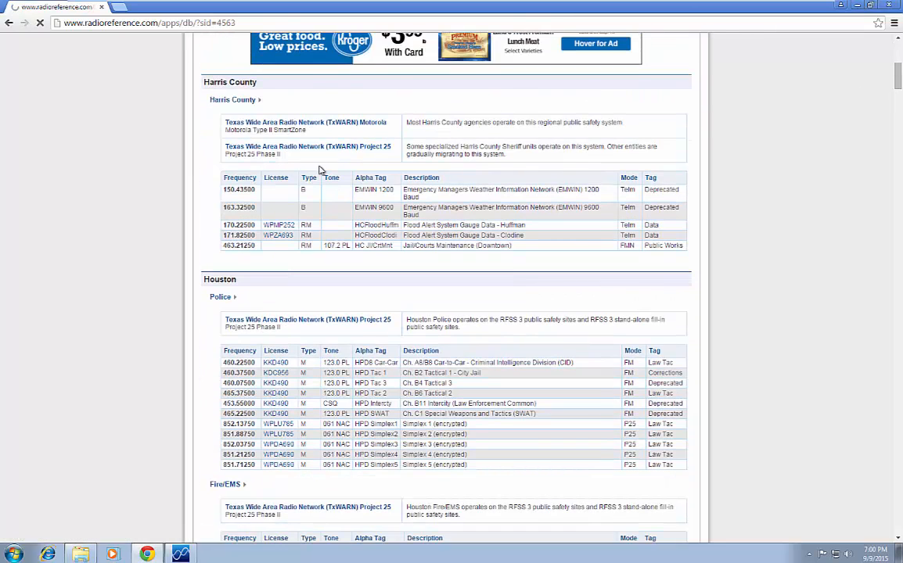
scroll(376, 253, "down", 6)
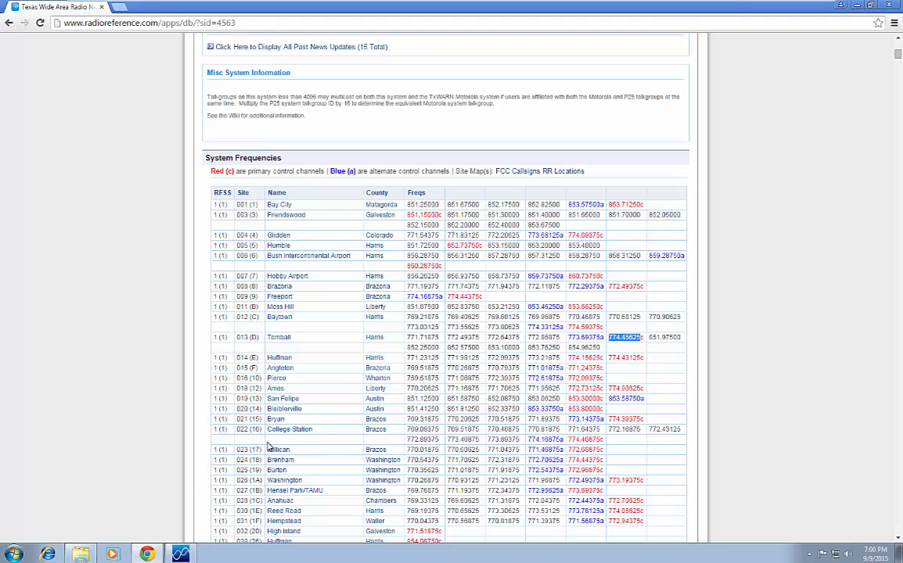
Return to SDRSharp and tune the receiver to the Tomball control channel at 774.456.250 MHz.
left_click(180, 555)
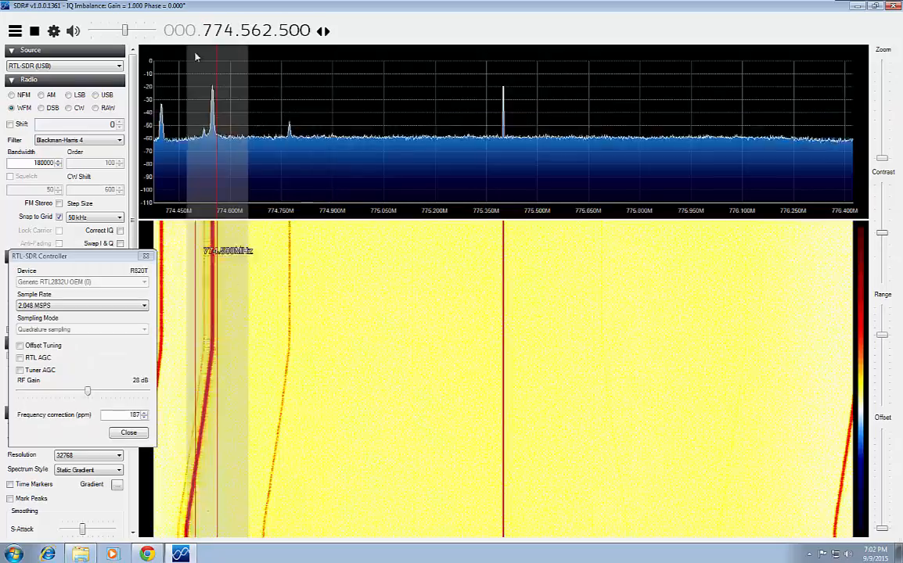
scroll(258, 33, "down", 1)
scroll(258, 33, "down", 1)
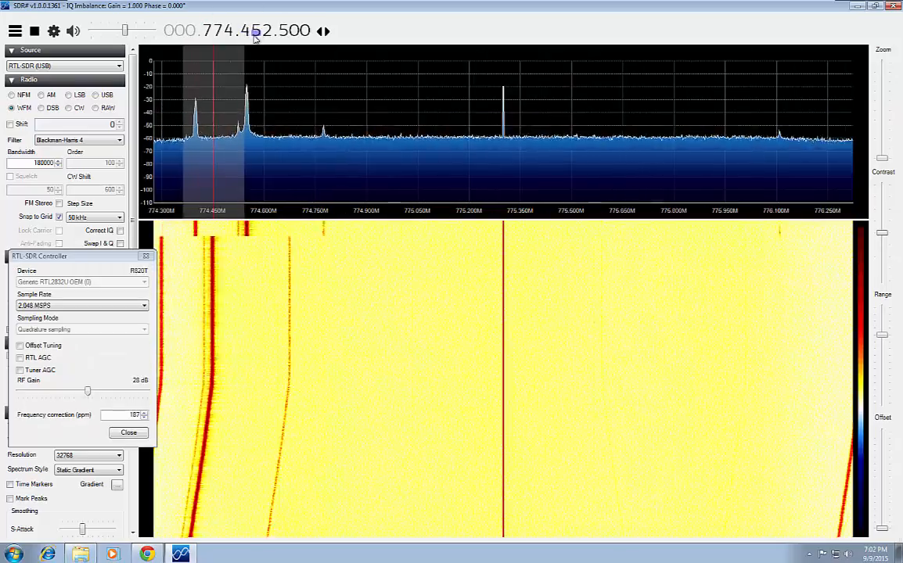
scroll(268, 31, "down", 2)
scroll(269, 30, "up", 6)
scroll(284, 30, "down", 3)
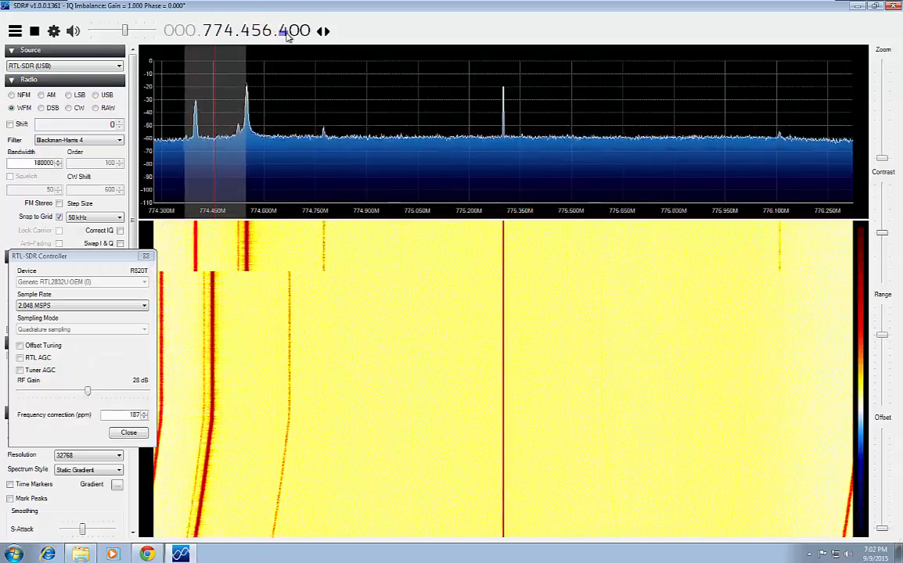
scroll(293, 29, "up", 5)
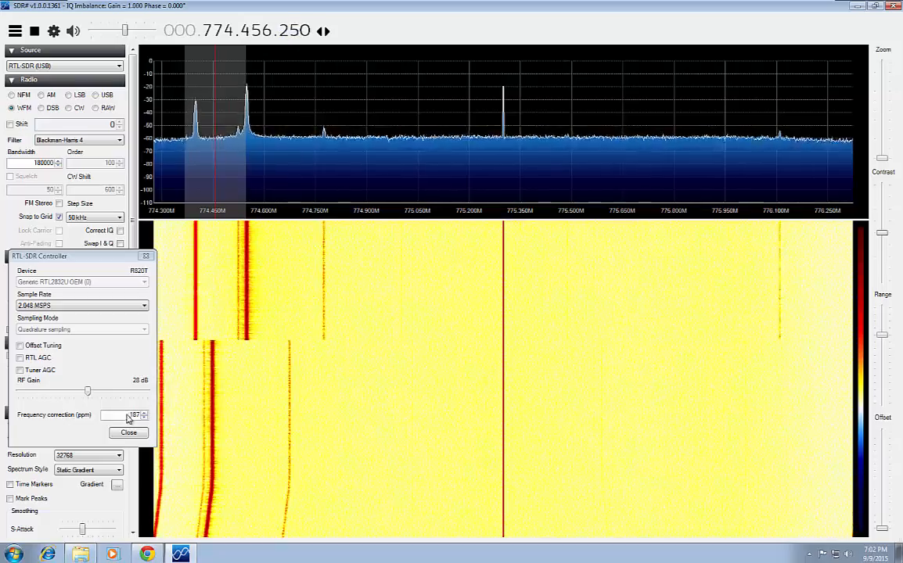
Set the frequency correction to 68 ppm so the signal peak aligns with the tuned frequency, and close the RTL-SDR Controller.
left_click(153, 416)
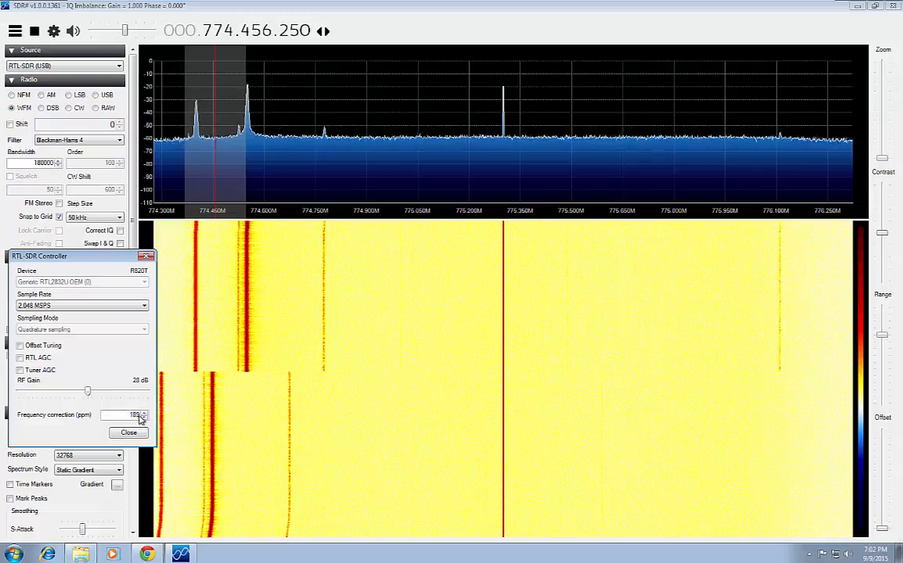
left_click(142, 418)
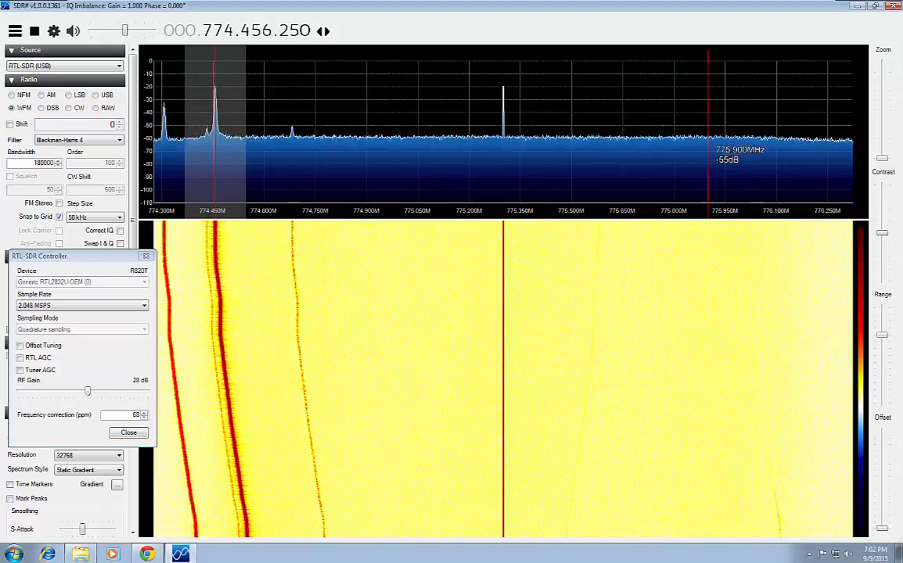
left_click_drag(885, 163, 885, 147)
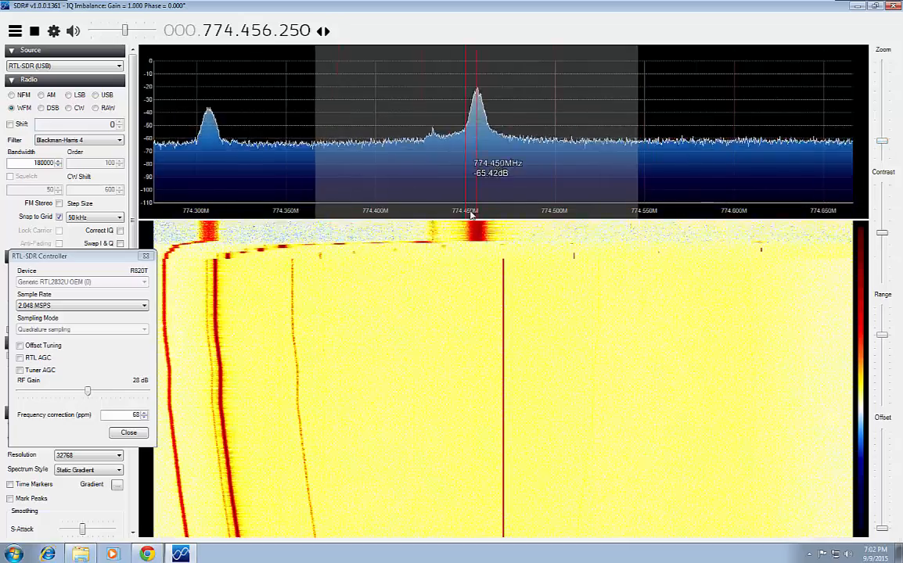
left_click_drag(96, 260, 140, 130)
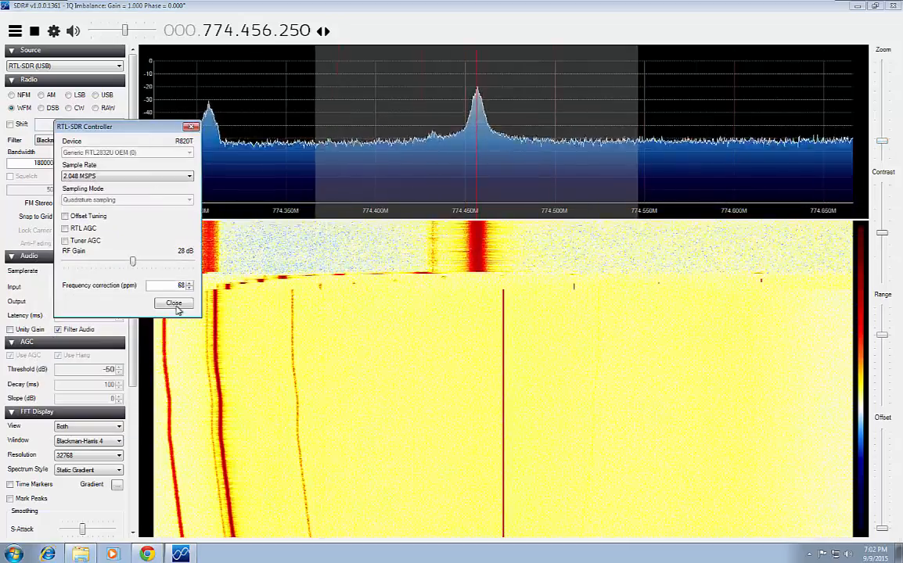
left_click(175, 305)
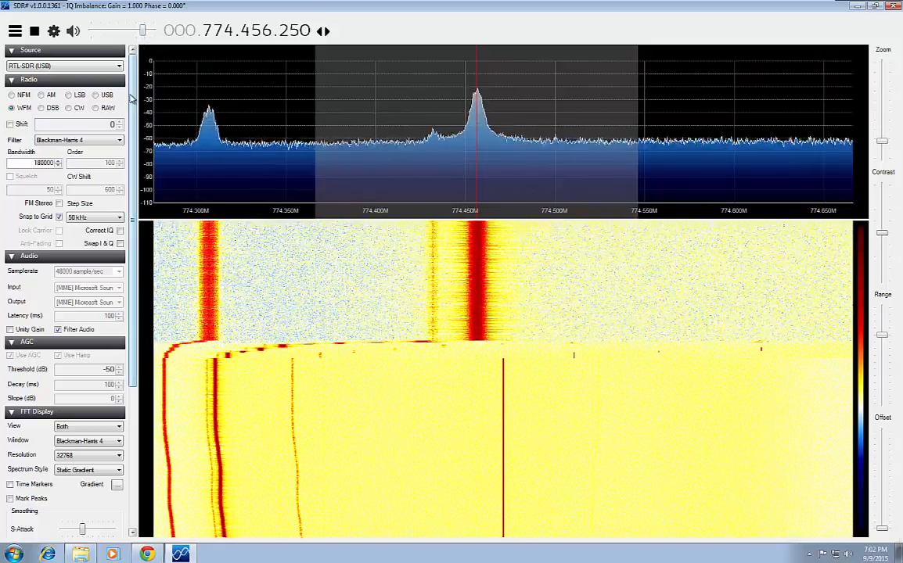
Turn off Filter Audio and enable the IF spectrum under Zoom FFT.
scroll(113, 350, "down", 3)
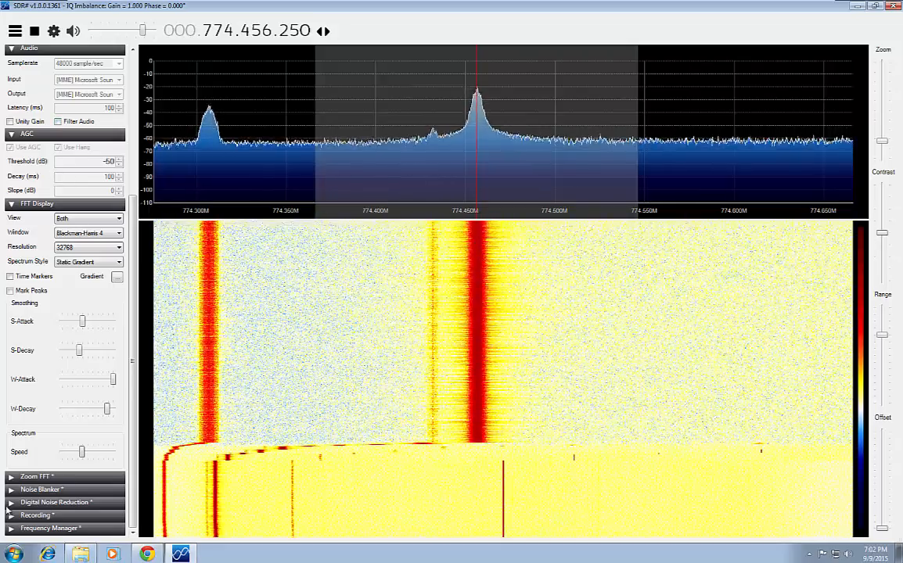
left_click(11, 476)
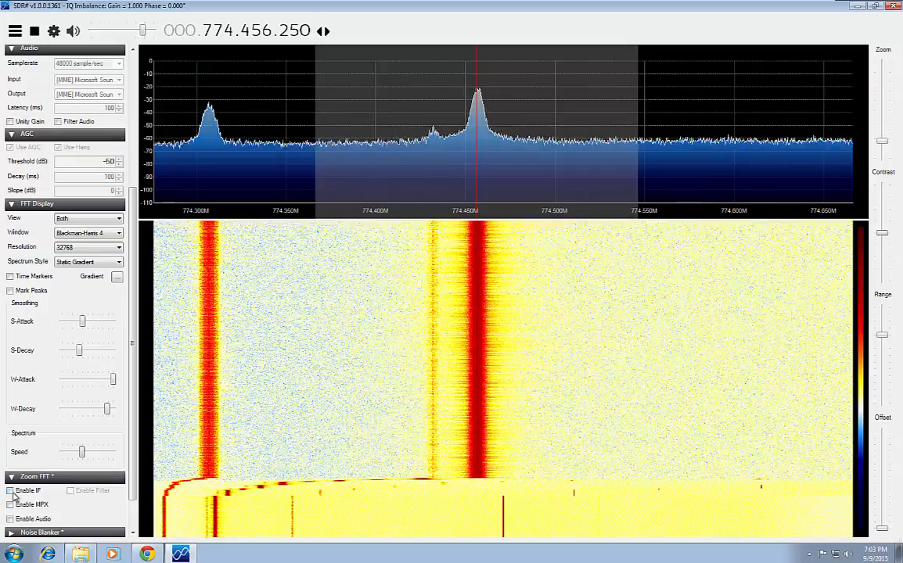
left_click(11, 492)
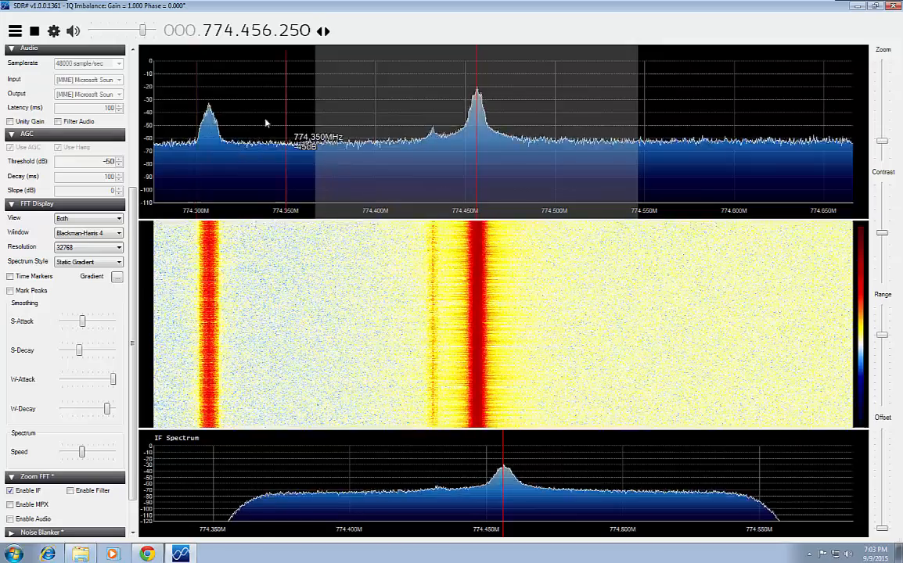
Reduce the spectrum display range so its floor sits at -70 dB, and switch the demodulation mode to NFM.
scroll(128, 85, "up", 5)
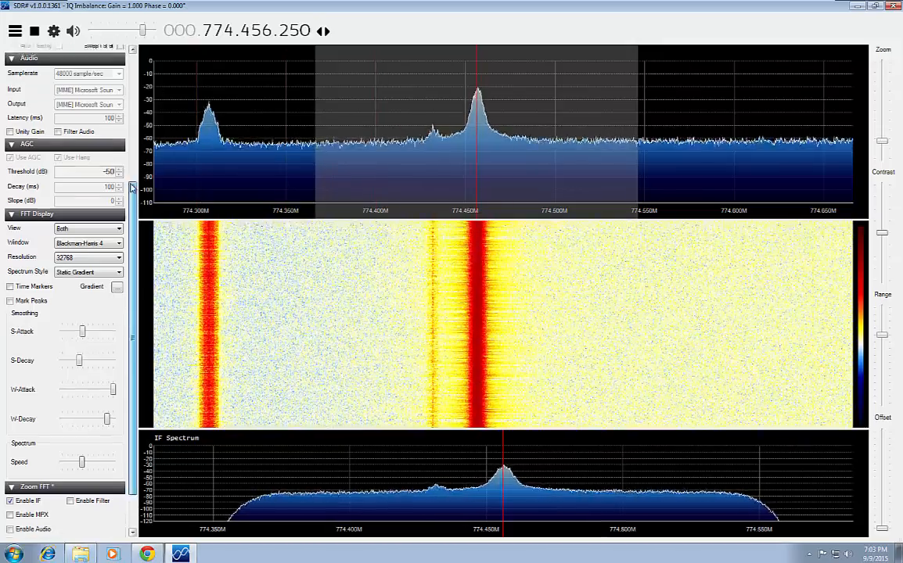
scroll(127, 85, "up", 1)
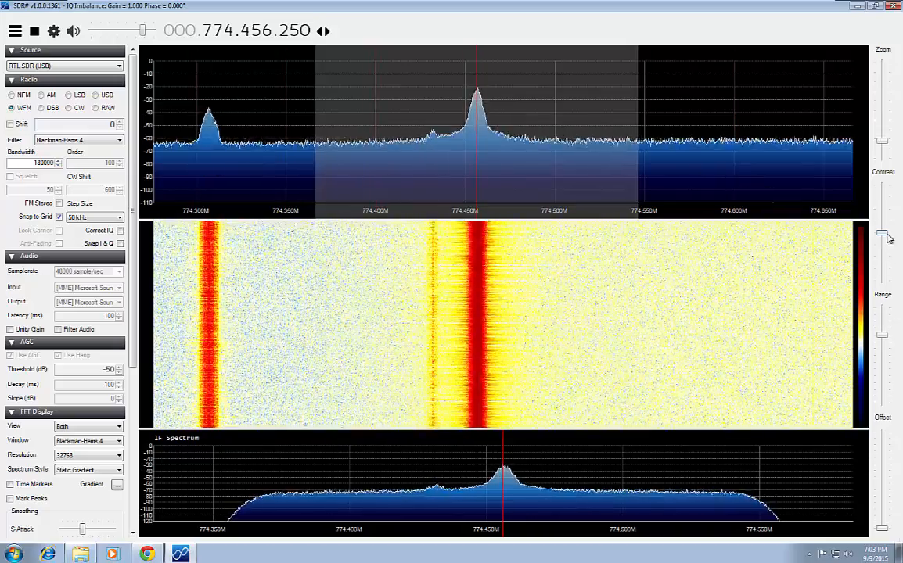
left_click_drag(883, 337, 882, 368)
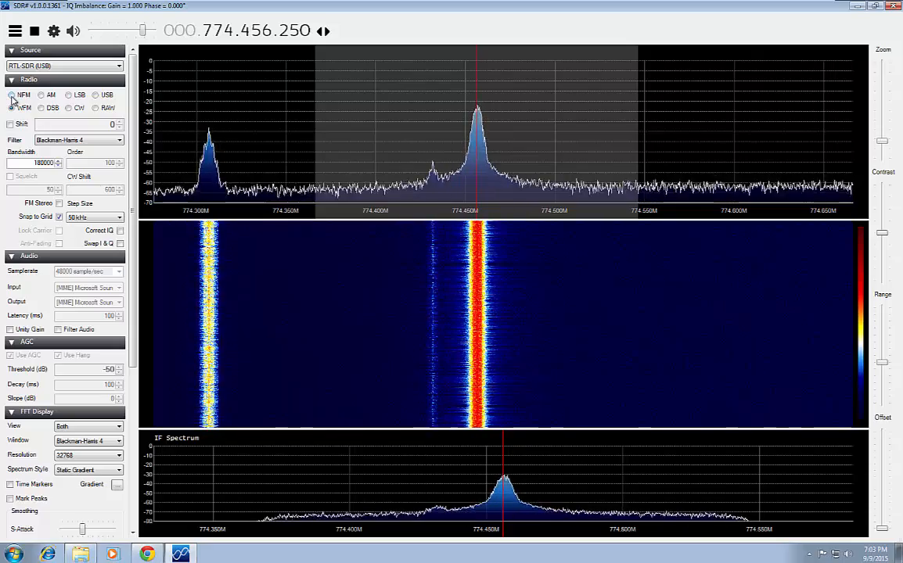
left_click(12, 95)
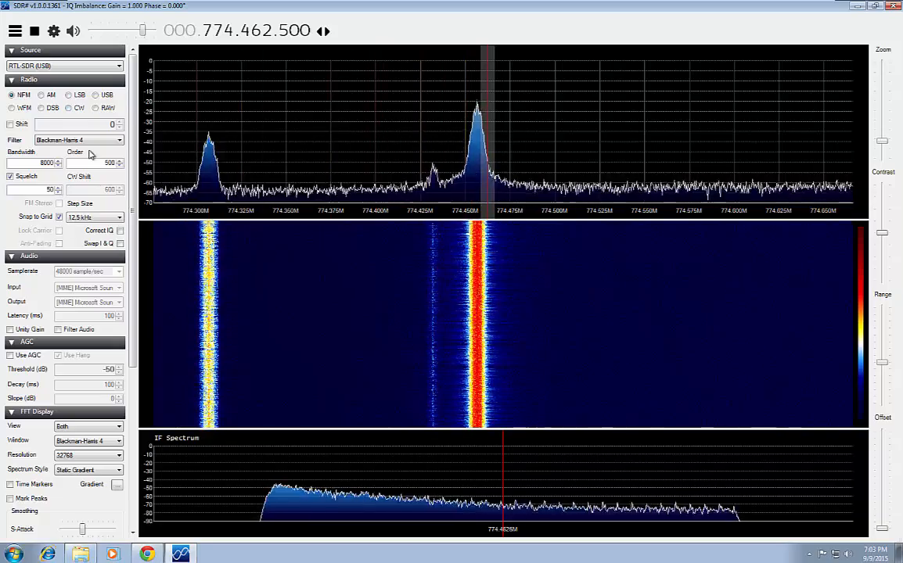
Set the RTL-SDR frequency correction to 76 ppm so the signal peak aligns with the tuned frequency, and close the RTL-SDR Controller.
left_click(54, 32)
left_click(189, 285)
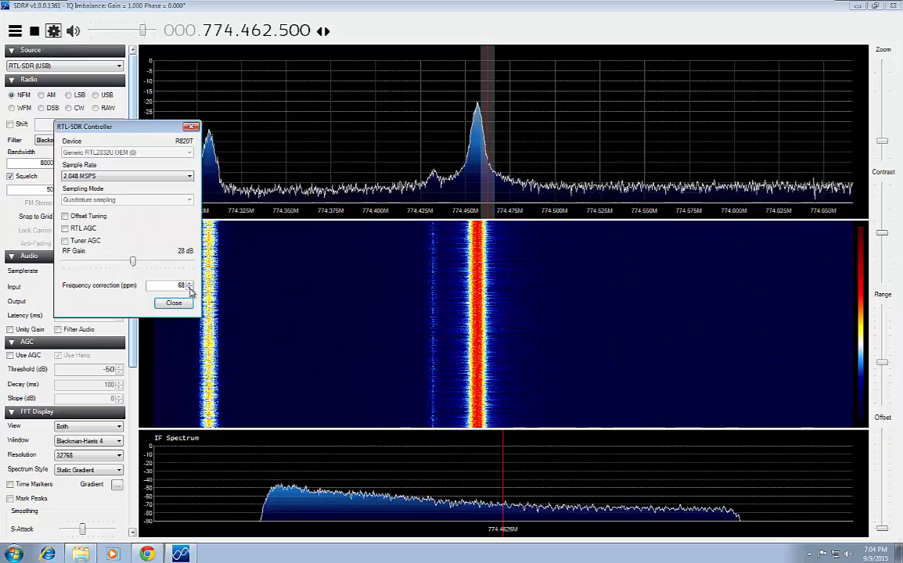
left_click(190, 284)
left_click(190, 284)
left_click(189, 284)
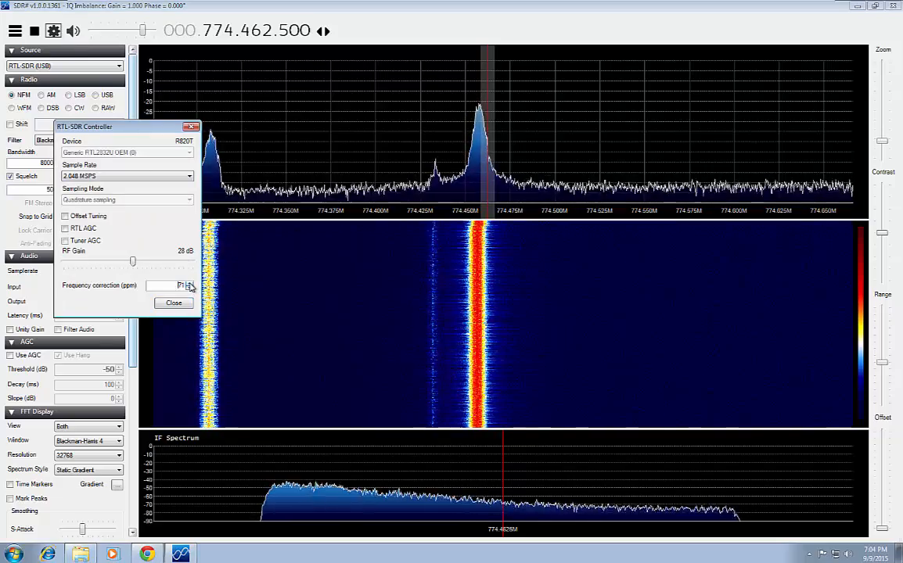
left_click(189, 284)
left_click(189, 284)
left_click(189, 284)
left_click(189, 284)
left_click(189, 284)
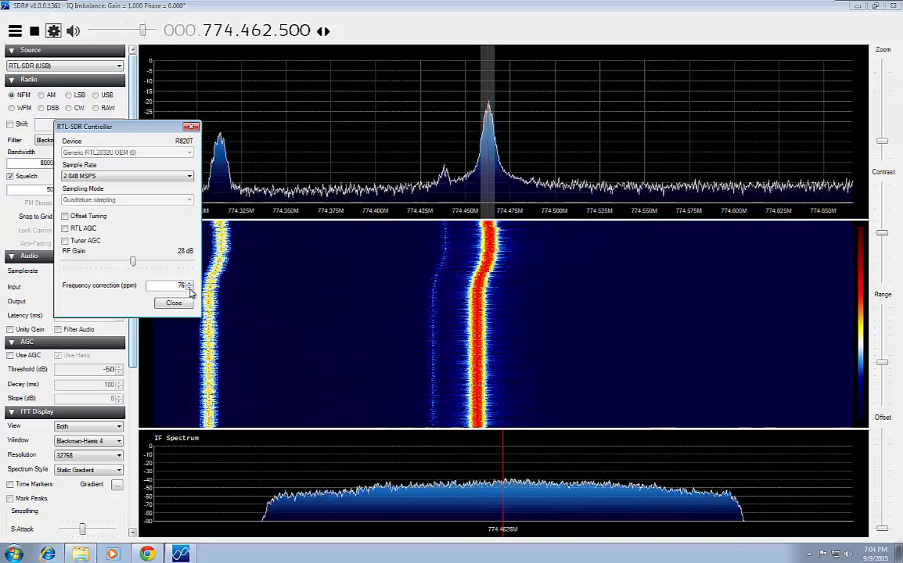
left_click(191, 126)
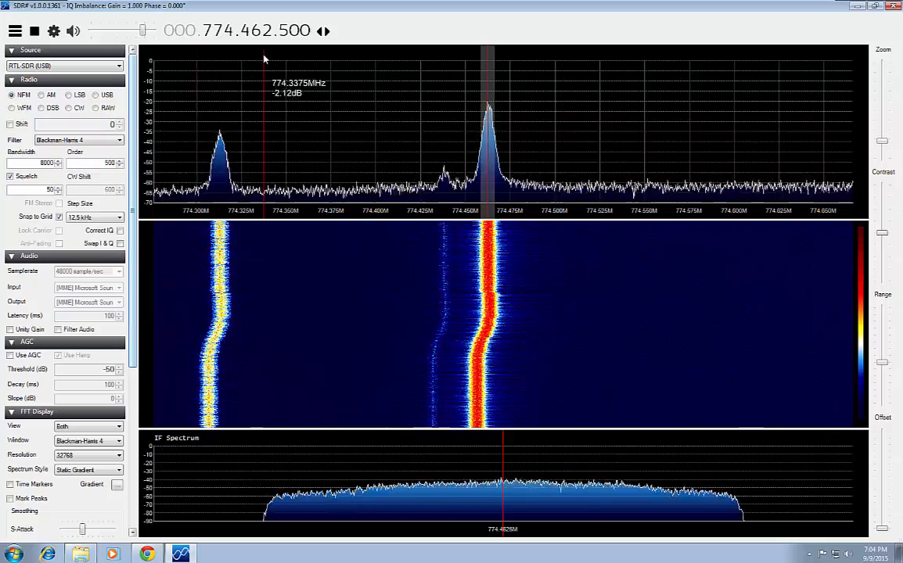
Stop reception to set the snap-to-grid step size to 1 Hz, restart it, and tune the strong control channel signal to 774.462.705 MHz.
left_click(34, 31)
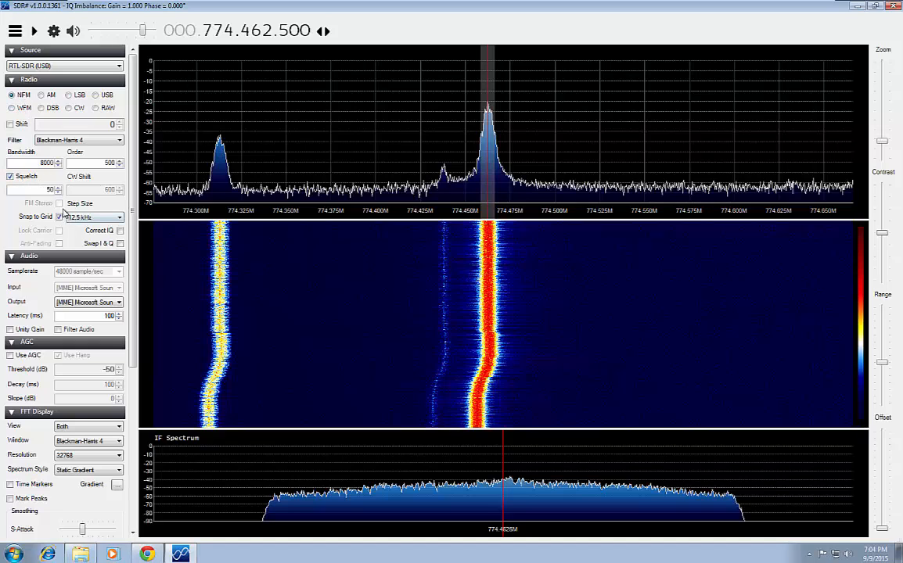
left_click(94, 217)
left_click(78, 227)
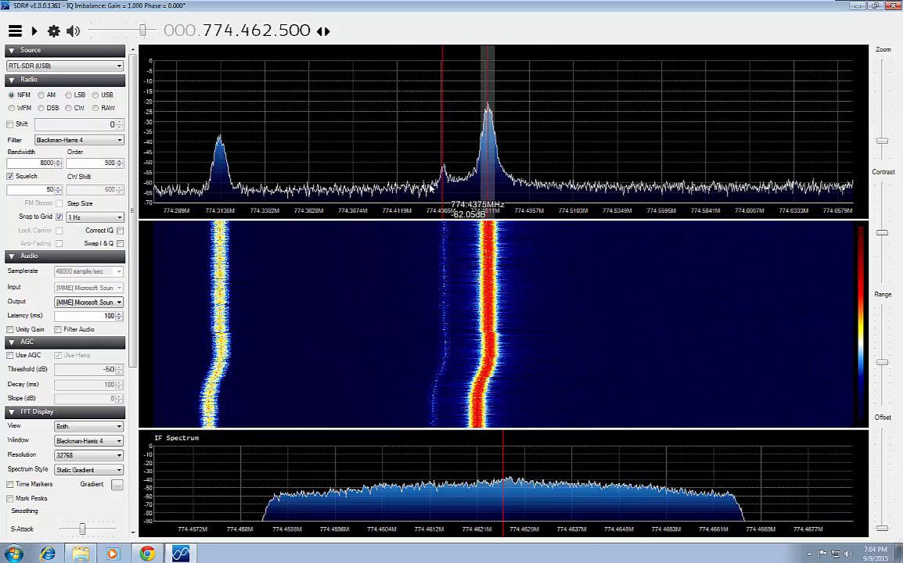
left_click(33, 31)
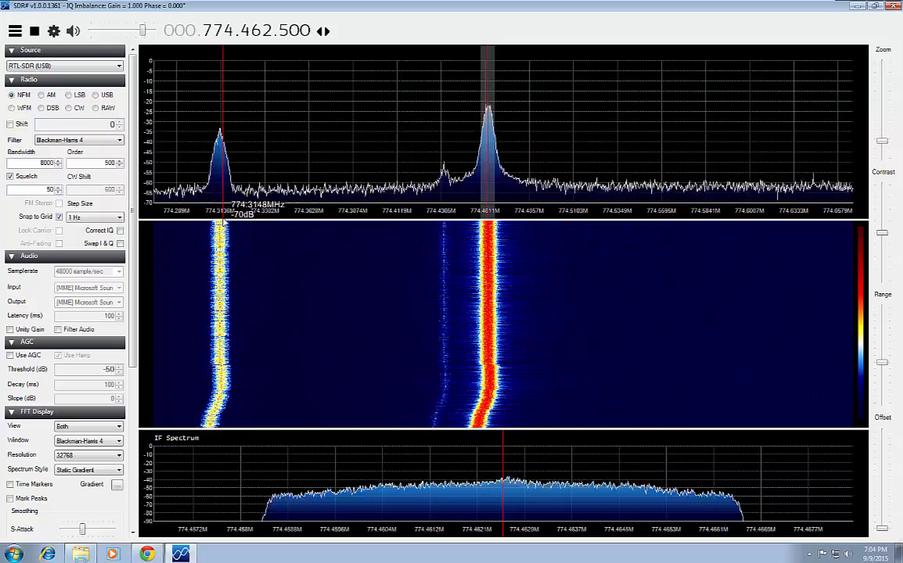
left_click(220, 229)
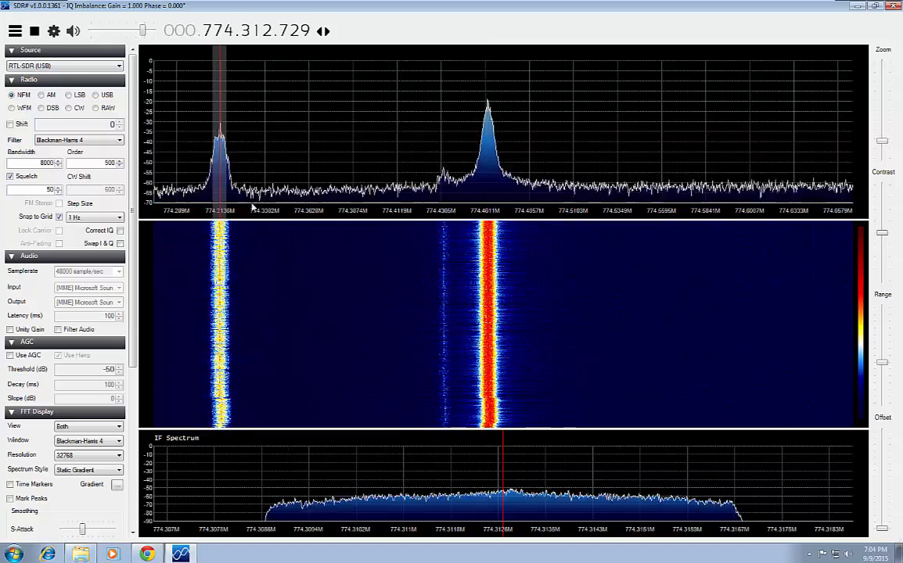
left_click(490, 299)
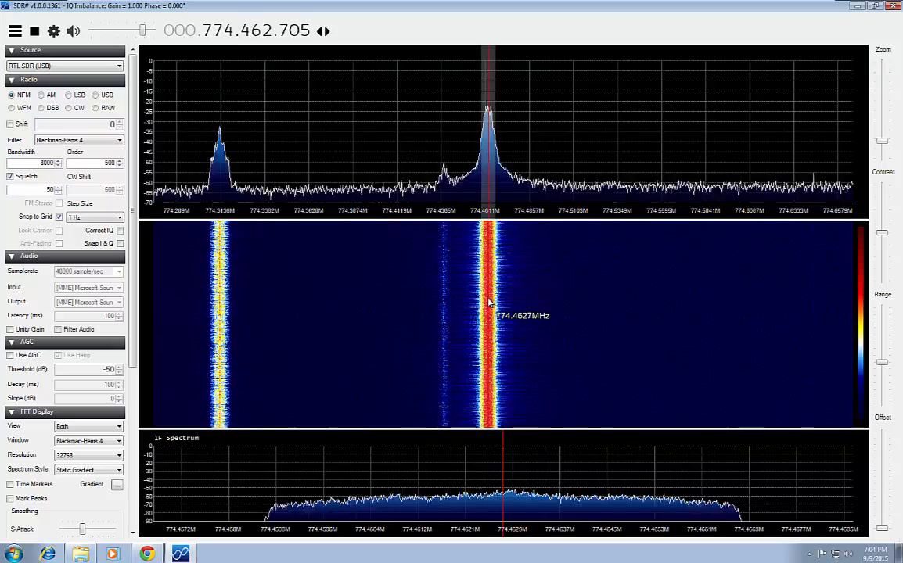
Stop reception and set the audio output to [MME] Line 1 (Virtual Audio Cable).
left_click(35, 30)
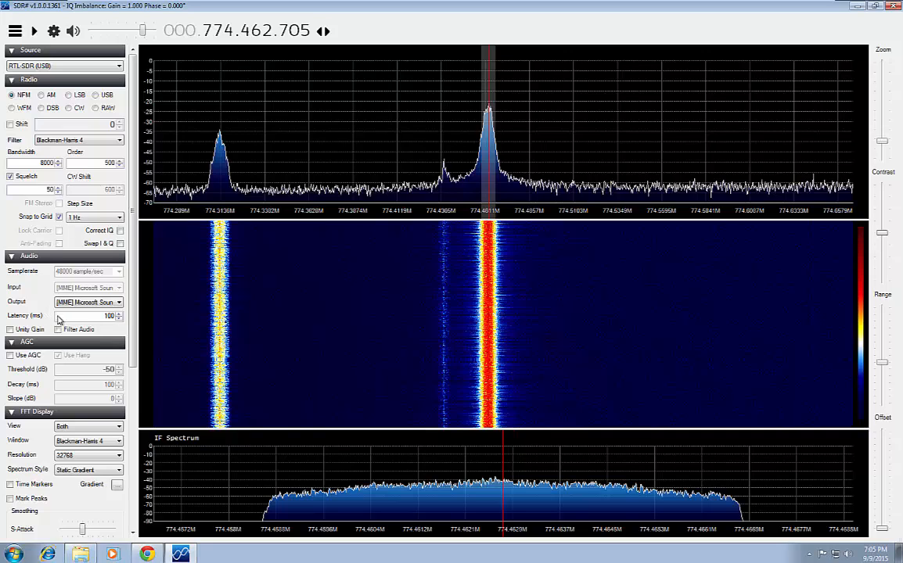
left_click(88, 302)
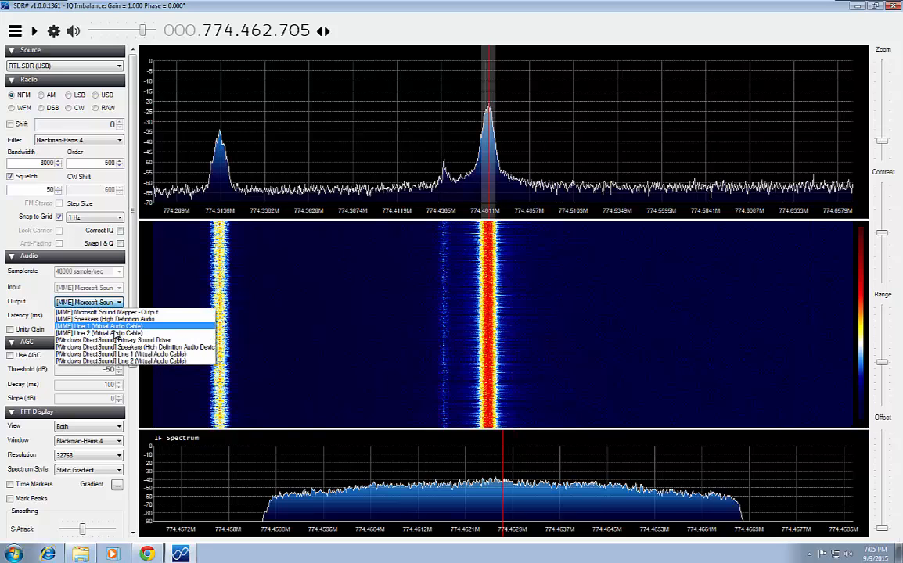
left_click(94, 326)
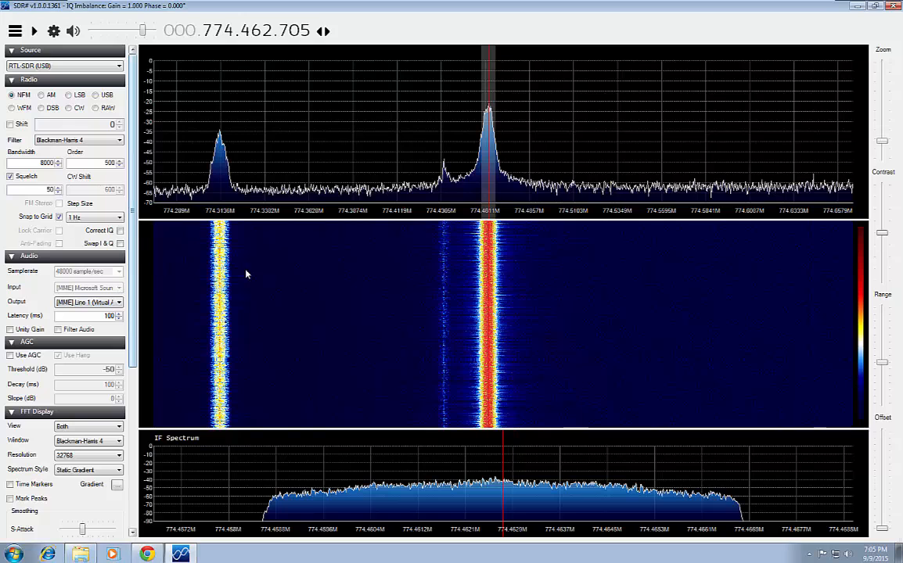
Minimize SDRSharp and the browser, move the sdrsharp folder window aside, and open the DSDPlus1p074 desktop folder beside it.
left_click(859, 7)
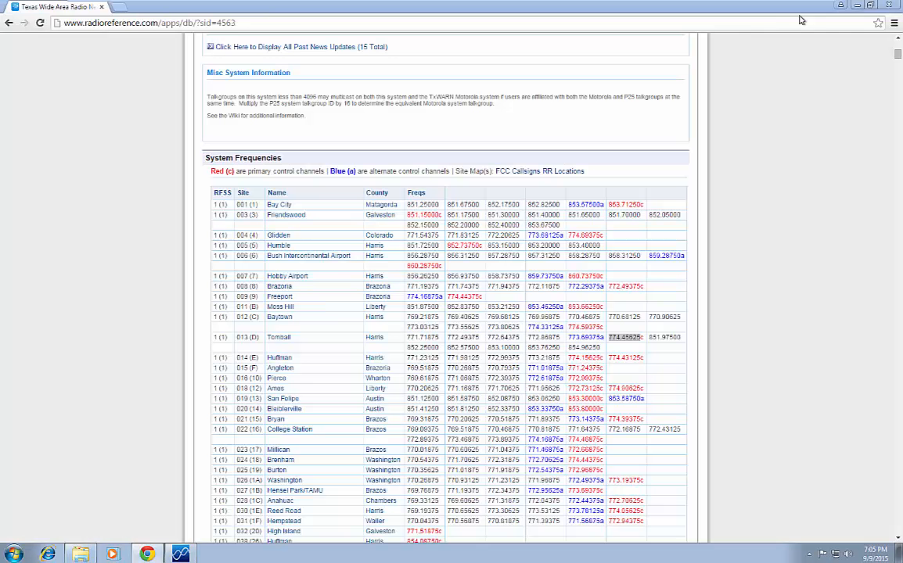
left_click(856, 7)
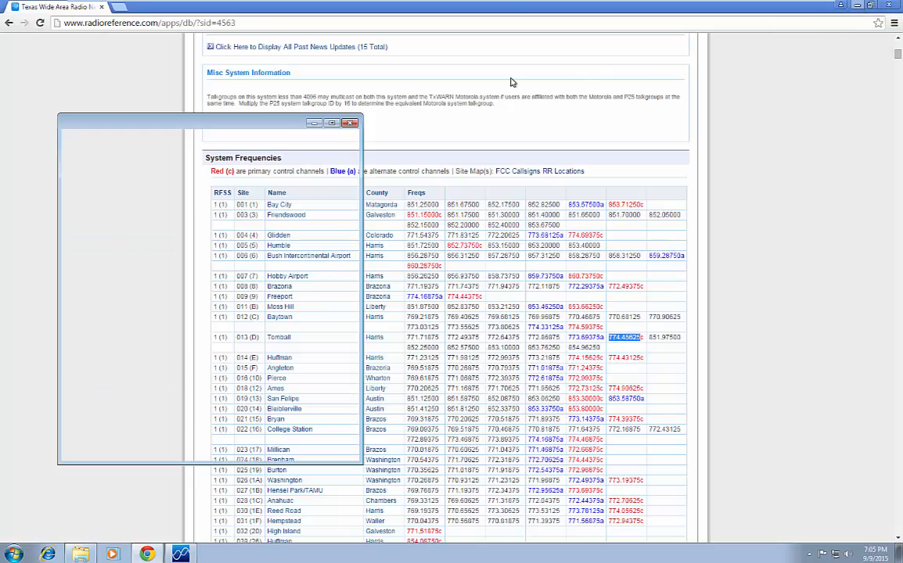
left_click_drag(237, 127, 727, 103)
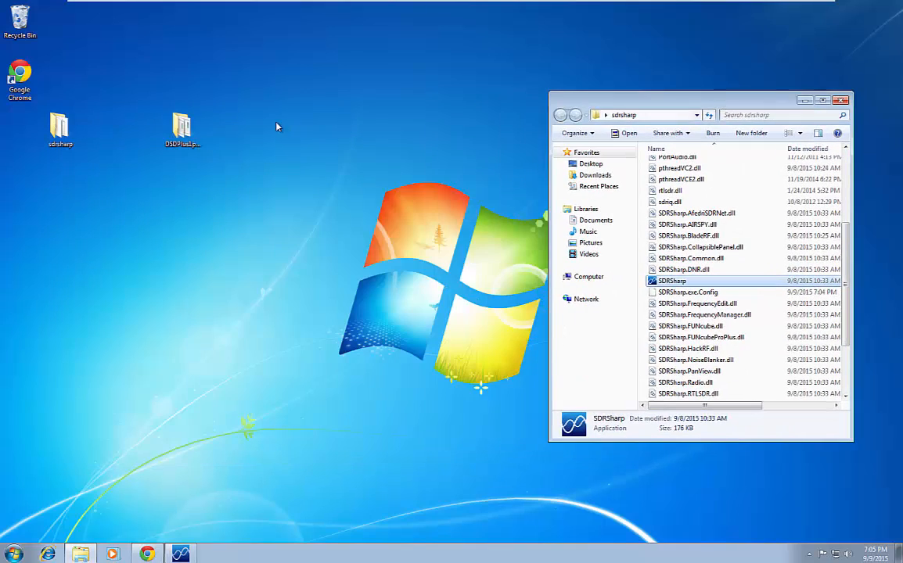
double_click(182, 128)
left_click_drag(664, 114, 329, 106)
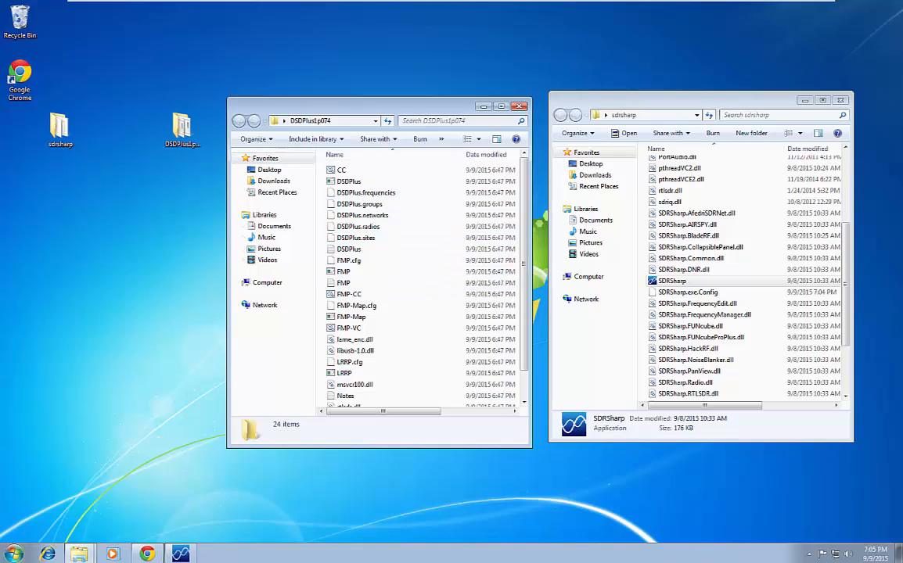
Open a command prompt with cmd, and move the DSDPlus1p074 folder window out from behind it.
left_click(14, 553)
type("cmd")
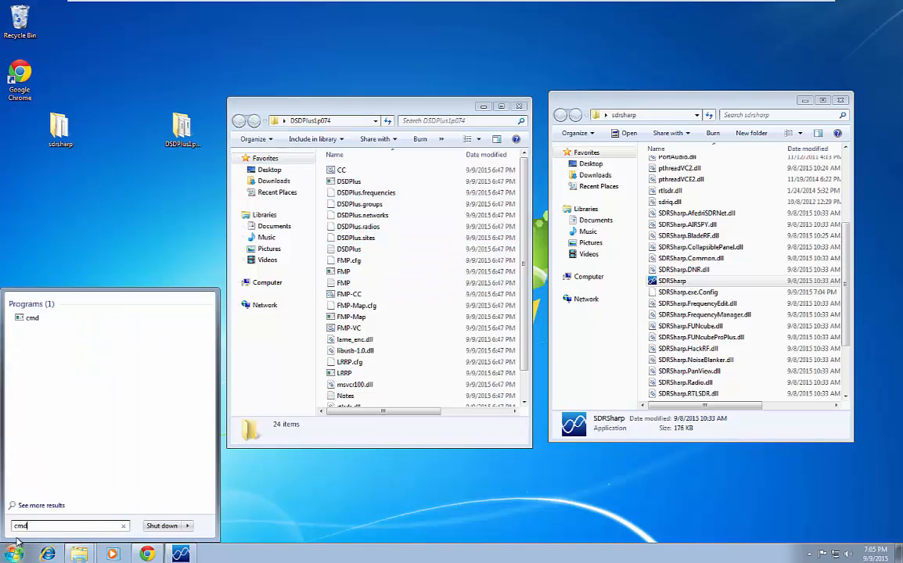
key("Return")
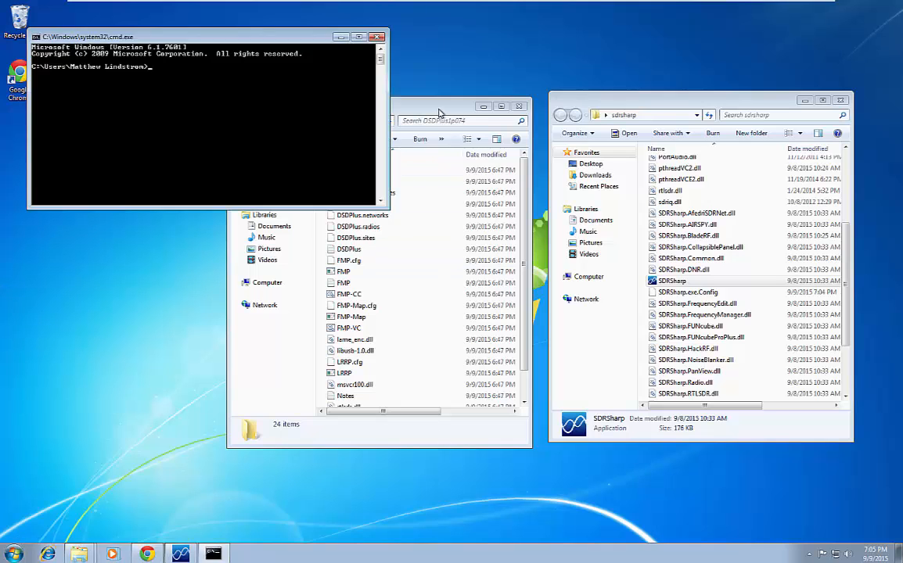
left_click_drag(399, 106, 409, 203)
left_click(304, 130)
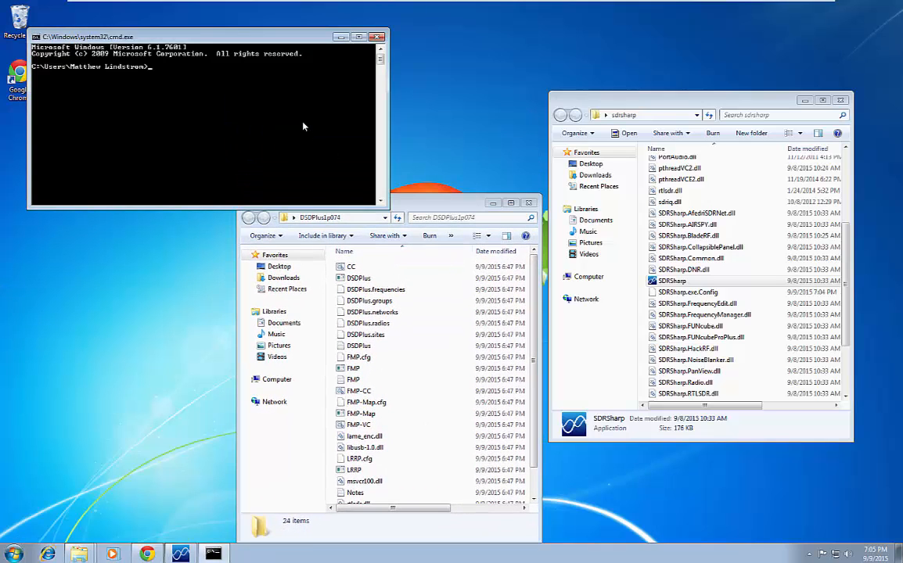
Change the command prompt's directory to Desktop, and from there to the DSDPlus1p074 folder.
type("cd Desktop")
key("Return")
type("cd")
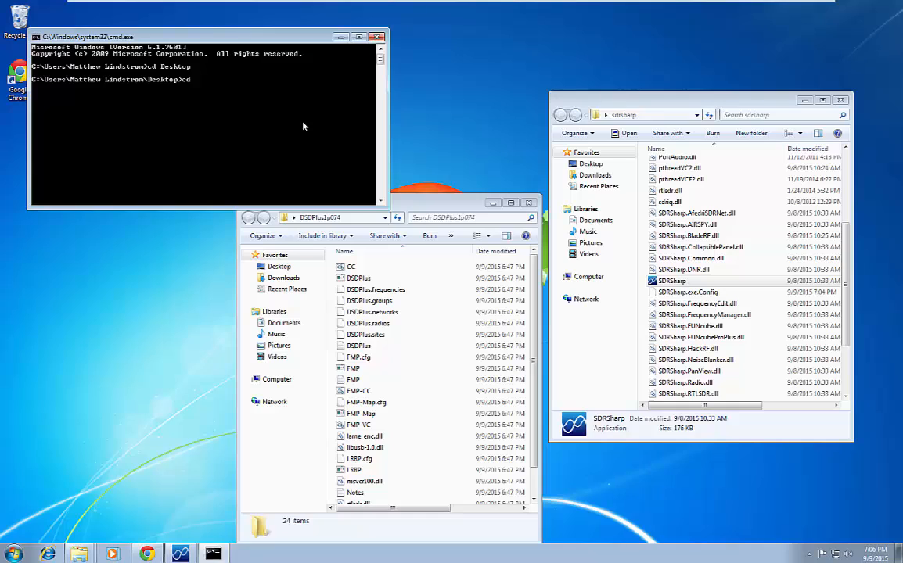
type(" D")
key("Tab")
key("Return")
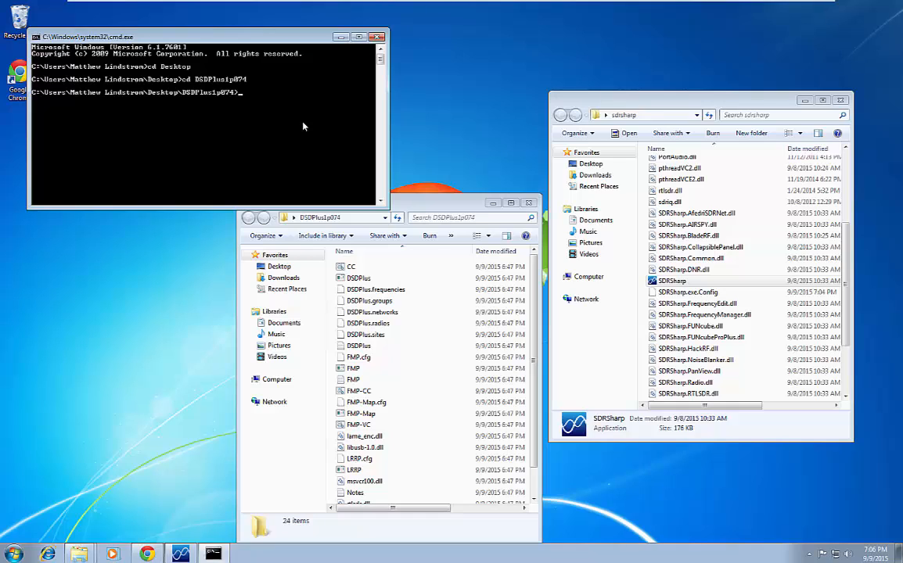
Run dsdplus.exe, bring its console to the front and enlarge it to show the full audio device listing.
type("dsdplus.exe")
key("Return")
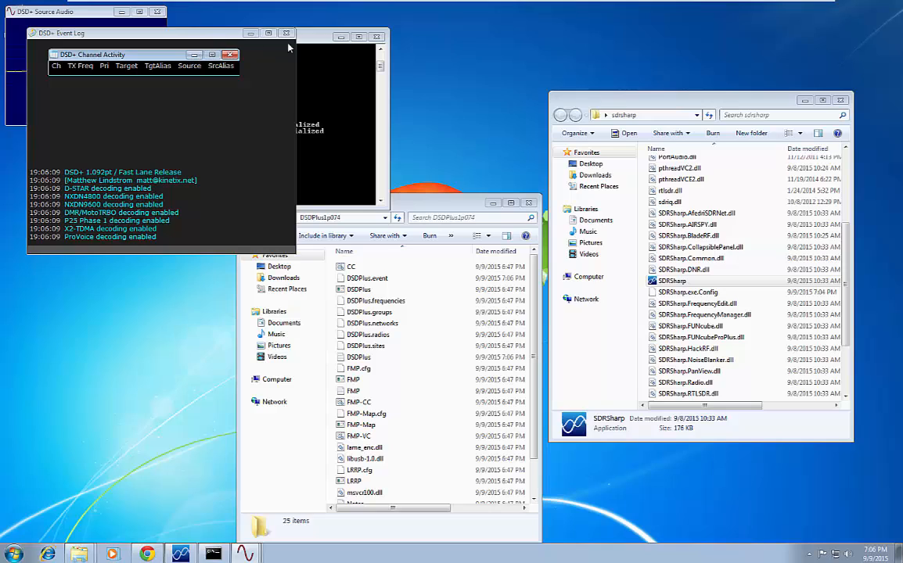
left_click(310, 44)
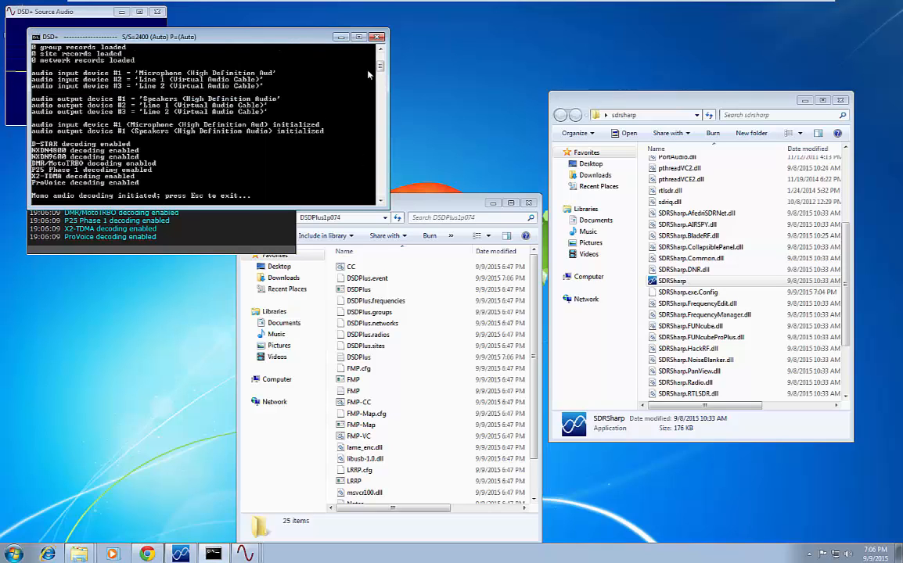
left_click_drag(187, 208, 188, 433)
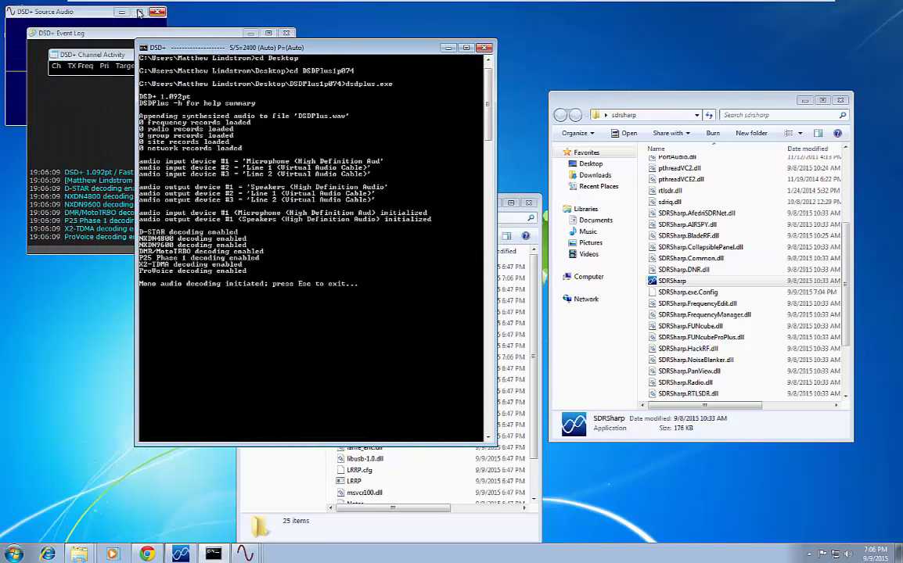
Check the waveform in the DSD+ Source Audio window, and exit DSD+ from its console.
left_click(98, 16)
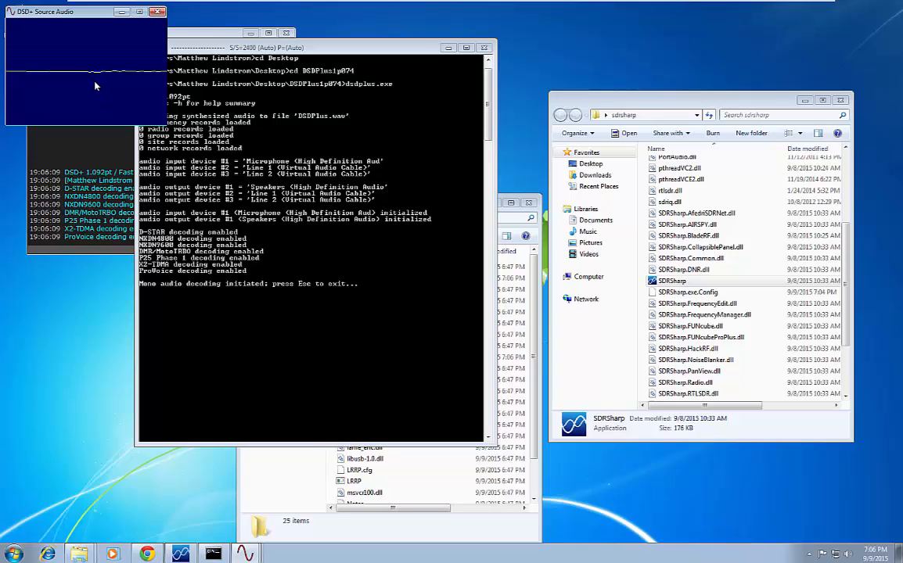
left_click(247, 221)
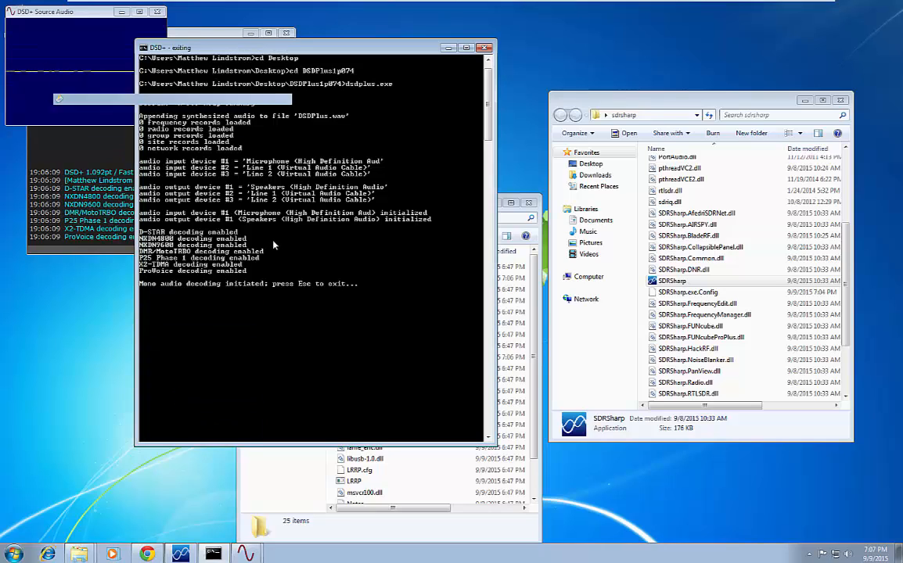
key("Escape")
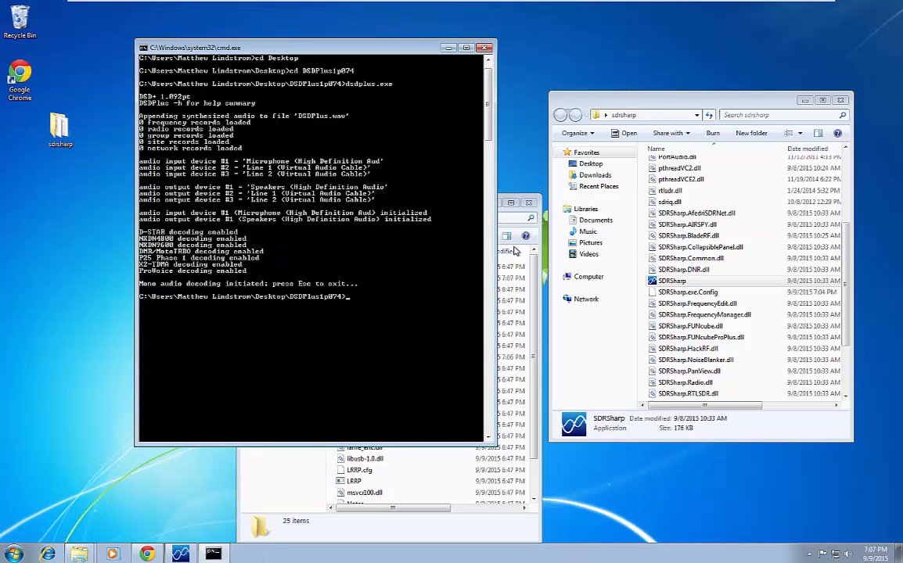
Place the DSDPlus1p074 folder window beside the command prompt and look through its files.
left_click(295, 468)
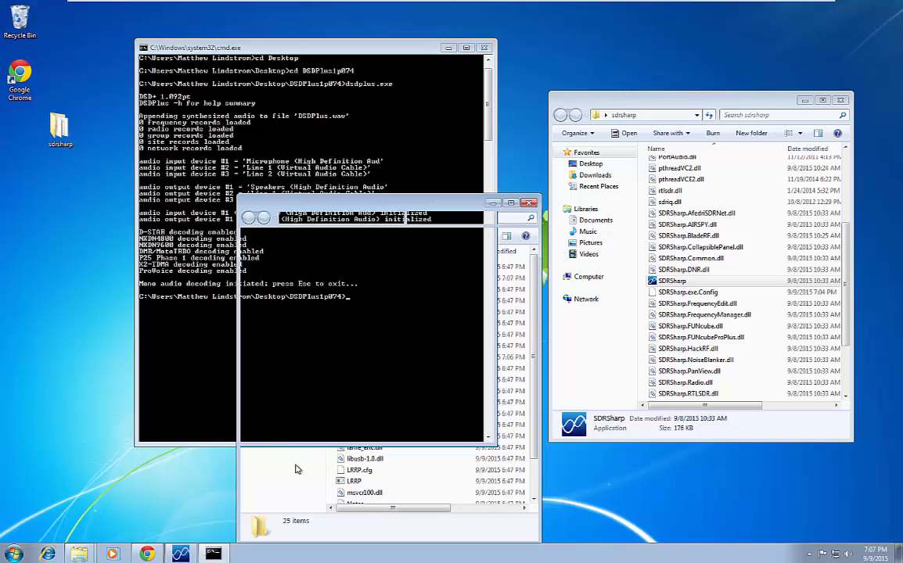
left_click_drag(396, 202, 703, 104)
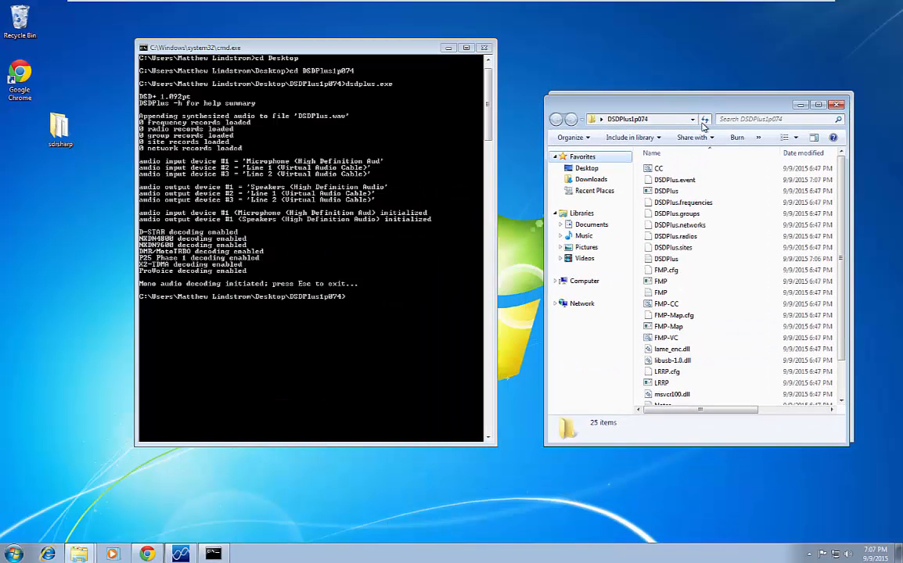
scroll(814, 251, "down", 2)
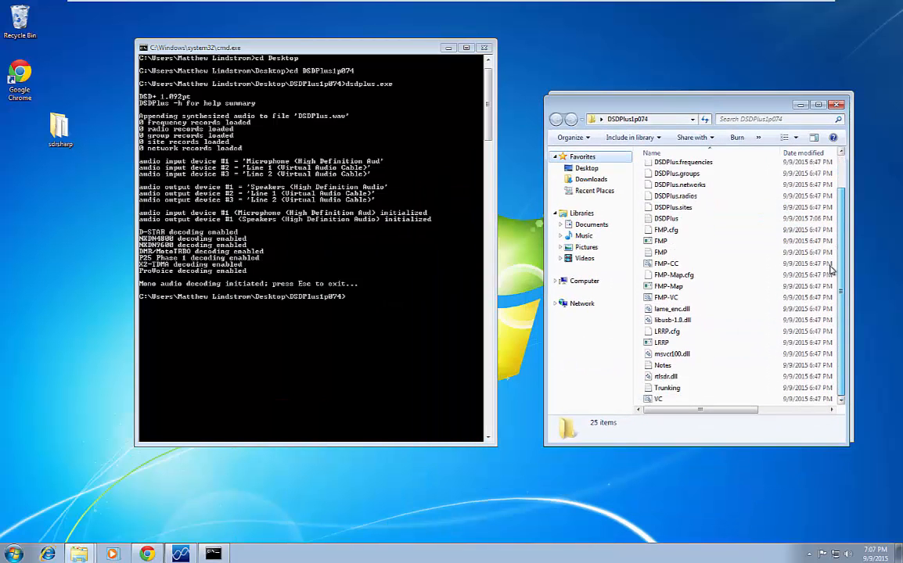
scroll(832, 270, "up", 2)
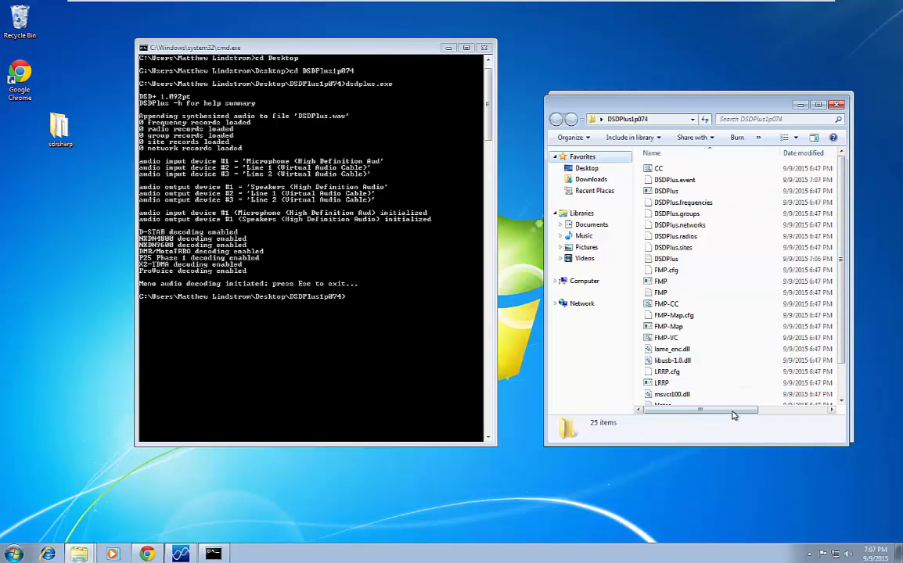
Sort the DSDPlus1p074 folder's files by type and open the DSDPlus text document with the user guide.
left_click(778, 410)
left_click(749, 153)
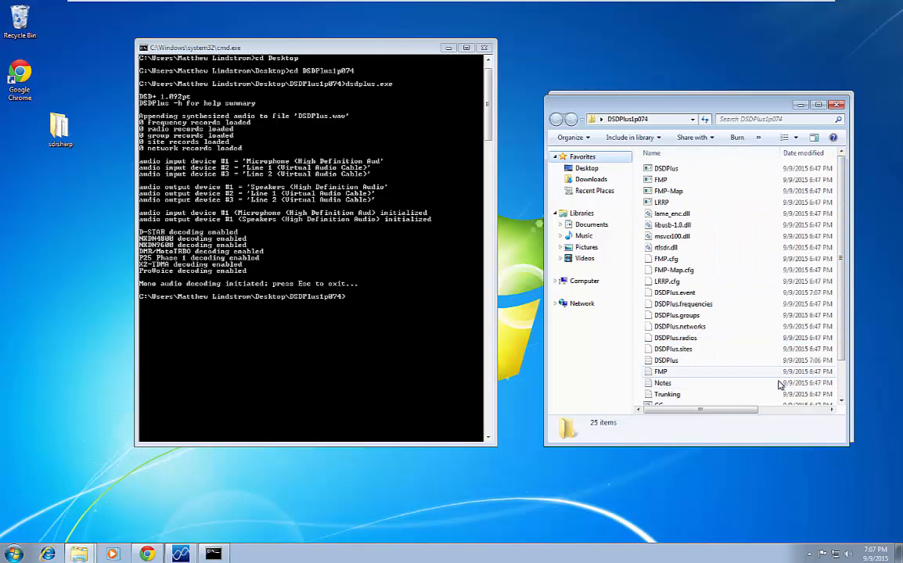
scroll(802, 381, "down", 2)
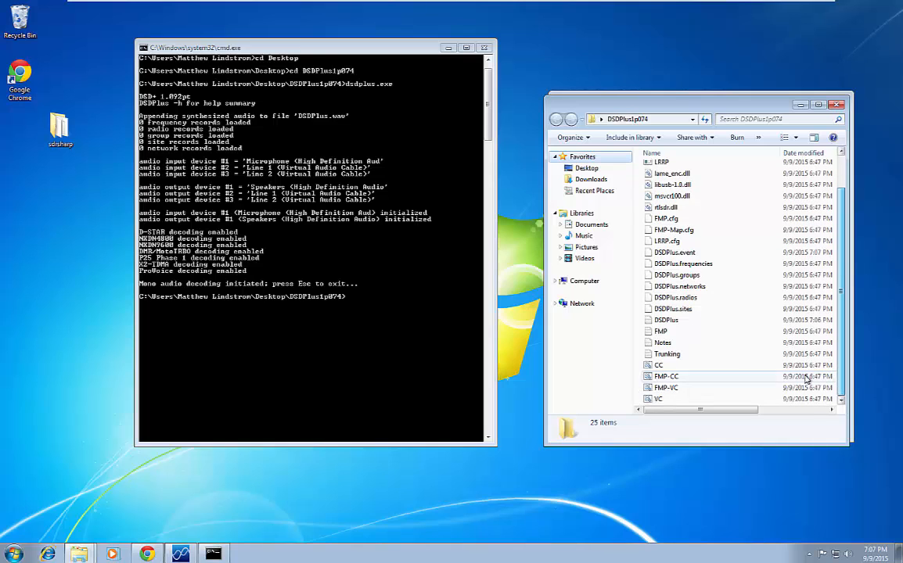
double_click(666, 320)
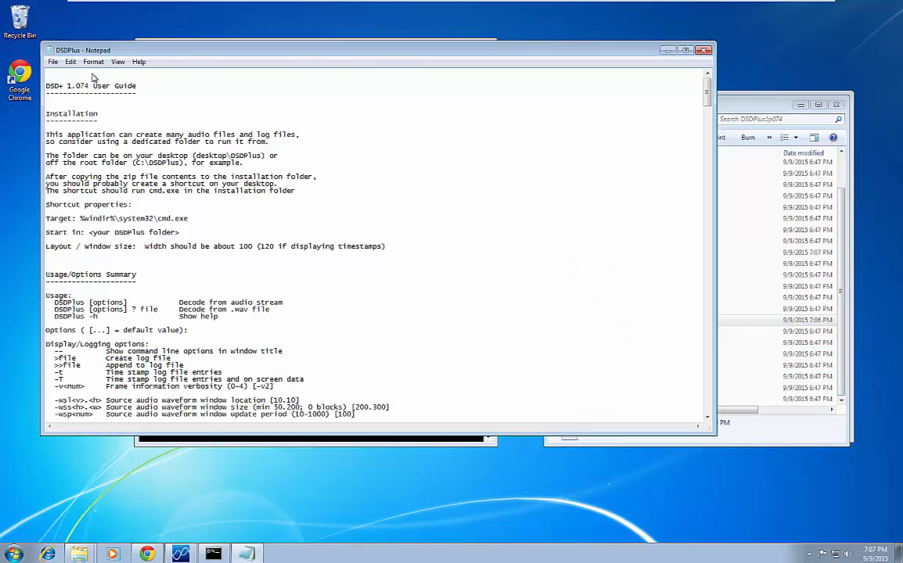
Place the narrowed user guide beside the command prompt and locate the -i input audio device option in it.
left_click_drag(43, 113, 314, 113)
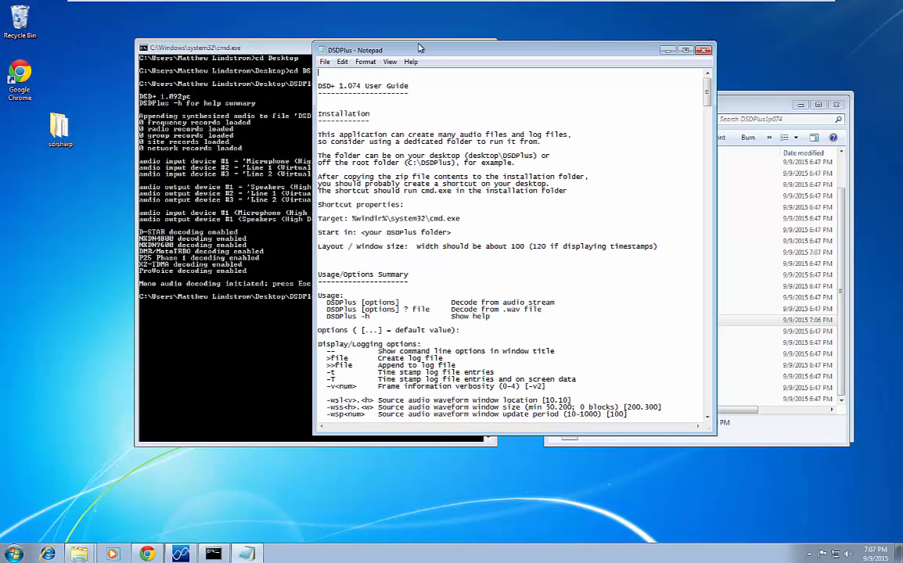
left_click_drag(419, 48, 576, 52)
left_click_drag(417, 52, 351, 56)
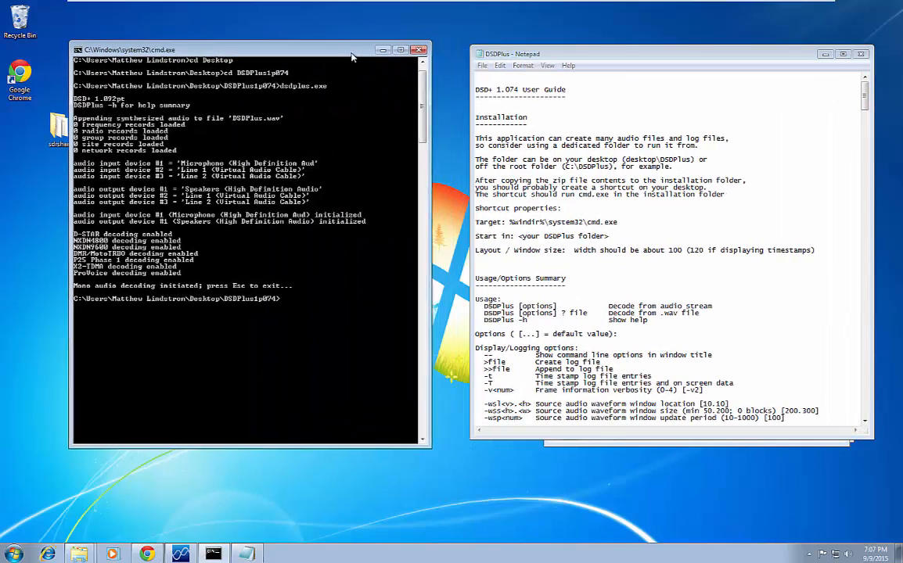
left_click_drag(864, 99, 863, 117)
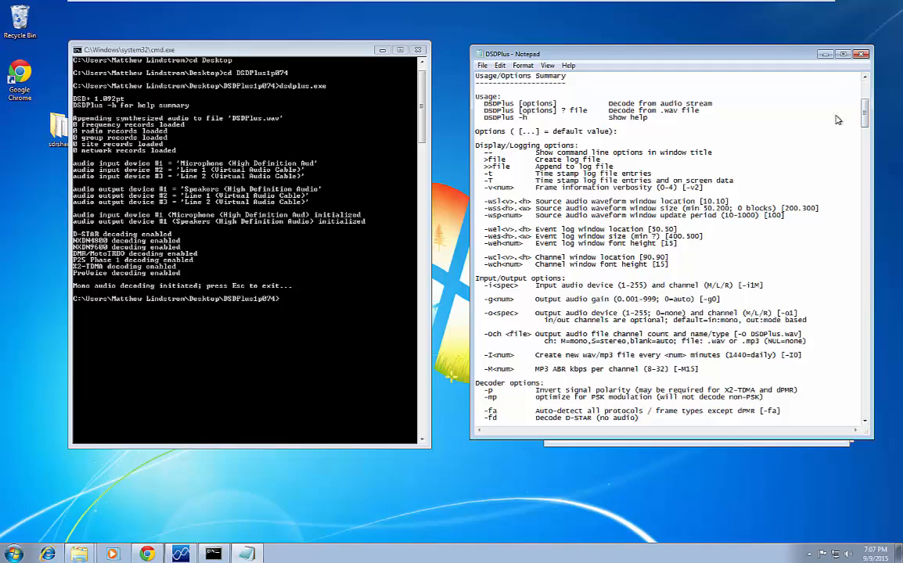
mouse_move(863, 117)
left_mouse_down()
mouse_move(858, 224)
mouse_move(858, 110)
mouse_move(857, 118)
left_mouse_up()
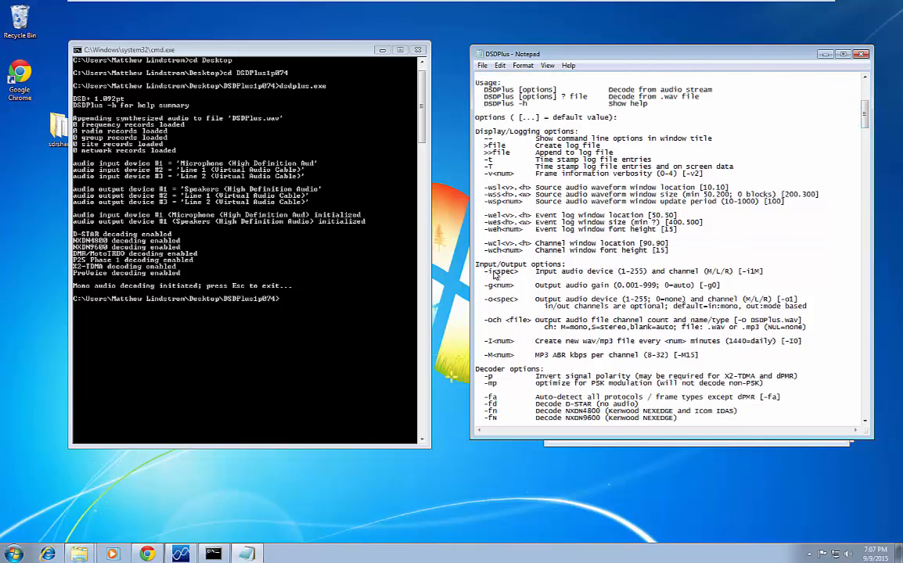
left_click_drag(492, 275, 487, 276)
Run dsdplus.exe with the -i2 option so it takes its input from Line 1 (Virtual Audio Cable).
left_click(329, 312)
key("Up")
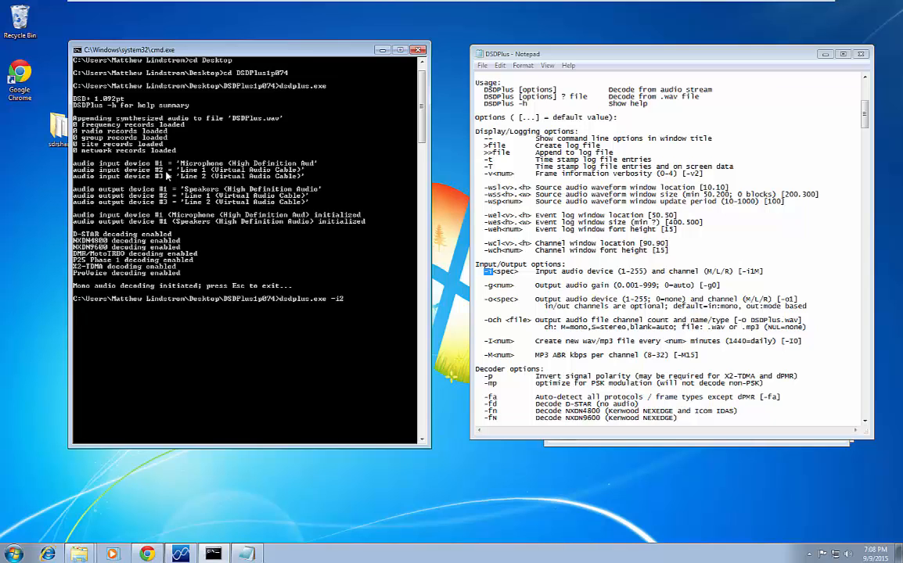
type("-i2")
key("Return")
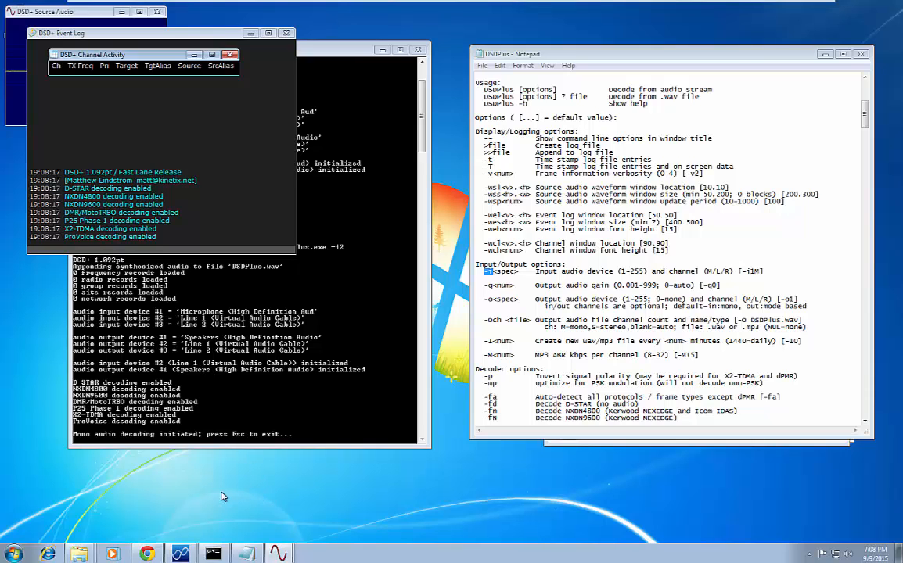
Start reception in SDRSharp at 774.462.705 and switch back to the DSD+ console.
left_click(180, 554)
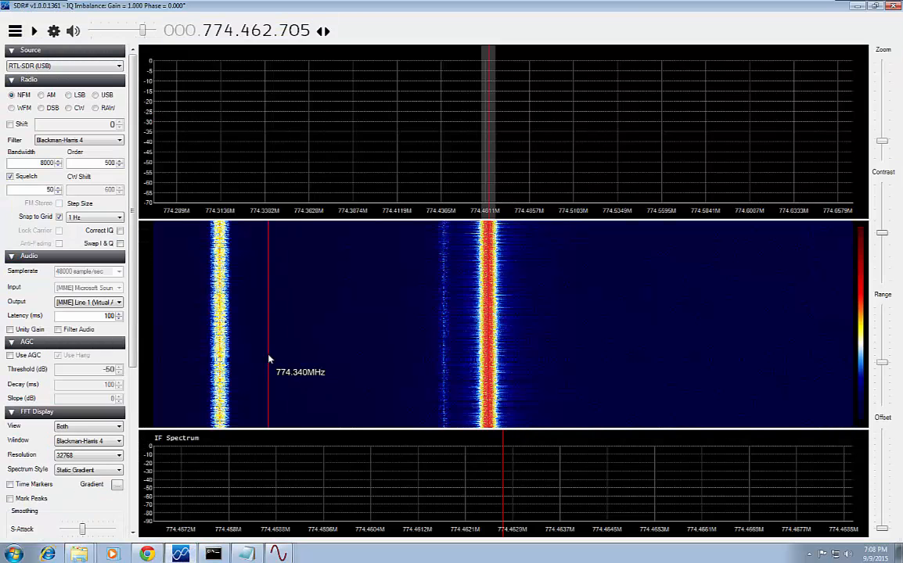
left_click(33, 31)
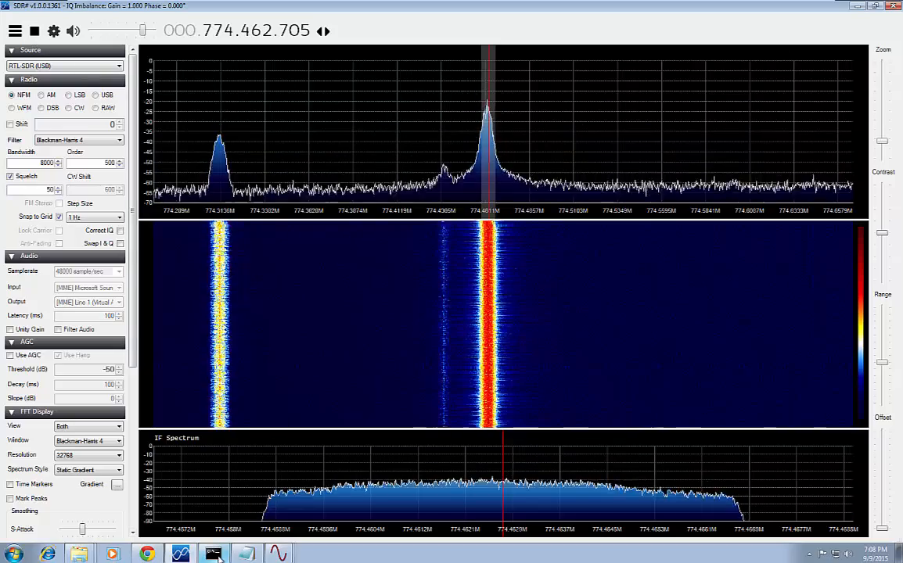
left_click(215, 554)
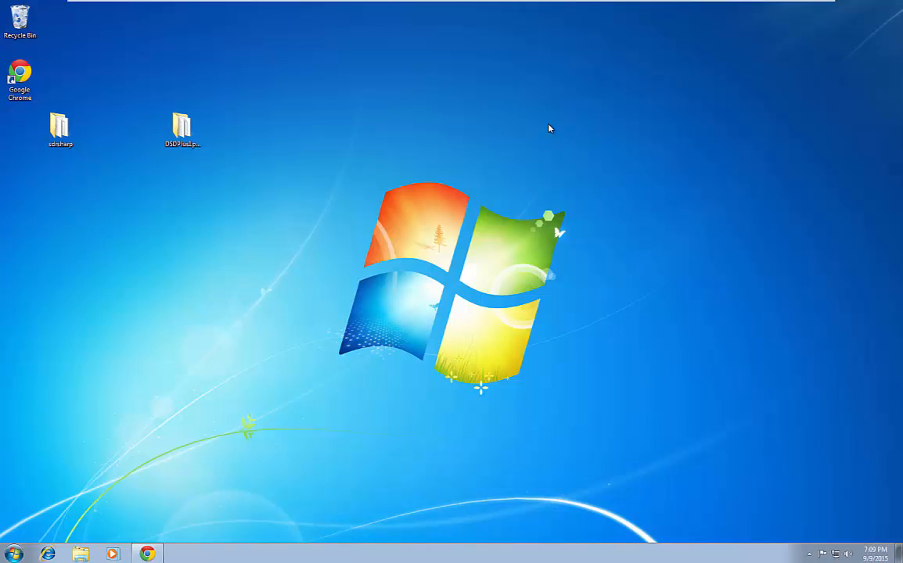
Disconnect the removable device from the Windows 7 x64 virtual machine in VMware Workstation.
mouse_move(706, 3)
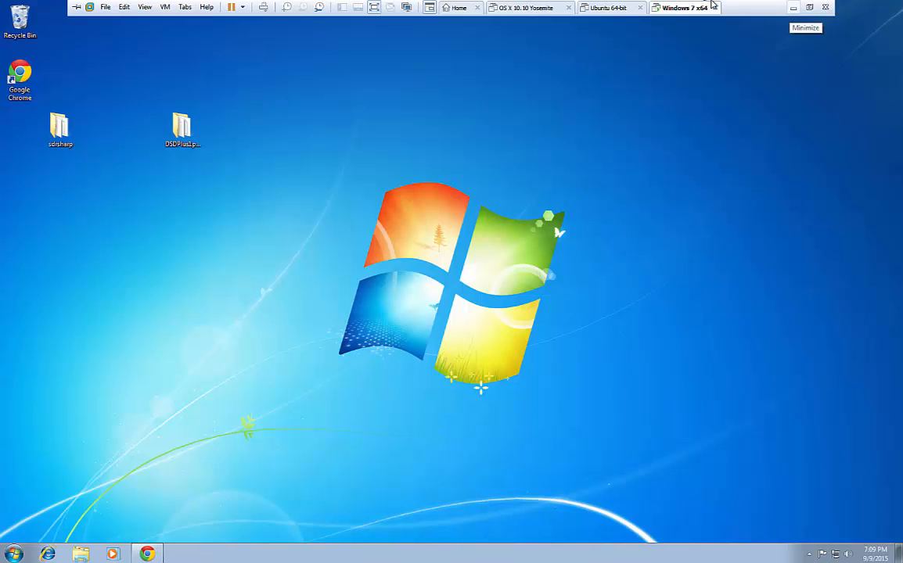
left_click(165, 7)
mouse_move(185, 8)
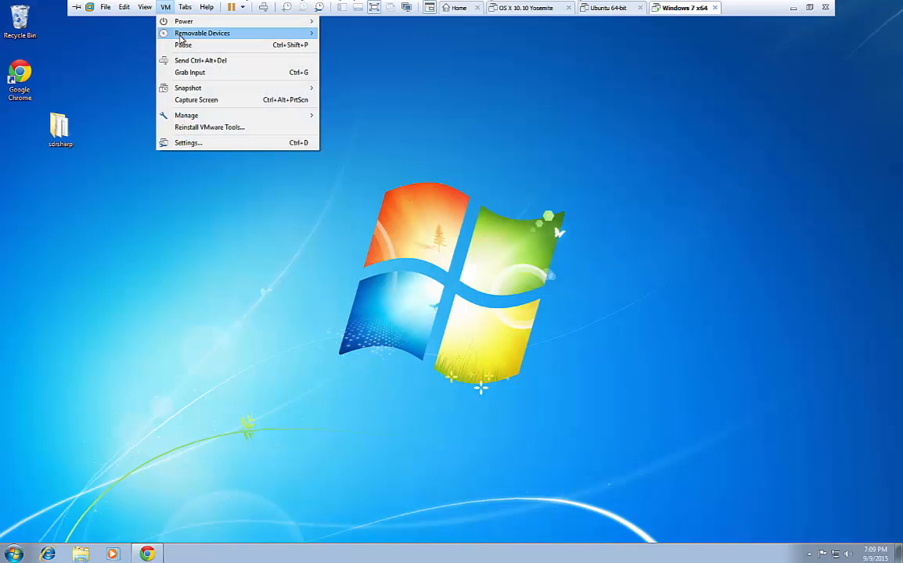
mouse_move(202, 33)
mouse_move(373, 165)
left_click(546, 180)
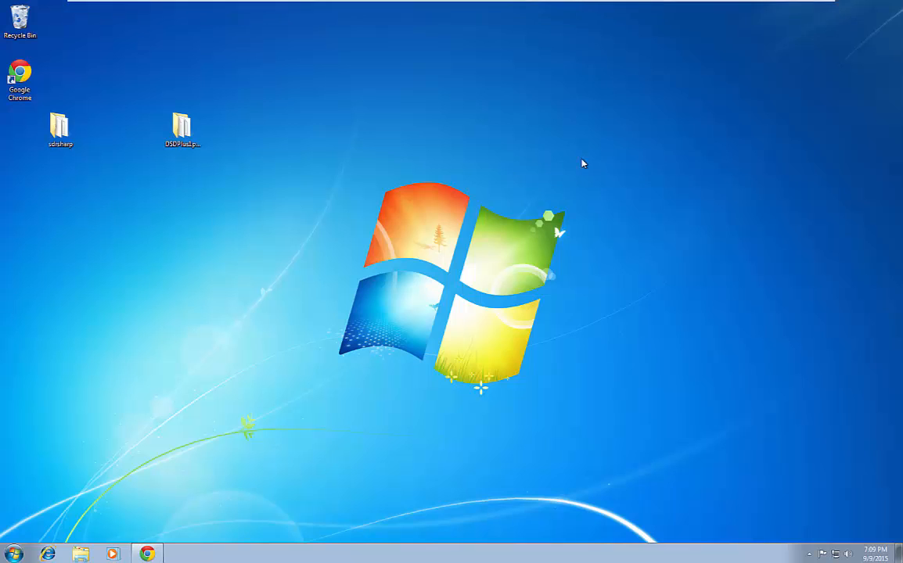
Suspend the Windows 7 x64 virtual machine and minimize VMware Workstation.
left_click(233, 7)
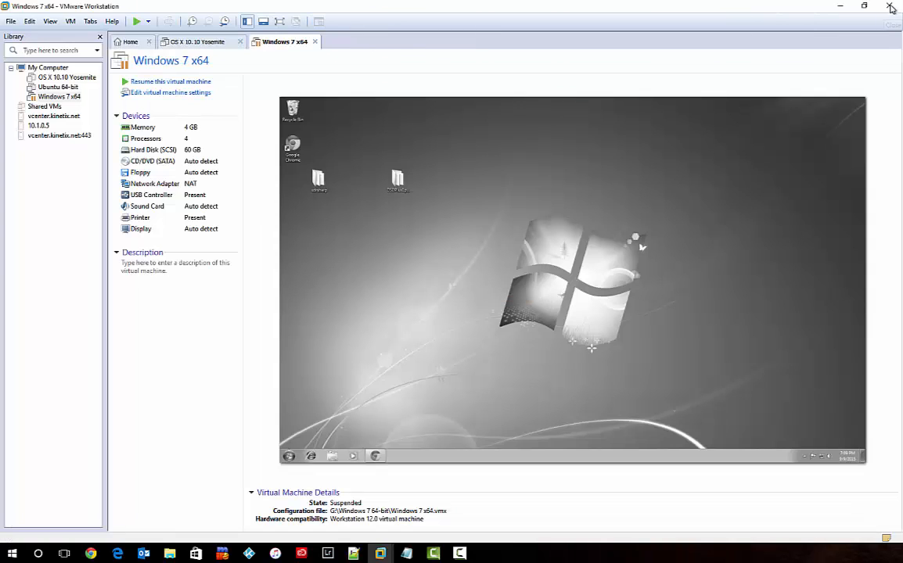
left_click(841, 8)
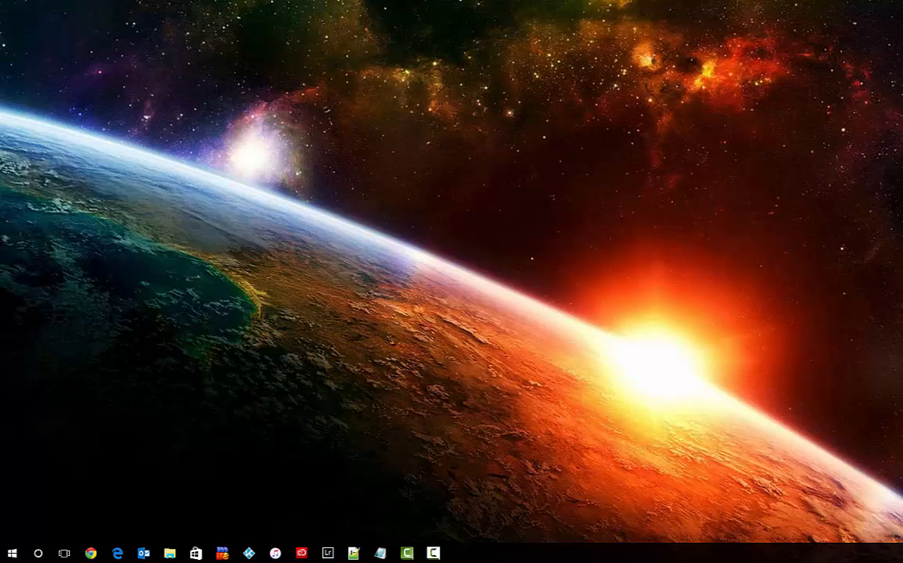
Open the DSDPlus1p074 folder in the host's File Explorer and start a command prompt in that folder.
left_click_drag(0, 41, 370, 49)
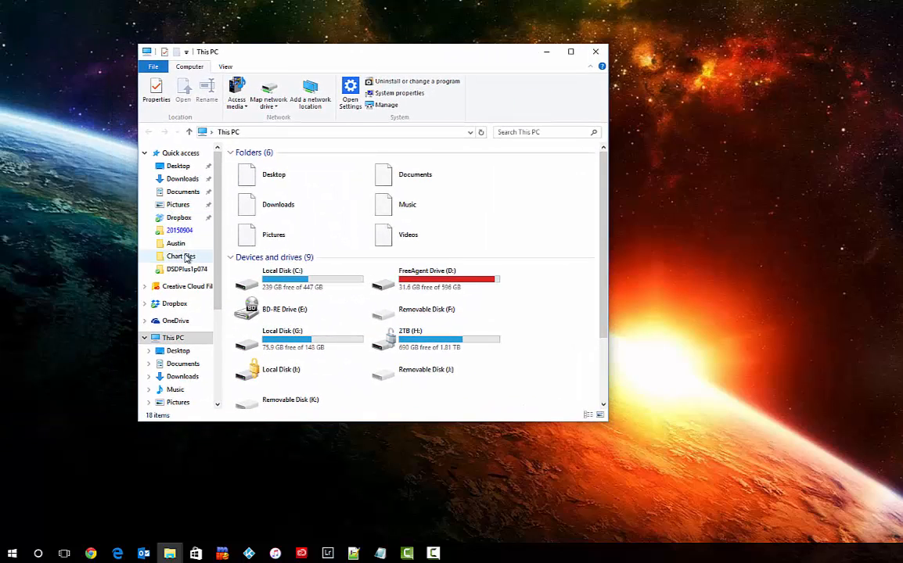
left_click(181, 268)
left_click(570, 51)
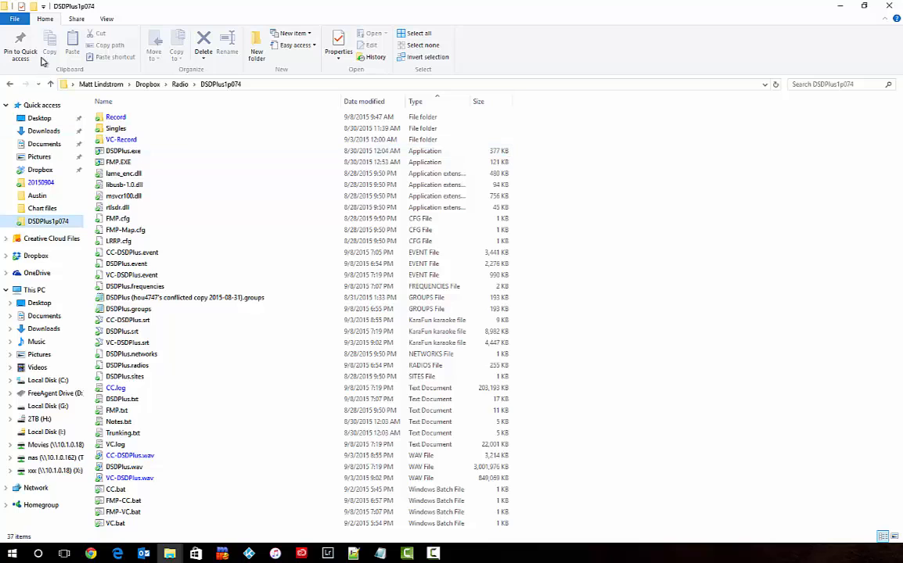
left_click(16, 19)
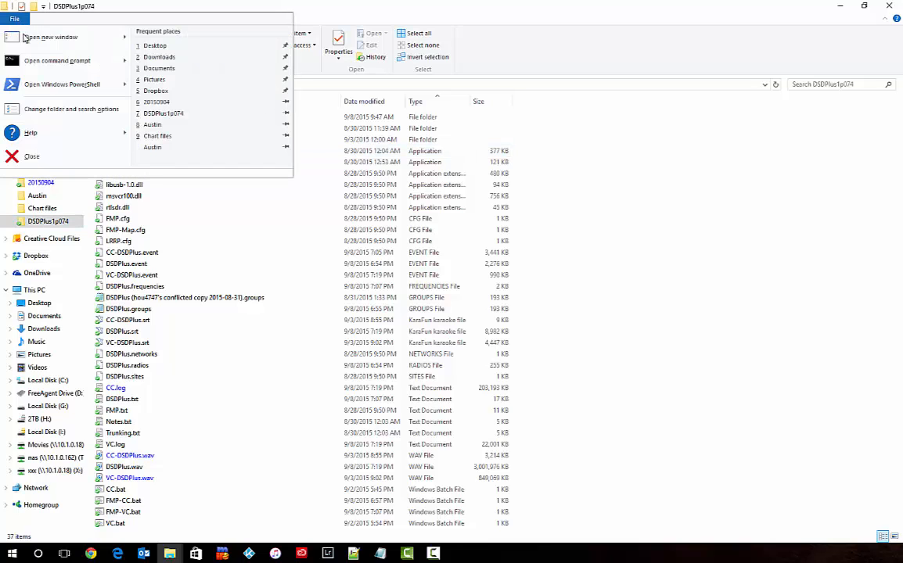
mouse_move(61, 65)
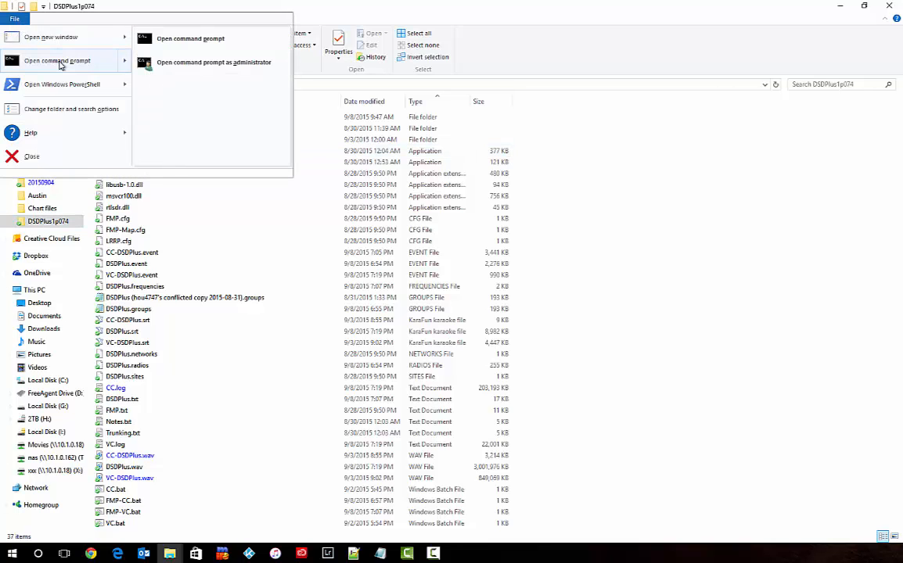
left_click(61, 63)
left_click_drag(0, 25, 667, 102)
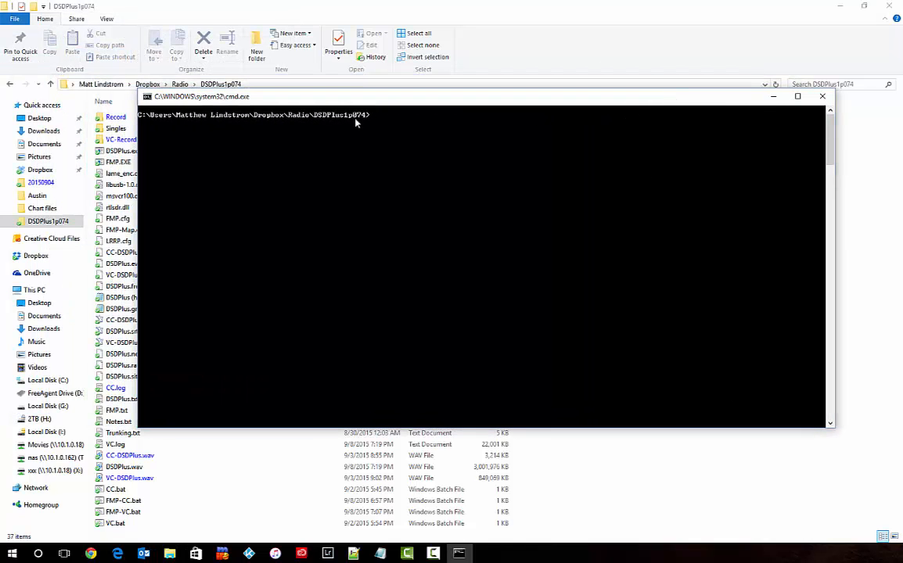
left_click_drag(323, 96, 371, 112)
Run SDRSharp.exe from the sdrsharp folder inside Radio and maximize its window.
left_click(187, 87)
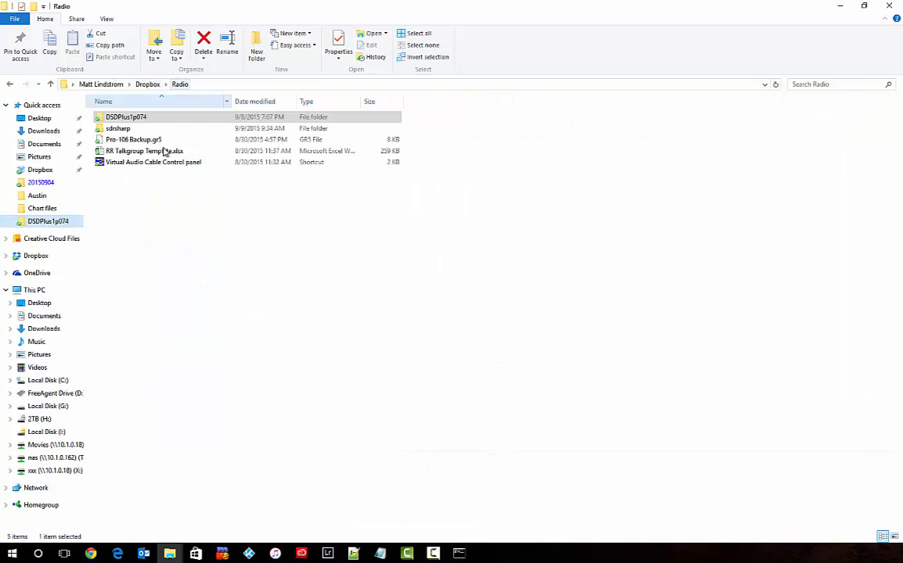
double_click(125, 129)
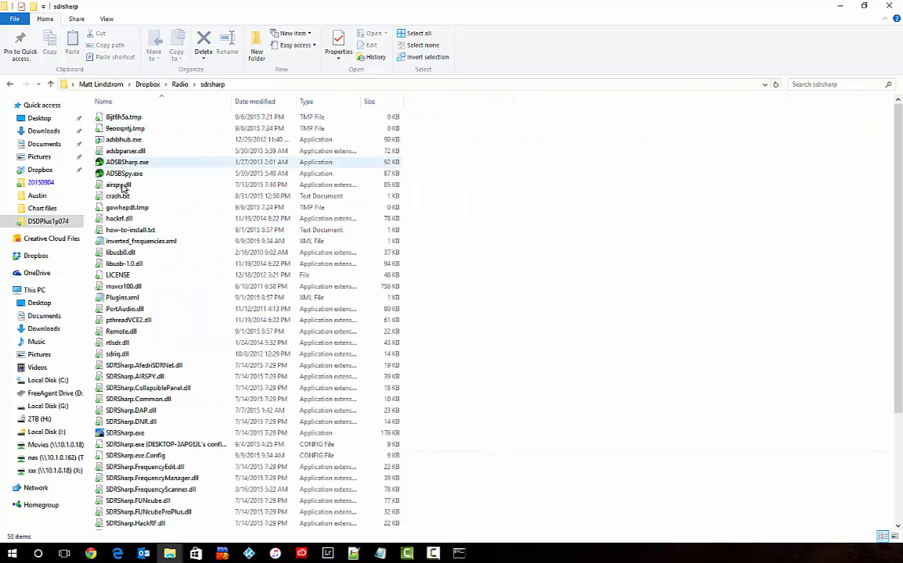
left_click(134, 437)
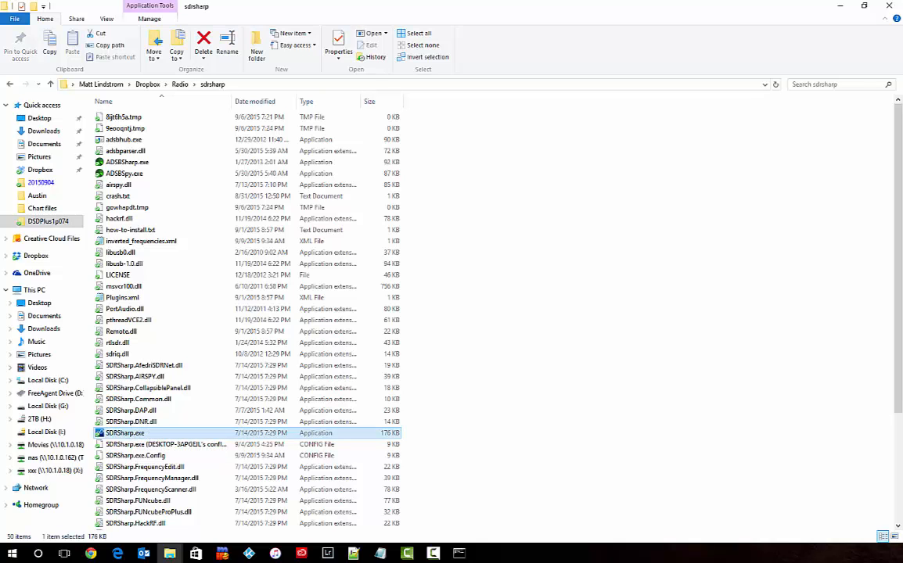
left_click(840, 6)
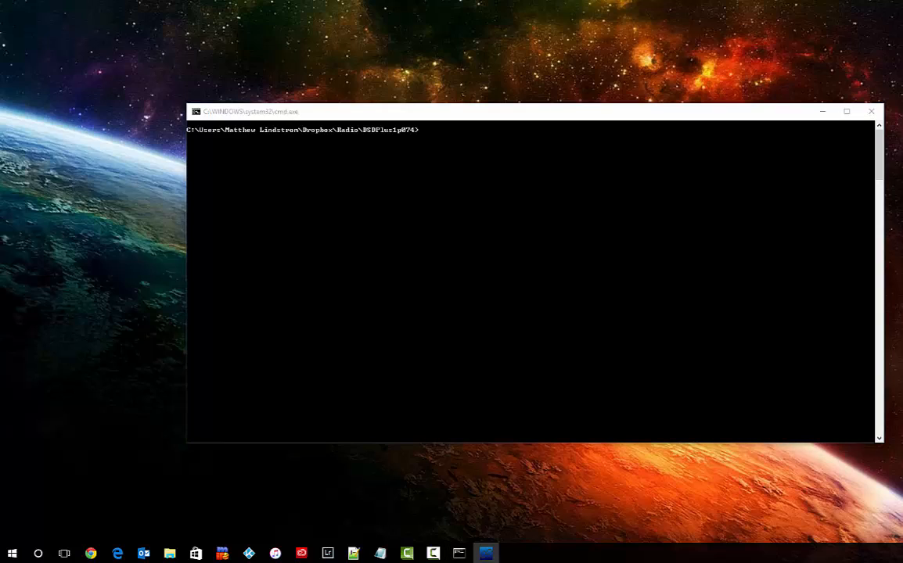
left_click_drag(268, 69, 494, 40)
double_click(495, 43)
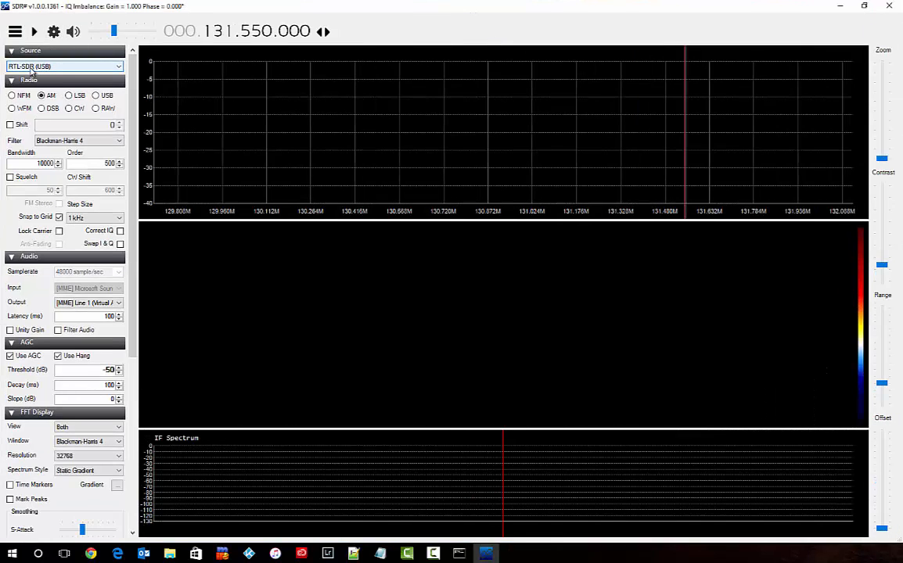
Set the radio mode to NFM and the audio output to [MME] Line 1 (Virtual Audio Cable).
left_click(22, 96)
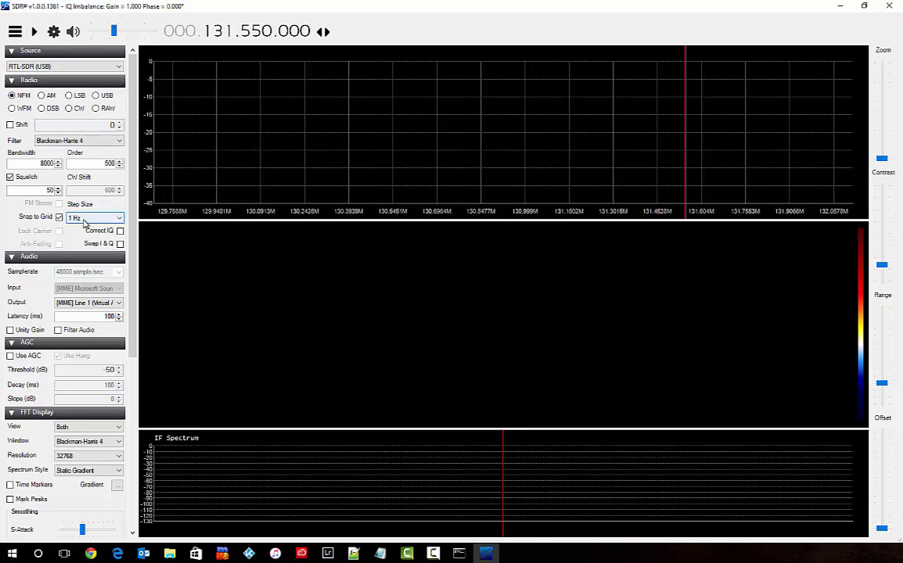
left_click(118, 303)
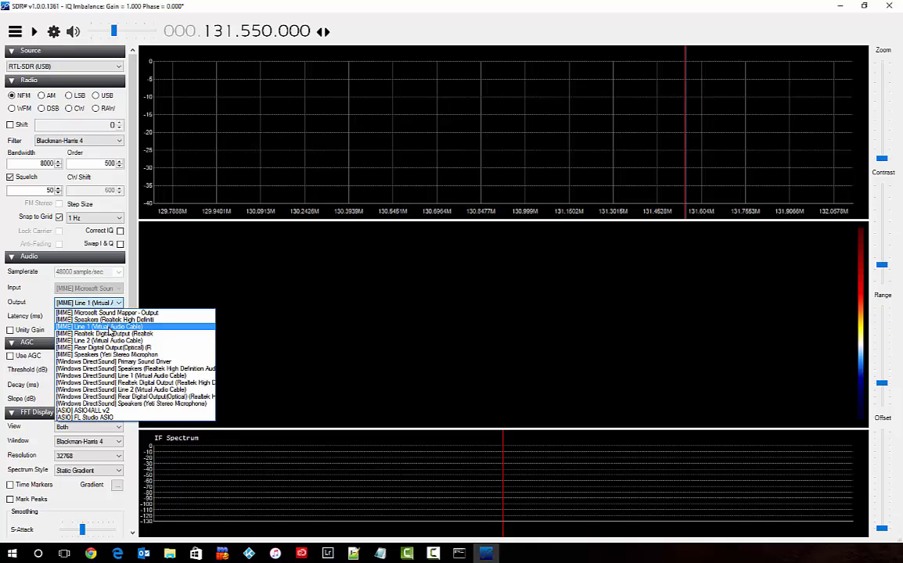
left_click(109, 328)
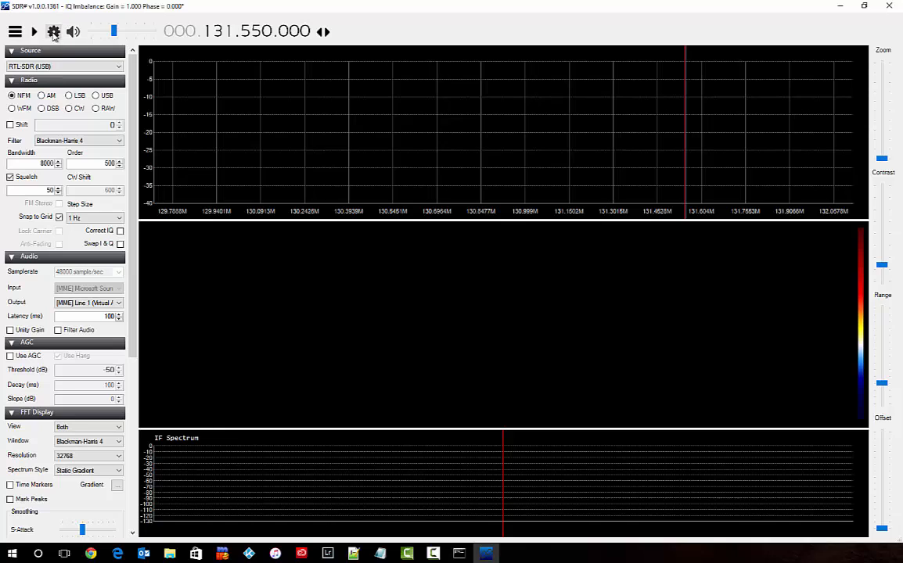
Configure the RTL-SDR controller with device Generic RTL2832U OEM (0), a frequency correction of 68 ppm and RTL AGC off.
left_click(54, 32)
left_click(151, 75)
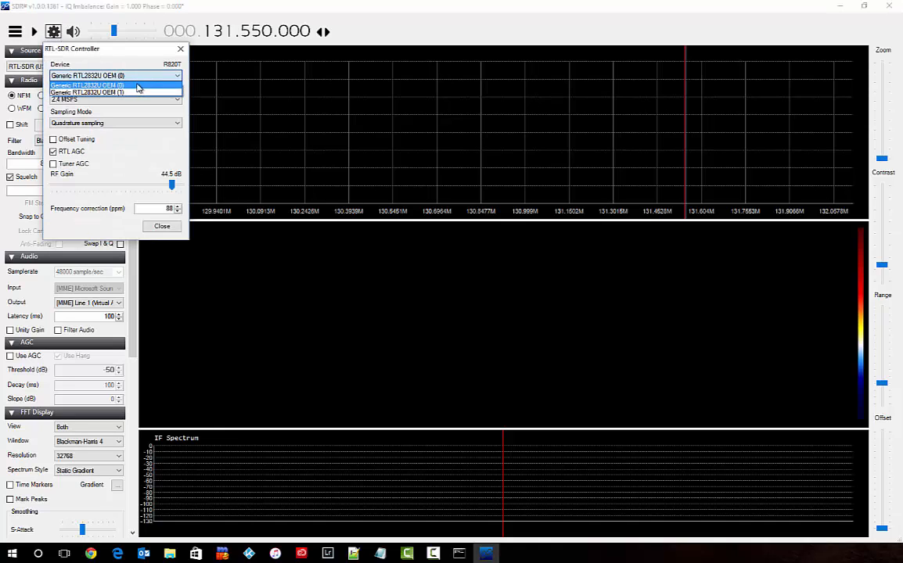
left_click(138, 86)
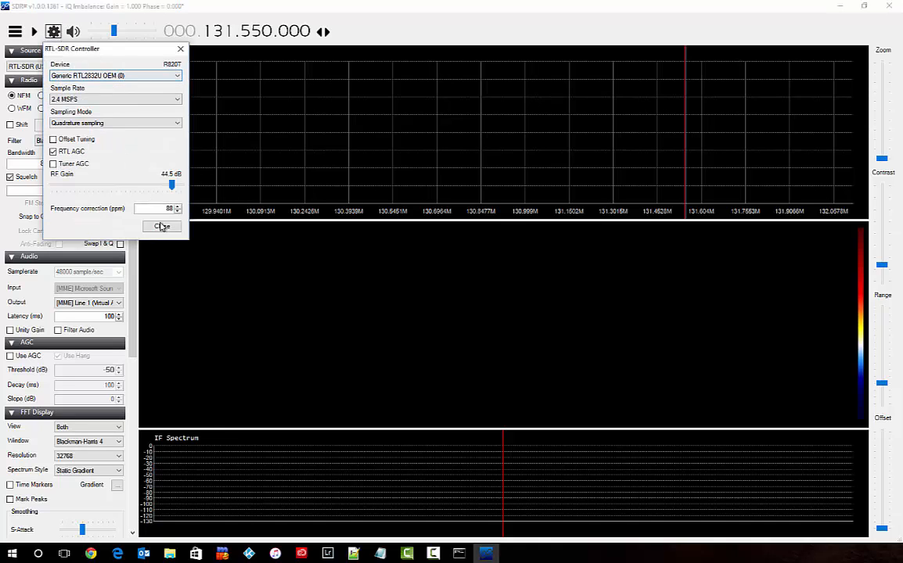
left_click_drag(166, 208, 179, 211)
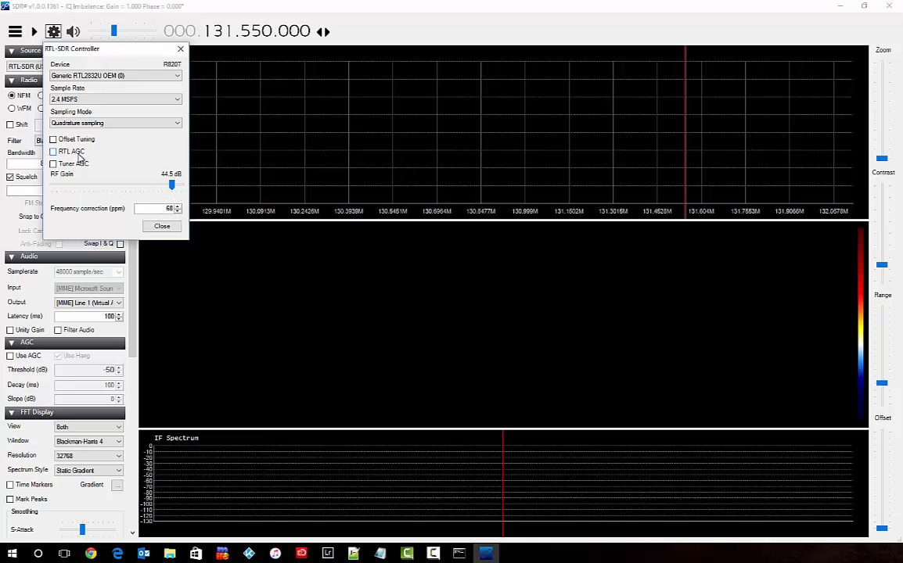
left_click(162, 226)
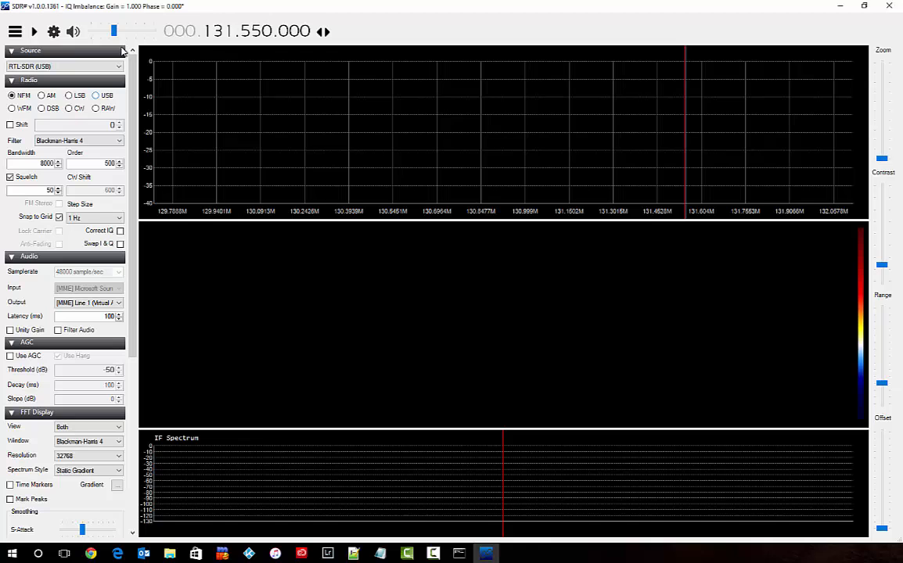
Tune the radio to 774.456250 MHz and start reception.
left_click(210, 27)
left_click(210, 27)
left_click(210, 29)
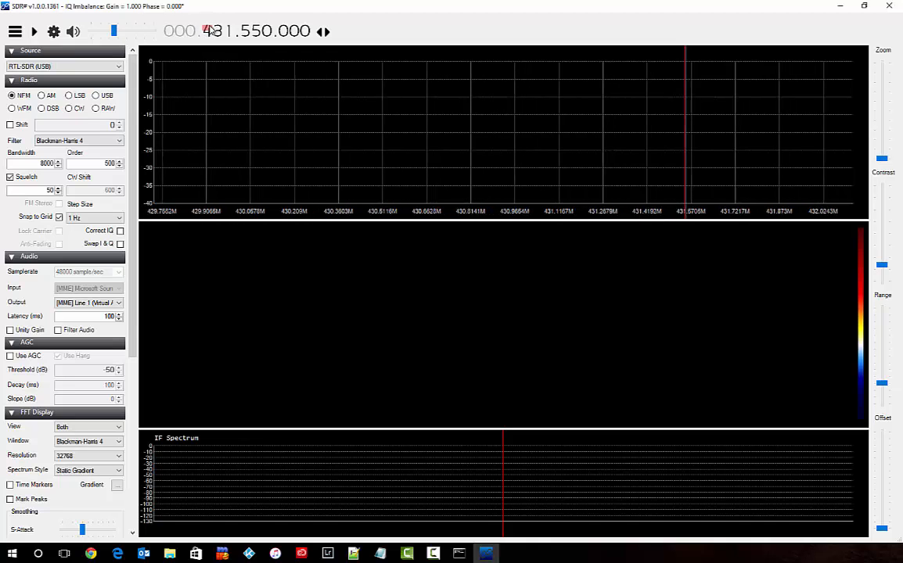
scroll(210, 28, "up", 3)
scroll(219, 28, "up", 4)
scroll(229, 29, "up", 3)
scroll(247, 29, "up", 1)
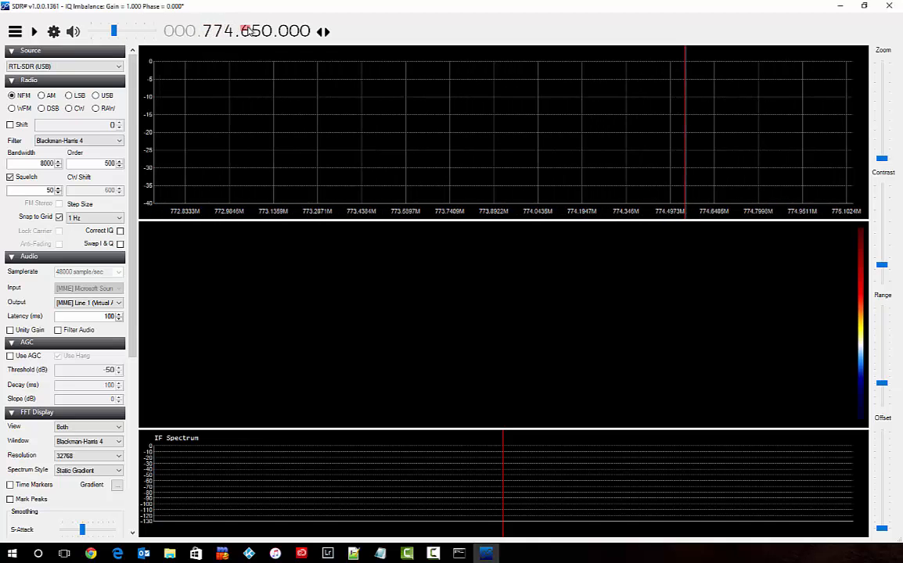
scroll(247, 30, "down", 2)
scroll(269, 30, "up", 6)
scroll(284, 29, "up", 7)
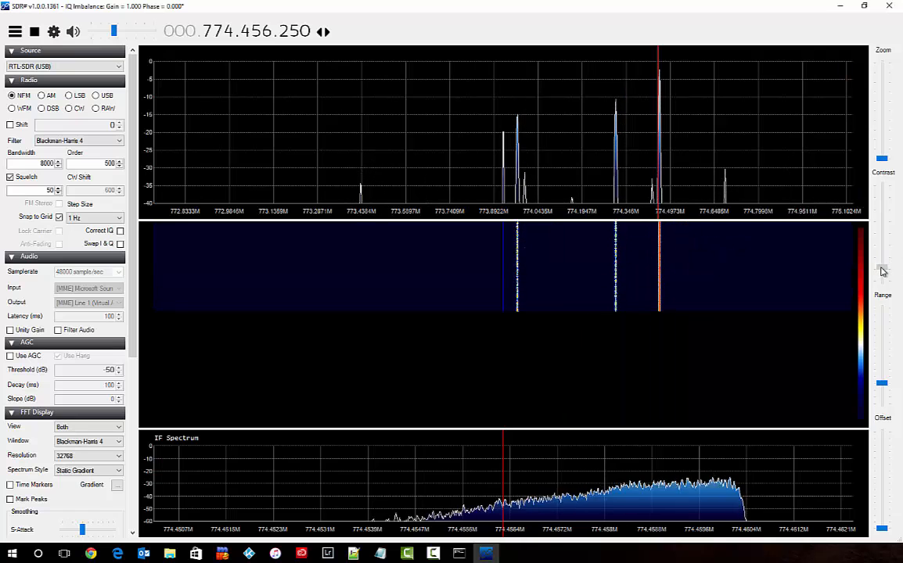
Raise the contrast and range of the spectrum display and zoom in on the tuned signal.
mouse_move(882, 265)
left_mouse_down()
mouse_move(882, 280)
mouse_move(883, 259)
left_mouse_up()
left_click_drag(882, 383, 883, 362)
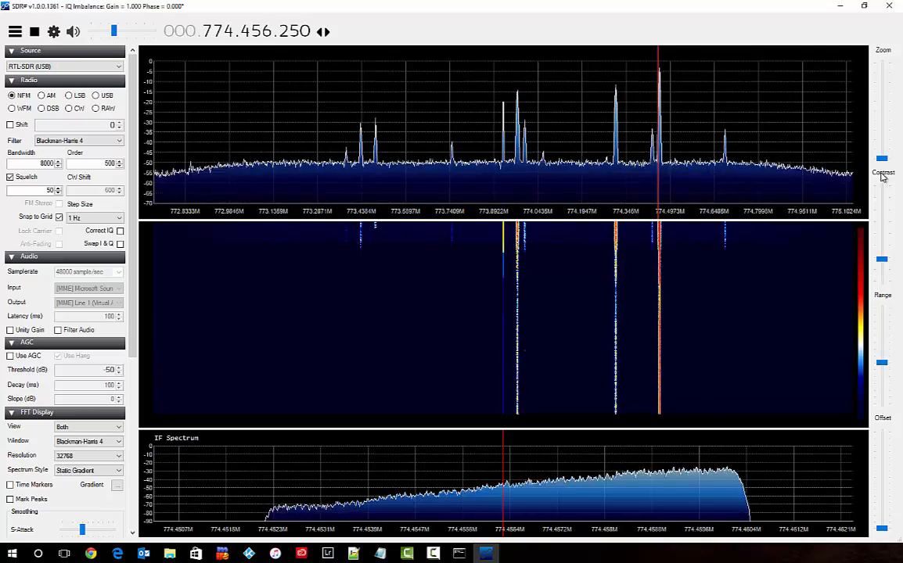
left_click_drag(887, 162, 884, 143)
Lower the RTL-SDR frequency correction to 61 ppm to center the signal on the tuned frequency, and close the controller settings.
left_click(53, 31)
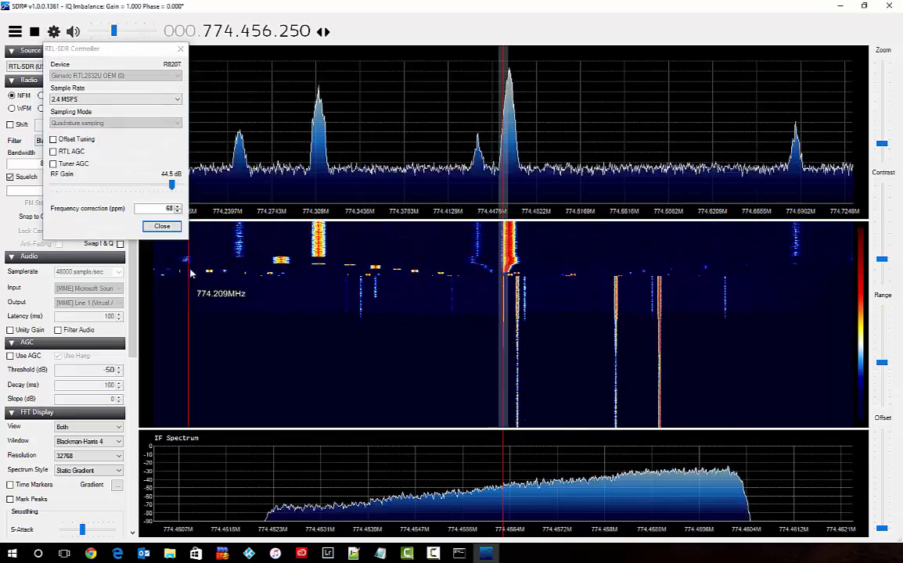
left_click(179, 212)
left_click(179, 212)
left_click(180, 212)
left_click(179, 212)
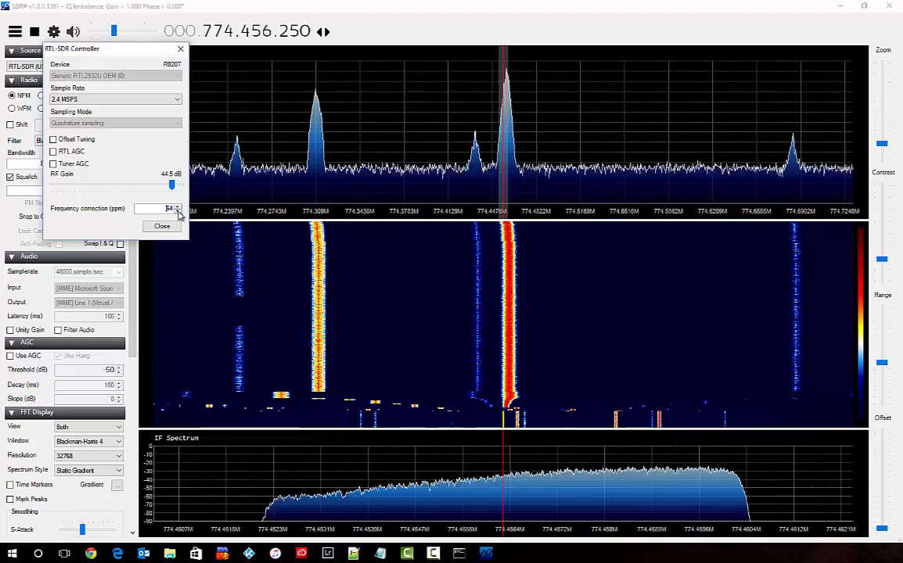
left_click(180, 212)
left_click(179, 212)
left_click(179, 212)
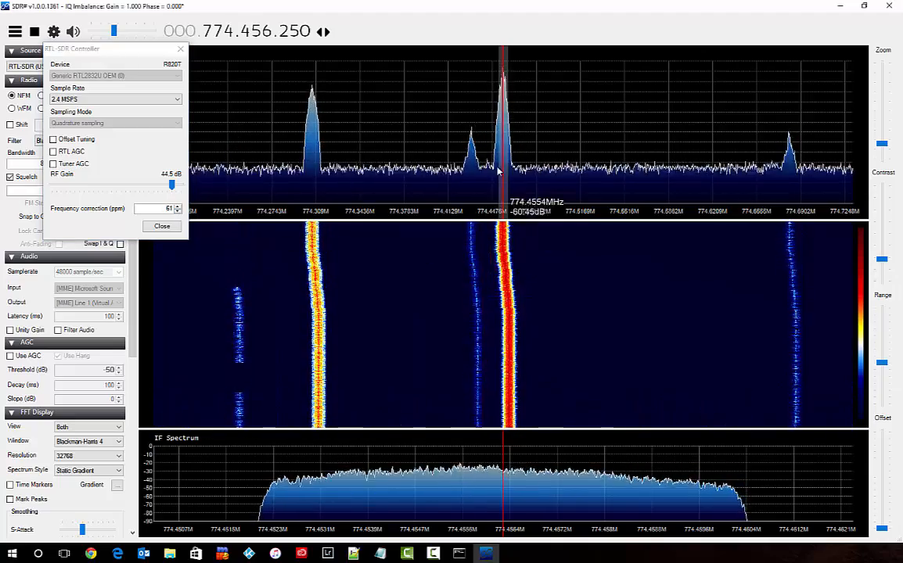
left_click(162, 227)
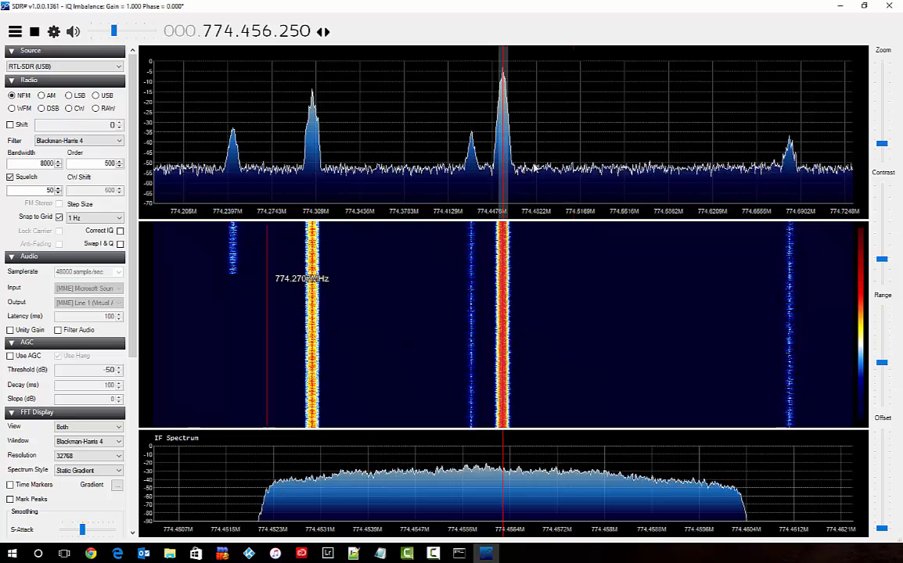
Minimize SDR#, run dsdplus.exe in the command prompt to list its audio devices, and exit it.
left_click(839, 6)
left_click(430, 221)
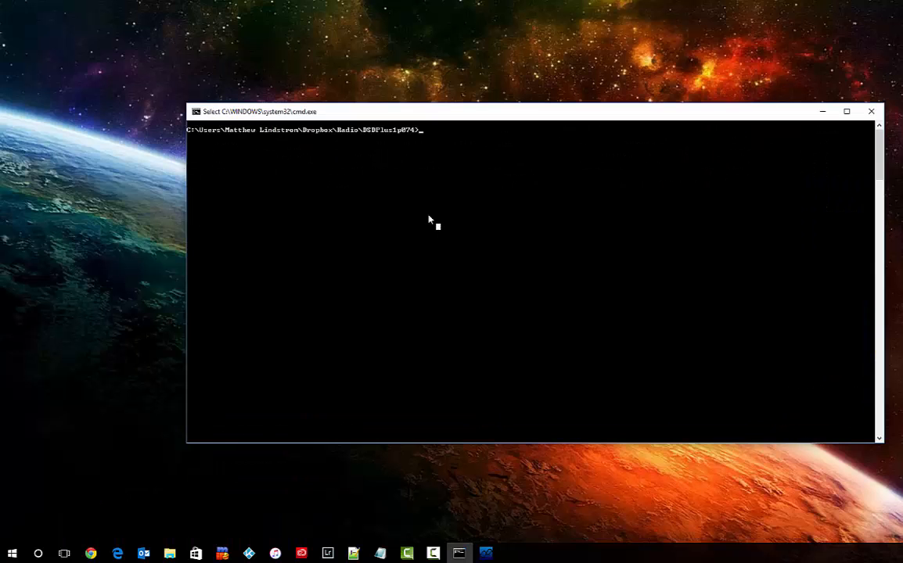
key("Escape")
type("dsdplu")
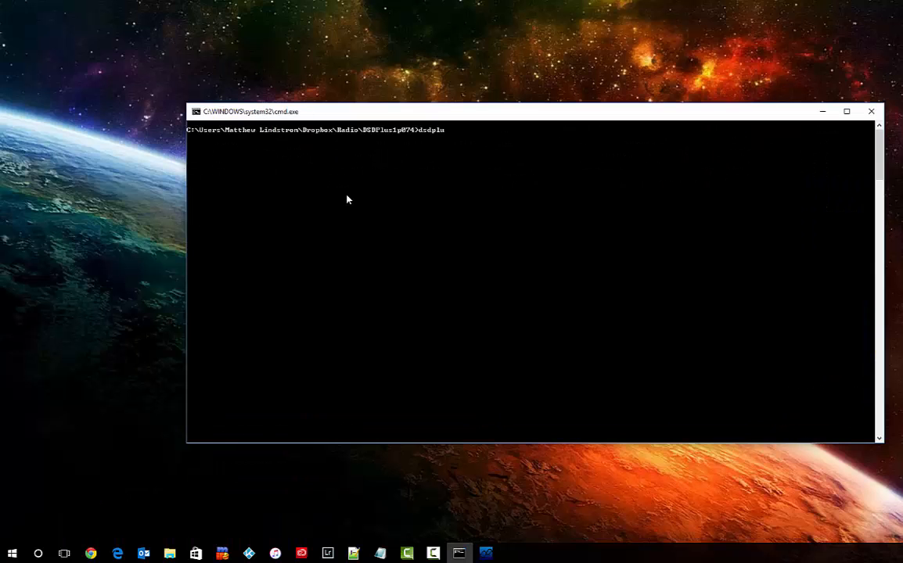
type("s.exe")
key("Return")
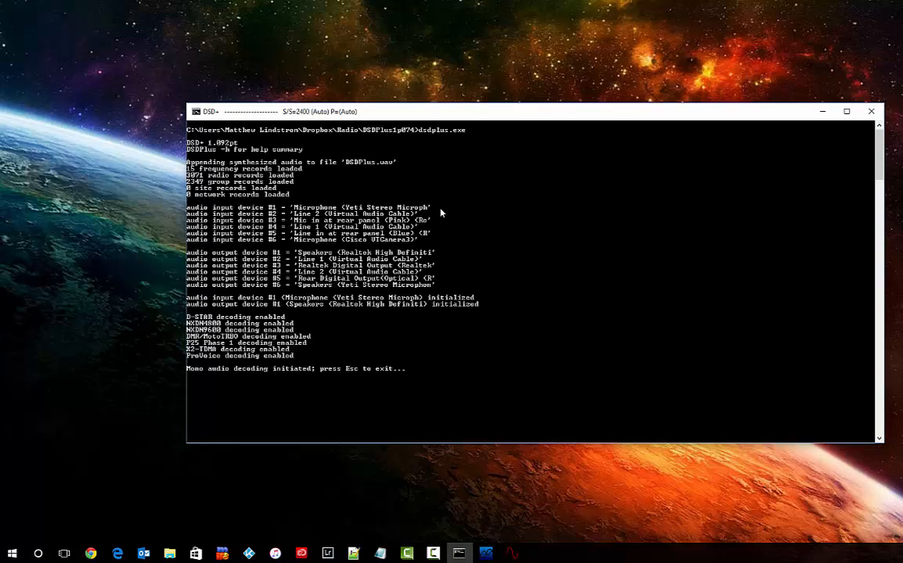
key("Escape")
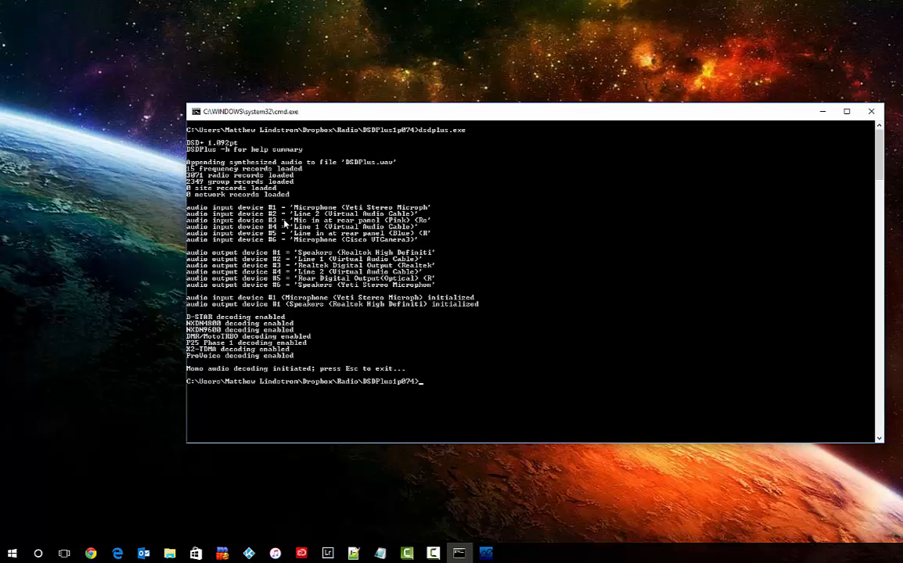
Rerun DSDPlus from the command history to decode the P25 control channel audio, and stop it.
key("Up")
key("Return")
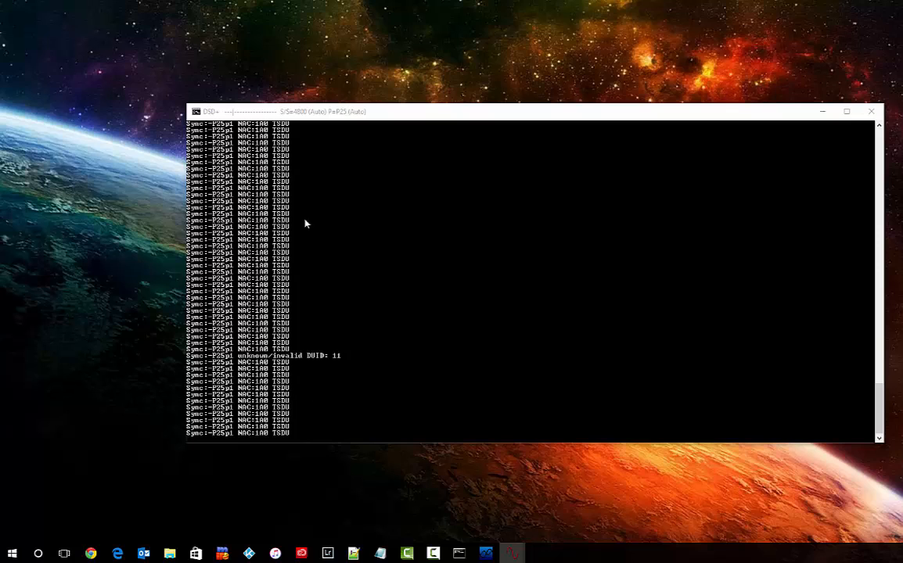
left_click(401, 213)
key("ctrl+c")
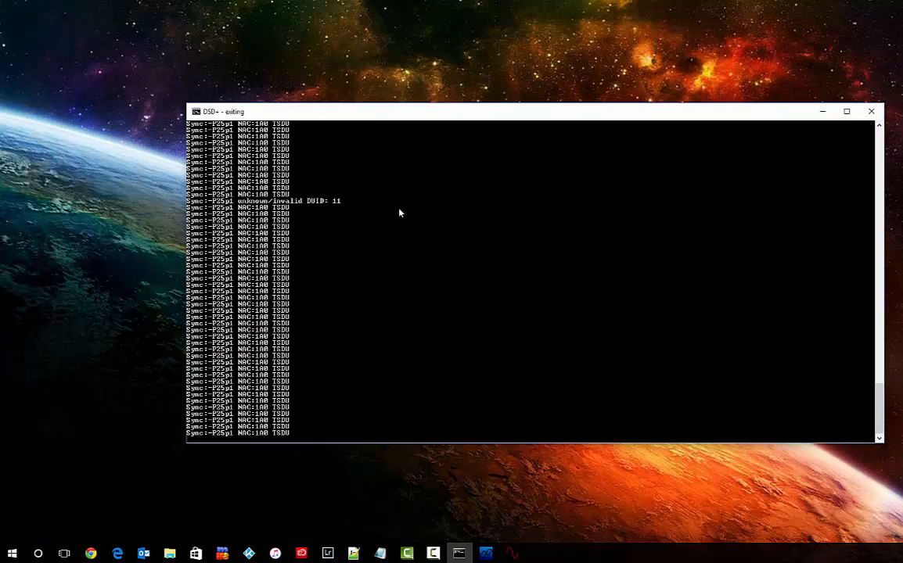
Stop reception in SDR# and close the program.
mouse_move(183, 551)
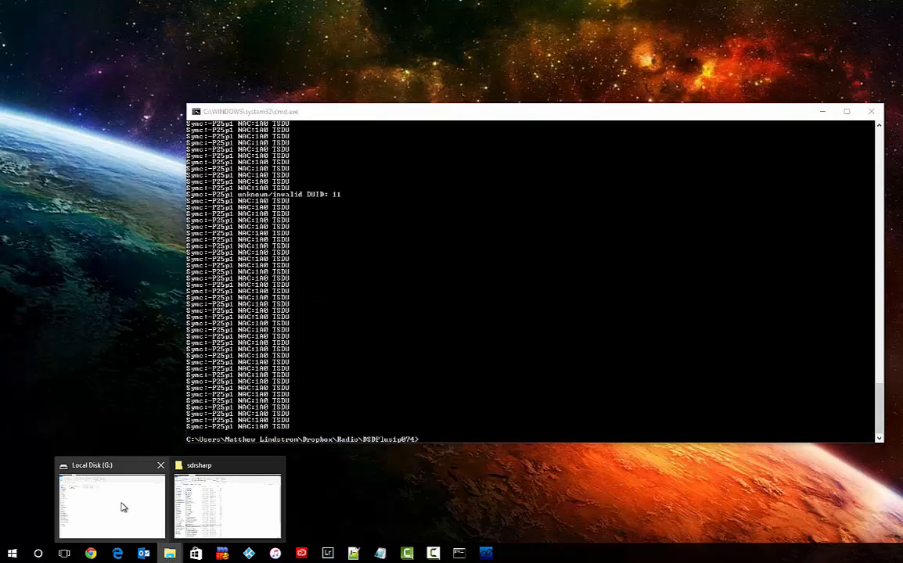
left_click(211, 505)
left_click_drag(289, 3, 289, 0)
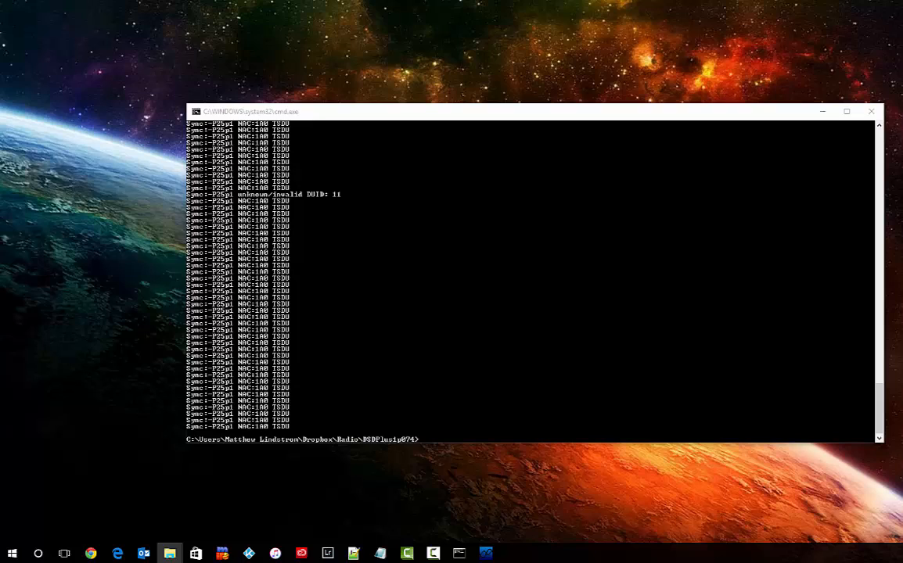
left_click(486, 553)
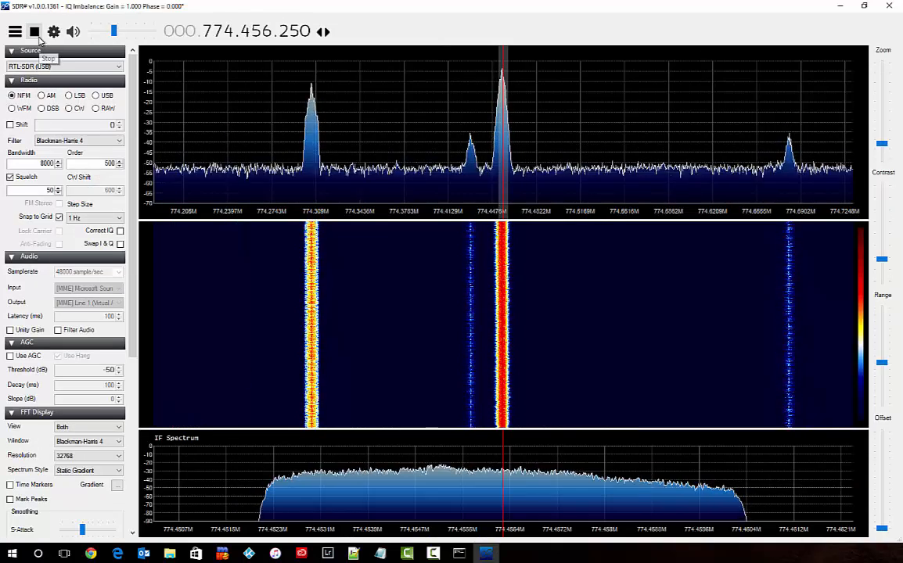
left_click(36, 35)
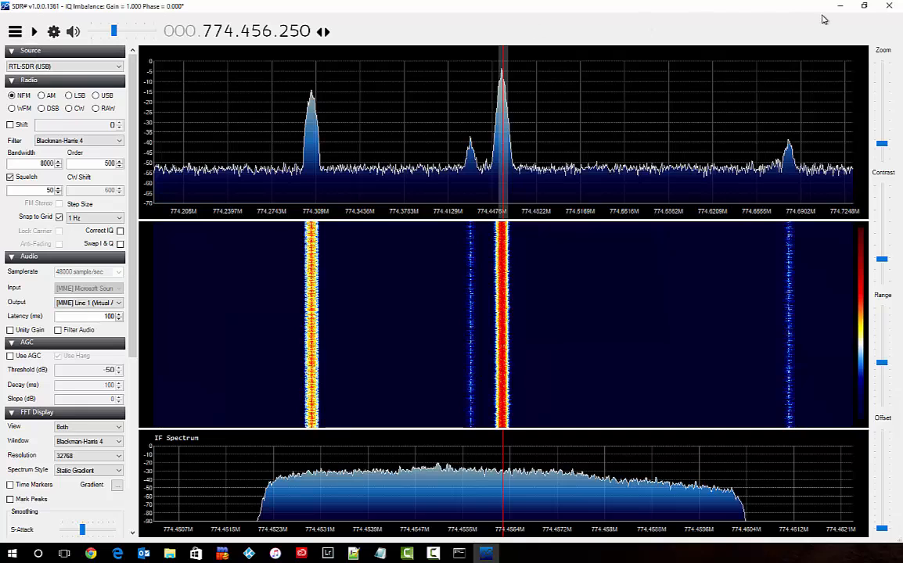
left_click(889, 5)
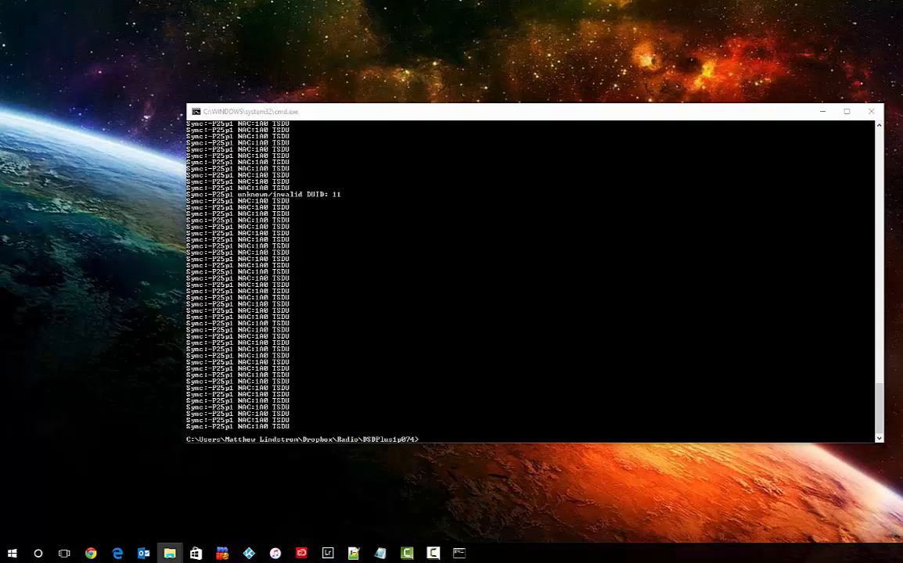
In FMP-CC.bat in Notepad, comment out the 774.45625 line with REM and remove REM from the 463.22500 line.
left_click(380, 553)
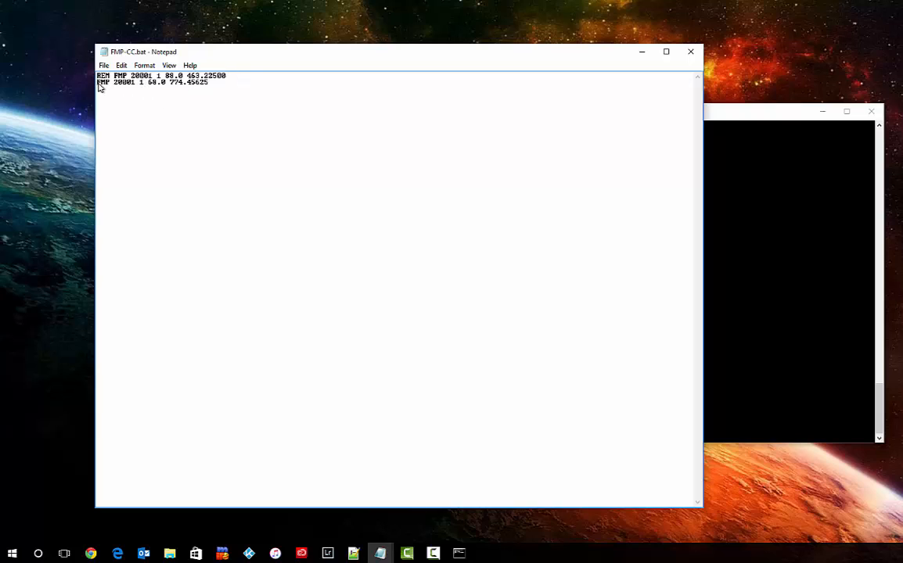
left_click_drag(210, 82, 96, 84)
left_click(134, 96)
key("Home")
type("REM")
key("Up")
key("BackSpace")
key("BackSpace")
key("BackSpace")
key("BackSpace")
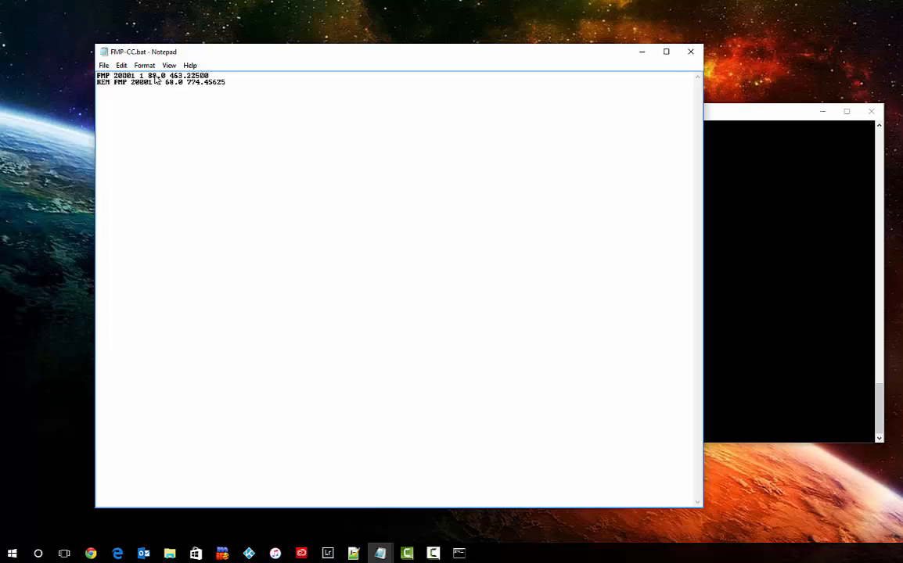
Set the PPM correction in the 463.22500 line to 66.0, then save and close FMP-CC.bat.
left_click(156, 77)
key("BackSpace")
key("BackSpace")
key("BackSpace")
type("66")
double_click(191, 76)
left_click(401, 101)
left_click(690, 52)
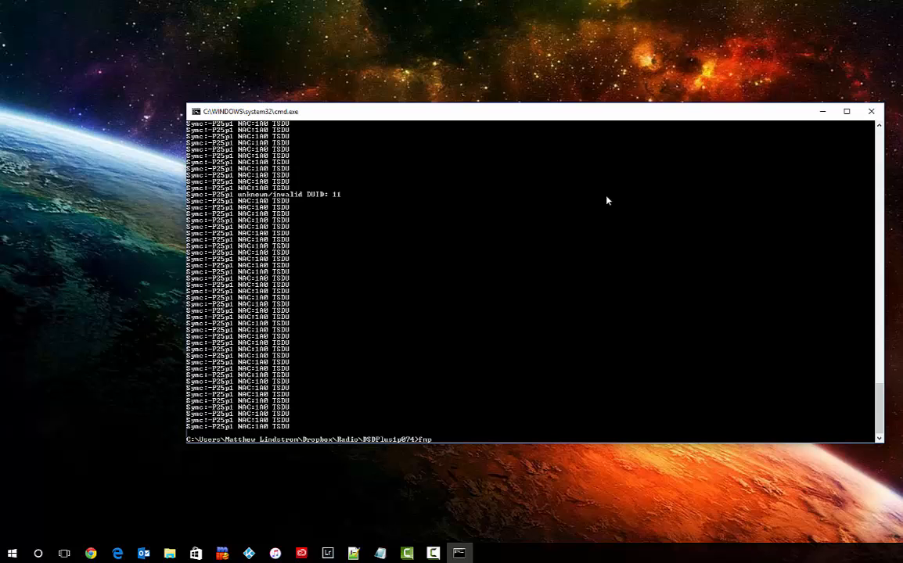
Run FMP-CC.bat in the command prompt, check the signal in the FMP spectrum, and close FMP.
key("Tab")
key("Return")
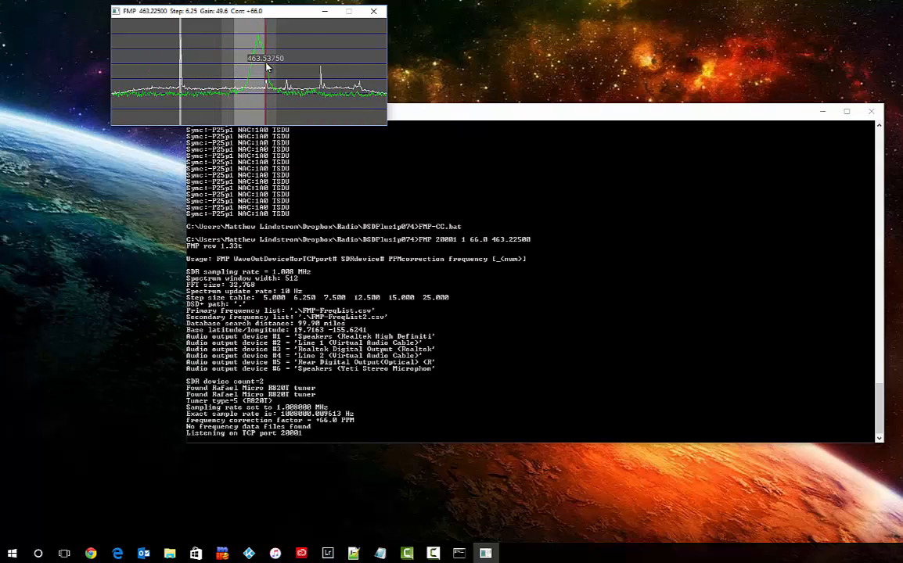
left_click(374, 10)
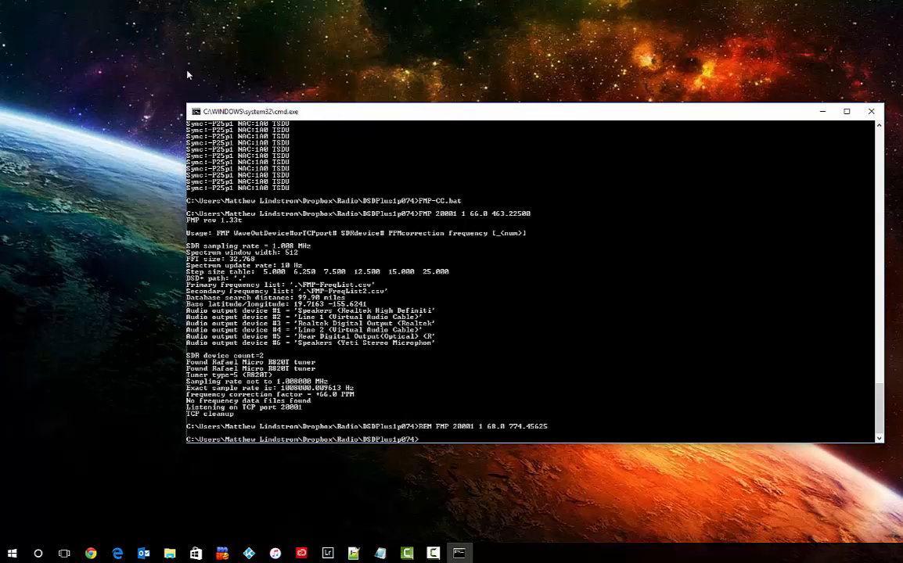
Save FMP-CC.bat with a 64.0 PPM correction in the 463.22500 line and rerun it to check the spectrum.
key("super+e")
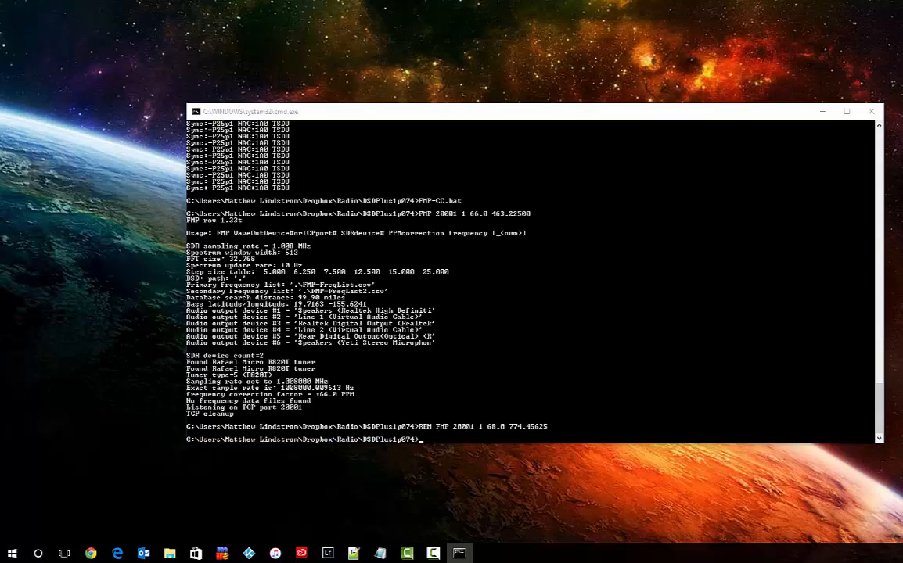
key("alt+Tab")
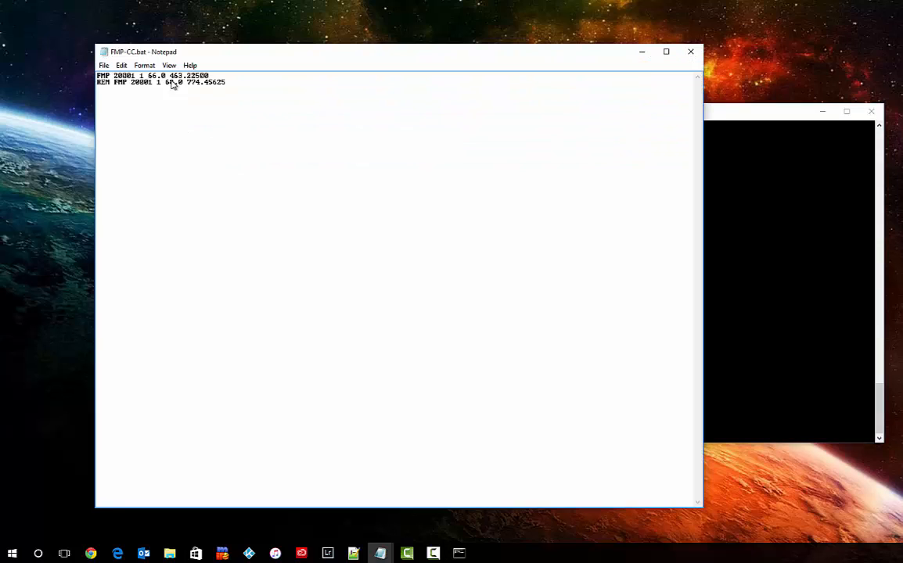
key("BackSpace")
type("4")
left_click(770, 217)
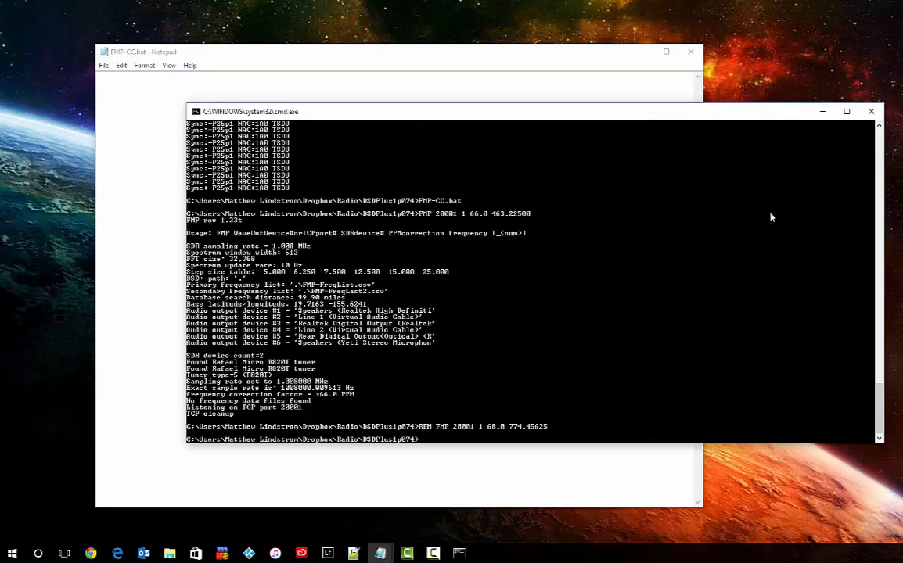
key("Up")
key("Return")
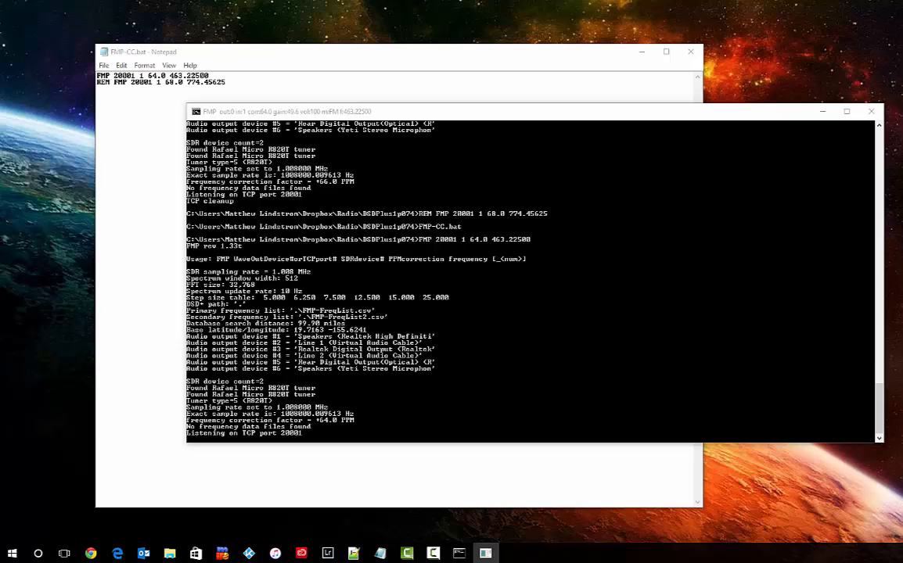
key("Escape")
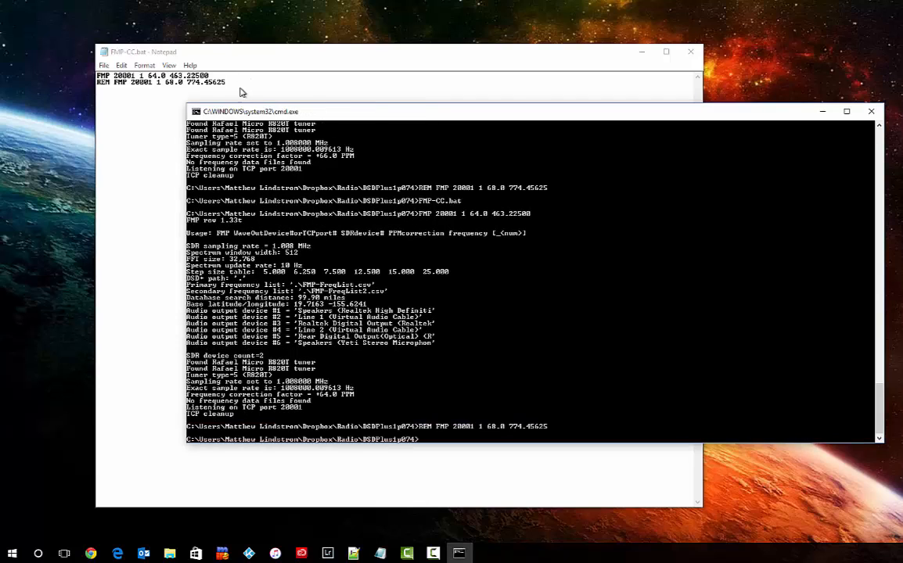
Set the PPM correction in the 463.22500 line to 62.0, then save and close FMP-CC.bat.
left_click(177, 86)
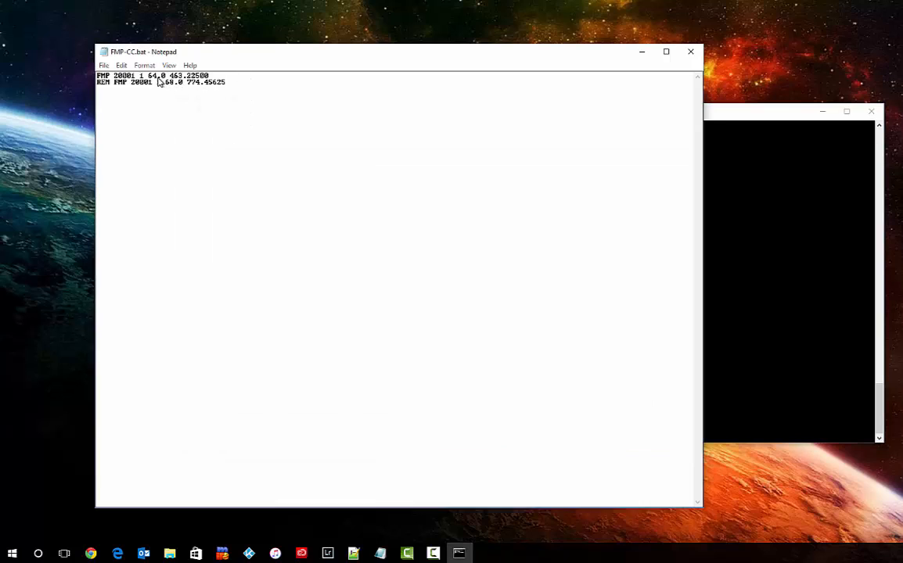
left_click(104, 66)
left_click(123, 101)
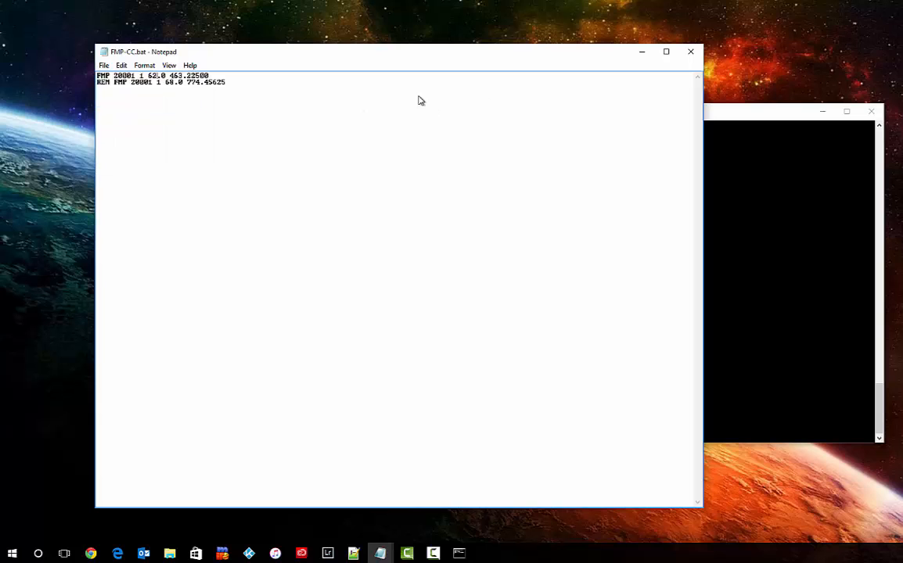
left_click(686, 53)
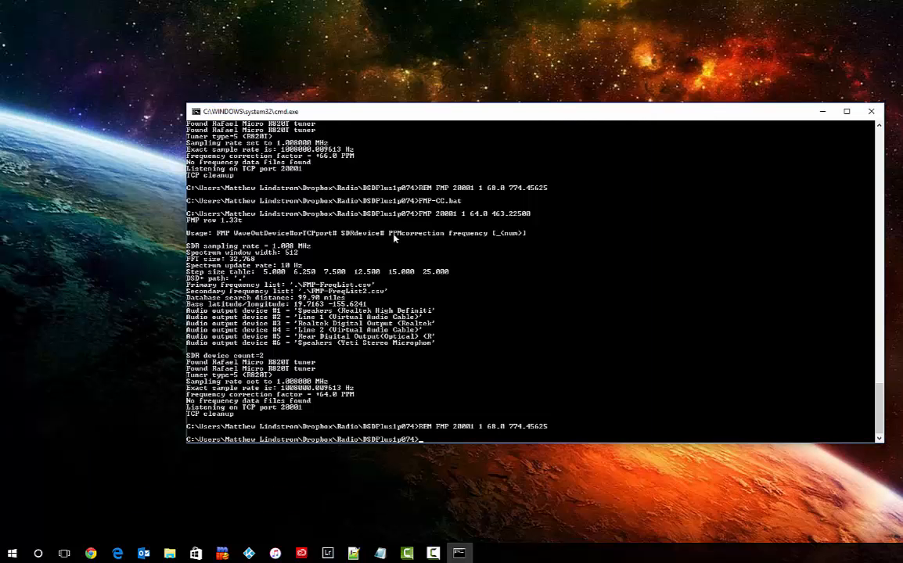
Rerun FMP-CC.bat and place the FMP spectrum window clear of most of the console.
key("Up")
key("Return")
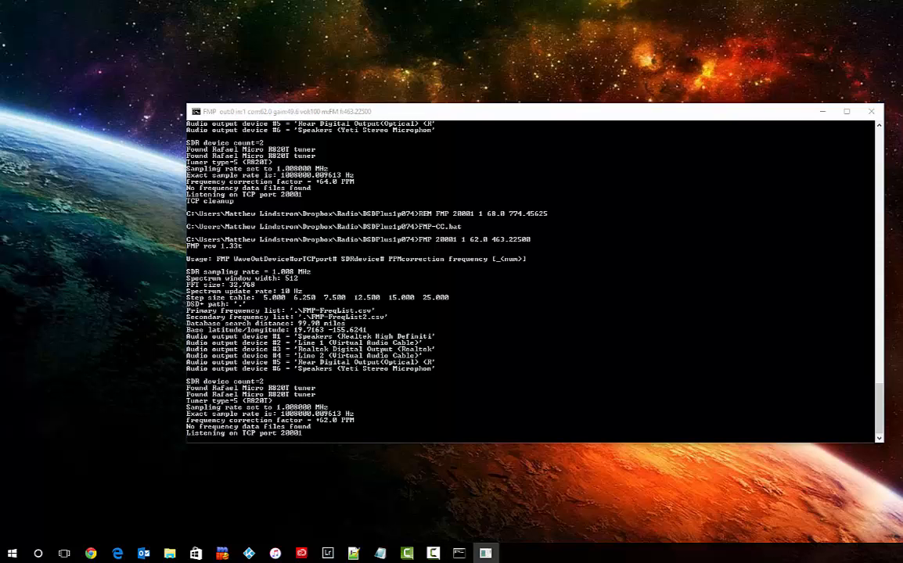
left_click_drag(0, 78, 173, 24)
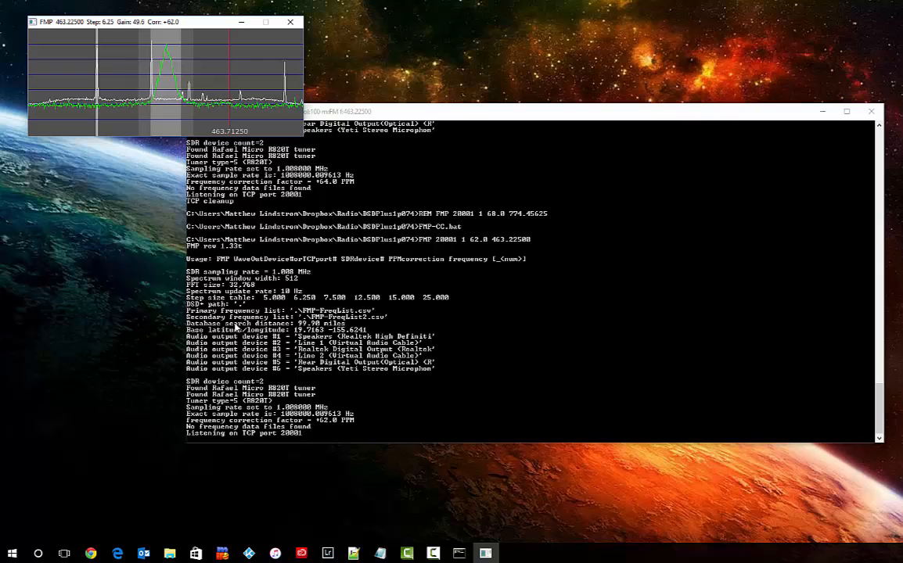
Open FMP-CC.bat for editing and highlight the 20001 output port in both FMP lines.
key("super+e")
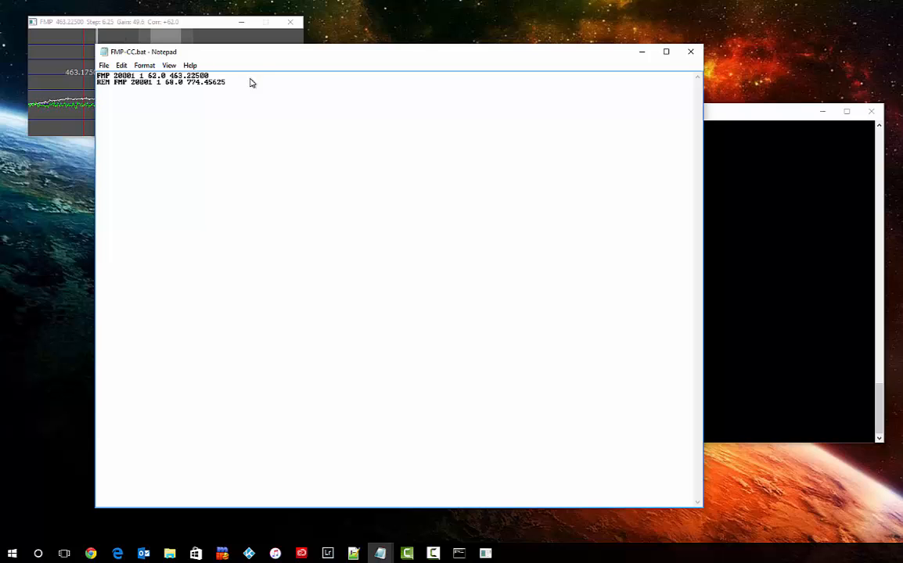
left_click_drag(132, 86, 150, 87)
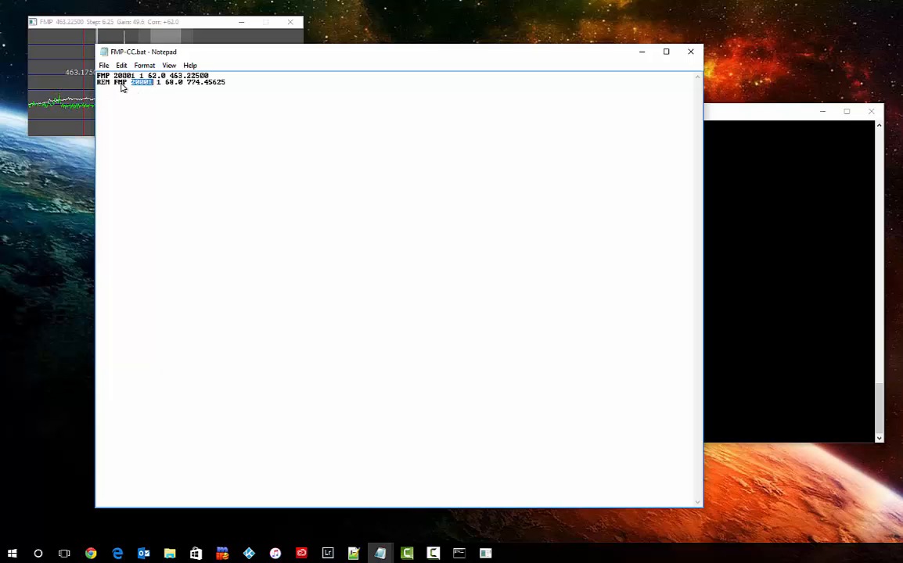
double_click(122, 75)
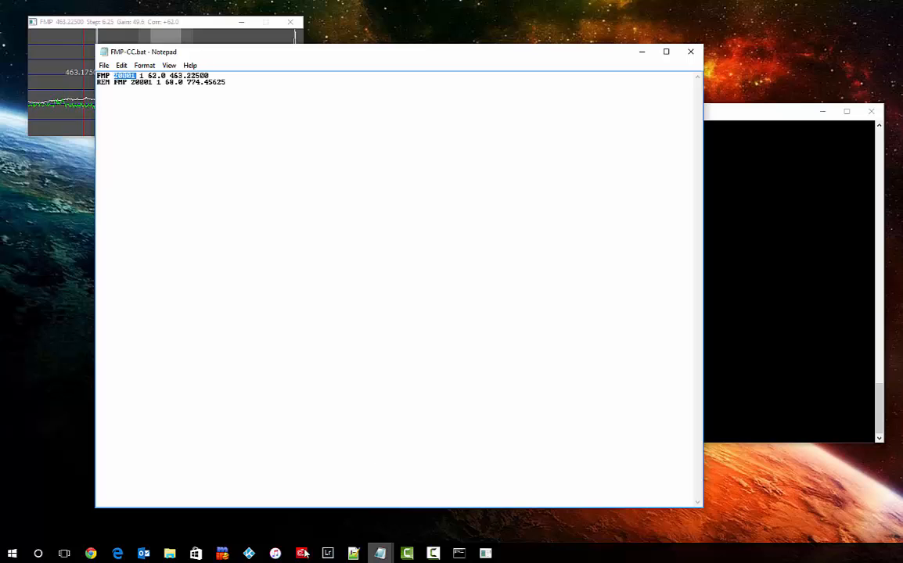
Open FMP.txt from the DSDPlus1p074 folder and review its command line parameters, configuration lines and key list.
left_click(167, 555)
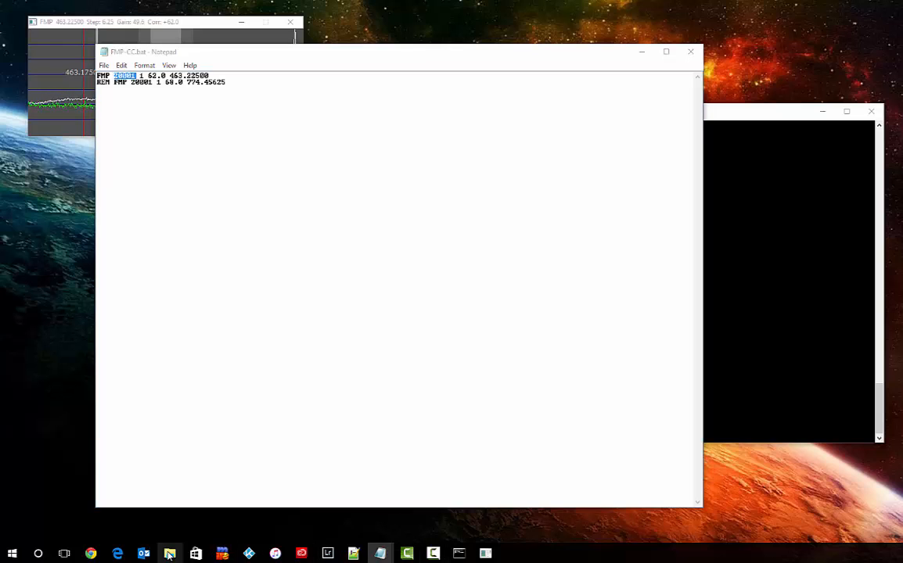
left_click(237, 500)
left_click(174, 552)
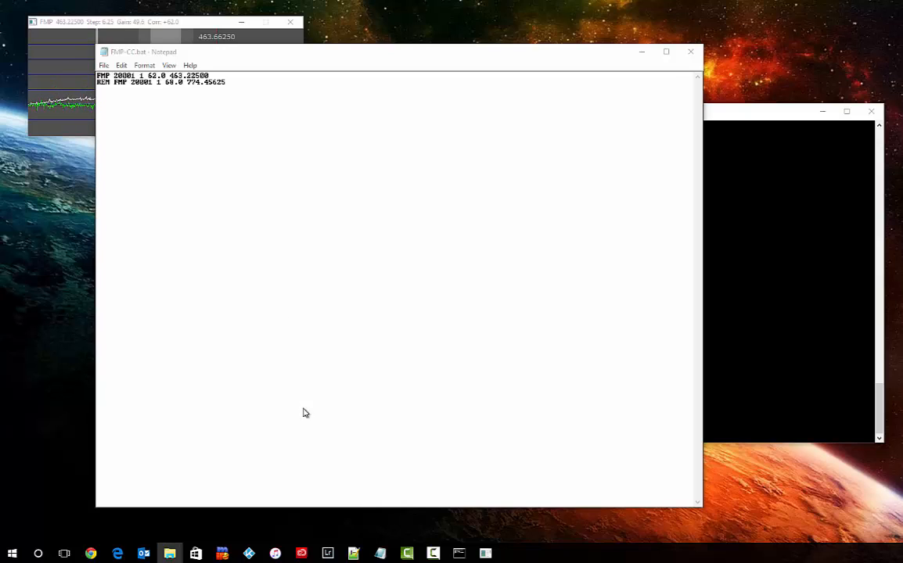
left_click_drag(0, 43, 399, 88)
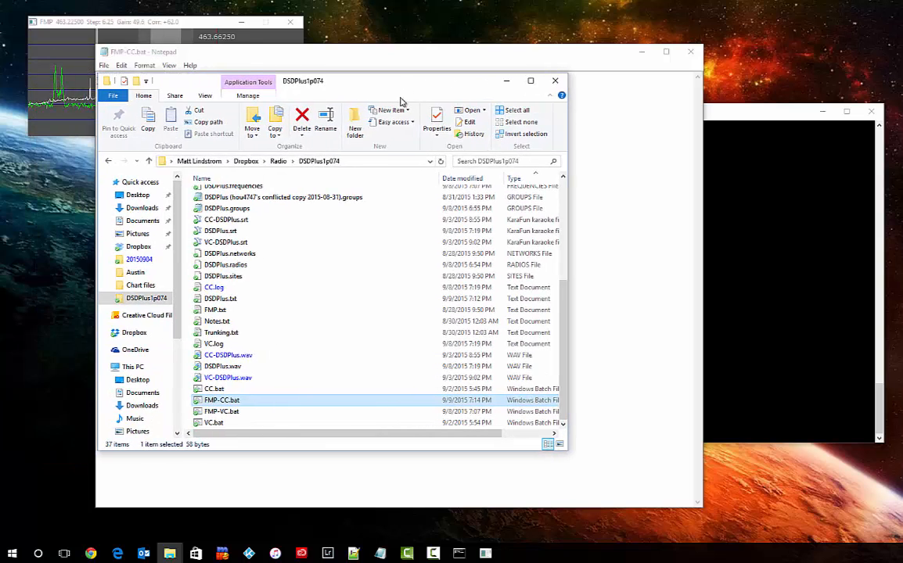
left_click(214, 287)
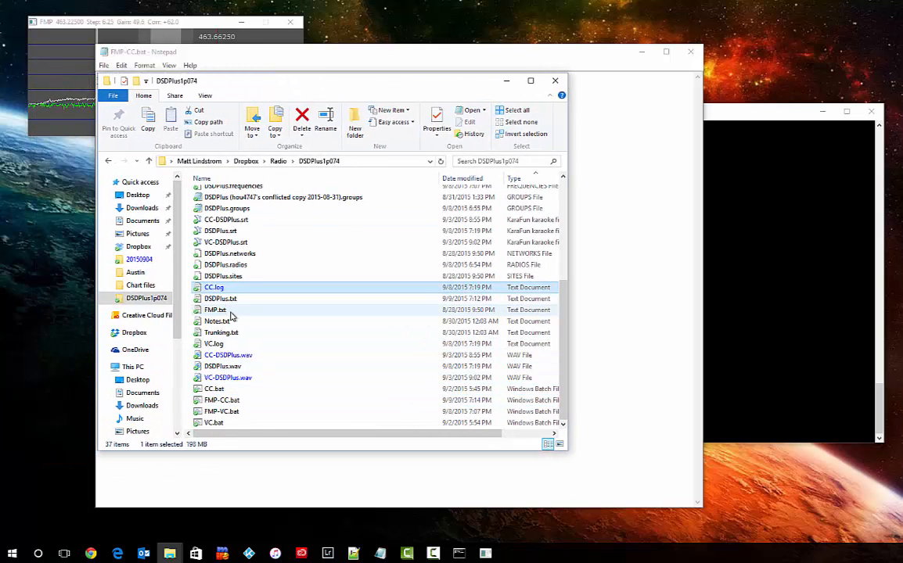
left_click(222, 311)
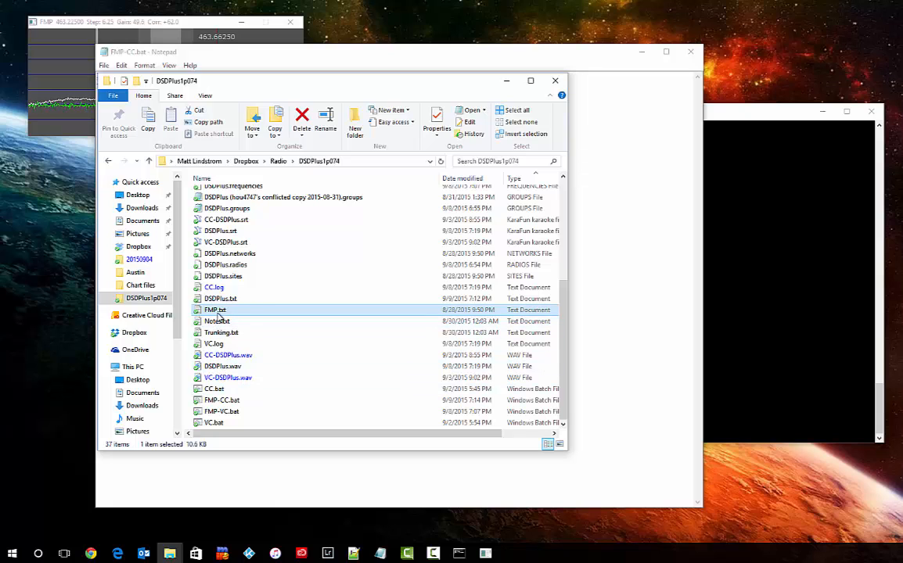
double_click(216, 311)
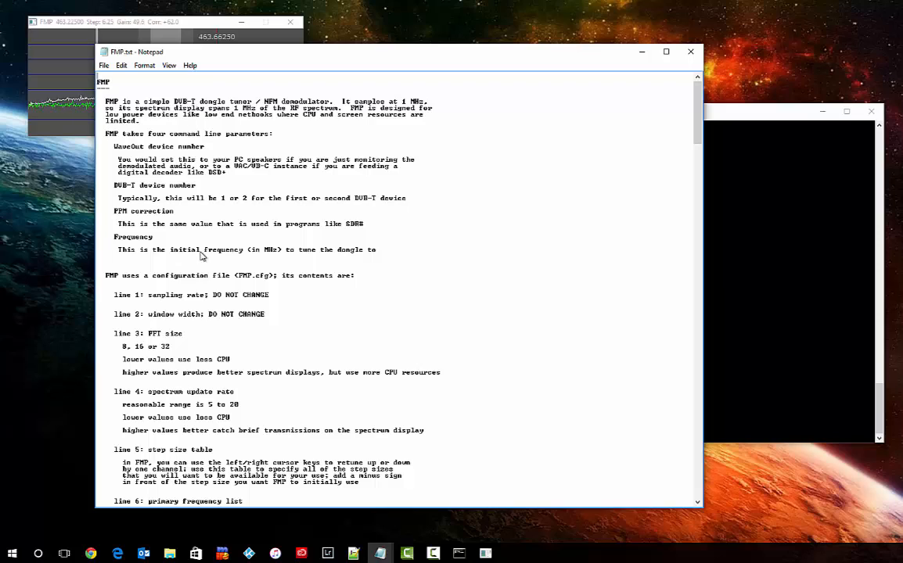
scroll(245, 250, "down", 4)
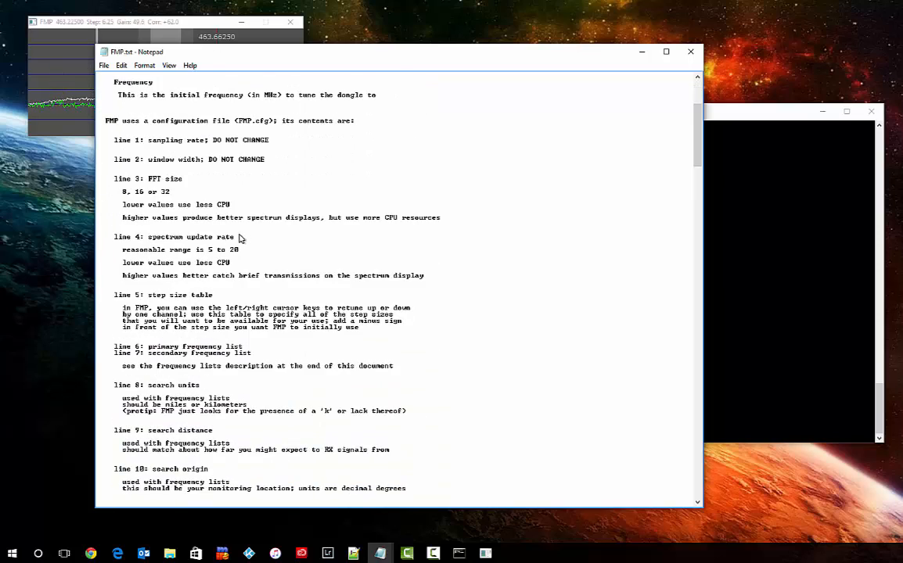
scroll(241, 238, "down", 8)
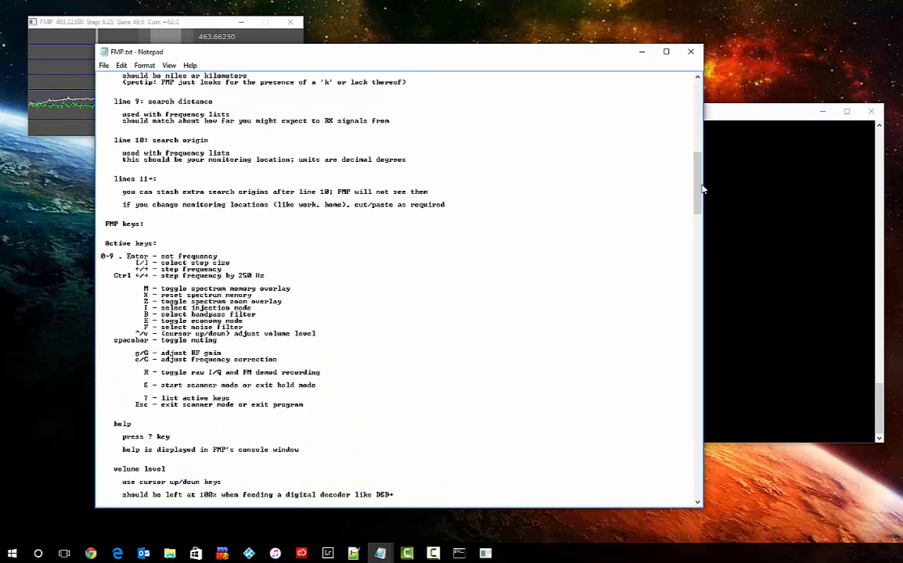
left_click_drag(698, 188, 672, 369)
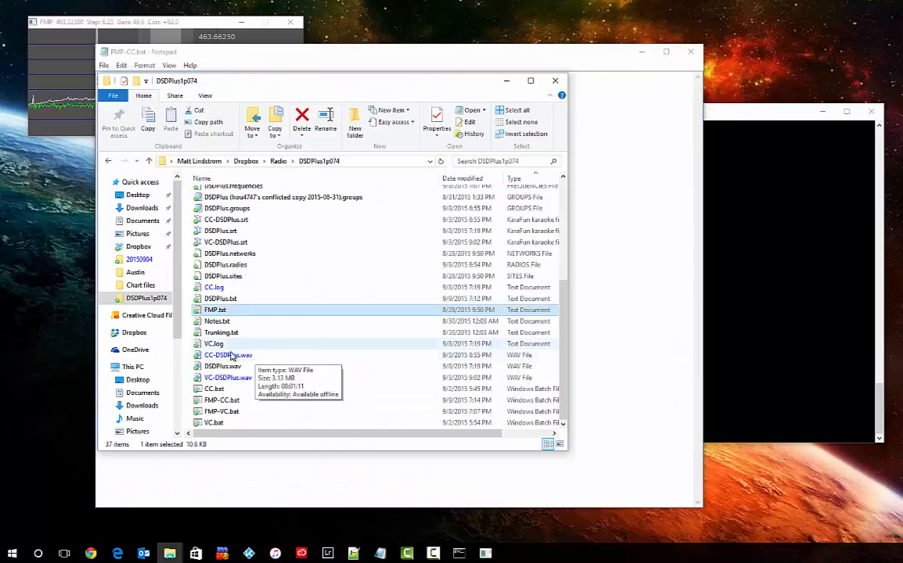
Open Trunking.txt from the same folder, read through the trunk voice following instructions, and close it.
double_click(223, 333)
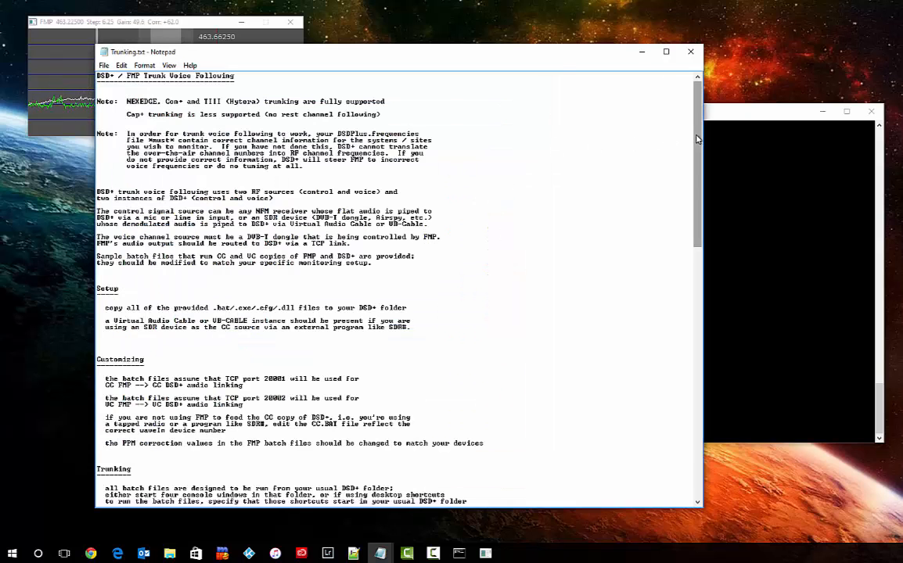
scroll(695, 147, "down", 1)
left_click_drag(695, 147, 663, 386)
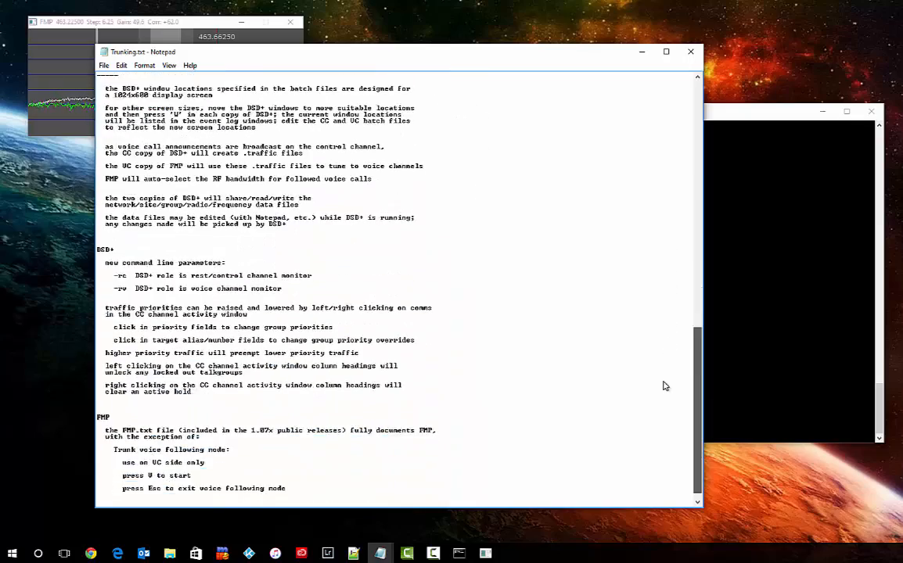
scroll(599, 371, "up", 20)
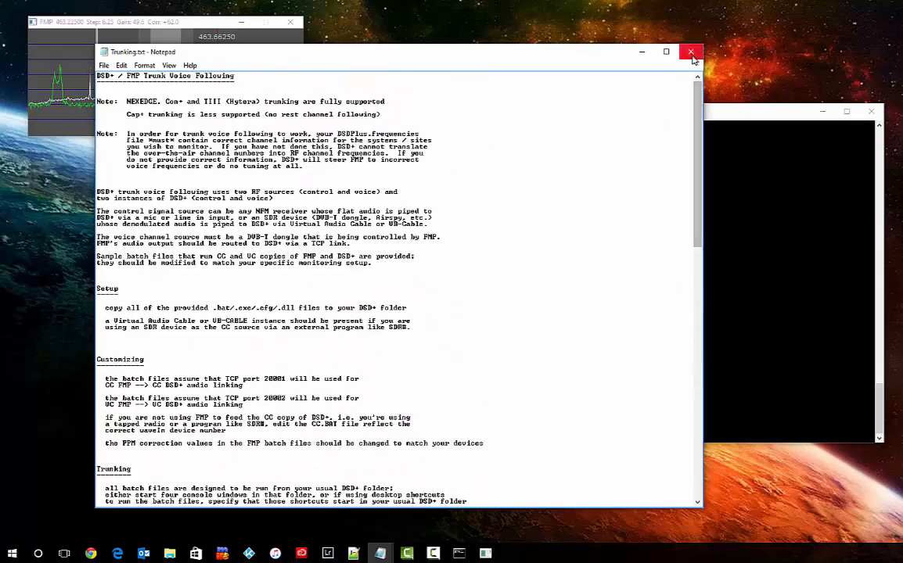
left_click(692, 54)
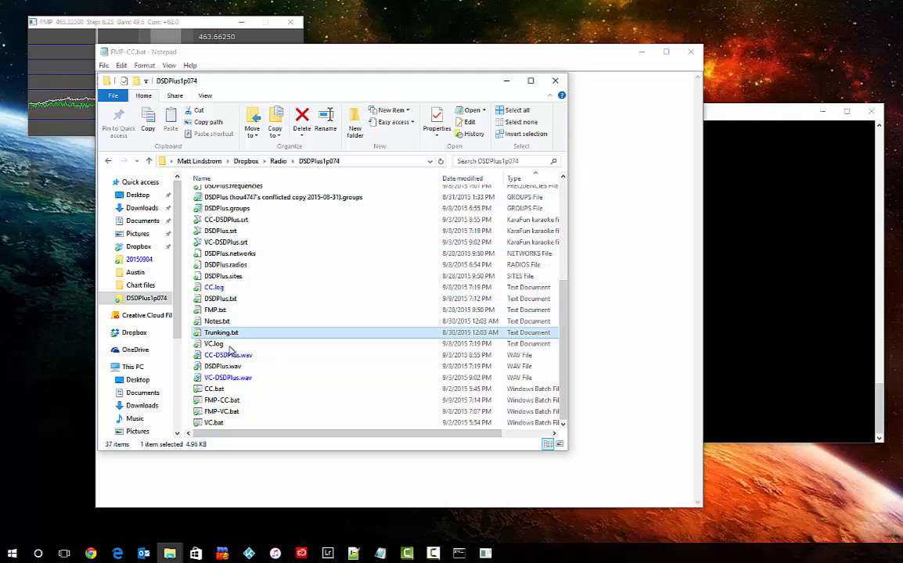
Return to FMP-CC.bat and examine the TCP port and device number in the 463.22500 line.
left_click(386, 478)
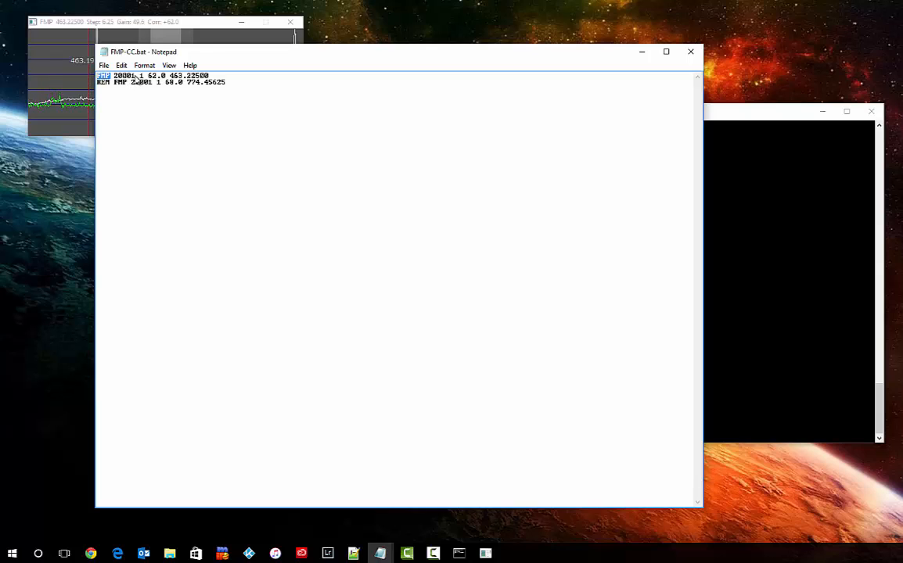
left_click_drag(136, 77, 117, 78)
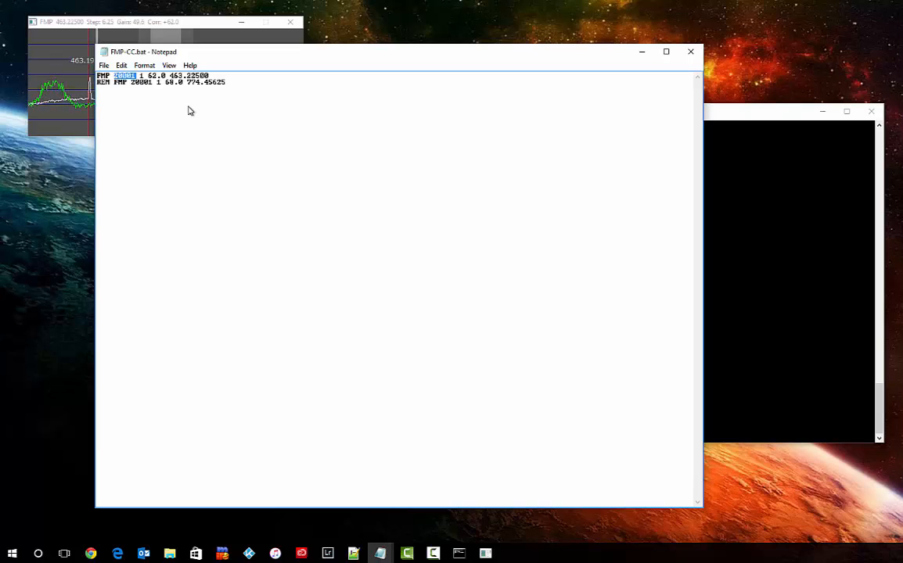
left_click(141, 76)
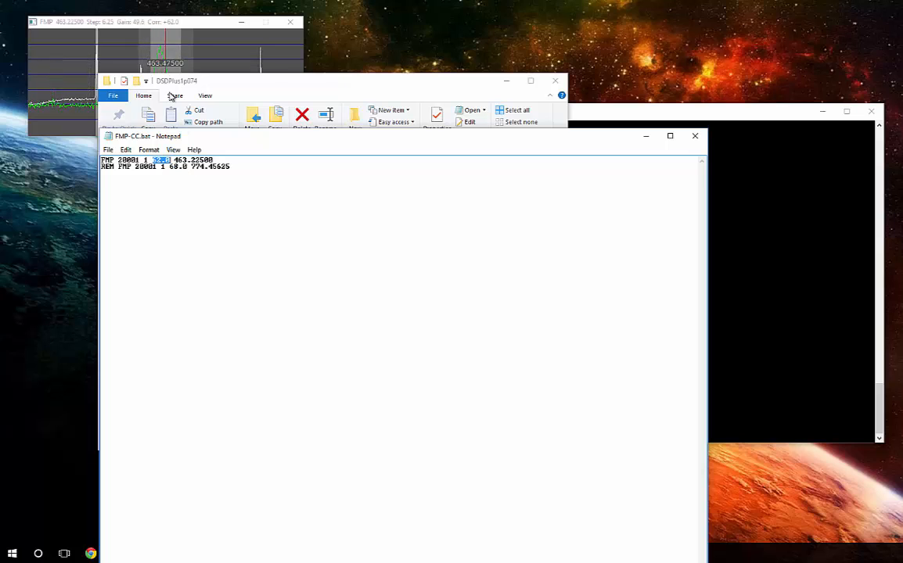
Set the PPM correction in the 463.22500 line to 63.0 and move the folder window clear of the FMP spectrum.
left_click(164, 158)
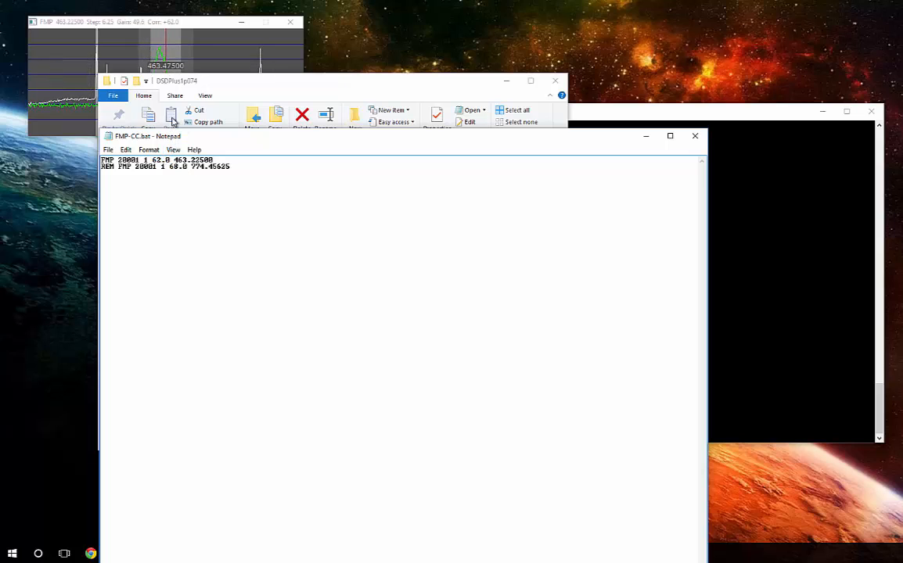
key("BackSpace")
type("3")
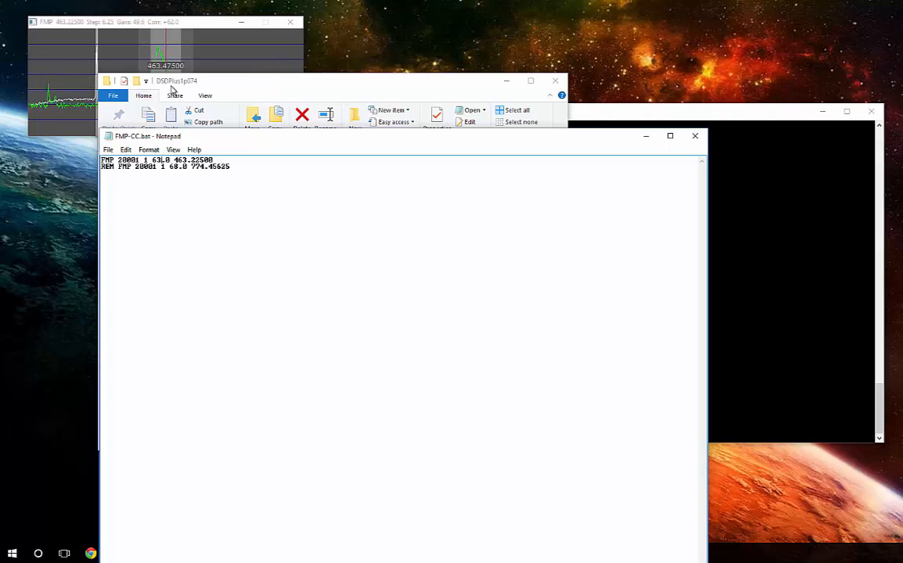
left_click_drag(187, 83, 216, 135)
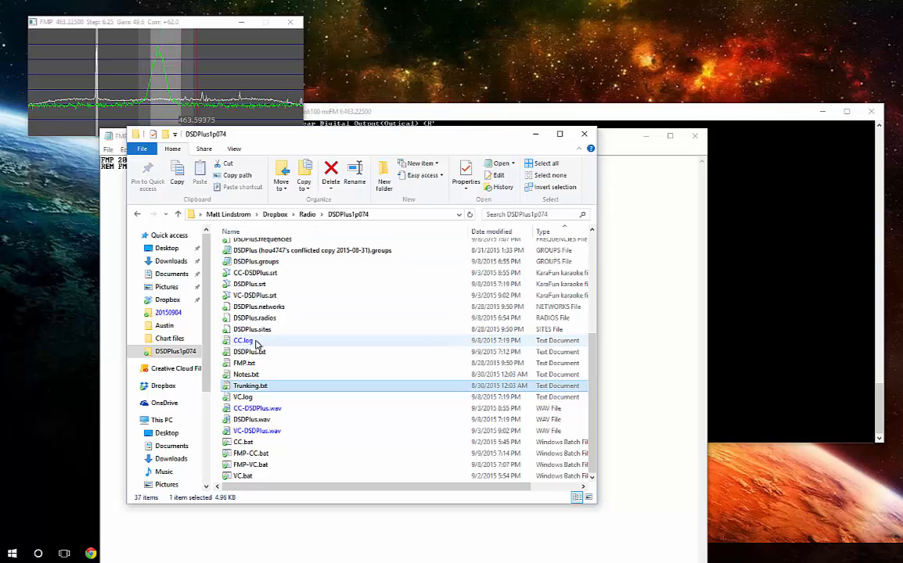
left_click(110, 214)
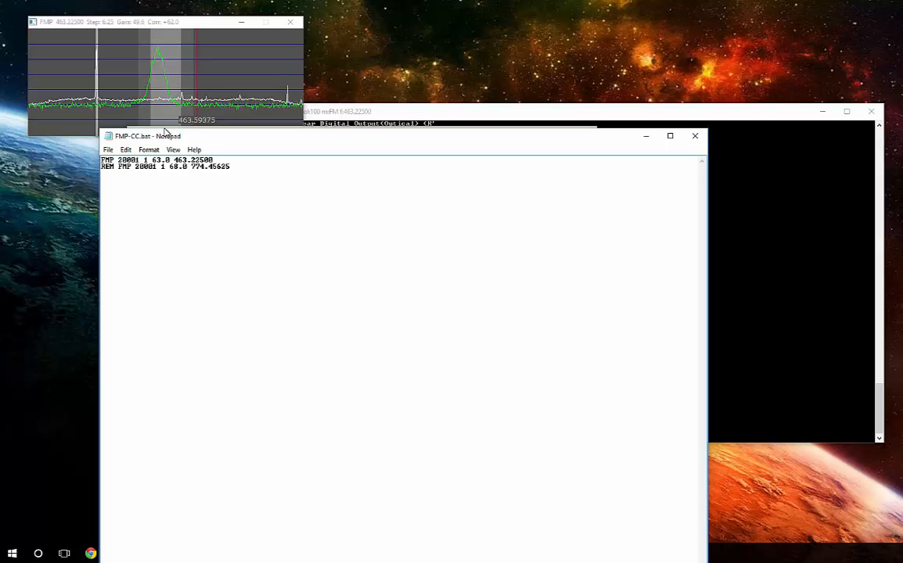
Save FMP-CC.bat with a 67.0 PPM correction in the 463.22500 line and close the running FMP.
key("BackSpace")
type("7")
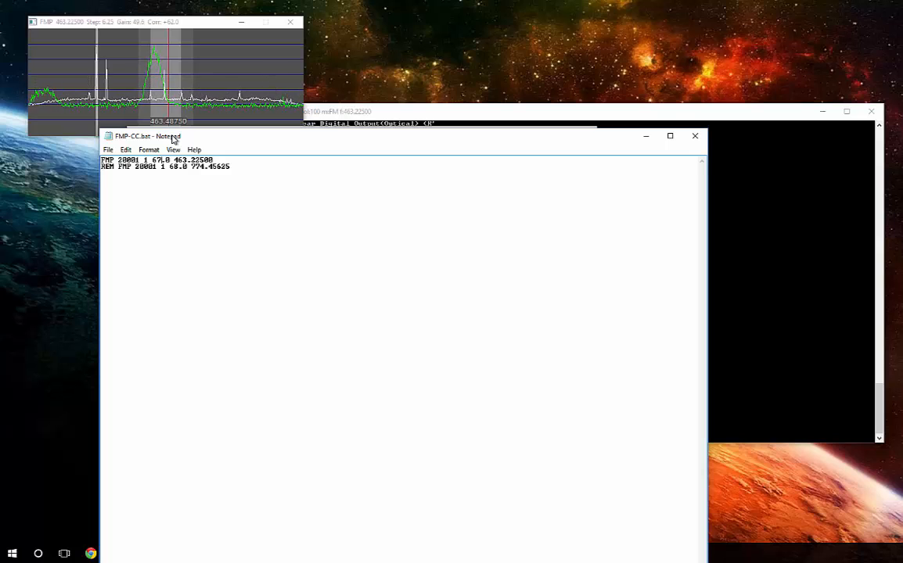
left_click(775, 222)
key("Escape")
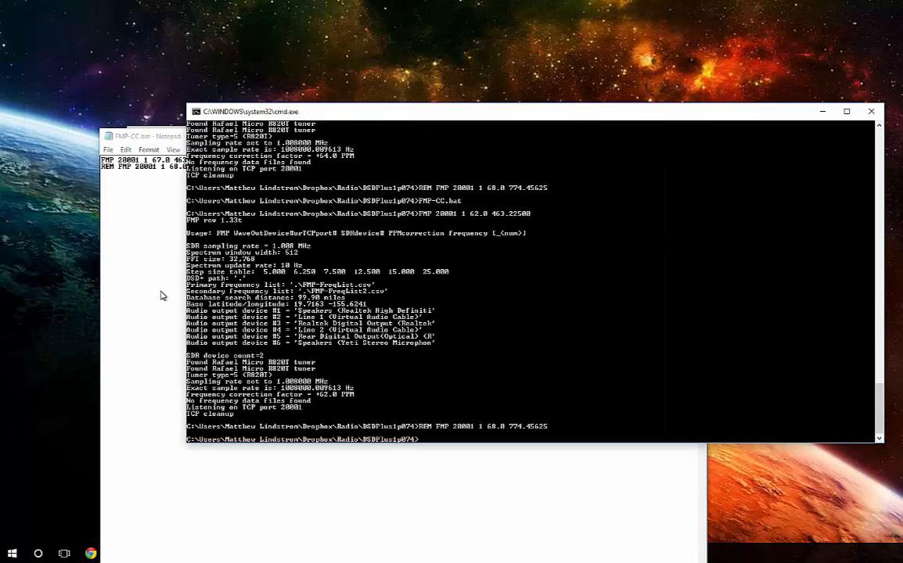
left_click(158, 285)
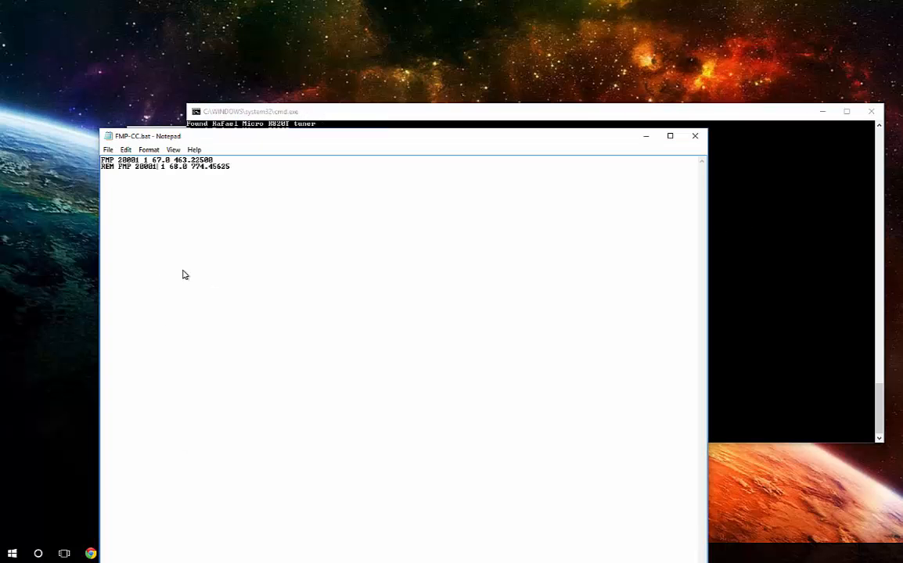
Rerun FMP-CC.bat in the command prompt and check the signal in the FMP spectrum.
left_click(745, 199)
key("Up")
key("Return")
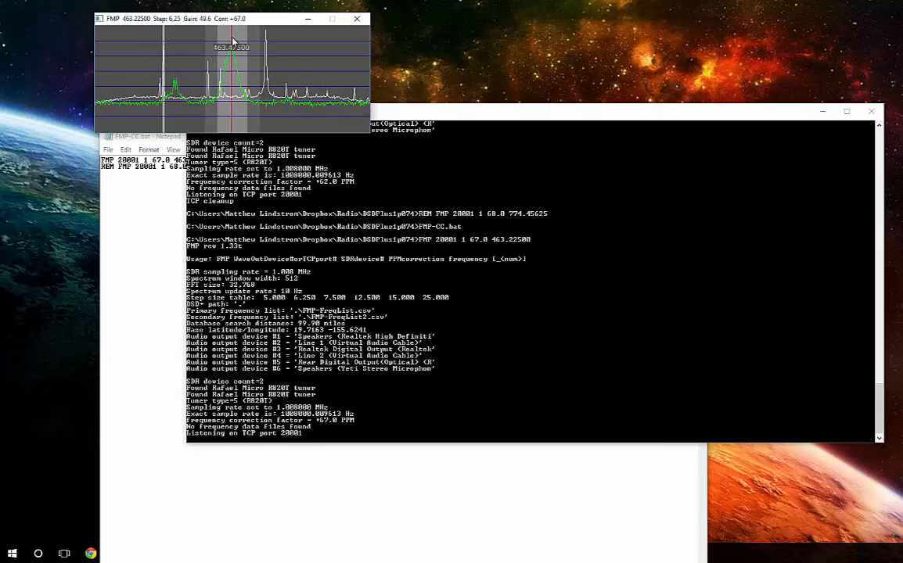
Highlight the 463.22500 frequency in FMP-CC.bat, move the editor clear of the spectrum, and close the file.
left_click(180, 258)
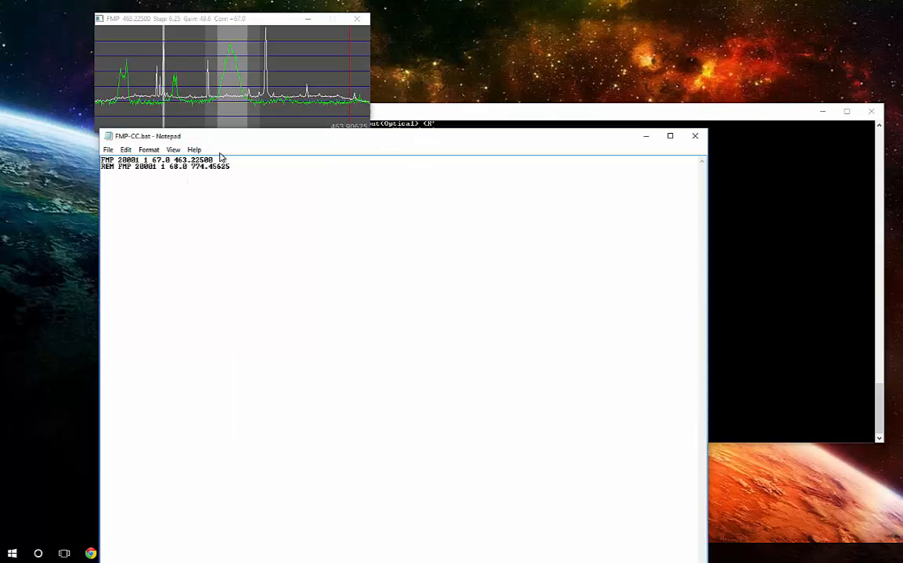
left_click_drag(219, 161, 174, 158)
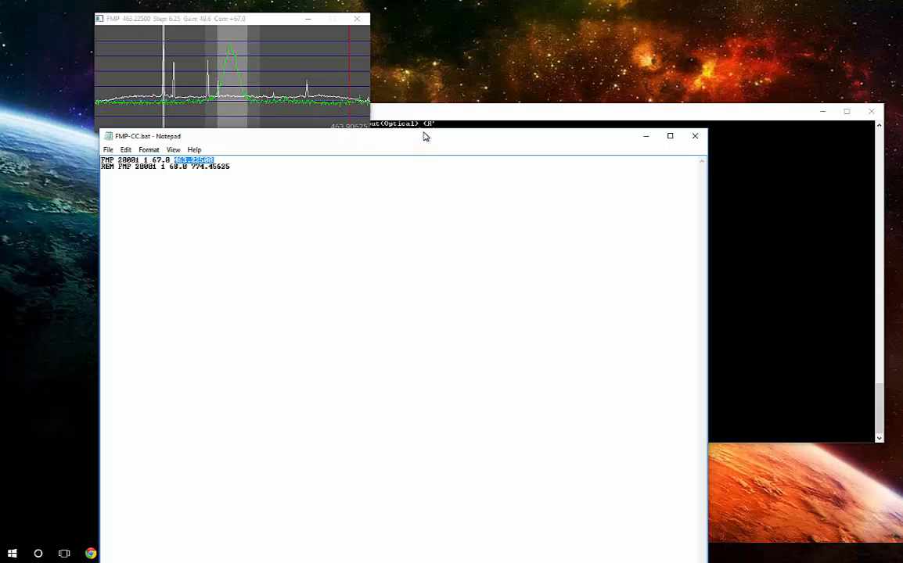
left_click_drag(423, 137, 402, 255)
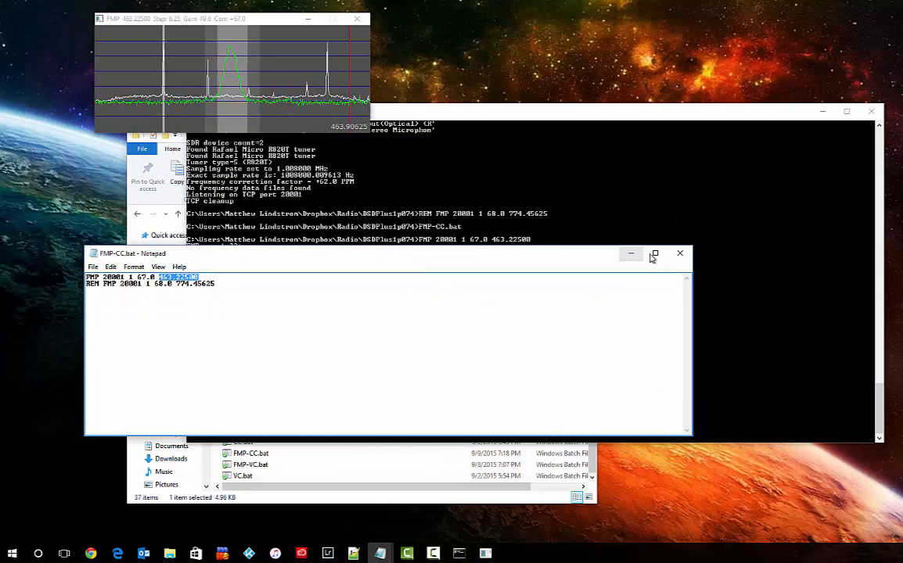
left_click(680, 253)
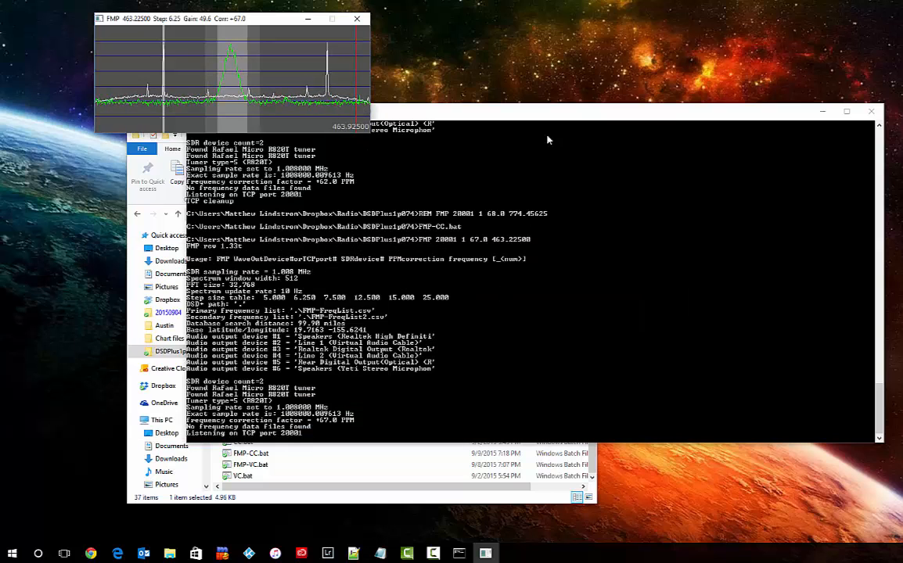
Minimize the FMP console window while keeping the FMP spectrum window in view above the DSDPlus1p074 folder.
left_click(822, 112)
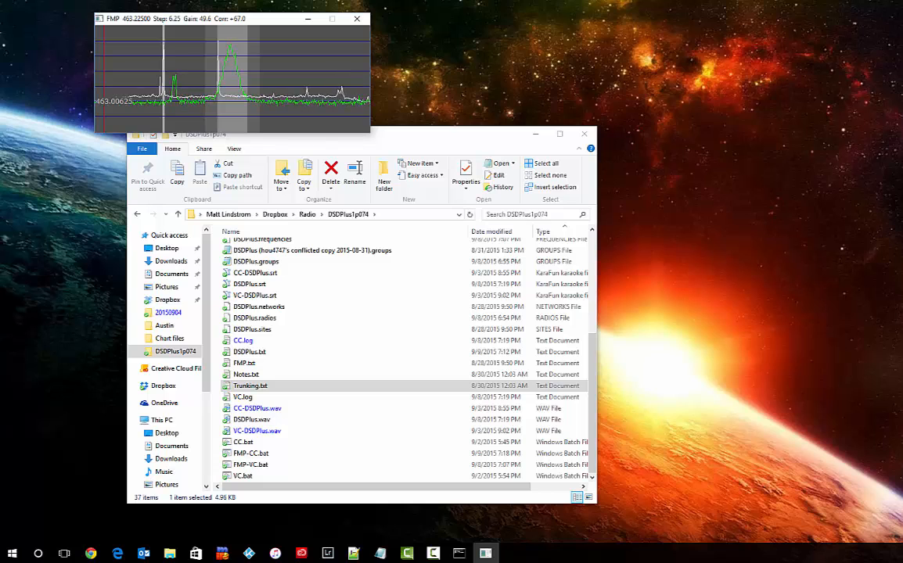
left_click(460, 553)
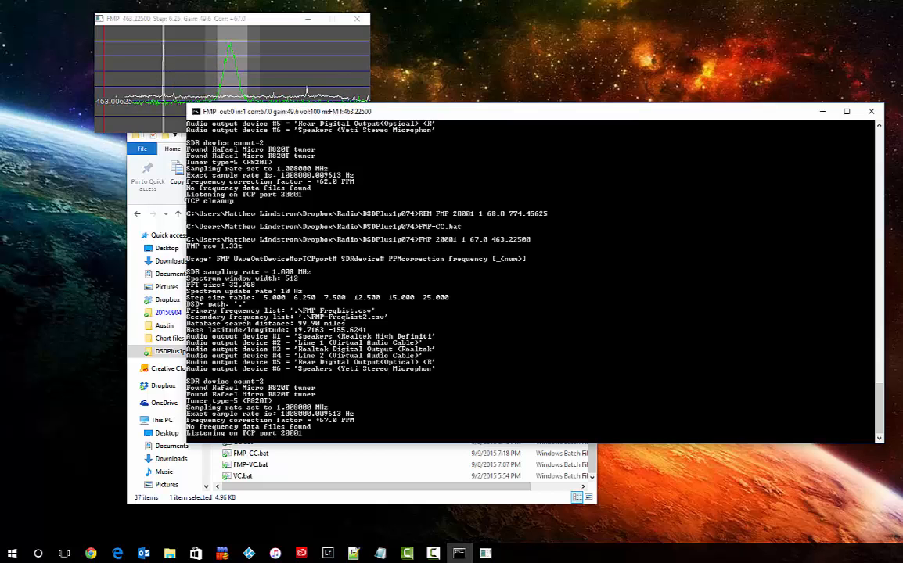
left_click(485, 553)
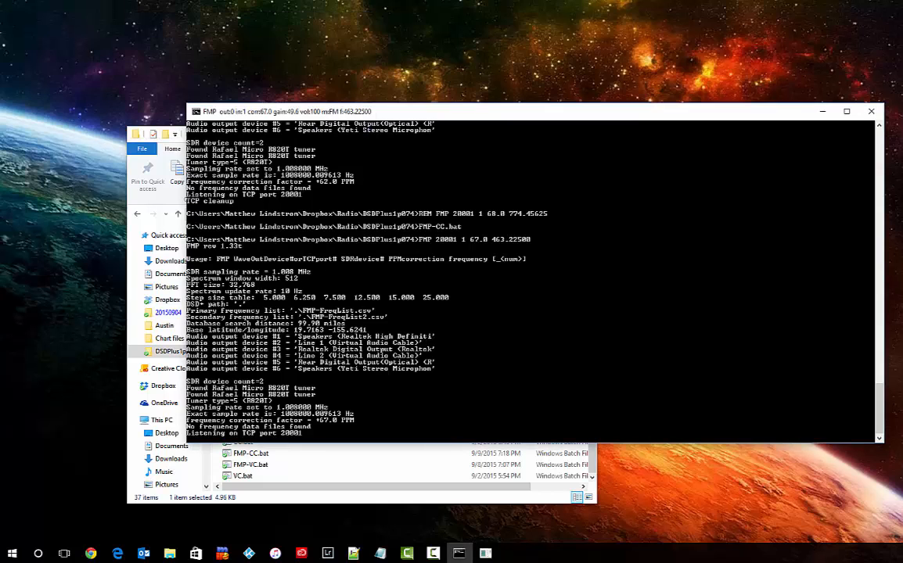
left_click(822, 111)
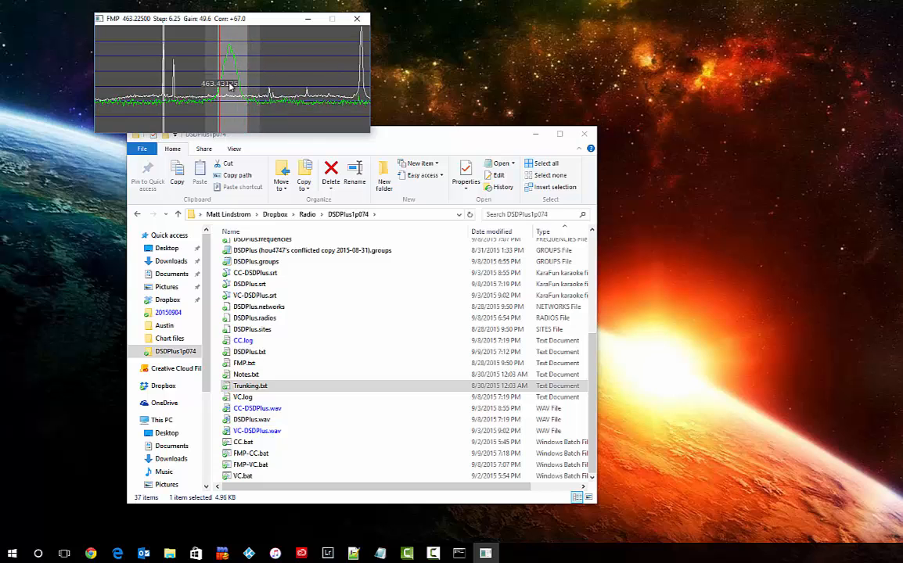
Minimize the FMP spectrum, open CC.bat for editing to review its -i20001, -v3 and window placement options, and close the file.
left_click(308, 18)
right_click(248, 441)
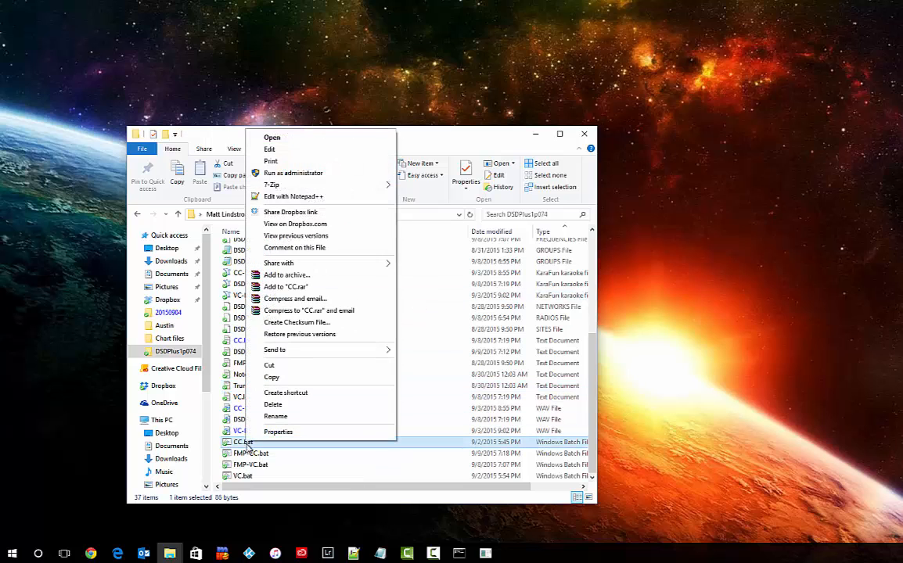
left_click(311, 150)
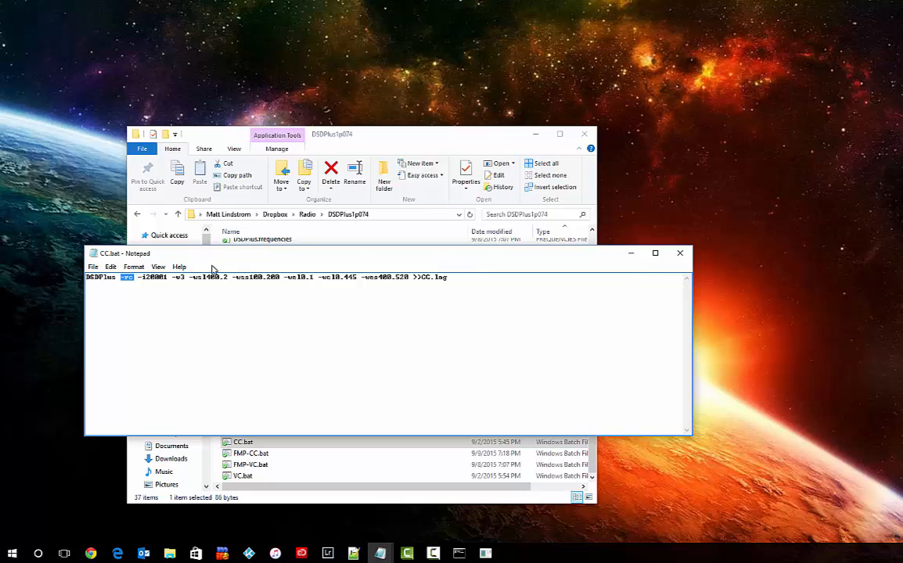
left_click_drag(140, 284, 168, 280)
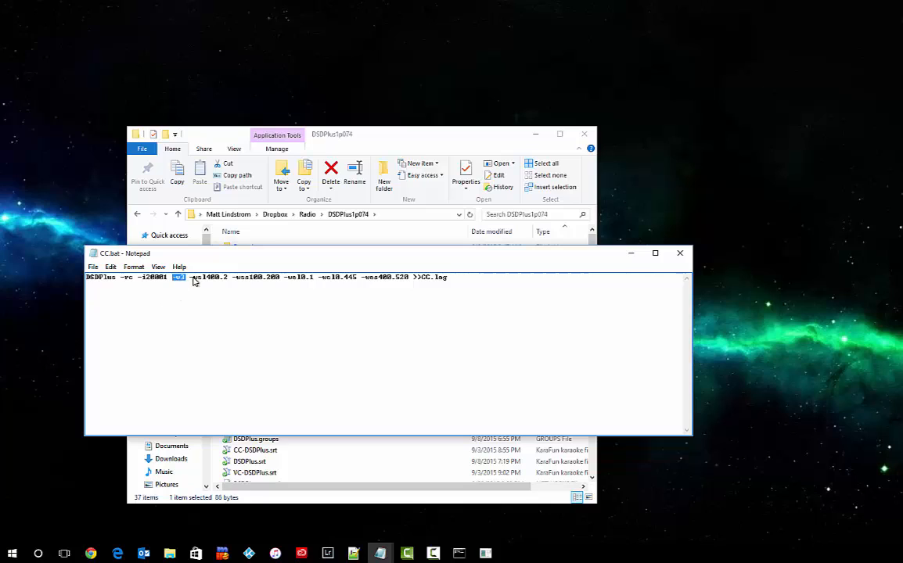
left_click_drag(189, 279, 242, 287)
left_click_drag(340, 285, 401, 279)
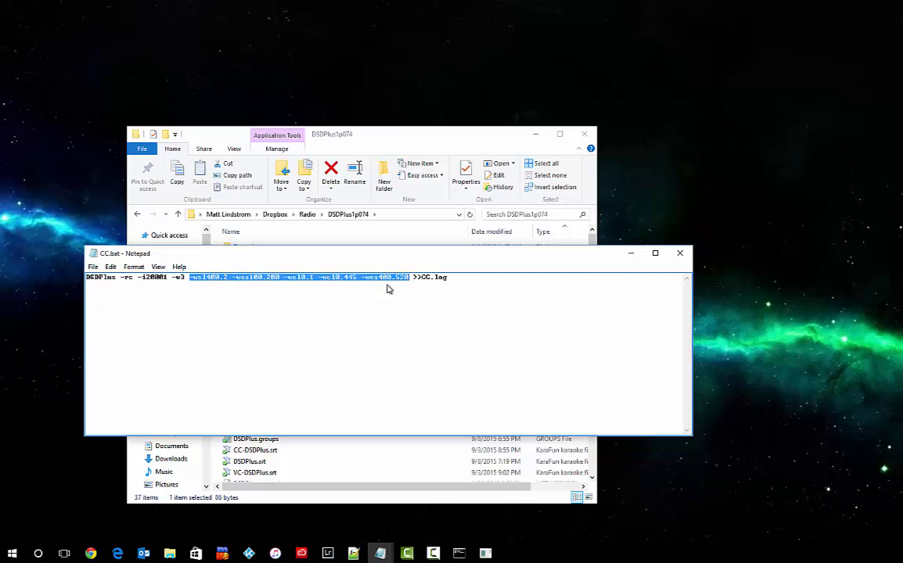
left_click(680, 253)
Run CC.bat from the DSDPlus1p074 folder and place the CC Channel Activity window over the upper part of the DSD+ console.
left_click(321, 431)
scroll(318, 436, "down", 2)
scroll(318, 436, "down", 3)
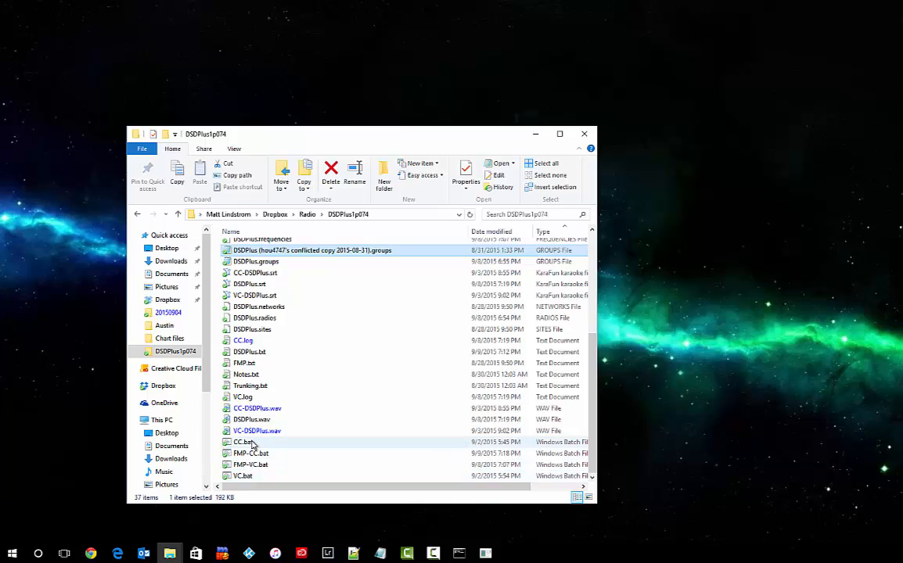
double_click(242, 442)
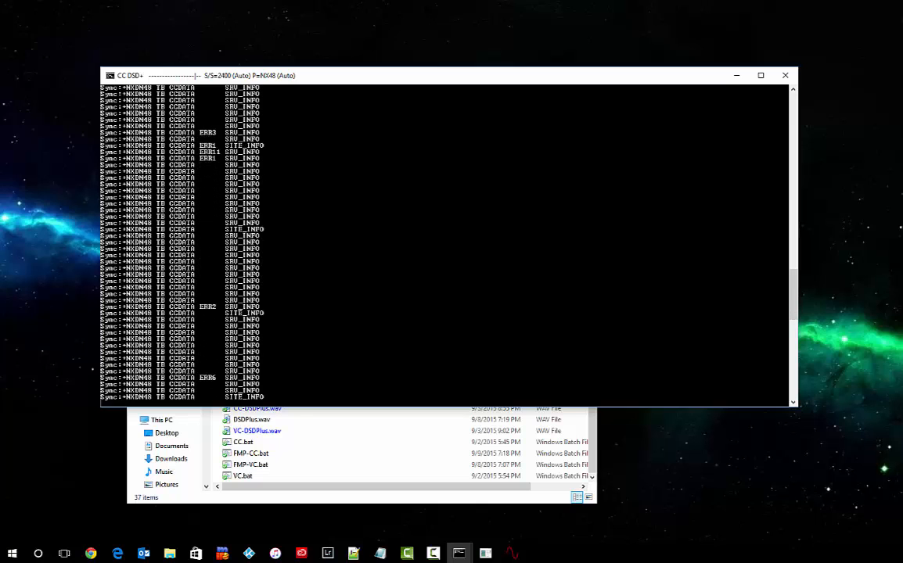
left_click_drag(8, 53, 650, 94)
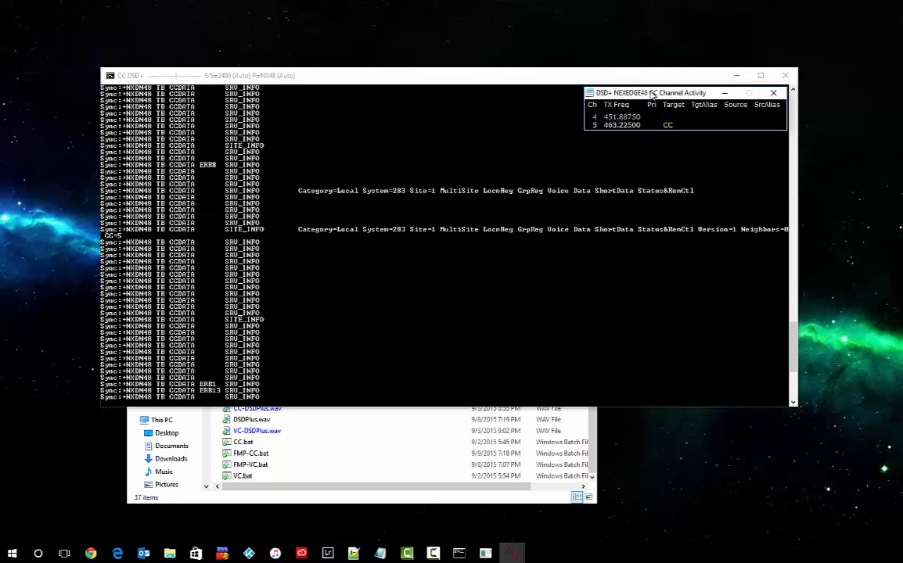
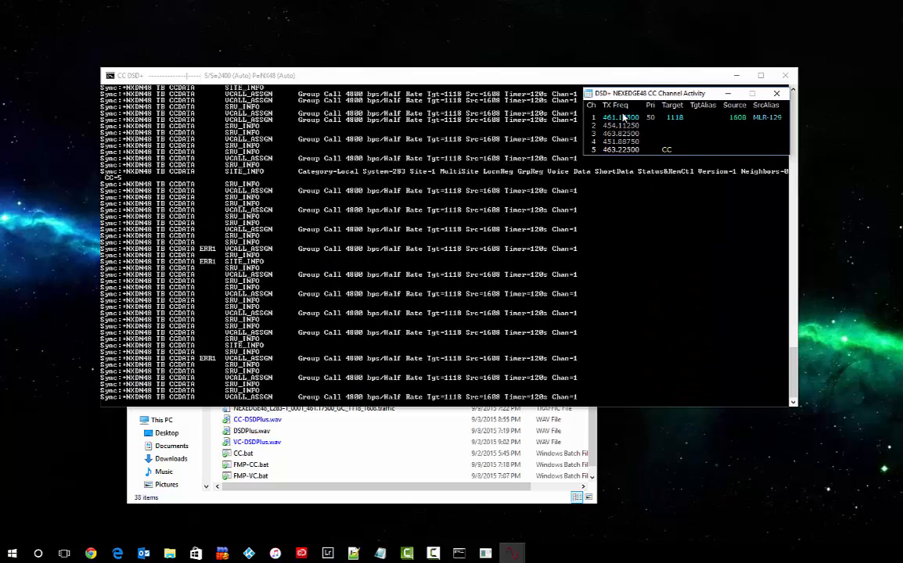
Sort the DSDPlus1p074 folder by name and open DSDPlus.frequencies in Notepad++.
left_click(372, 454)
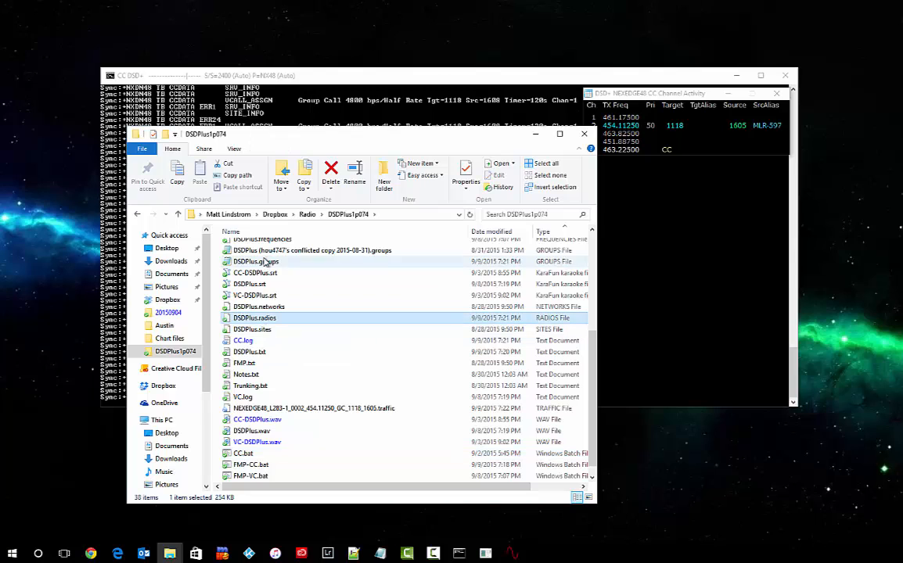
left_click(270, 232)
left_click(272, 405)
left_click(278, 373)
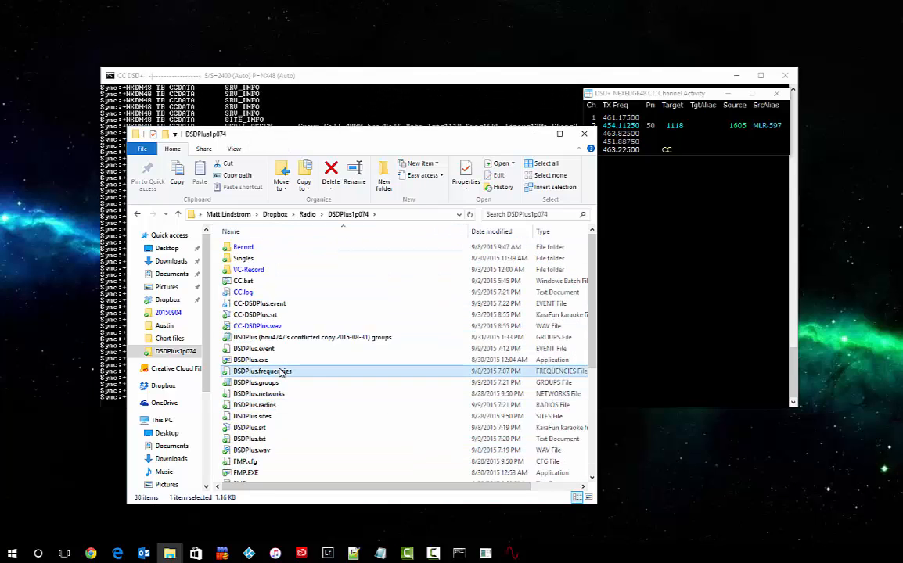
right_click(274, 372)
left_click(312, 129)
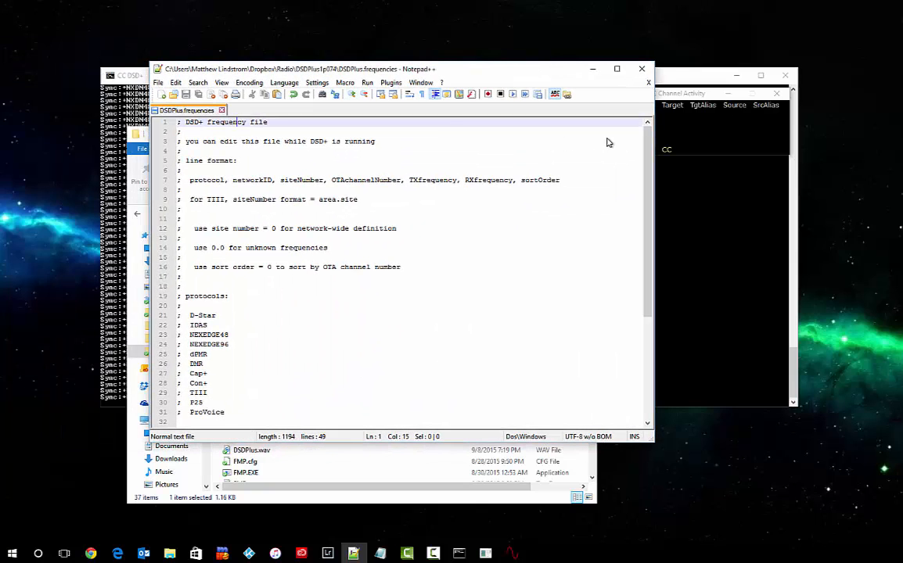
Highlight the 463.22500 channel line in DSDPlus.frequencies and arrange the editor and the CC Event Log so both are in view.
left_click_drag(648, 162, 638, 210)
scroll(618, 213, "up", 1)
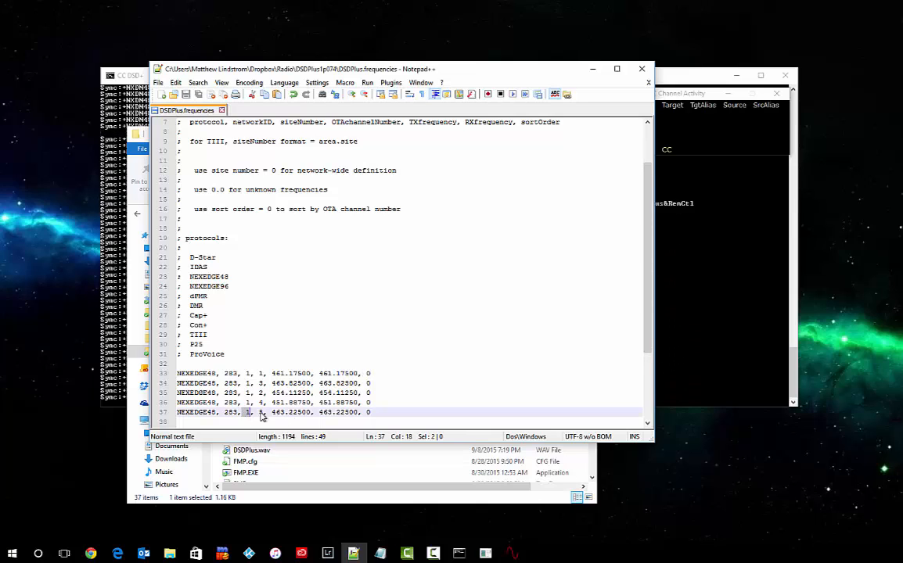
left_click(391, 415)
left_click_drag(391, 415, 170, 412)
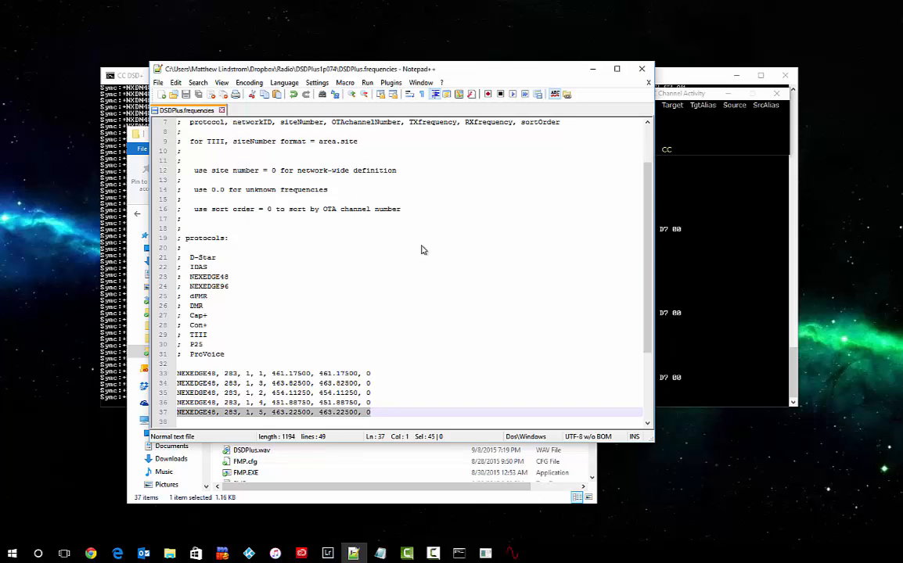
left_click_drag(458, 76, 587, 129)
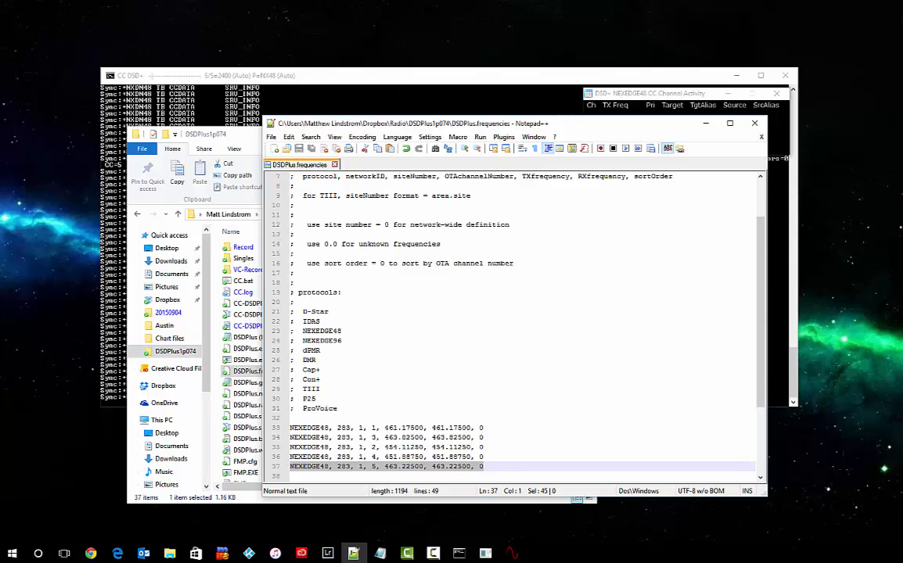
left_click_drag(0, 36, 199, 29)
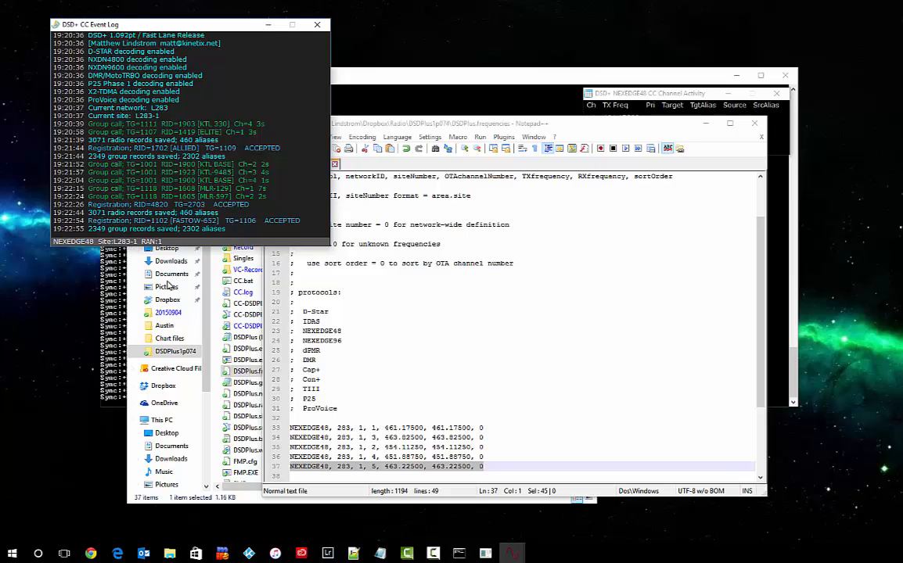
Review the 461.17500 line's channel number, frequencies and the sort order note in DSDPlus.frequencies, and minimize the editor.
left_click(368, 430)
left_click_drag(372, 429, 470, 429)
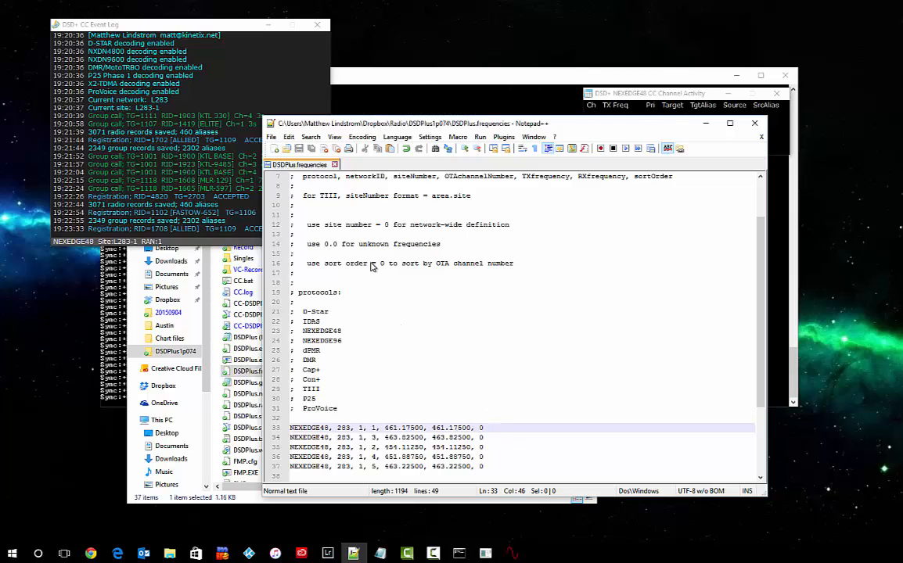
left_click_drag(370, 263, 501, 264)
left_click(502, 265)
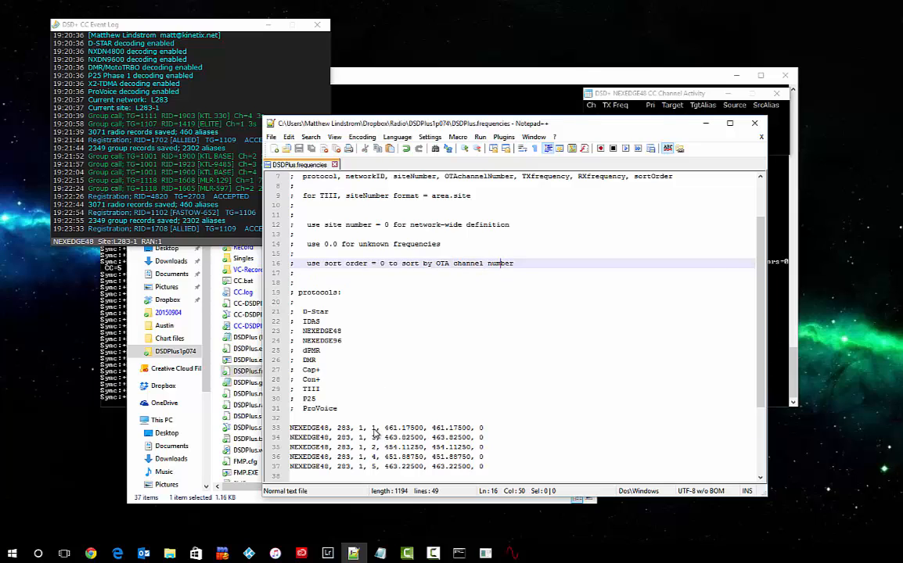
left_click(374, 430)
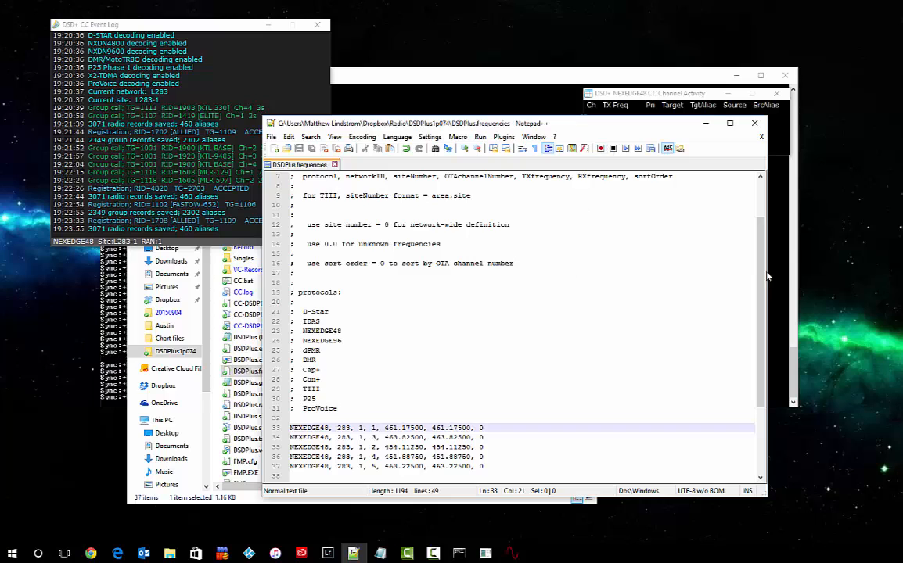
left_click(706, 125)
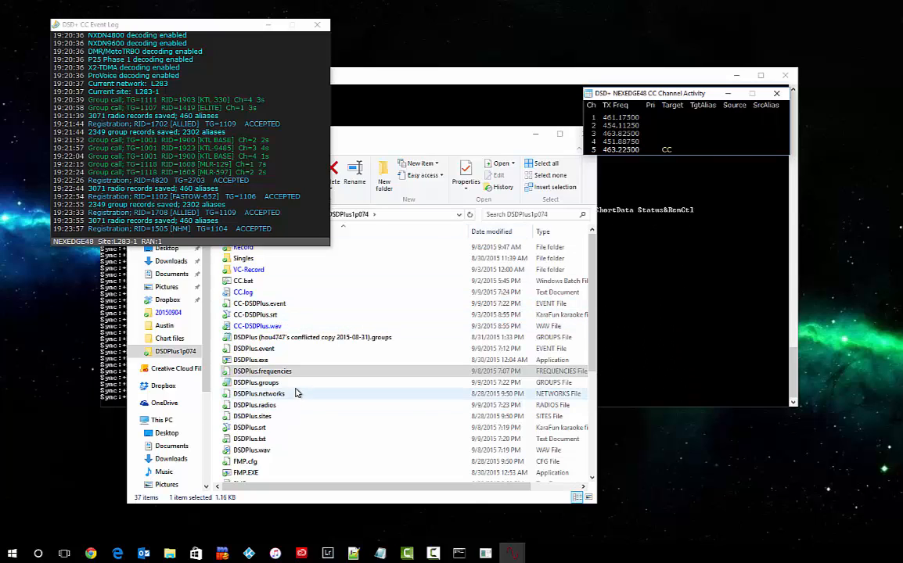
Open DSDPlus.groups in Notepad++ and go to the NEXEDGE network 283 group records near the end of the file.
left_click(266, 383)
right_click(269, 384)
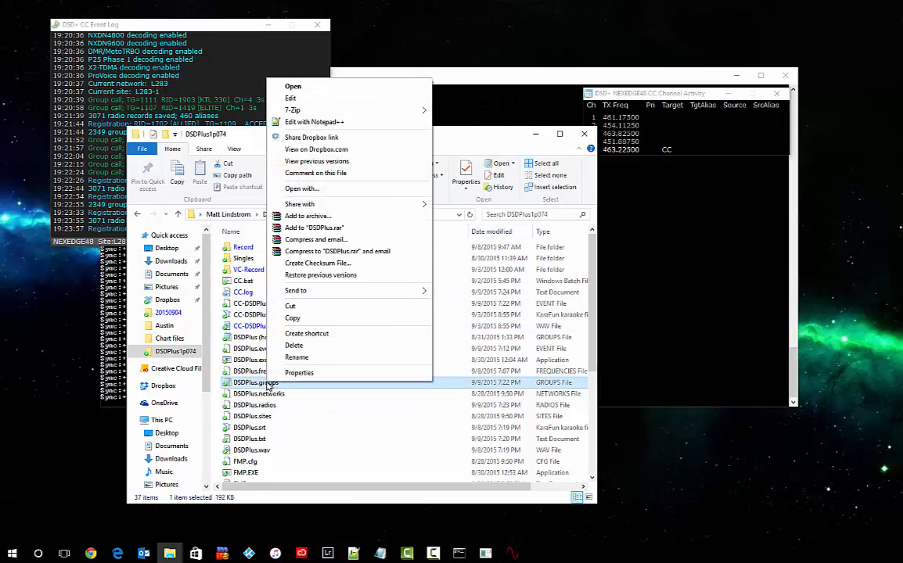
left_click(335, 123)
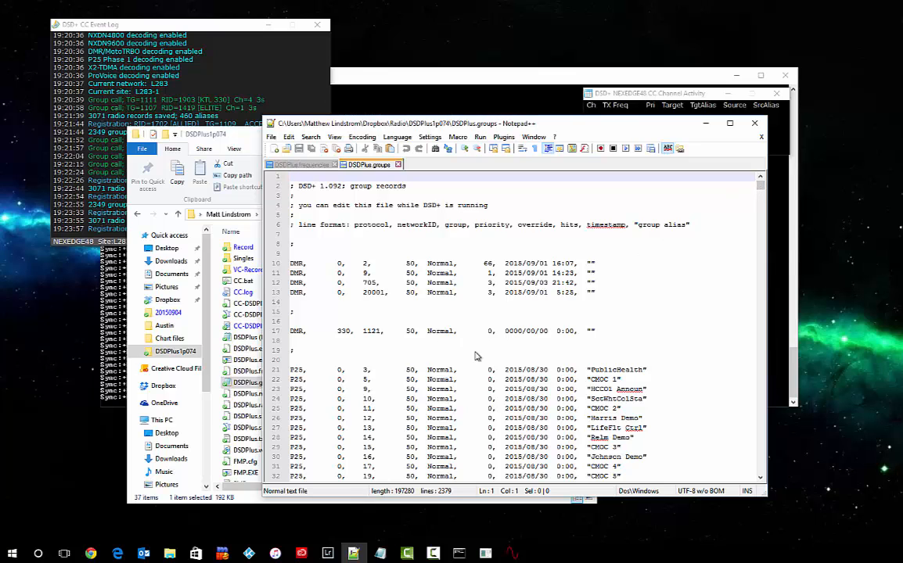
left_click_drag(763, 188, 749, 470)
scroll(460, 353, "up", 3)
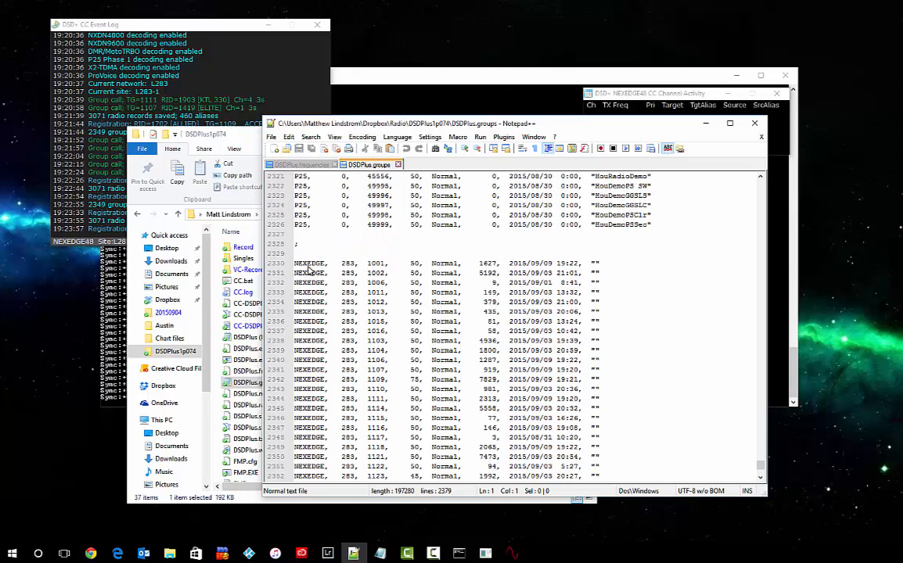
Highlight group 1001 in DSDPlus.groups and compare the priority values of groups 1109, 1122 and 1123.
left_click_drag(368, 266, 388, 266)
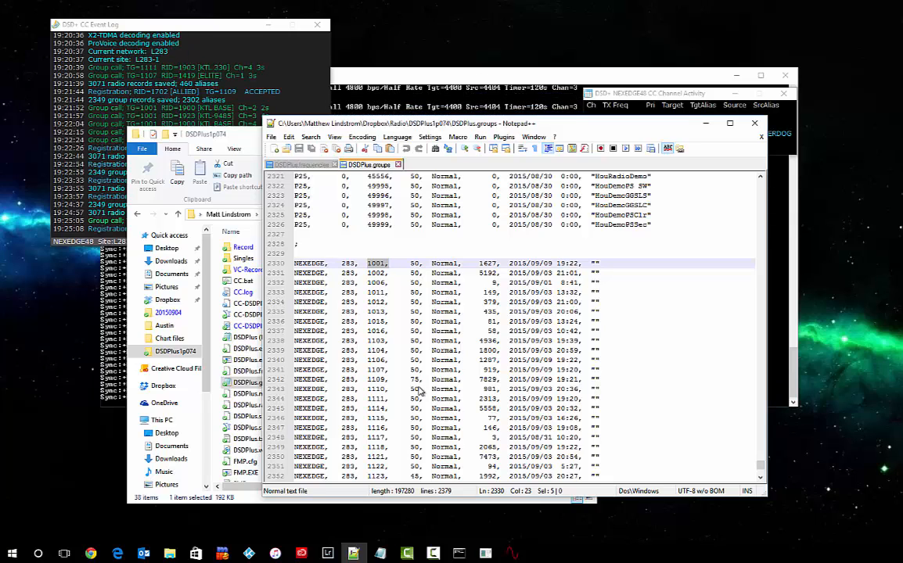
left_click_drag(413, 380, 419, 382)
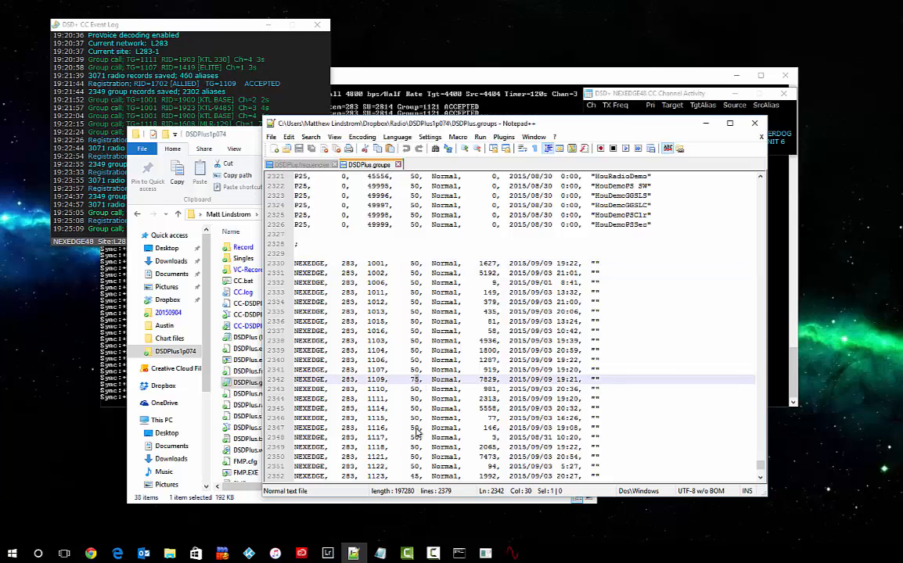
left_click(414, 476)
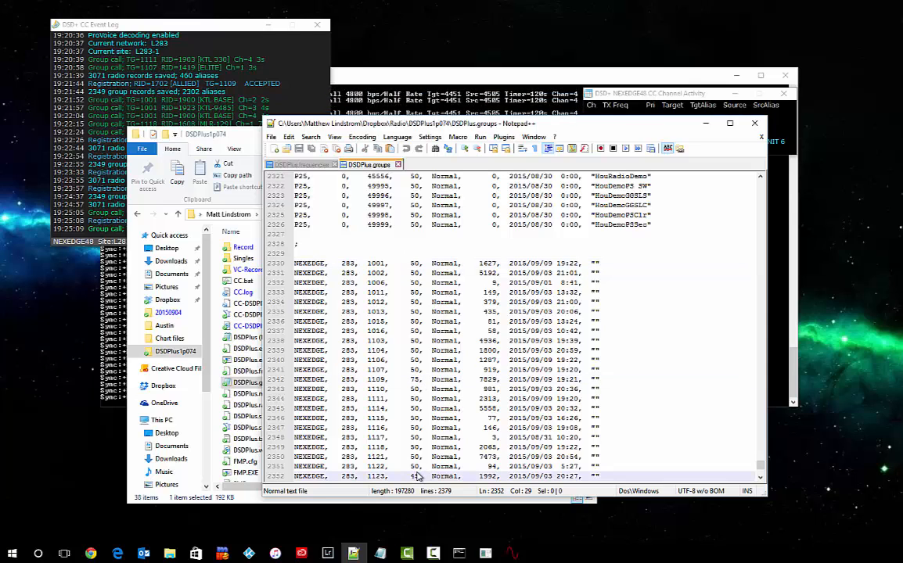
left_click(419, 466)
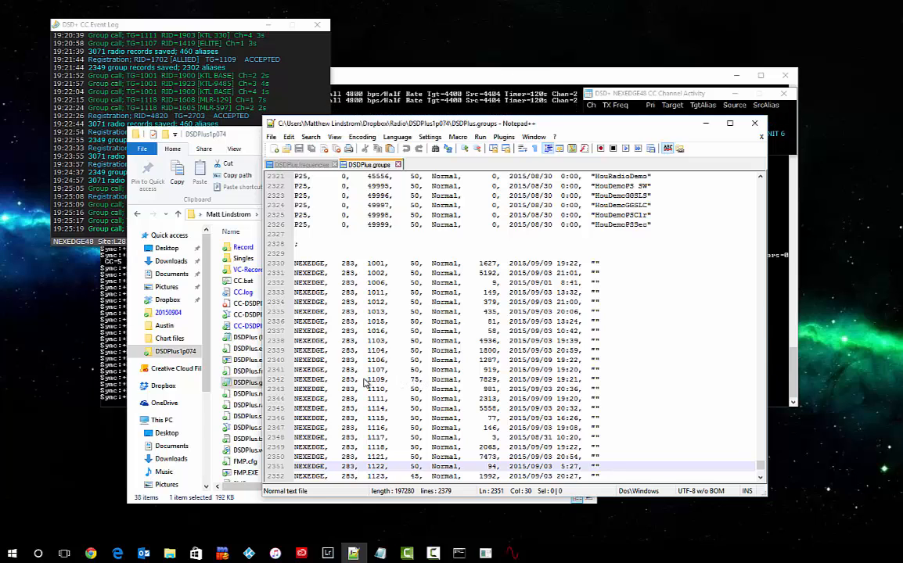
left_click_drag(366, 380, 417, 383)
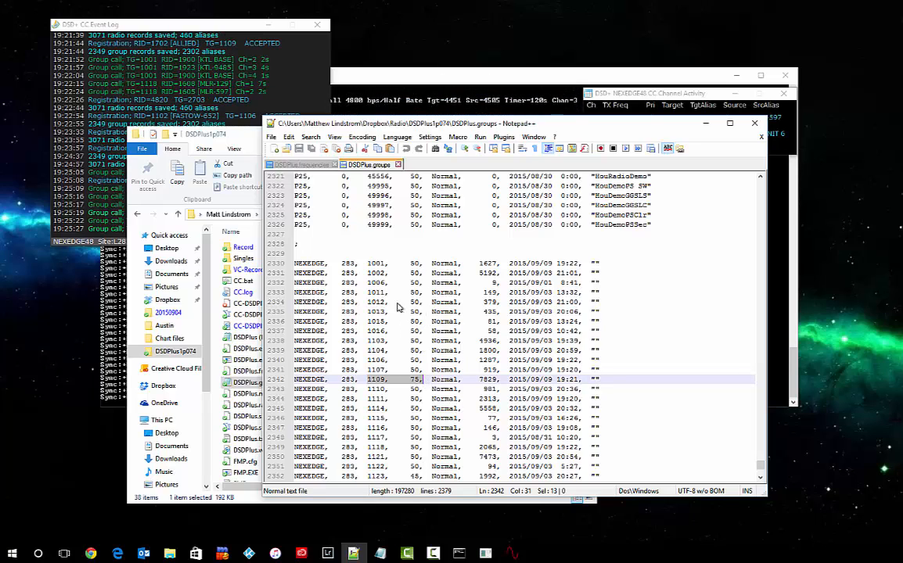
Check the priority column in the CC Channel Activity window, return to DSDPlus.groups and reload the externally modified file.
left_click(662, 95)
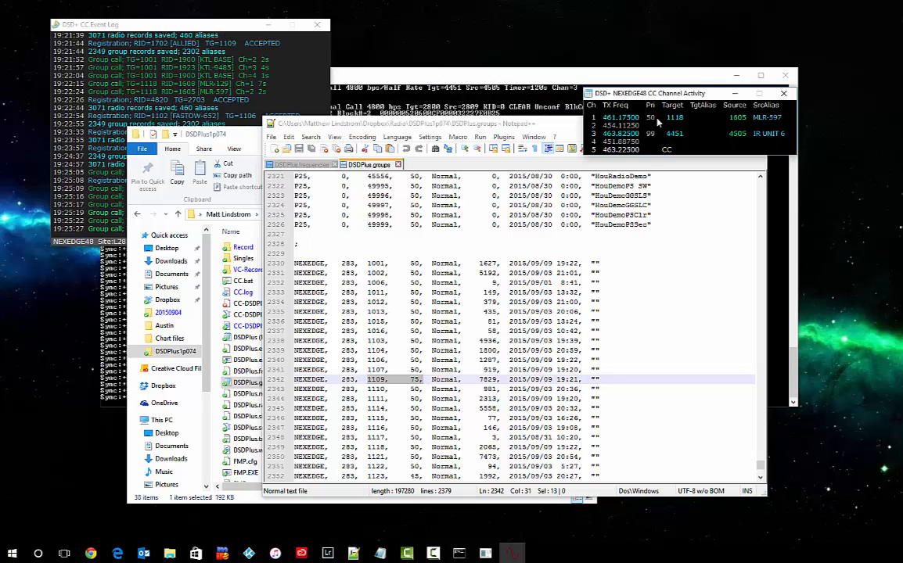
left_click(421, 370)
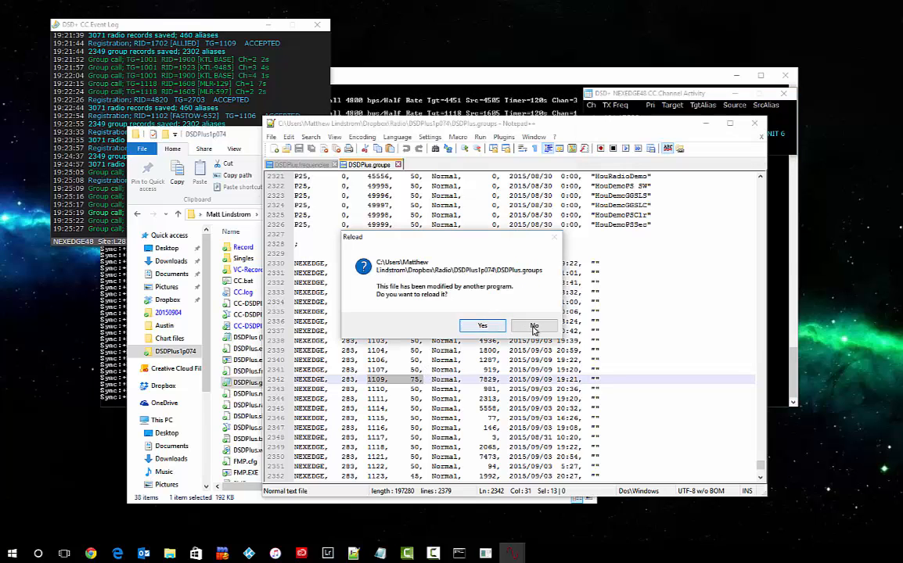
left_click(499, 325)
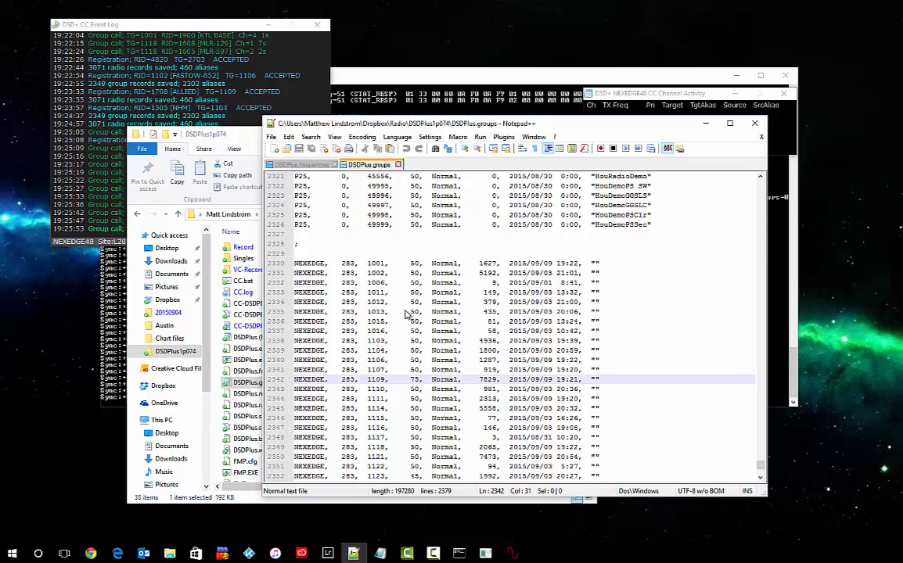
Highlight group 1123's priority, move the editor clear of the CC Channel Activity window, and review the remaining NEXEDGE group priorities.
double_click(415, 476)
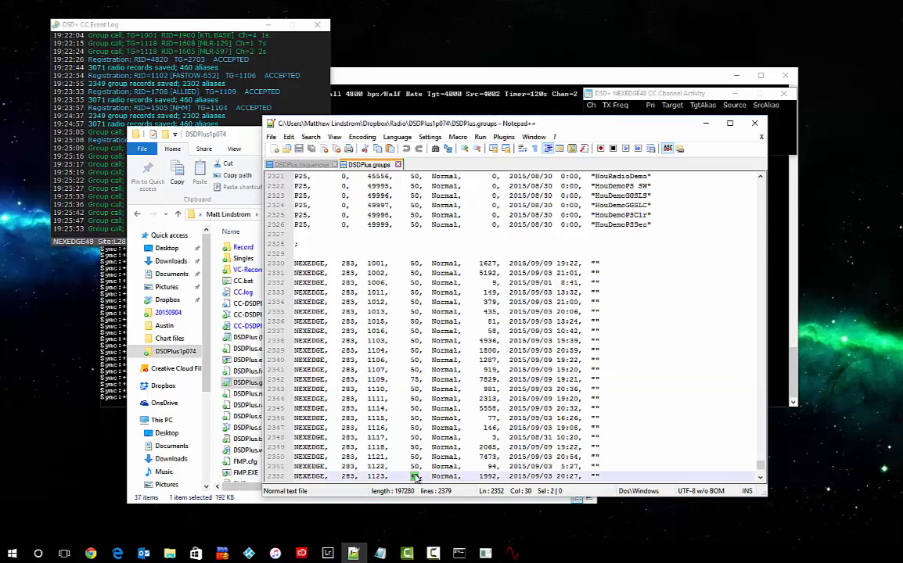
scroll(481, 391, "down", 4)
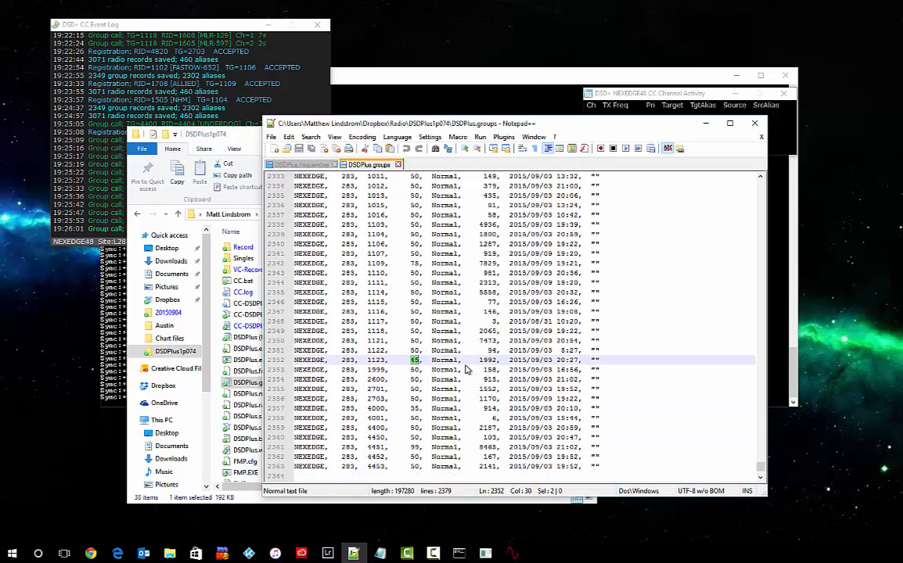
scroll(452, 368, "up", 1)
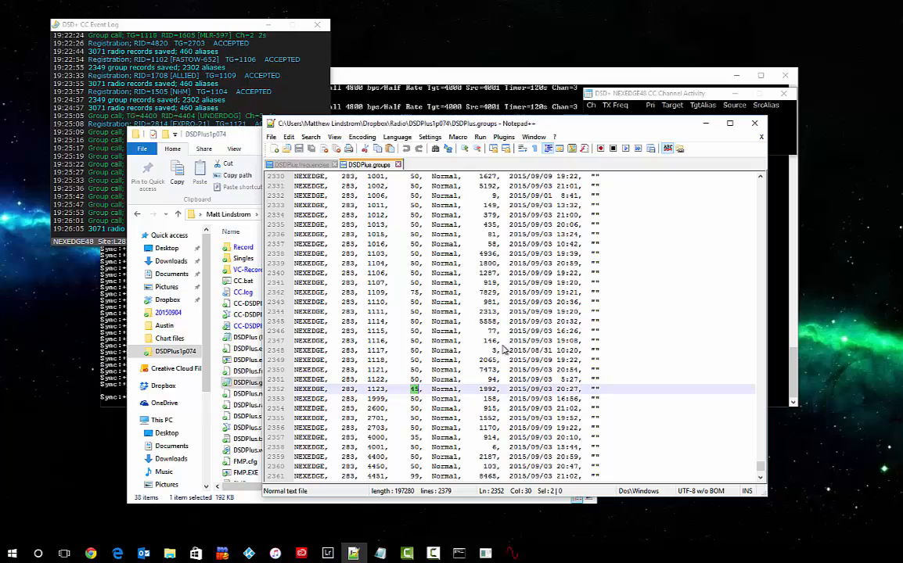
left_click_drag(677, 127, 666, 176)
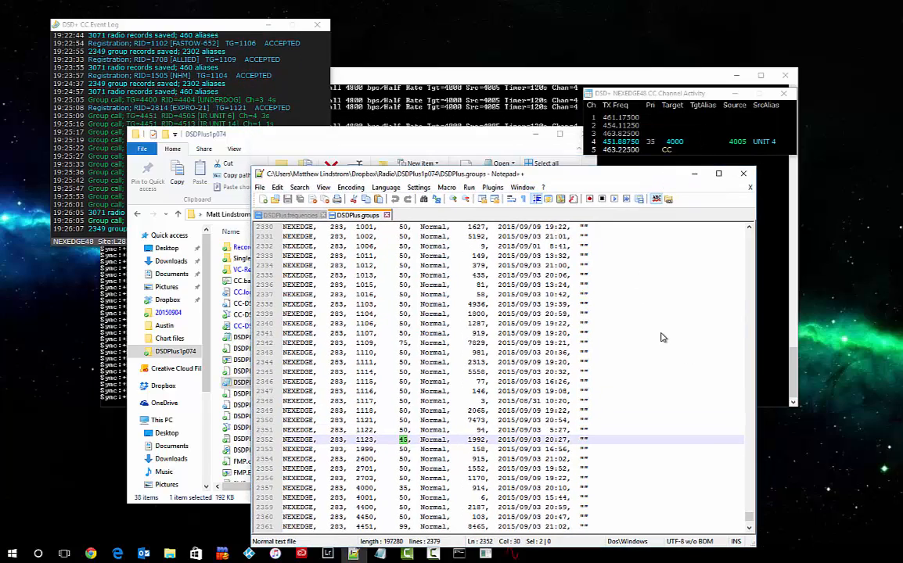
left_click(570, 429)
scroll(563, 423, "down", 2)
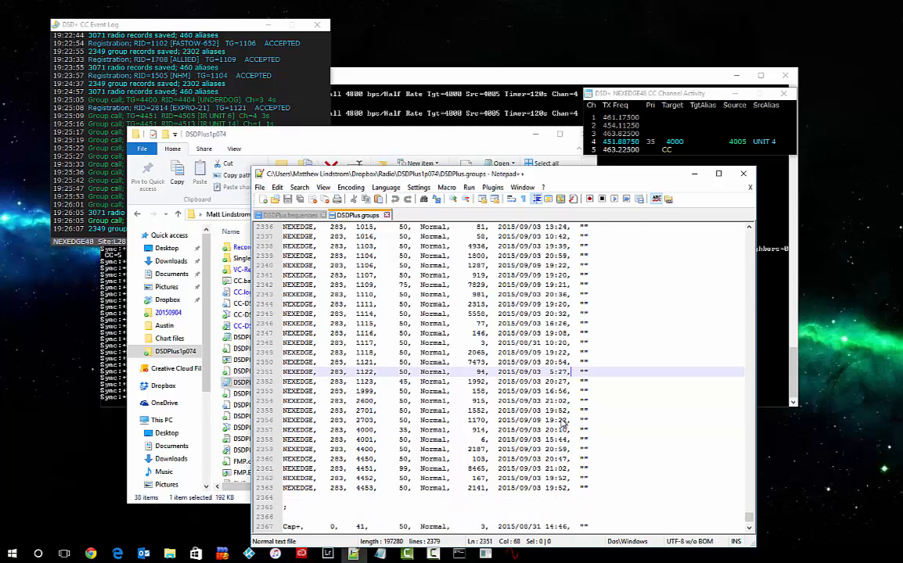
Examine the network 283 records in DSDPlus.groups down to the last one, group 4453.
scroll(563, 424, "up", 4)
scroll(582, 457, "down", 3)
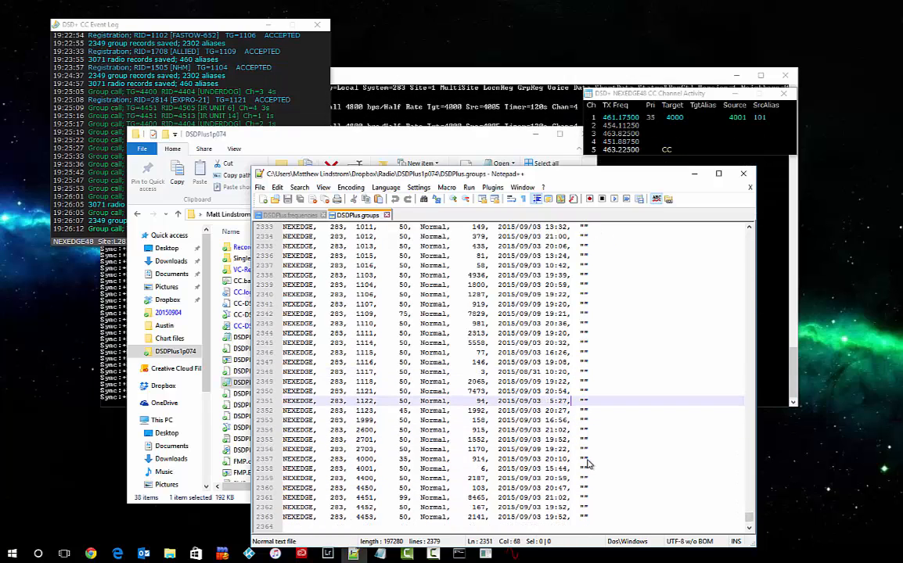
left_click(598, 507)
left_click(586, 517)
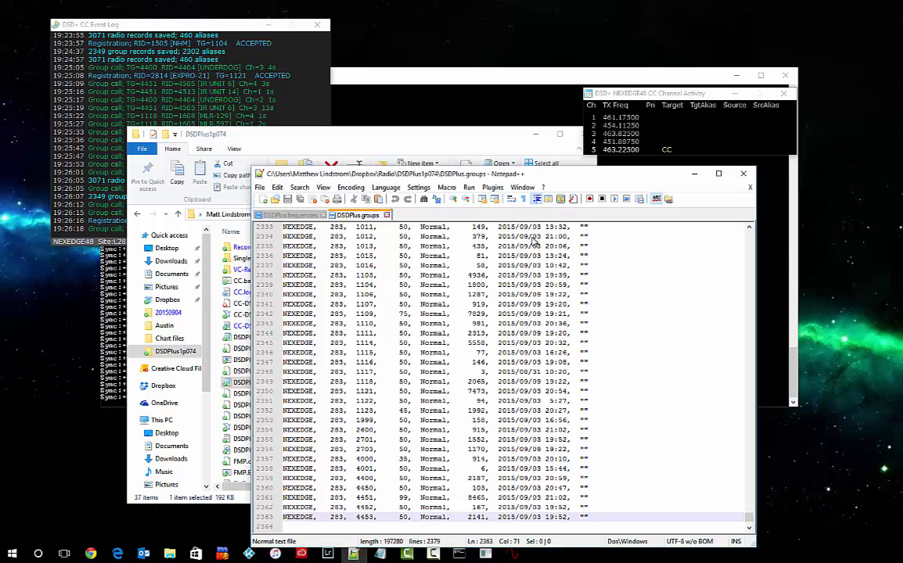
Open DSDPlus.radios in Notepad++ without reloading DSDPlus.groups, and go to the NEXEDGE radio records.
left_click(368, 139)
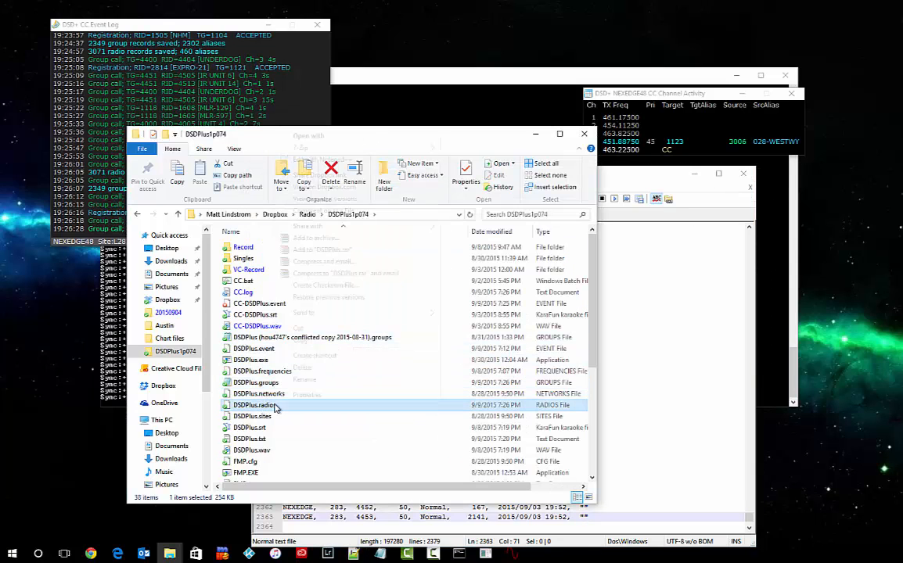
right_click(275, 405)
left_click(322, 160)
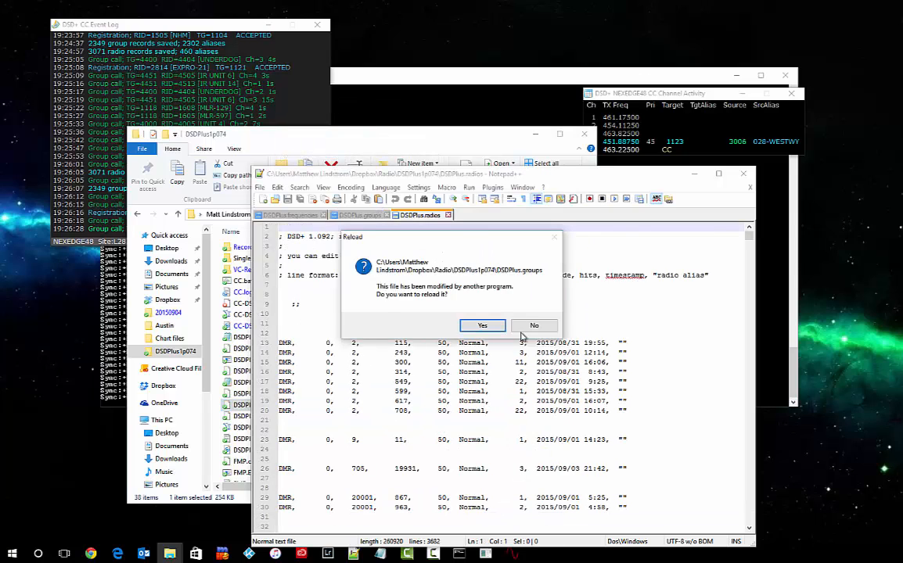
left_click(536, 325)
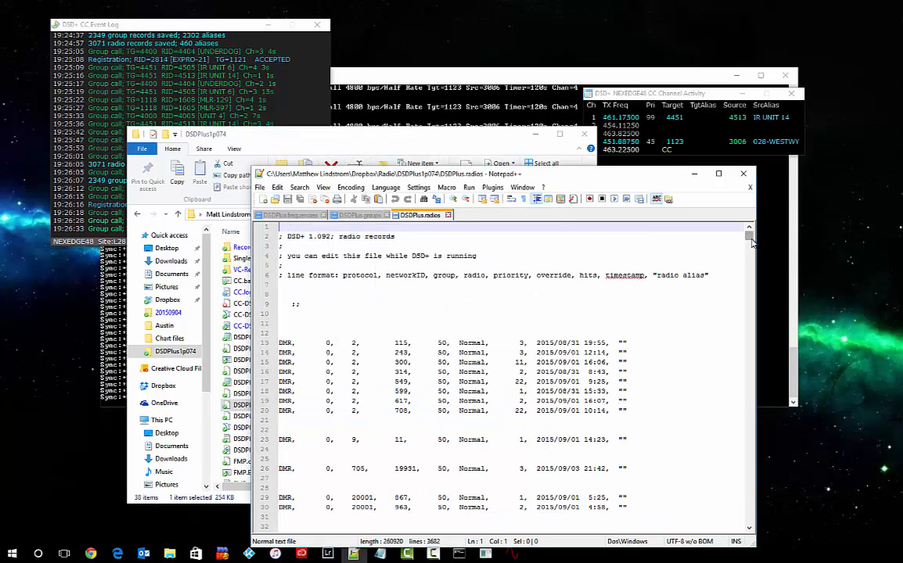
left_click_drag(749, 233, 742, 353)
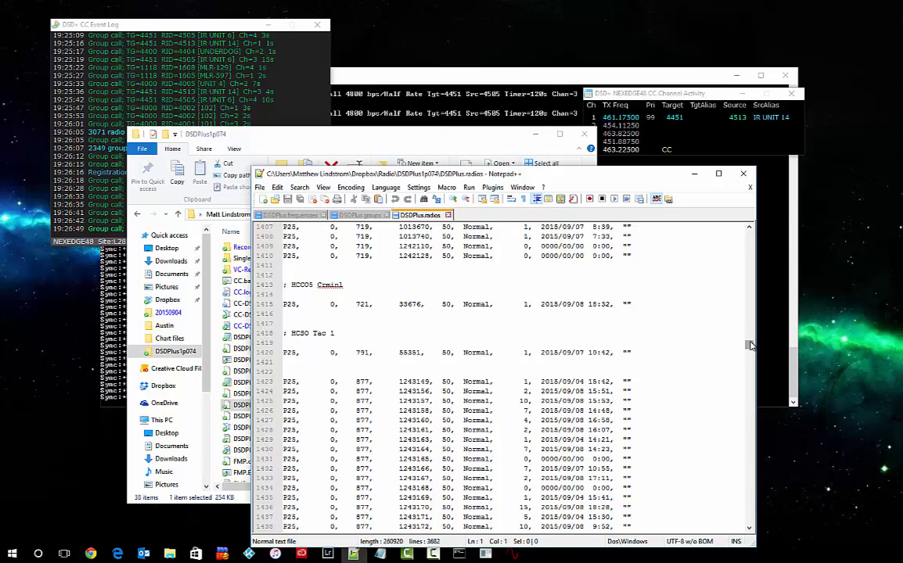
left_click_drag(749, 345, 742, 468)
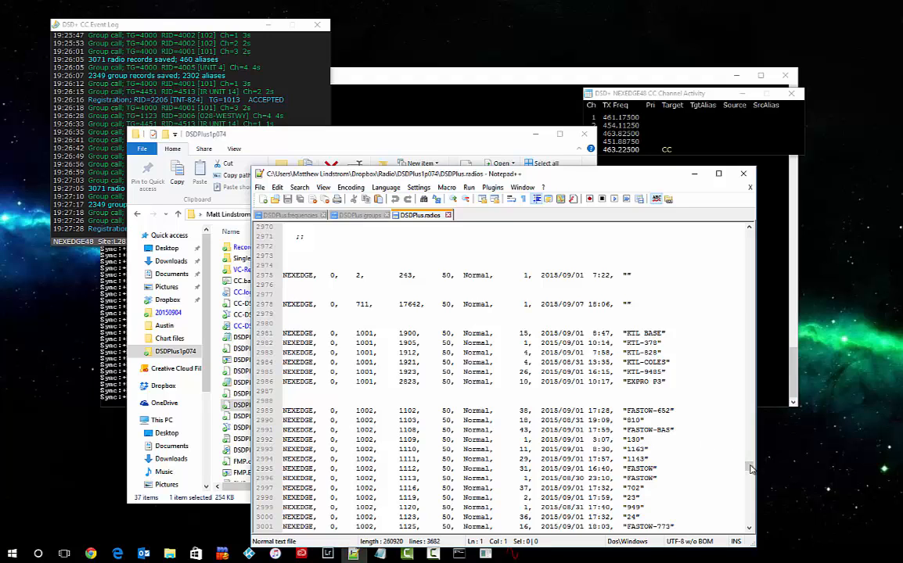
Read through the NEXEDGE radio records and their aliases from group 1001 down to group 1123.
scroll(749, 468, "down", 8)
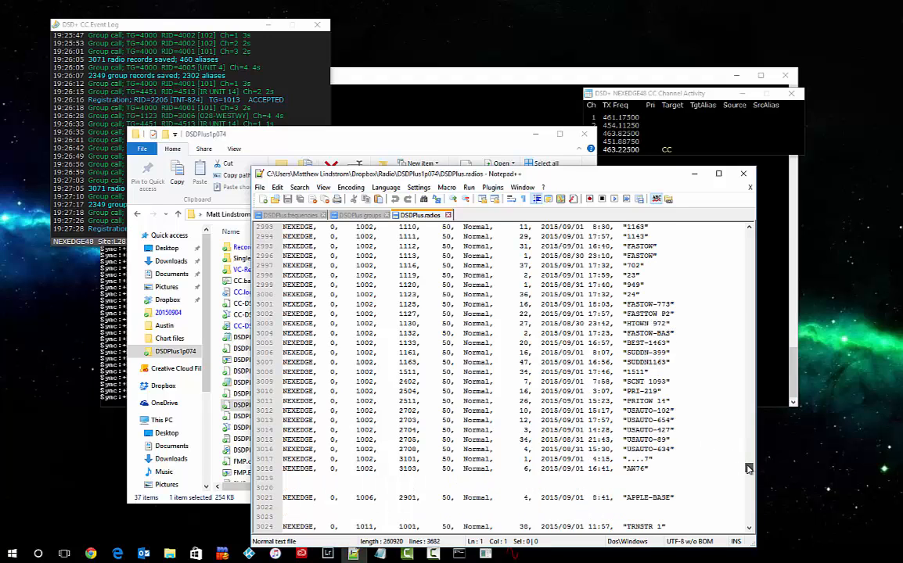
scroll(749, 468, "down", 14)
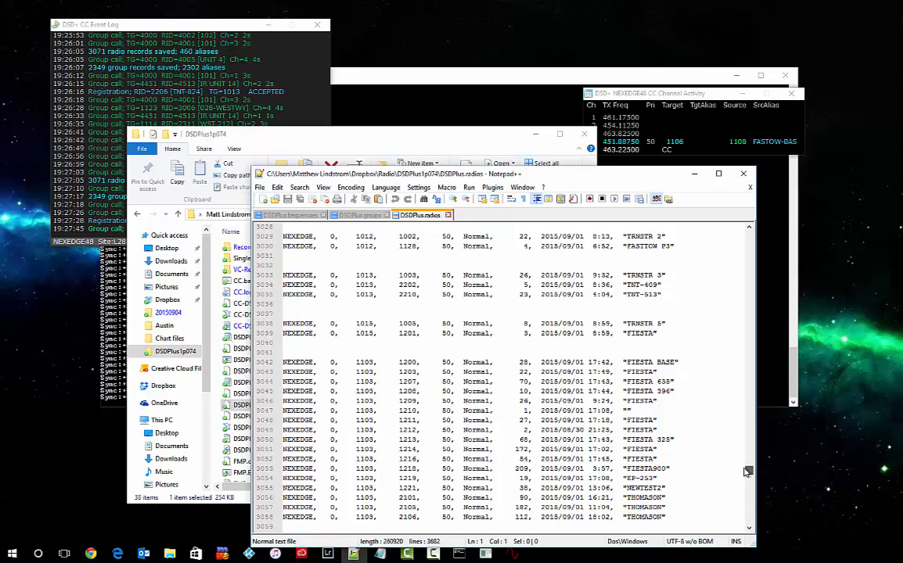
scroll(638, 447, "down", 8)
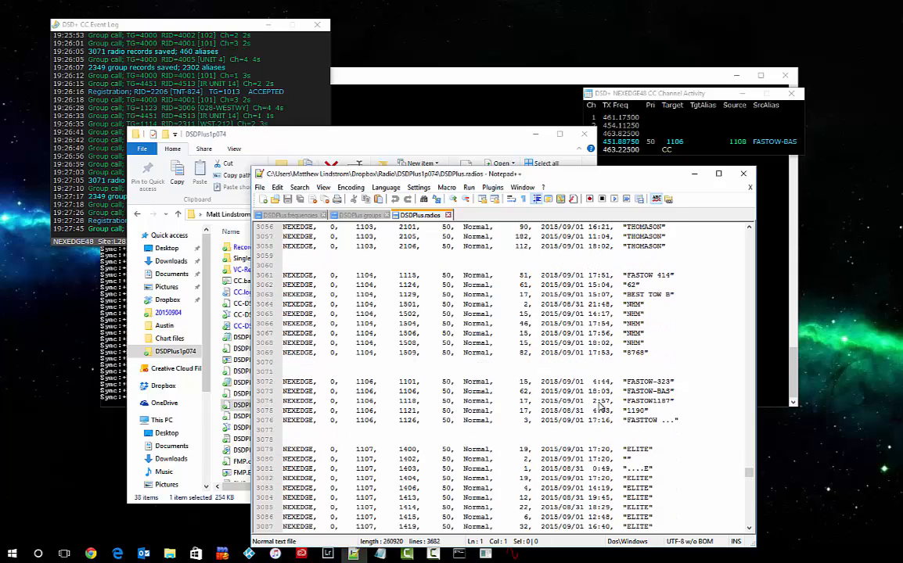
scroll(593, 391, "down", 8)
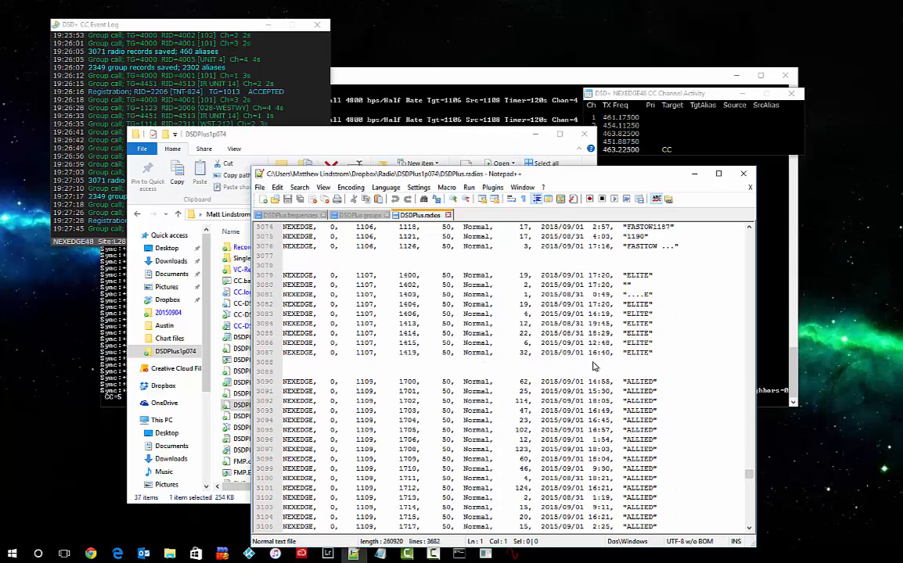
scroll(599, 364, "down", 8)
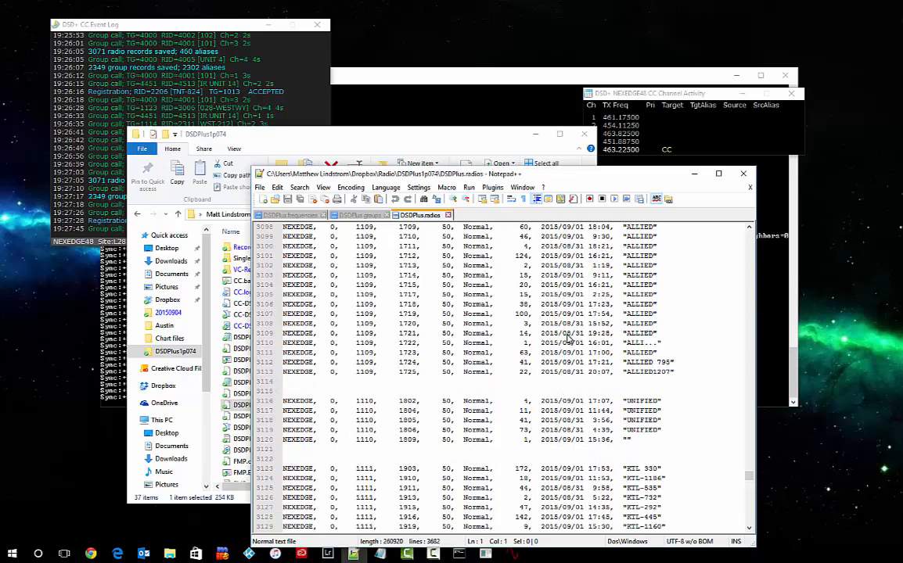
scroll(626, 360, "down", 8)
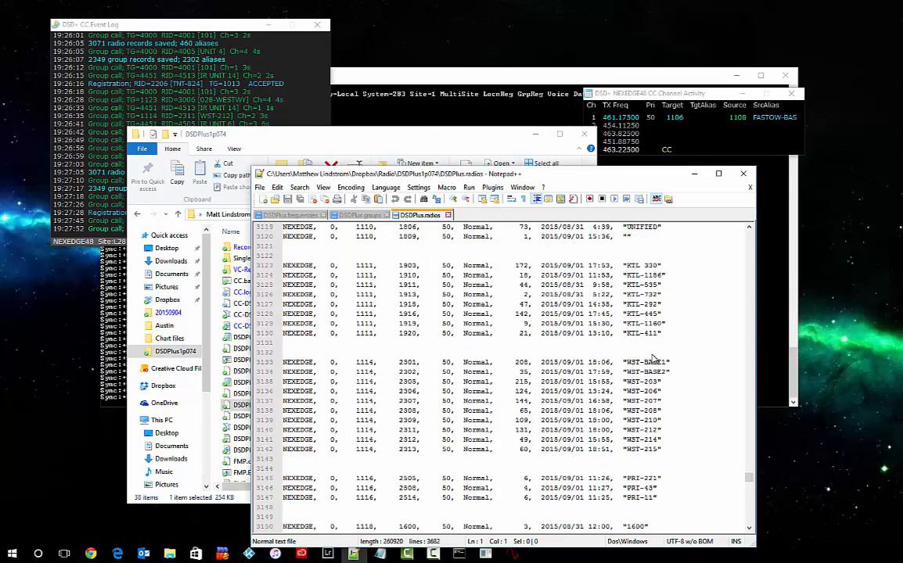
scroll(654, 358, "down", 16)
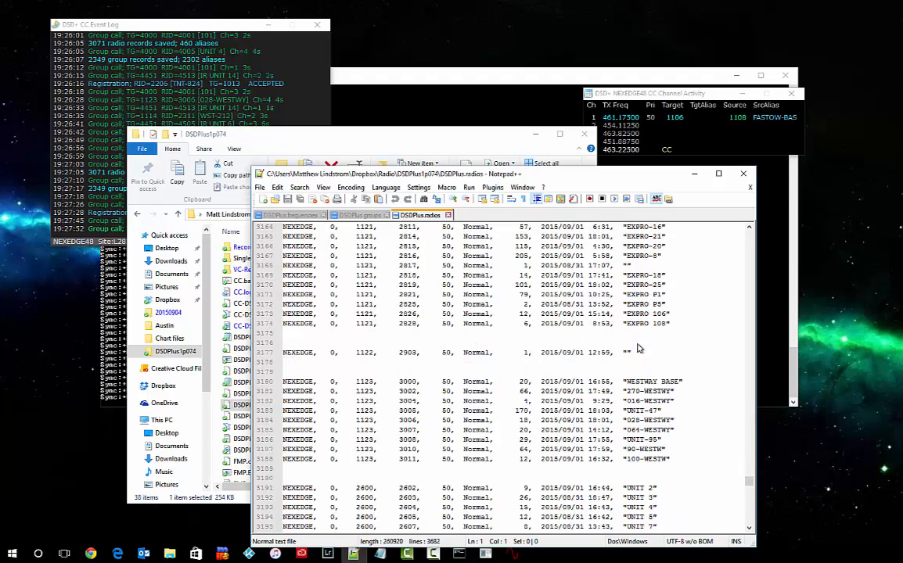
Highlight all radio records of group 2600, from UNIT 2 to UNIT 9, in DSDPlus.radios.
left_click(658, 393)
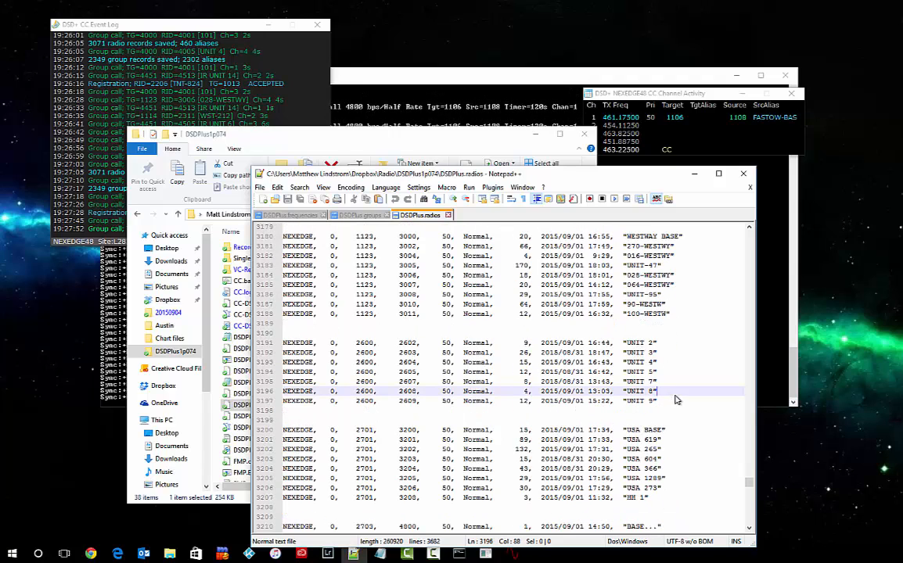
left_click_drag(659, 399, 266, 345)
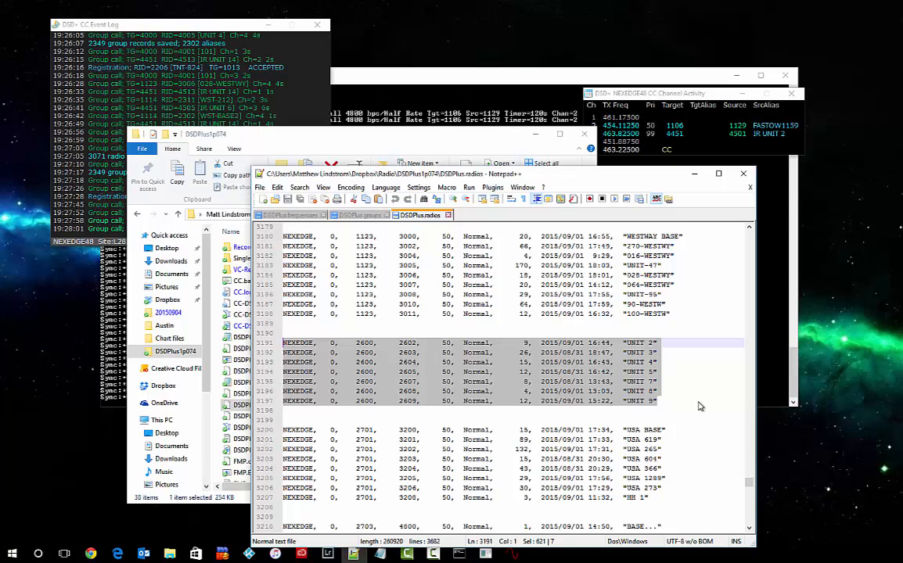
left_click(624, 382)
Check the group 4451 radio records and their priorities, go to the network 283 radio records, and minimize the editor.
left_click_drag(752, 489, 751, 491)
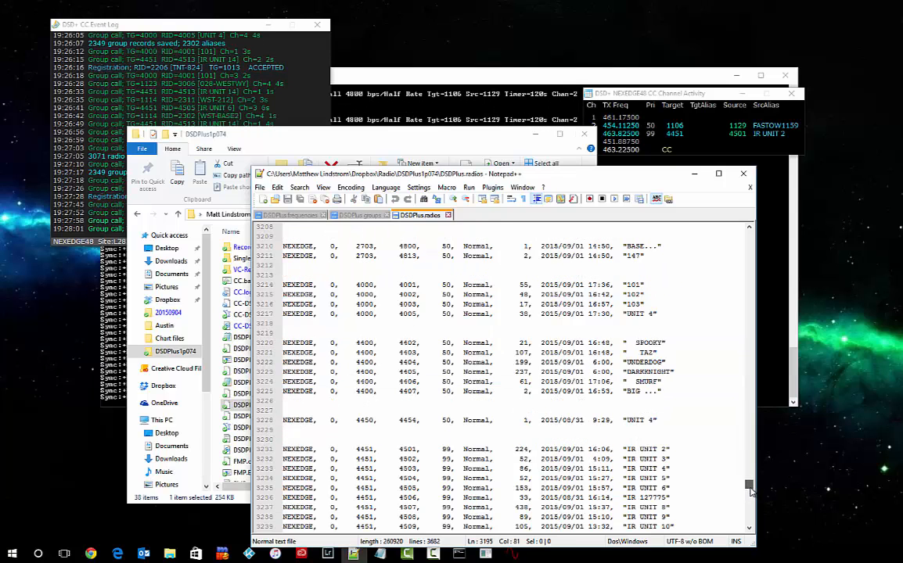
left_click_drag(749, 486, 749, 490)
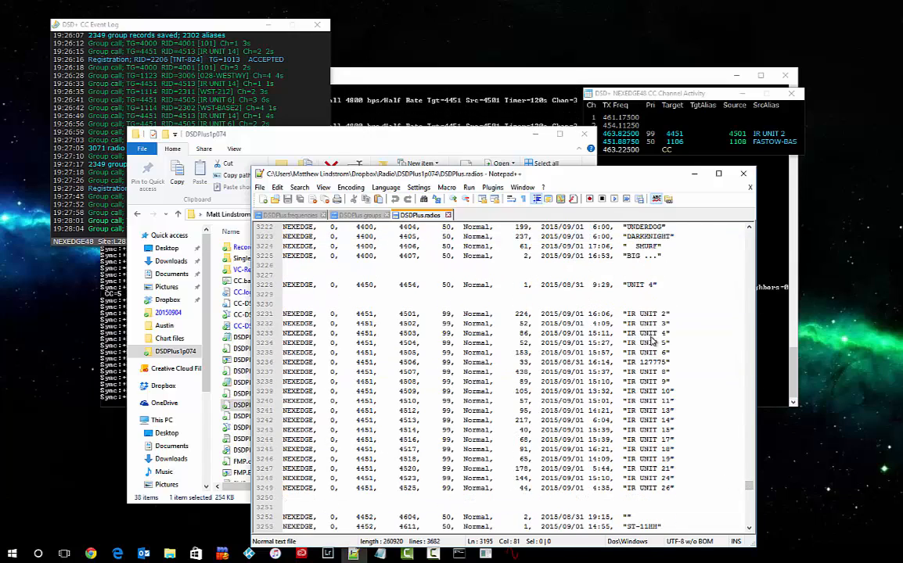
left_click_drag(595, 340, 676, 490)
left_click(680, 490)
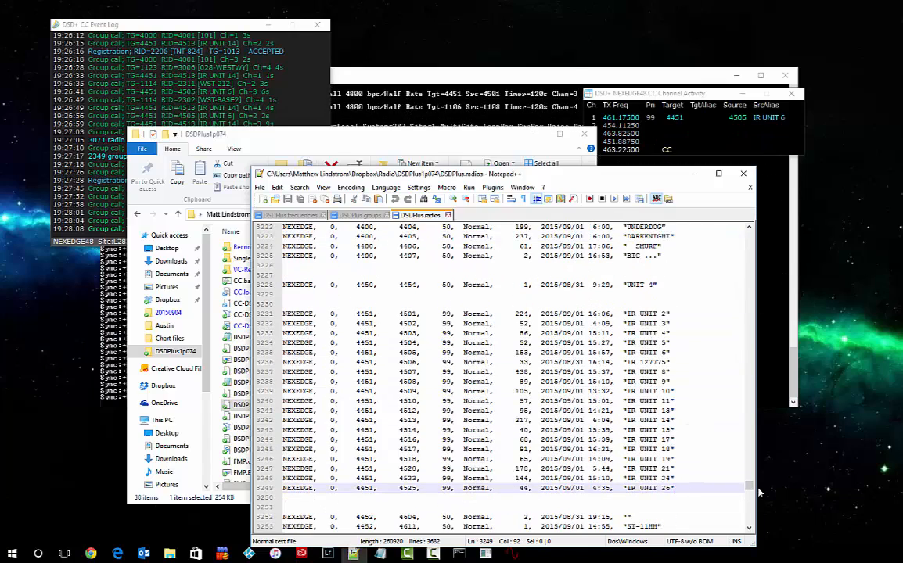
left_click_drag(749, 490, 747, 521)
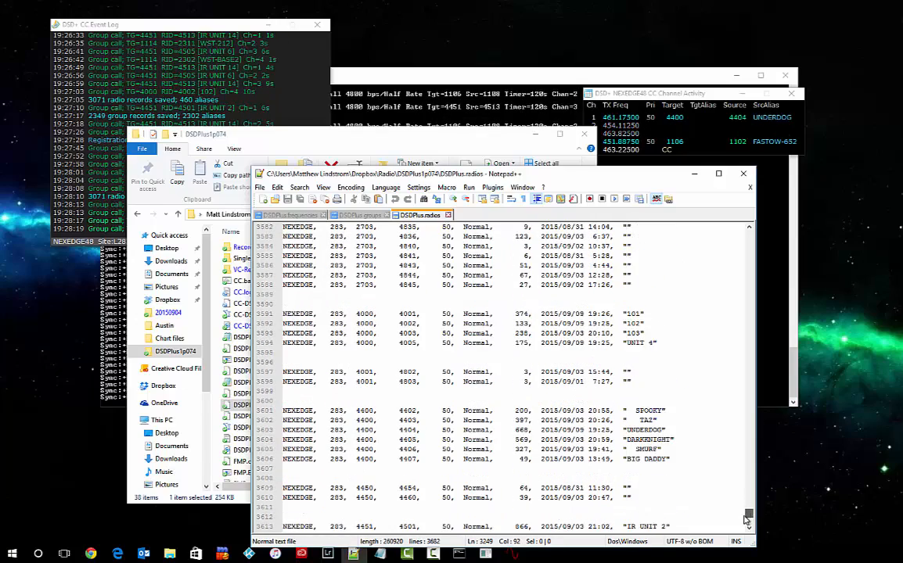
left_click(695, 175)
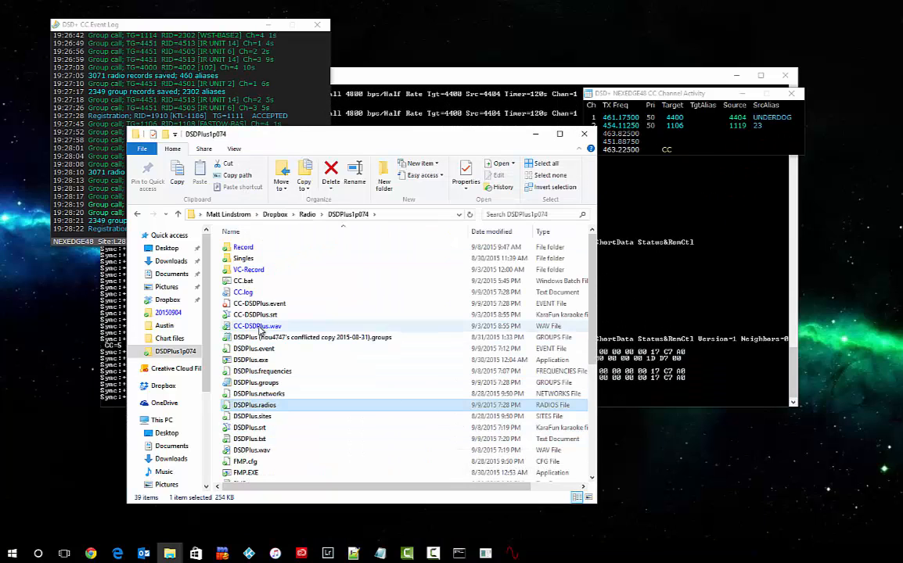
Open FMP-VC.bat for editing, set its frequency correction value to 68.0, and save and close the file.
left_click_drag(592, 354, 592, 455)
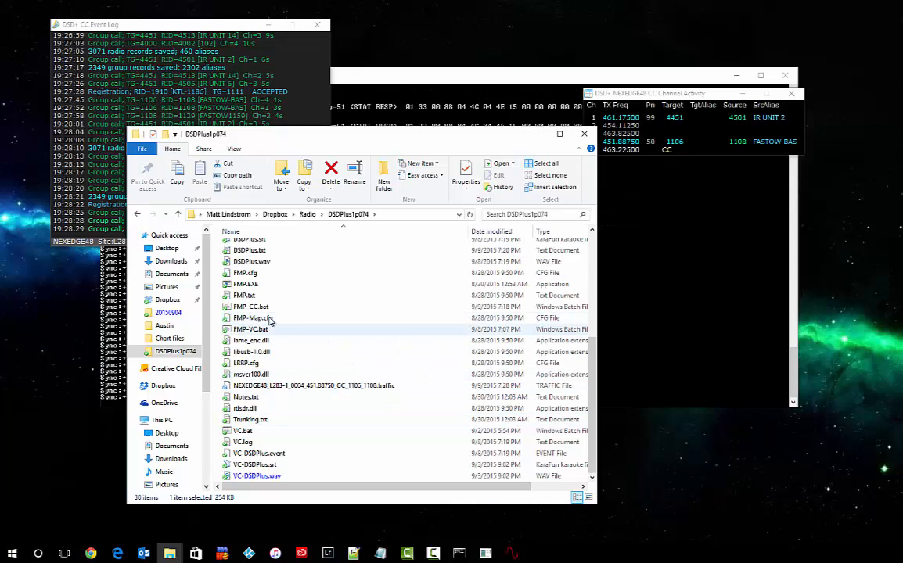
right_click(252, 329)
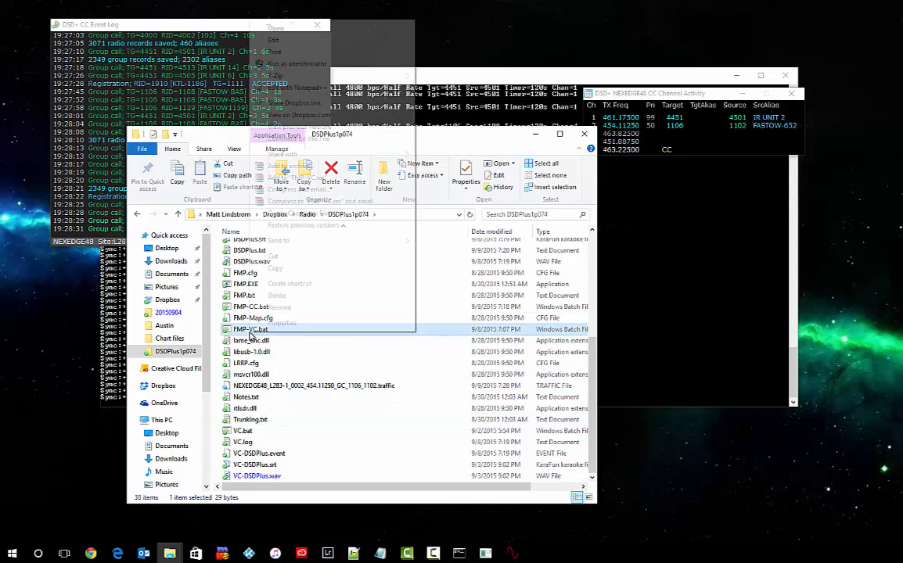
left_click(281, 39)
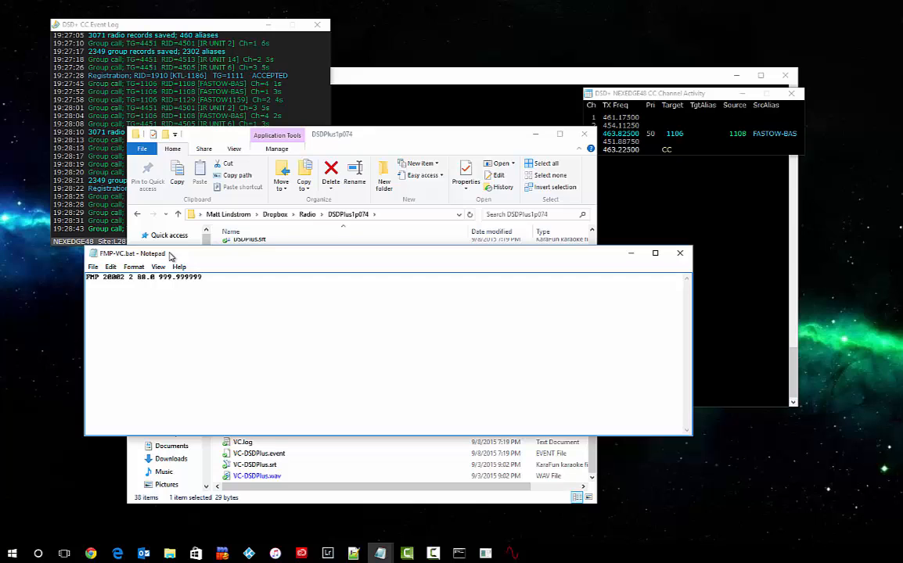
key("BackSpace")
type("6")
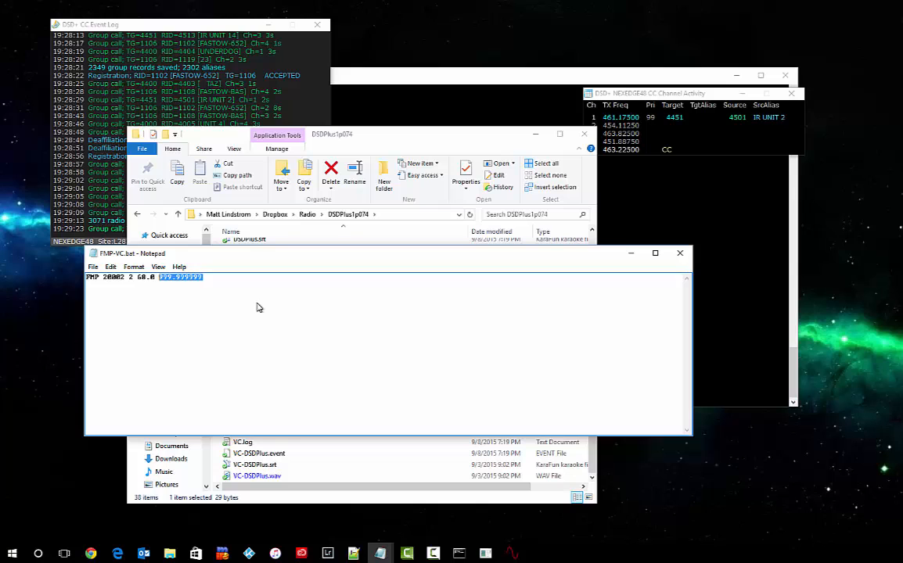
left_click(257, 308)
left_click(93, 266)
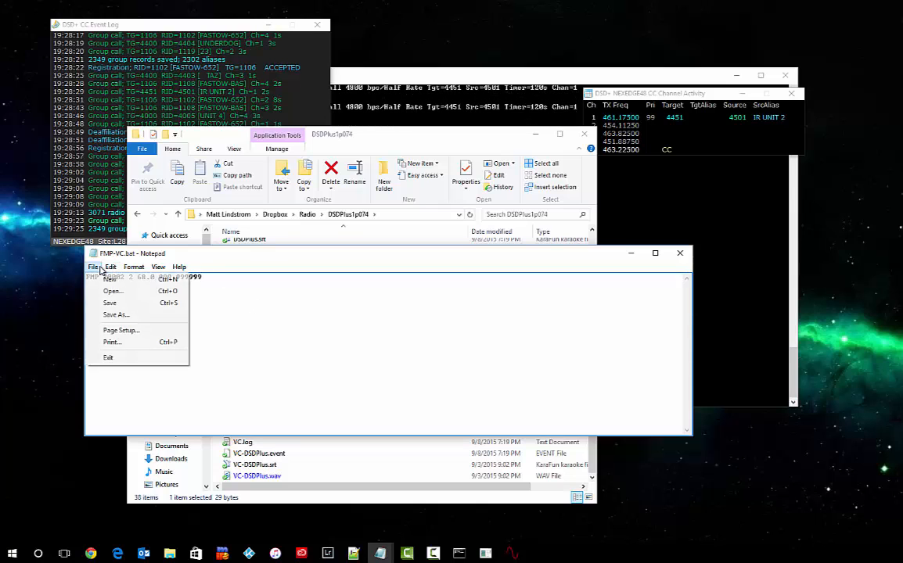
left_click(110, 301)
left_click(680, 253)
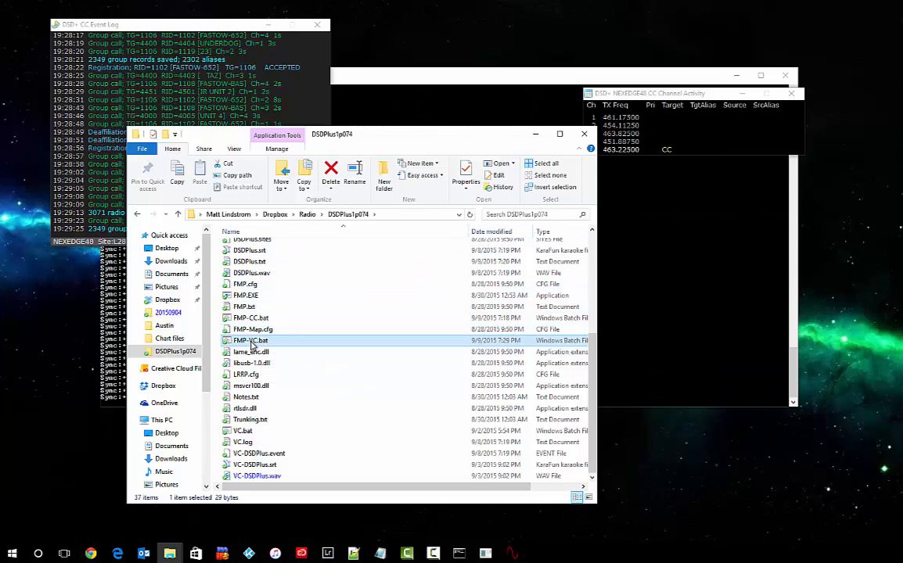
Run FMP-VC.bat and place the FMP VC window in the clear area beside the folder window, below the CC console.
double_click(252, 342)
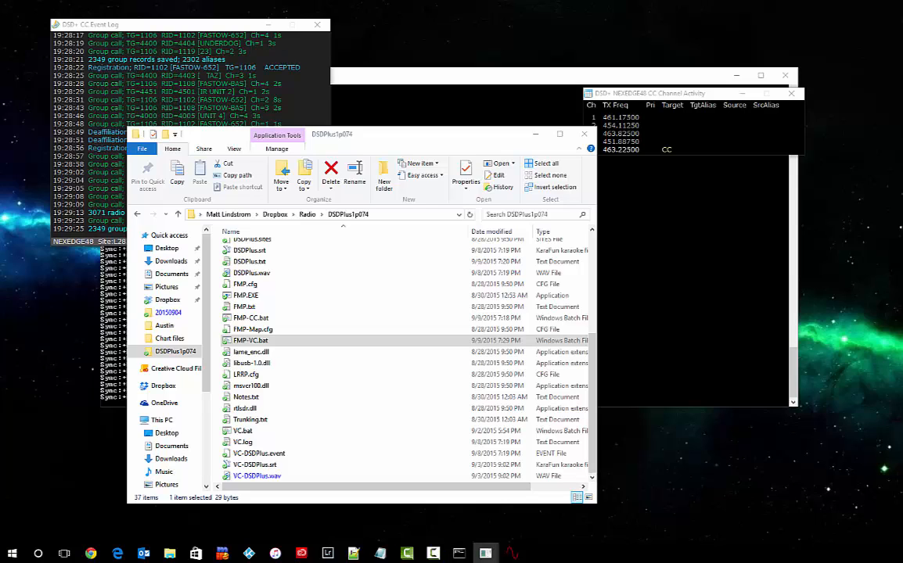
left_click_drag(246, 50, 723, 126)
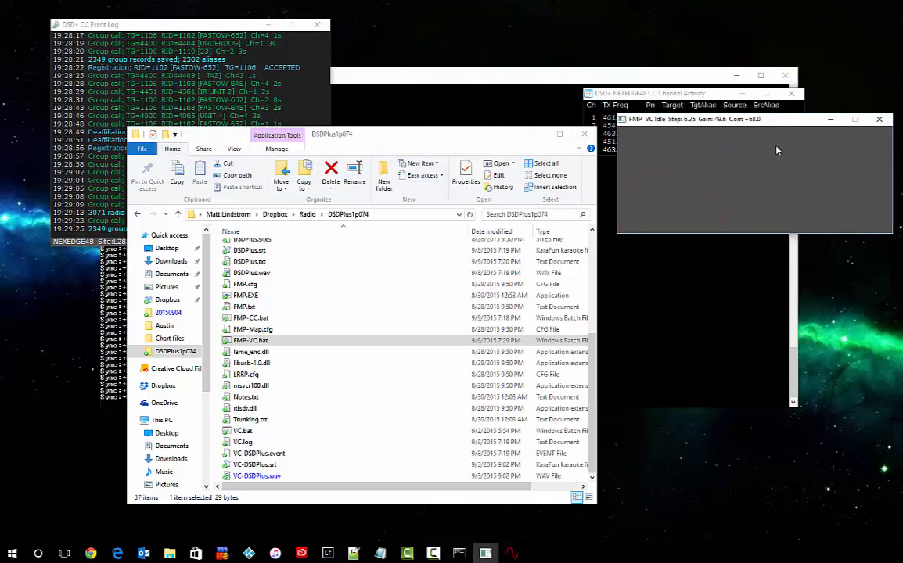
left_click_drag(777, 151, 759, 442)
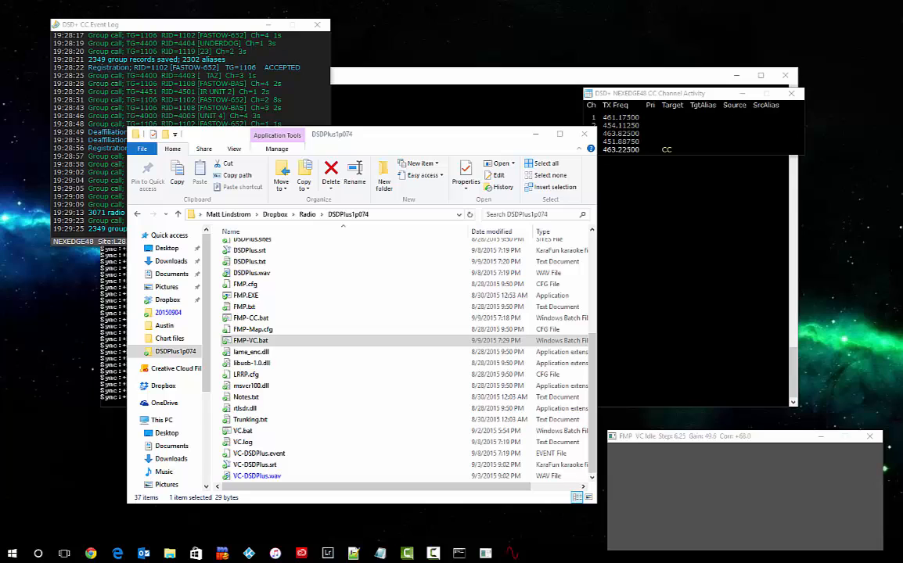
Find VC.bat in the DSDPlus1p074 folder and run it to start the voice channel decoder.
left_click(261, 285)
scroll(261, 286, "up", 2)
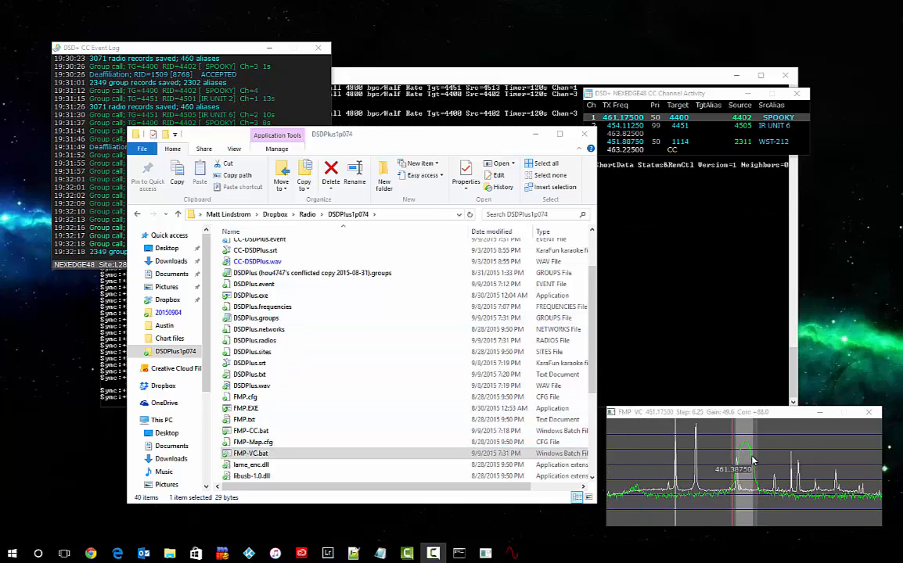
left_click(244, 431)
scroll(247, 430, "down", 4)
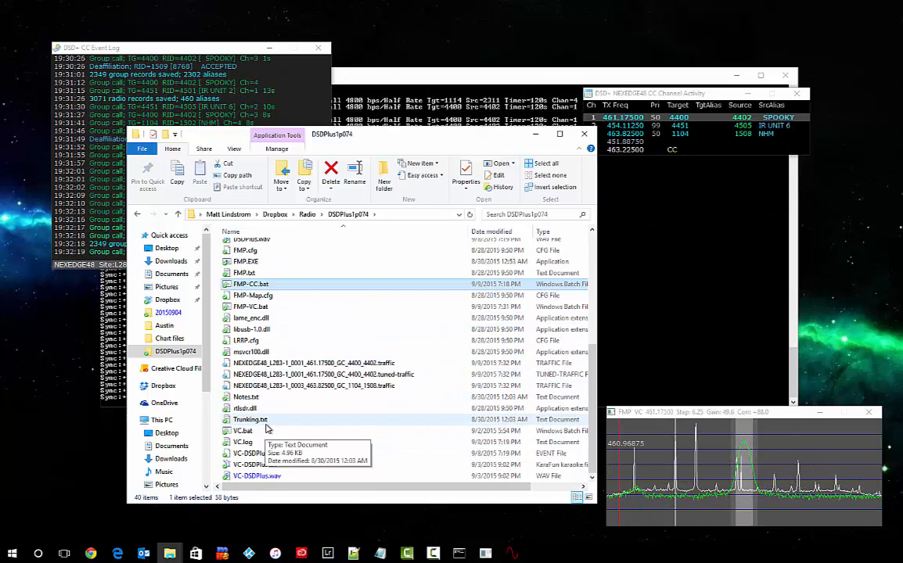
left_click(252, 433)
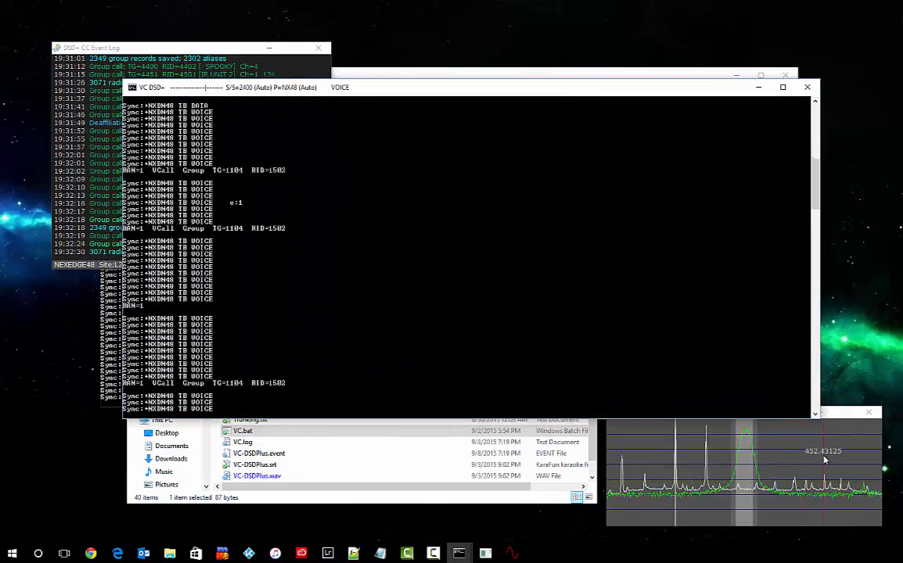
Move the FMP VC window out of the way and place the VC Channel Activity window below the VC DSD+ console.
left_click(747, 427)
left_click_drag(751, 413, 0, 321)
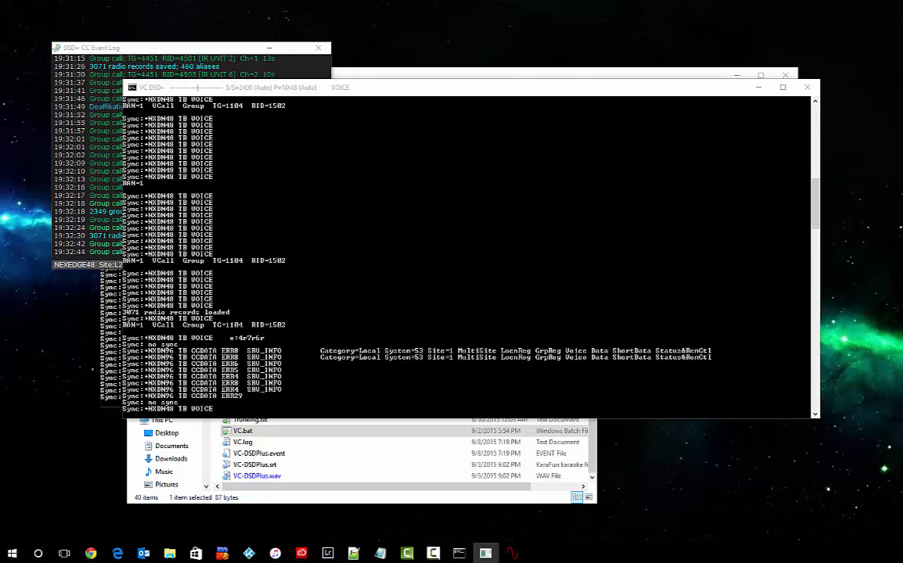
left_click_drag(187, 281, 736, 460)
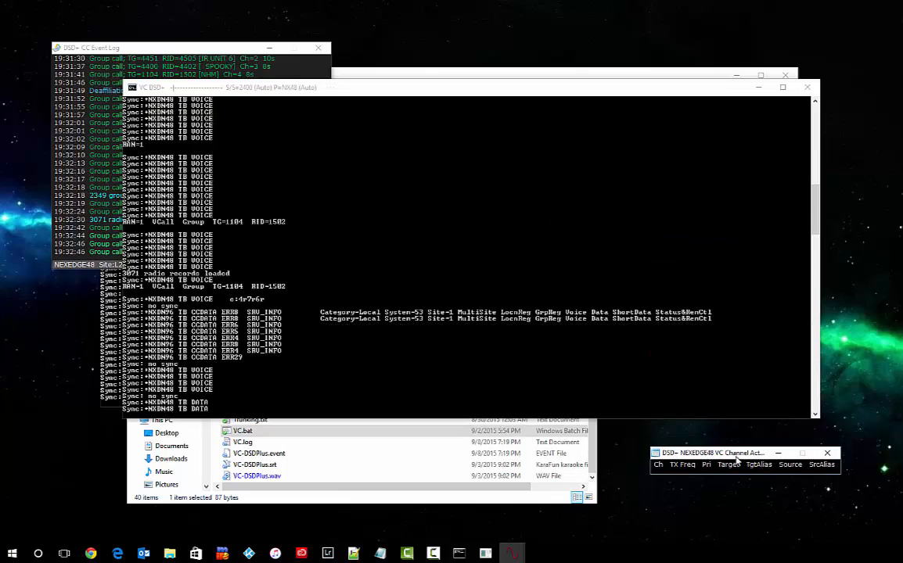
Minimize the VC DSD+ console and the DSDPlus1p074 folder window, and shrink the CC DSD+ console into the desktop's lower-left corner.
left_click(759, 89)
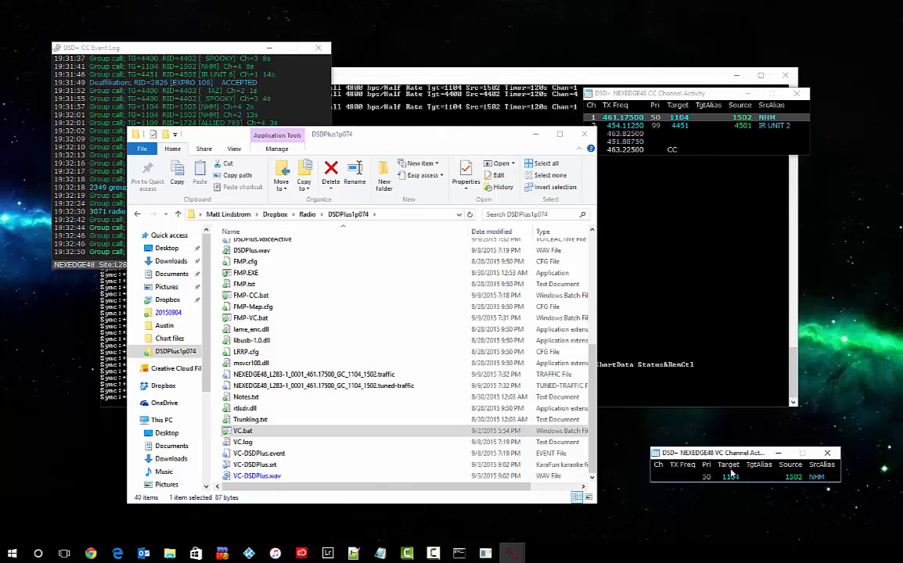
left_click(535, 134)
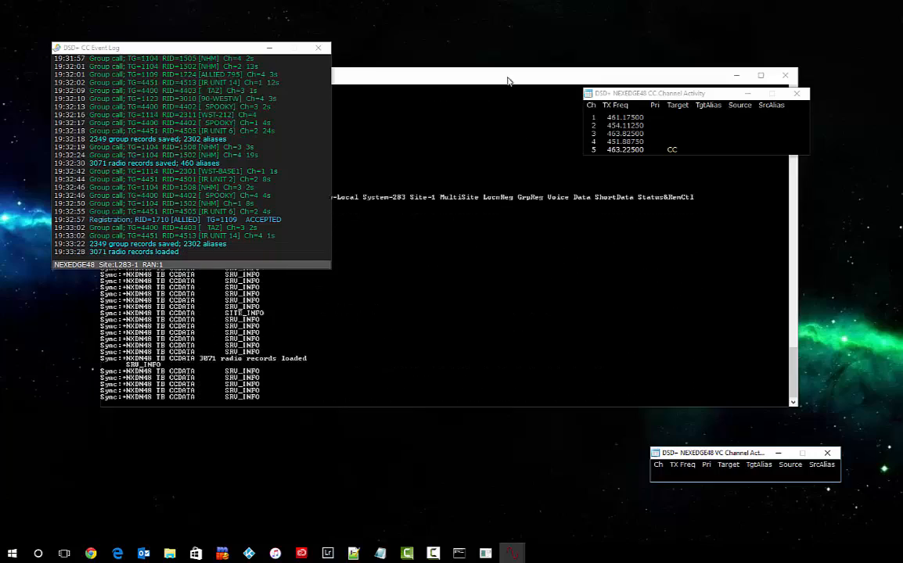
left_click_drag(508, 78, 412, 216)
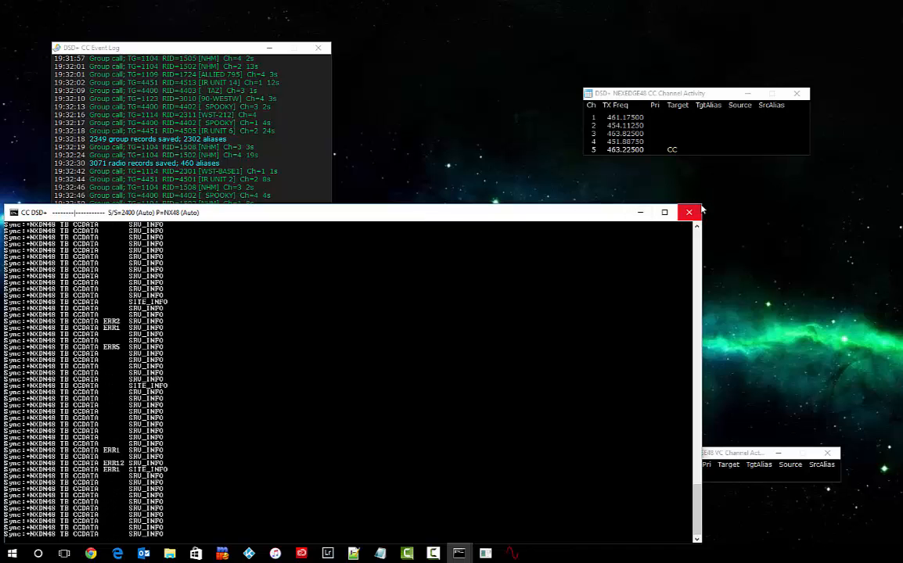
left_click_drag(702, 210, 349, 438)
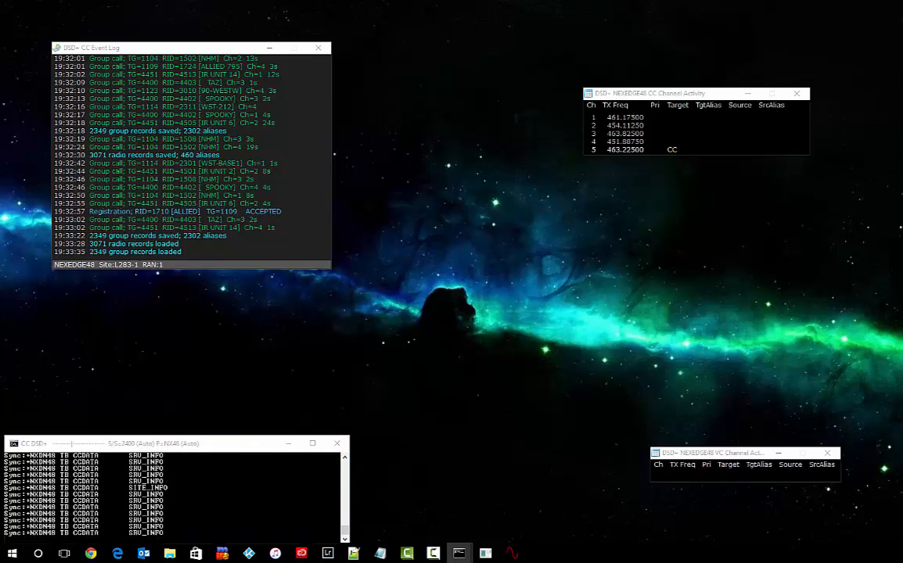
Bring back the VC DSD+ console, shrink it, and place it beside the CC DSD+ console.
left_click(417, 500)
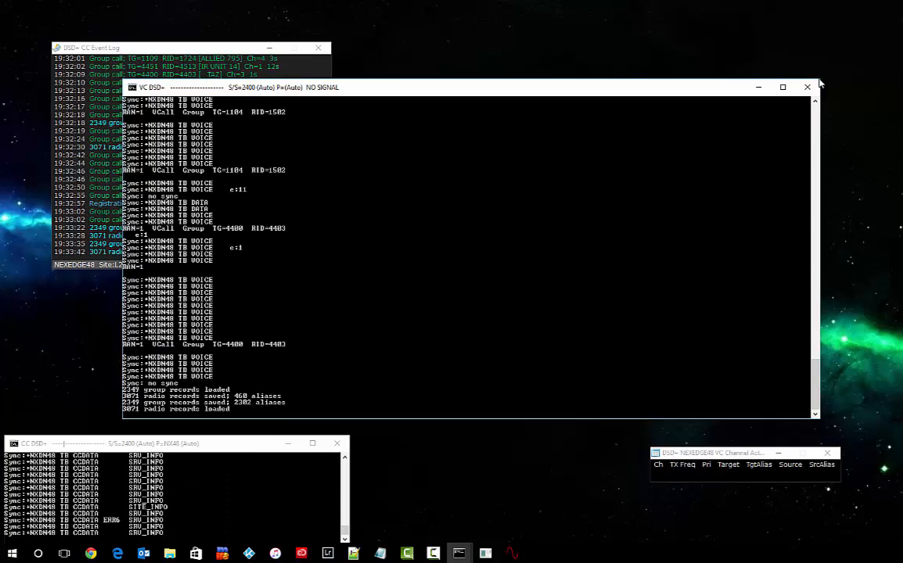
left_click_drag(819, 84, 512, 309)
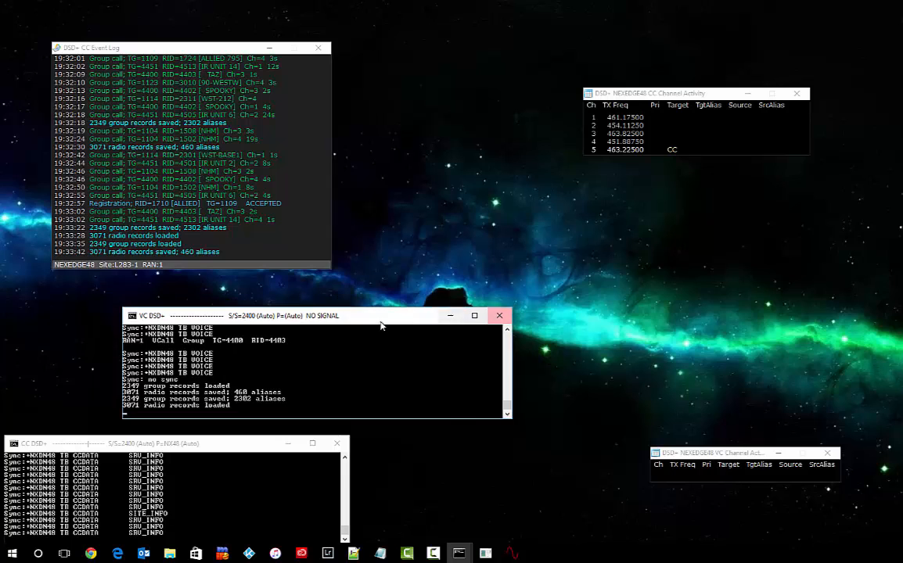
left_click_drag(388, 327, 609, 448)
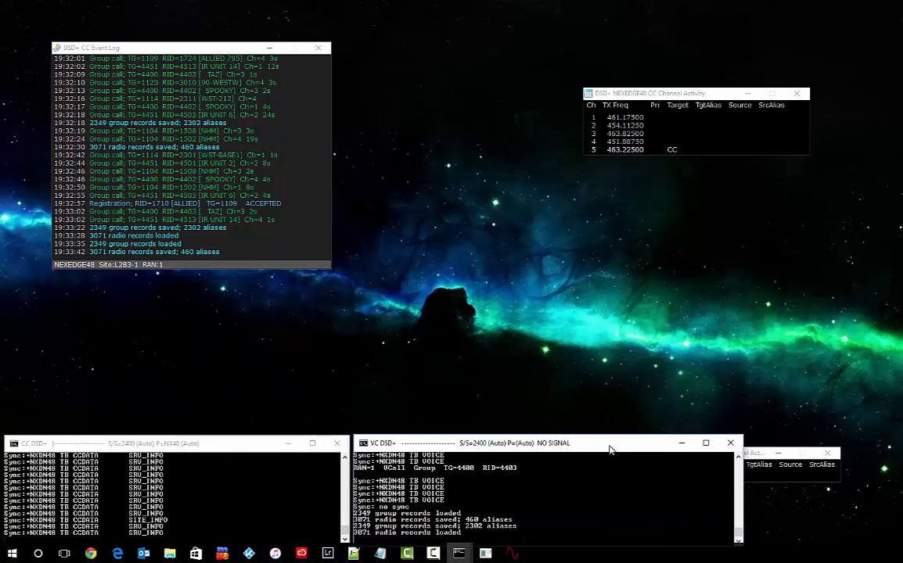
Place the VC Channel Activity window below the CC Channel Activity window and move the CC Event Log into the desktop's upper-left corner.
left_click_drag(757, 454, 716, 165)
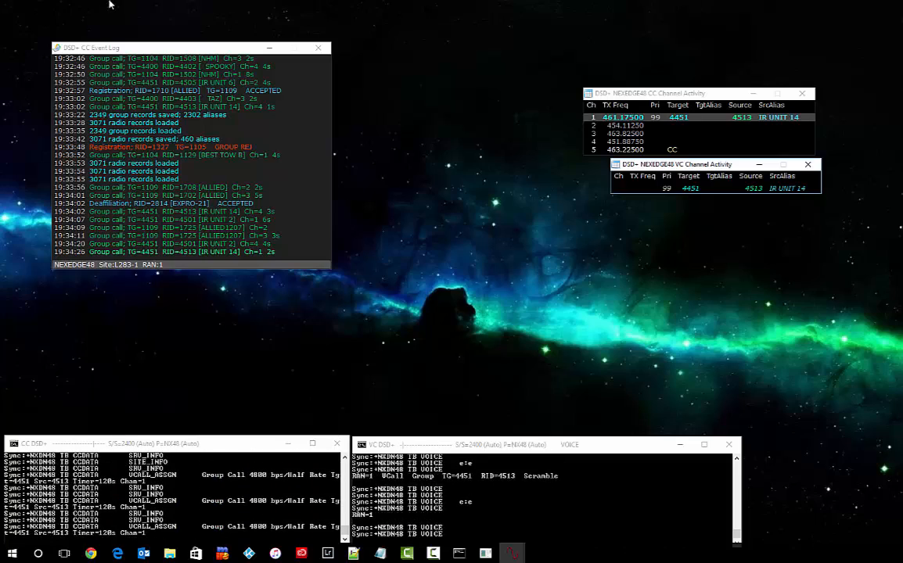
left_click_drag(96, 50, 44, 29)
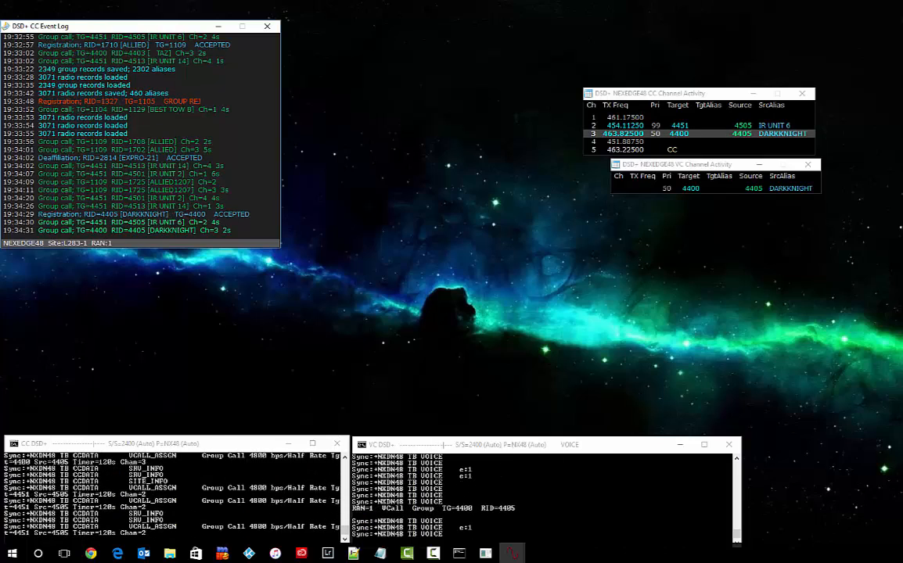
left_click_drag(364, 134, 369, 27)
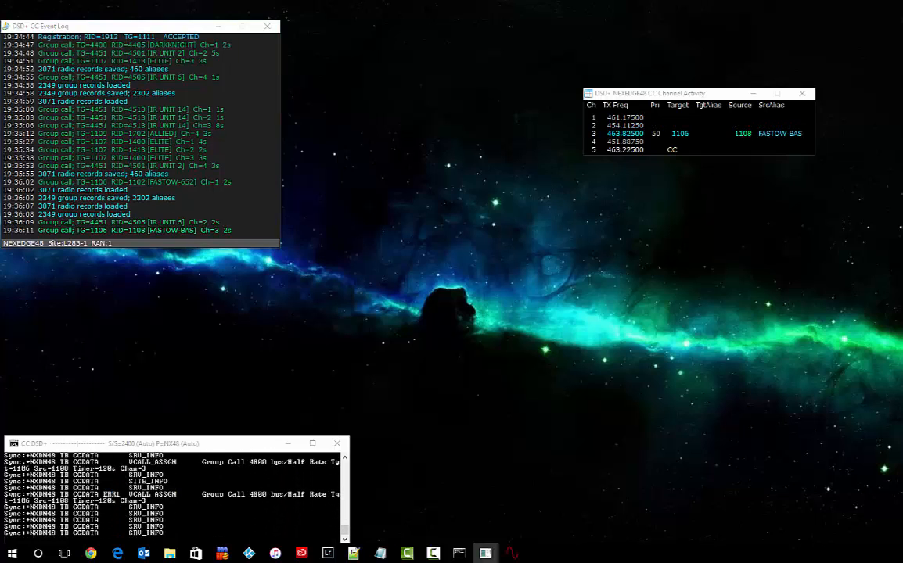
Quit the control channel DSD+ decoder and its FMP receiver, and minimize the remaining command window.
left_click(141, 27)
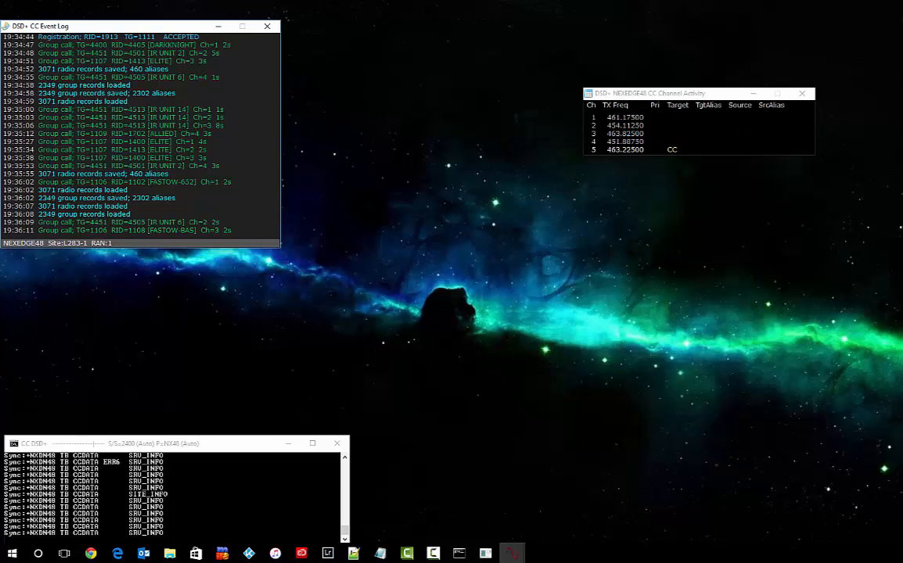
left_click(606, 93)
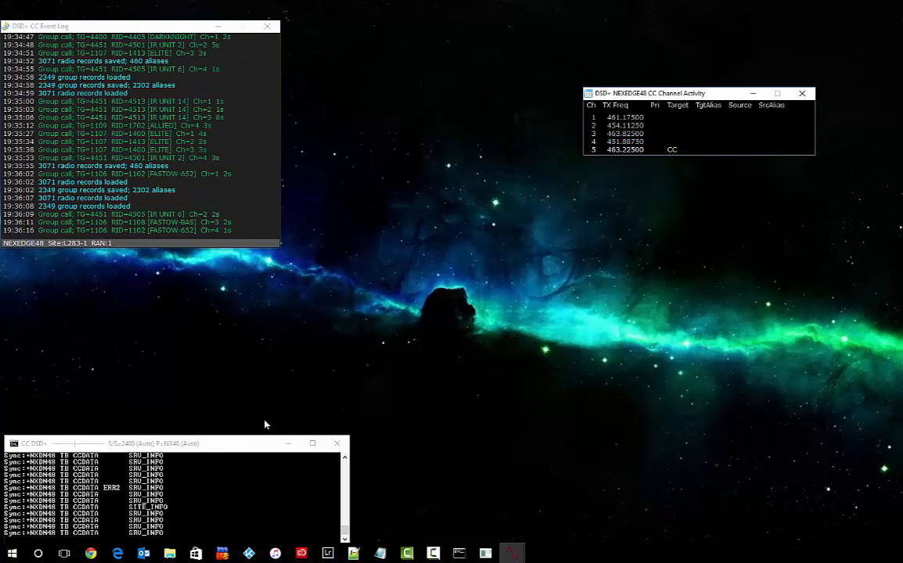
left_click(243, 439)
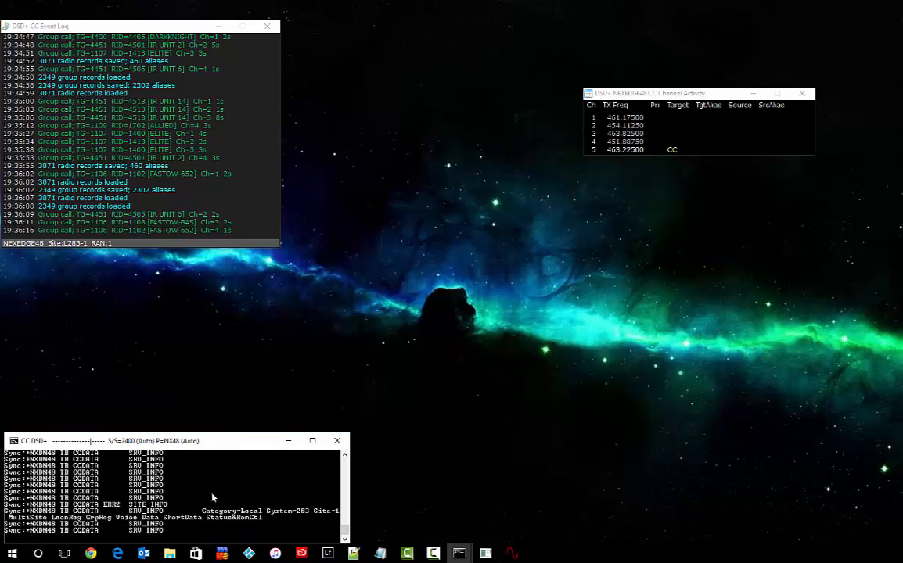
key("Escape")
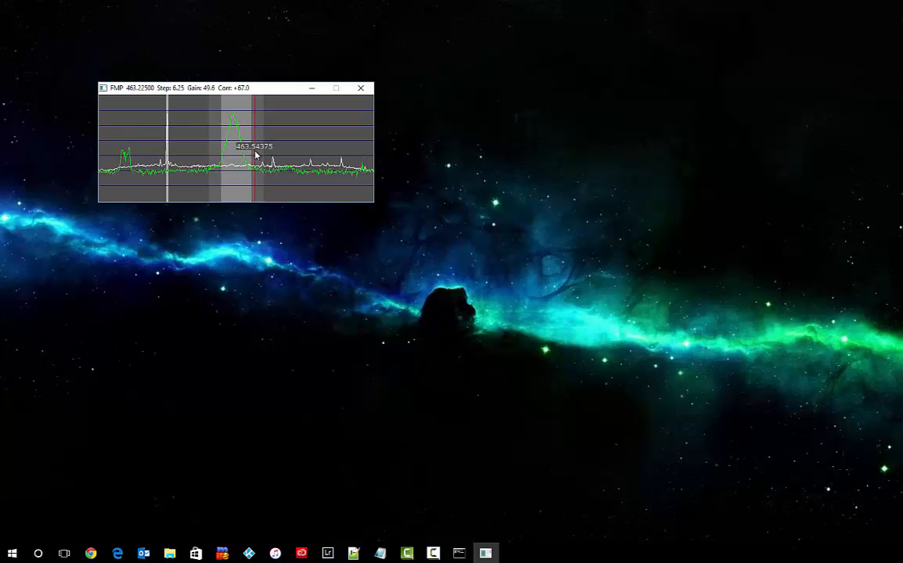
key("Escape")
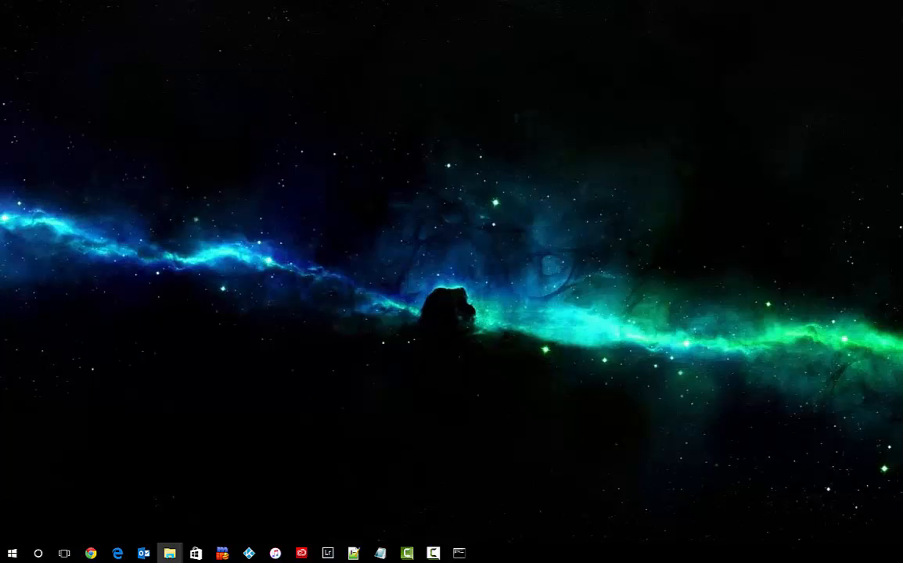
key("alt+Tab")
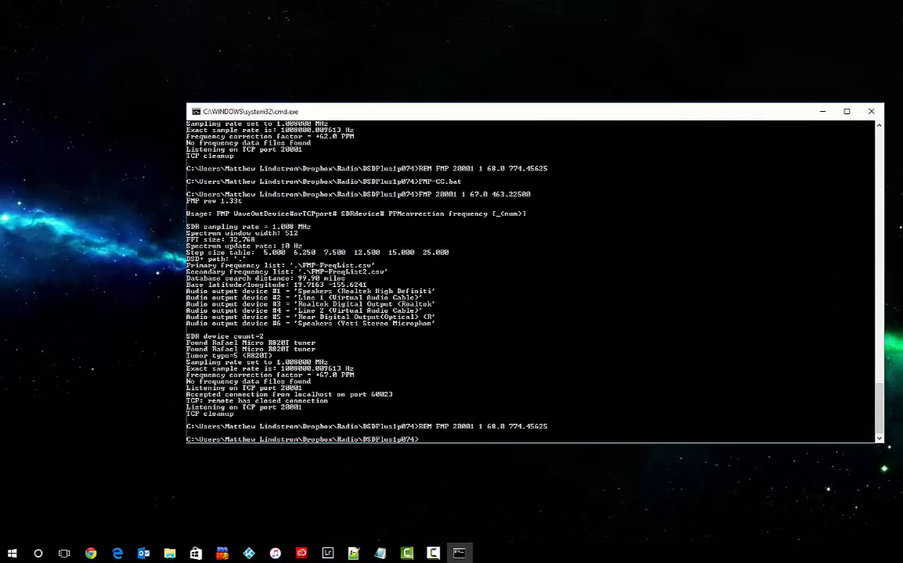
left_click(822, 112)
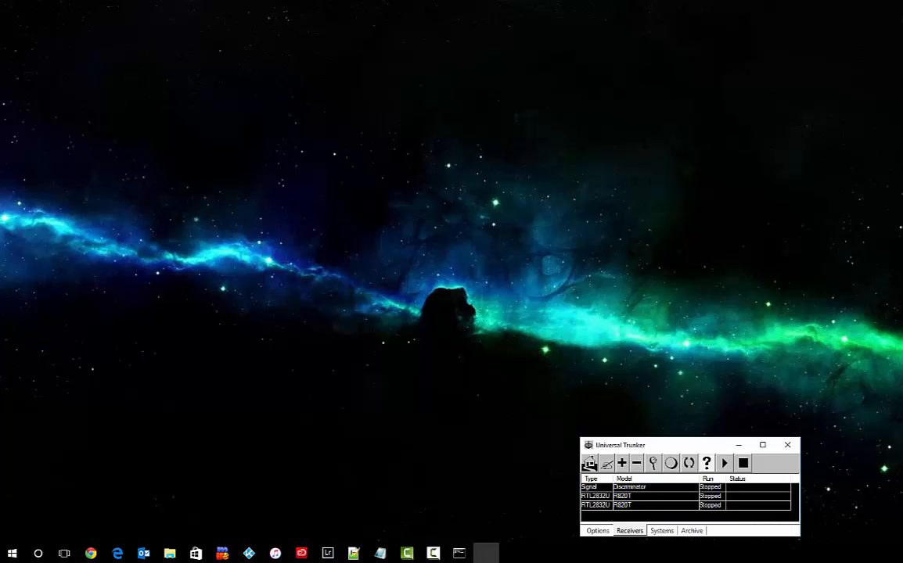
In Universal Trunker, create a new RTL2832 receiver and enlarge its settings window to show all its properties.
left_click_drag(651, 445, 424, 147)
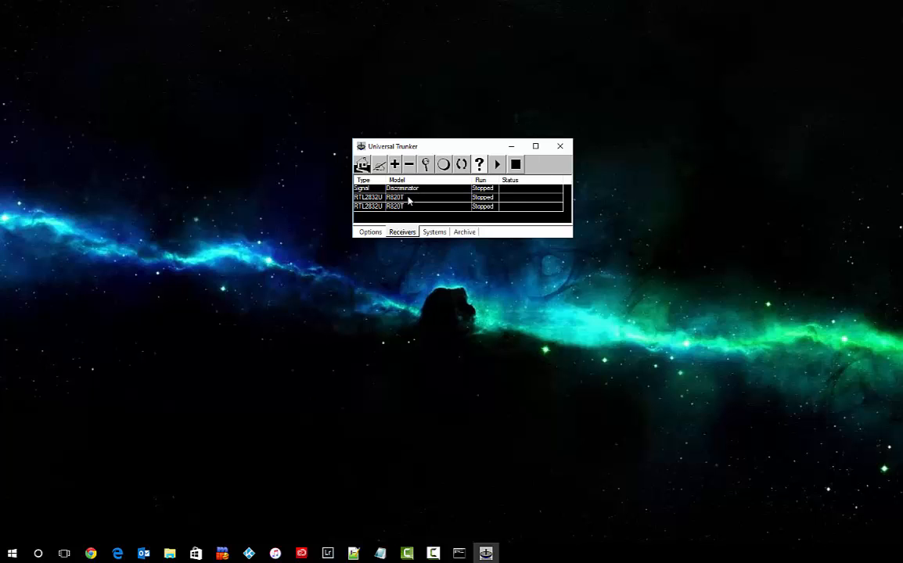
left_click(360, 160)
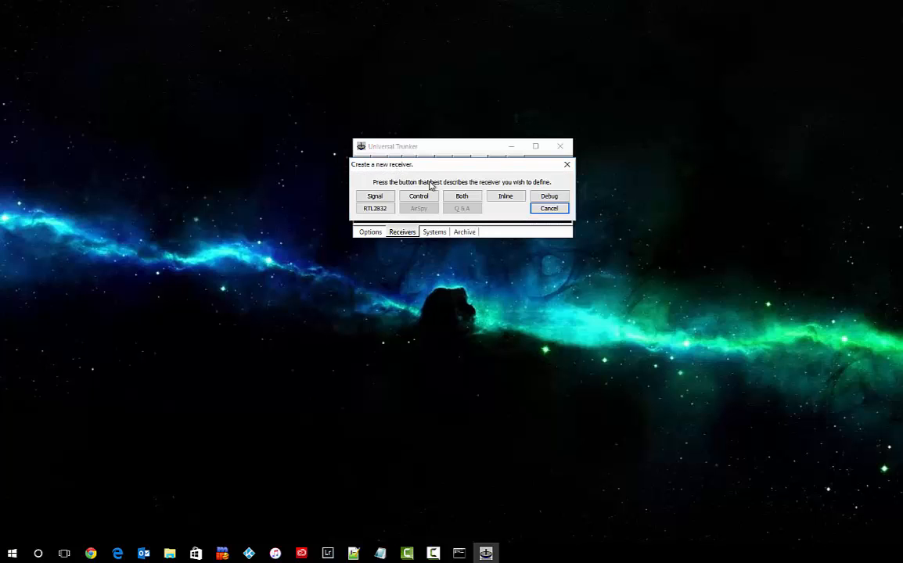
left_click(377, 210)
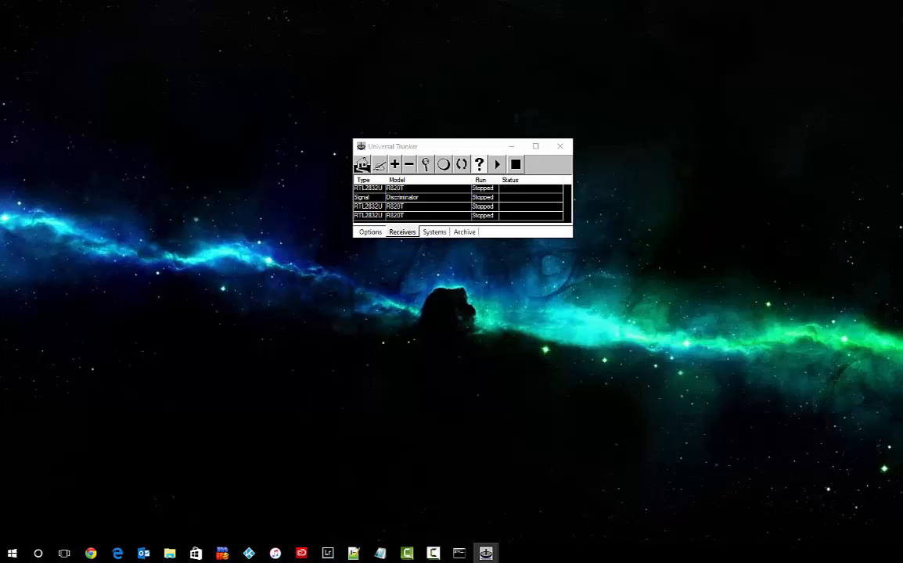
left_click_drag(0, 179, 157, 94)
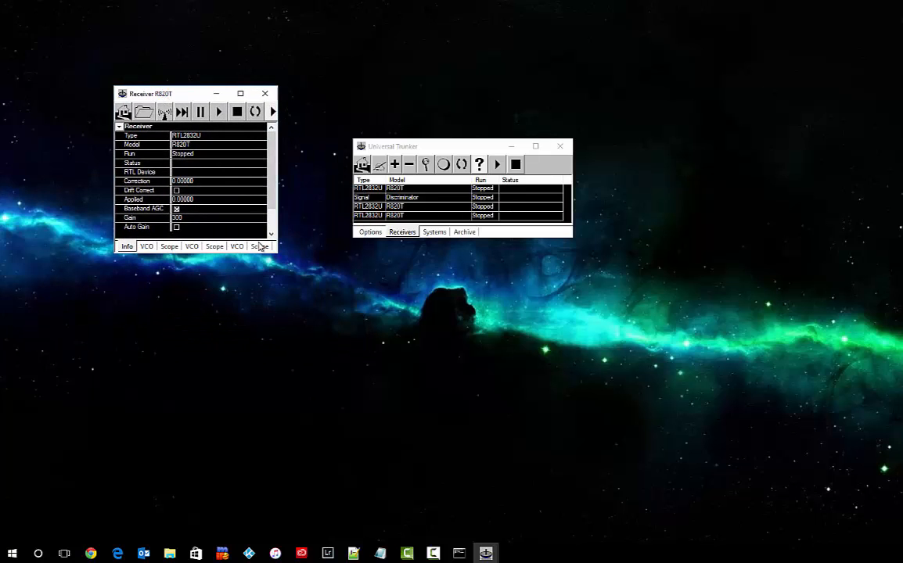
left_click_drag(277, 256, 338, 445)
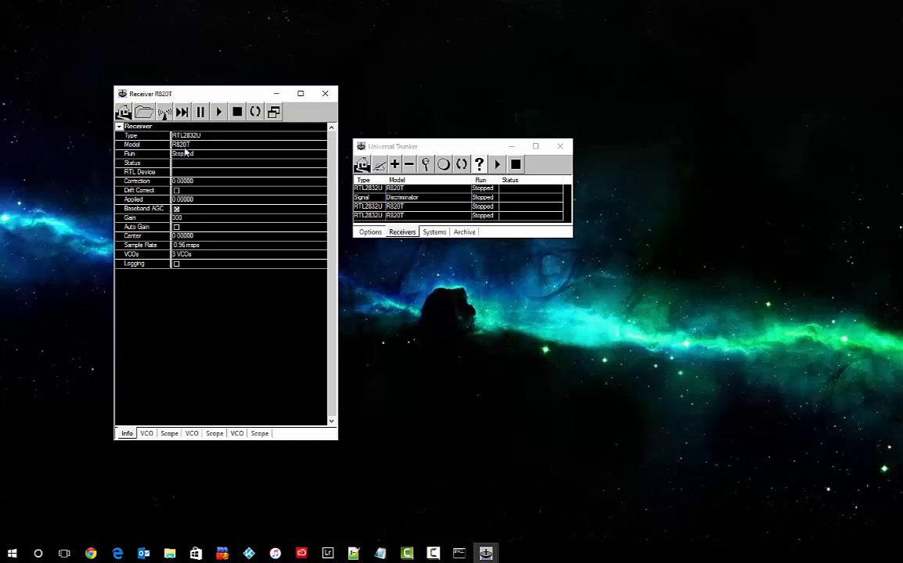
left_click(186, 146)
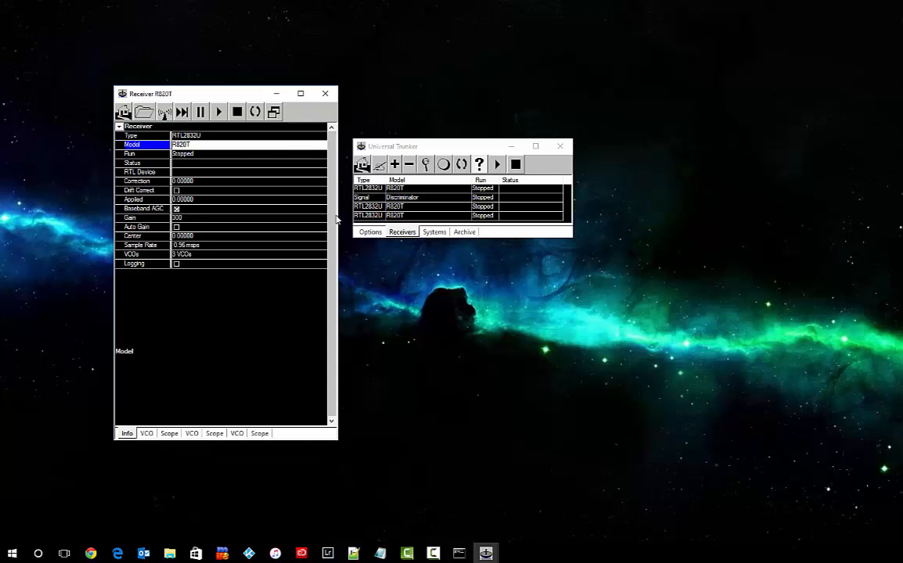
mouse_move(340, 221)
left_mouse_down()
mouse_move(356, 221)
mouse_move(335, 220)
left_mouse_up()
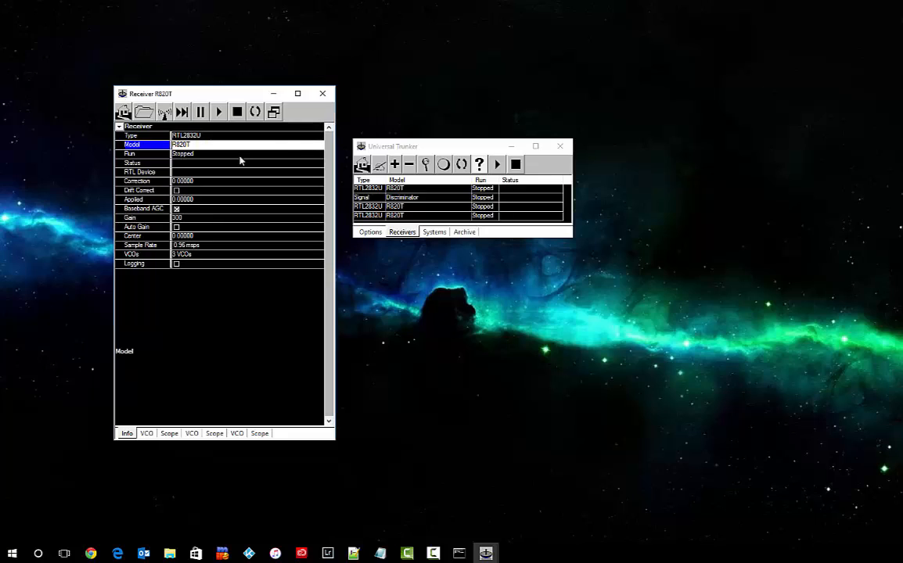
Set the new receiver to 1 VCO and a sample rate of 2.048 msps.
left_click(200, 256)
left_click(205, 260)
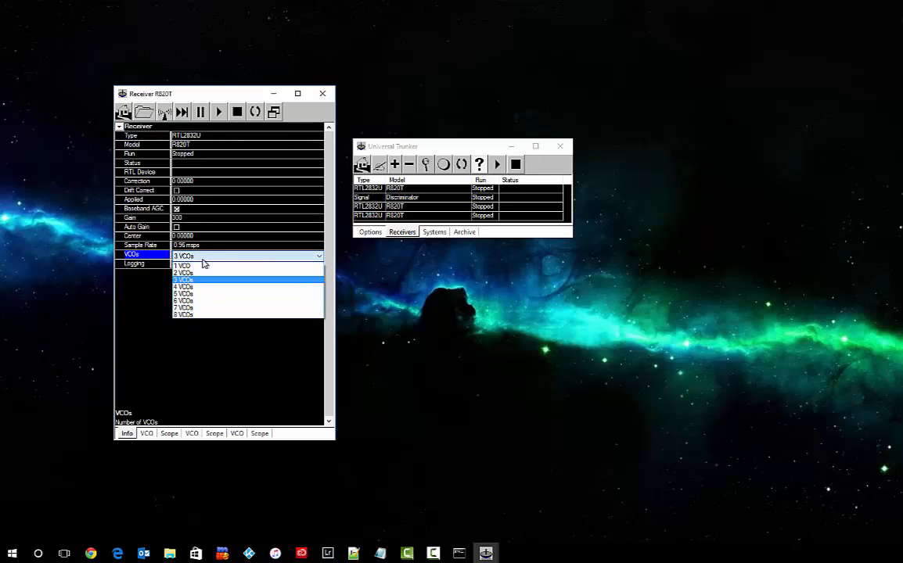
left_click(197, 266)
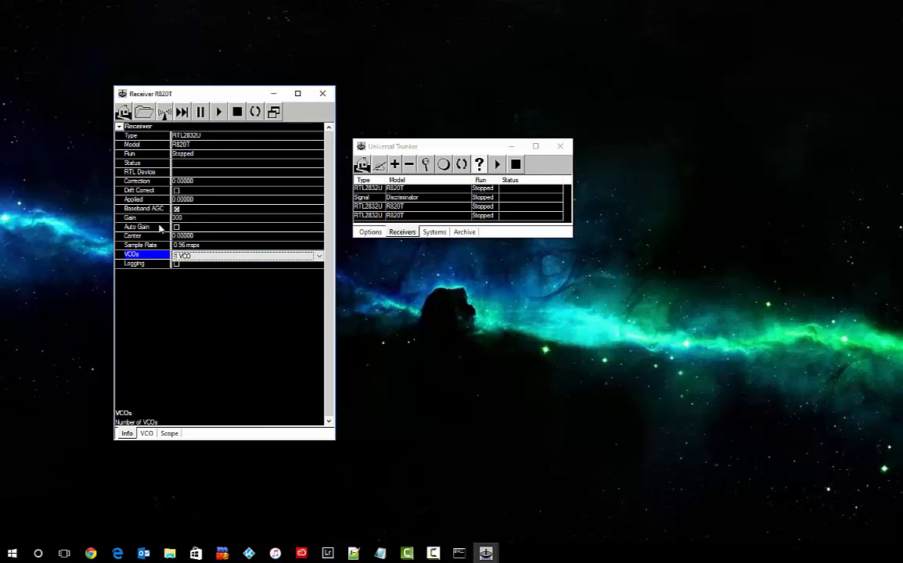
left_click(205, 246)
left_click(207, 247)
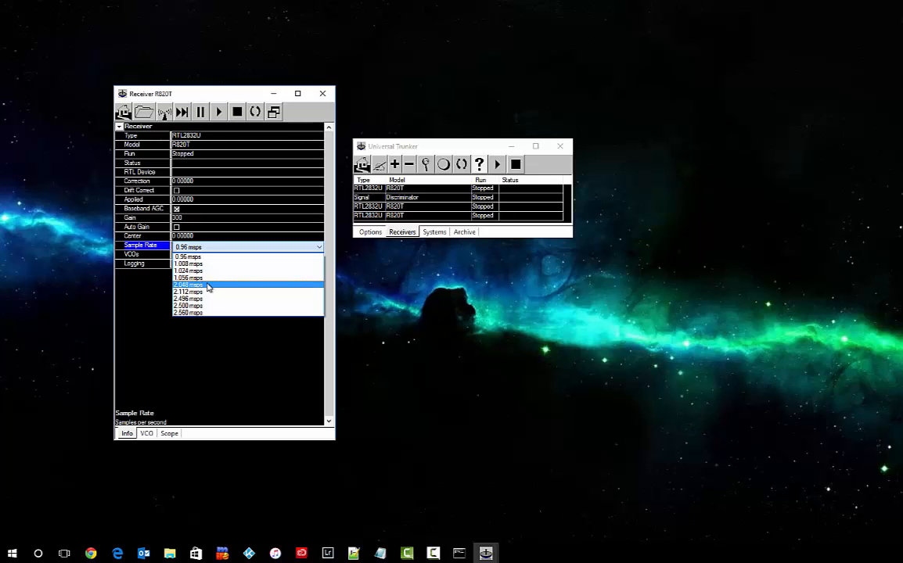
left_click(207, 288)
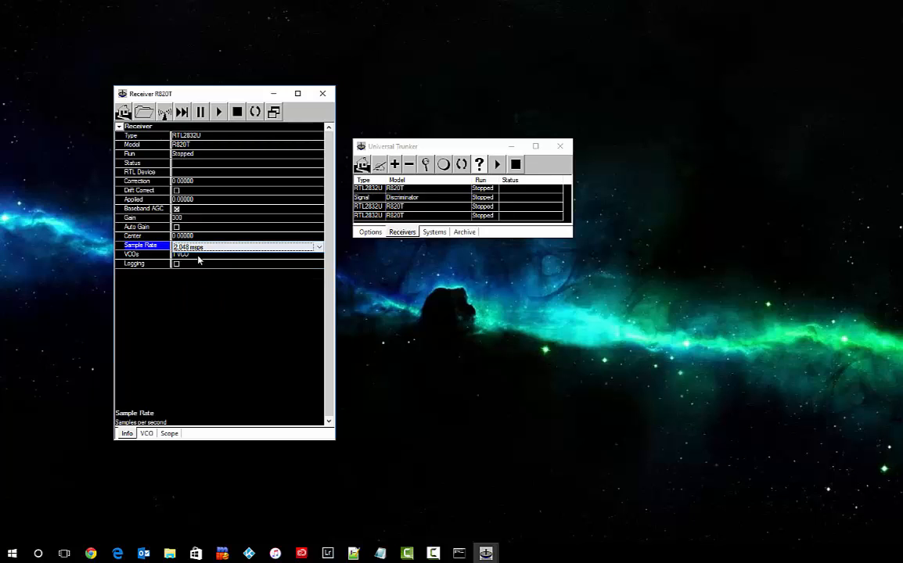
Assign RTL device RTL2838UHIDIR:00000001 to the new receiver and set its correction to 68 parts per million.
left_click(192, 172)
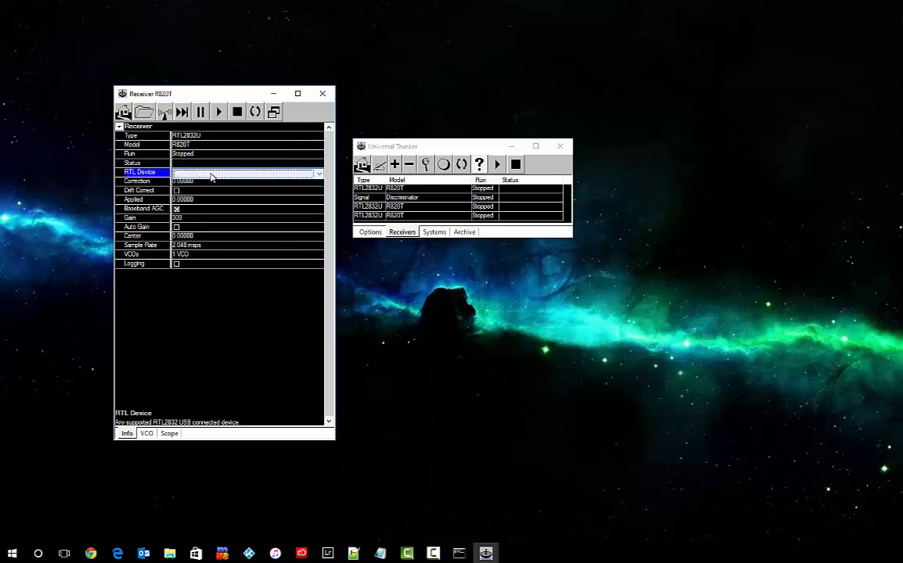
left_click(210, 173)
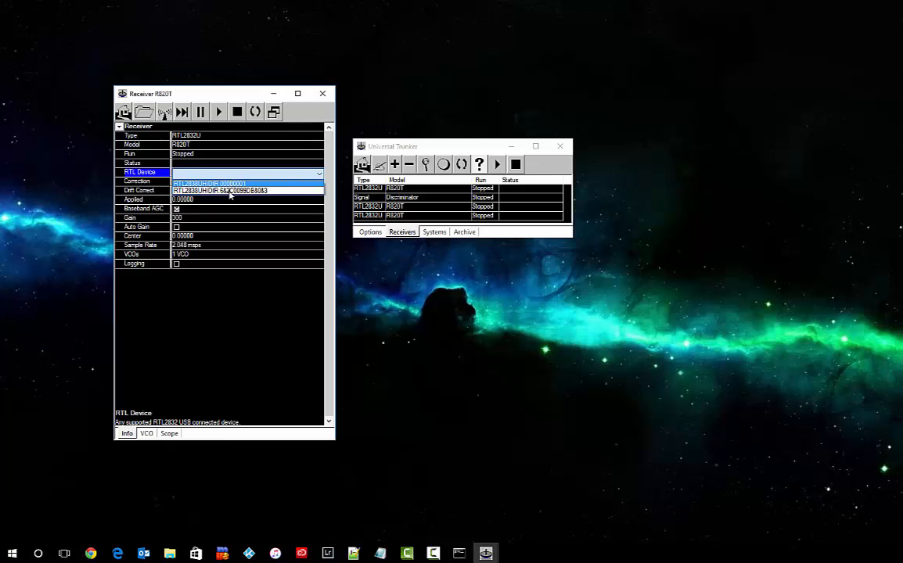
left_click(218, 183)
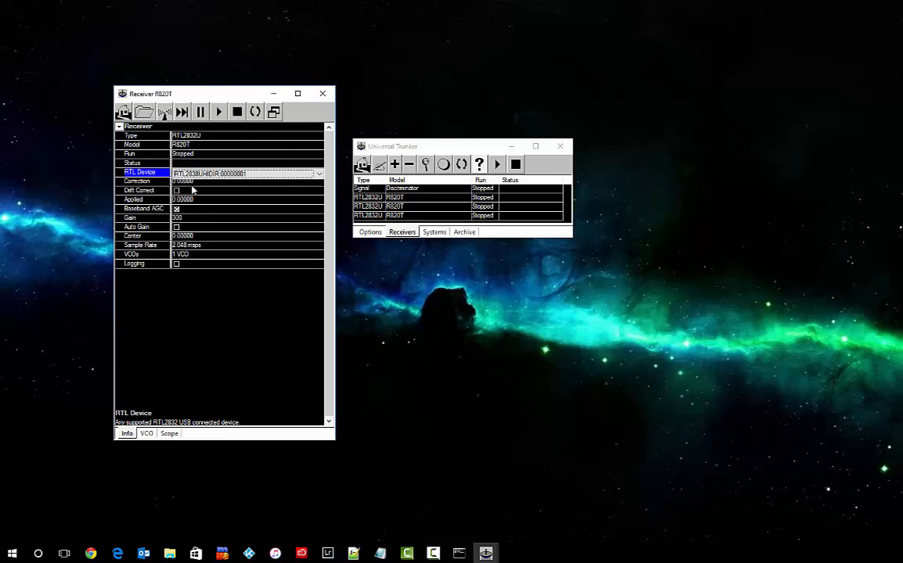
left_click(197, 182)
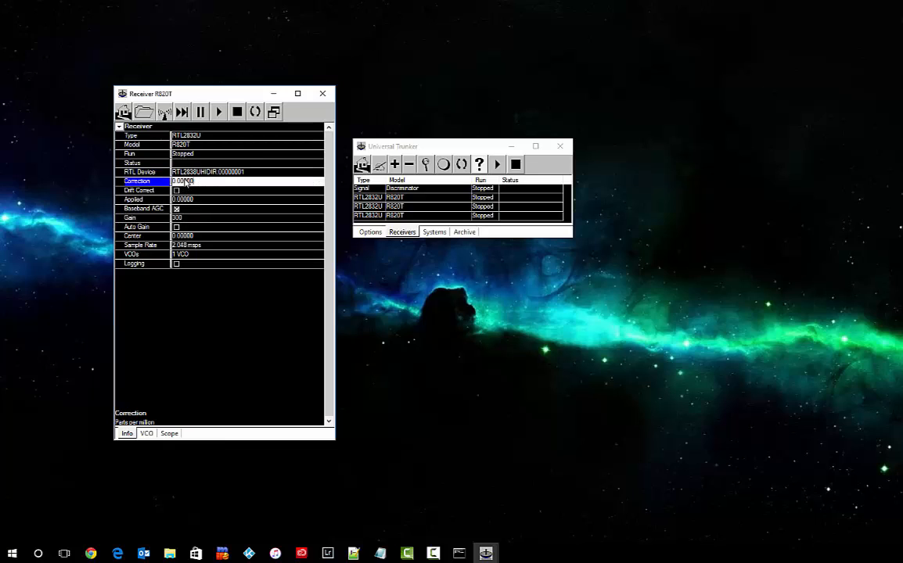
type("55")
Enable Drift Correct and Auto Gain for the new receiver and close its settings window.
left_click(178, 192)
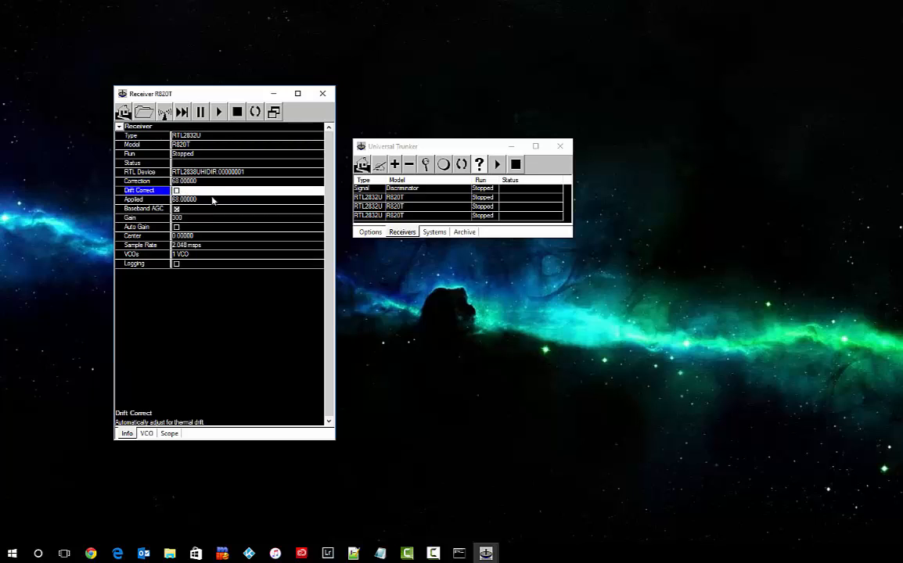
left_click(176, 191)
left_click(176, 227)
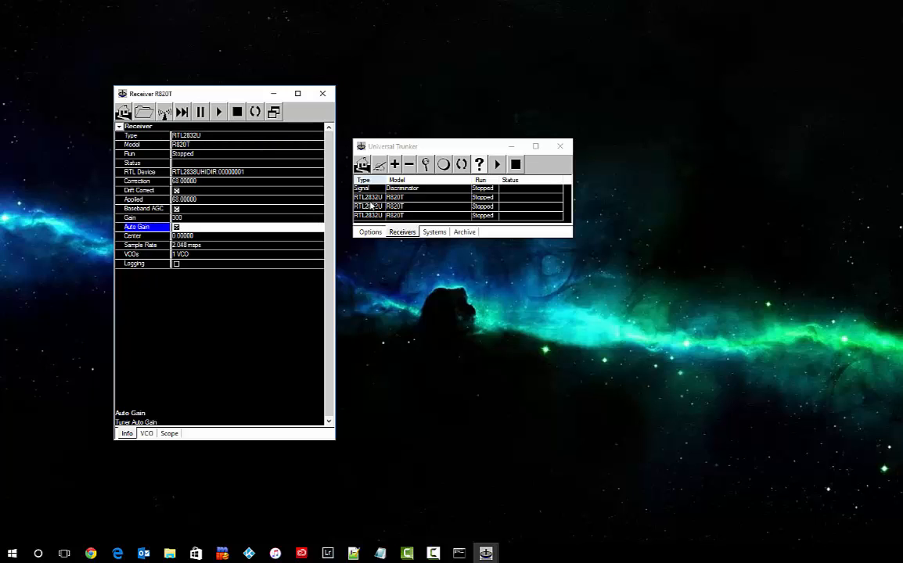
left_click(321, 94)
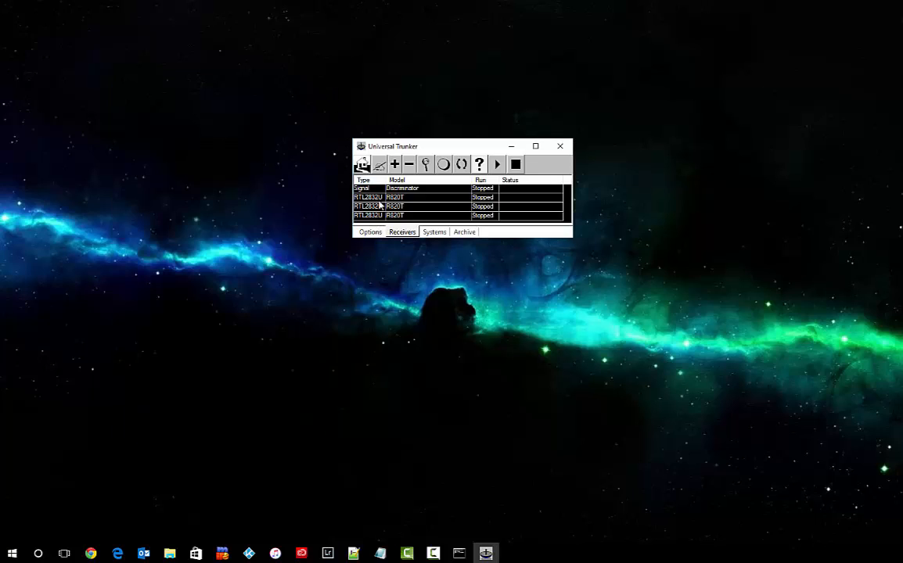
Delete the last R820T receiver from the receivers list and confirm the deletion.
left_click(403, 216)
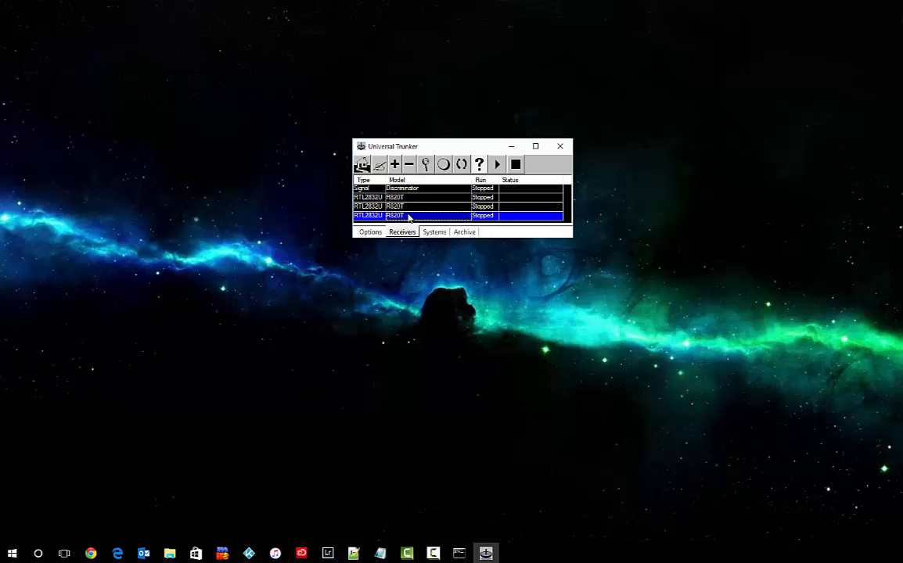
left_click(408, 164)
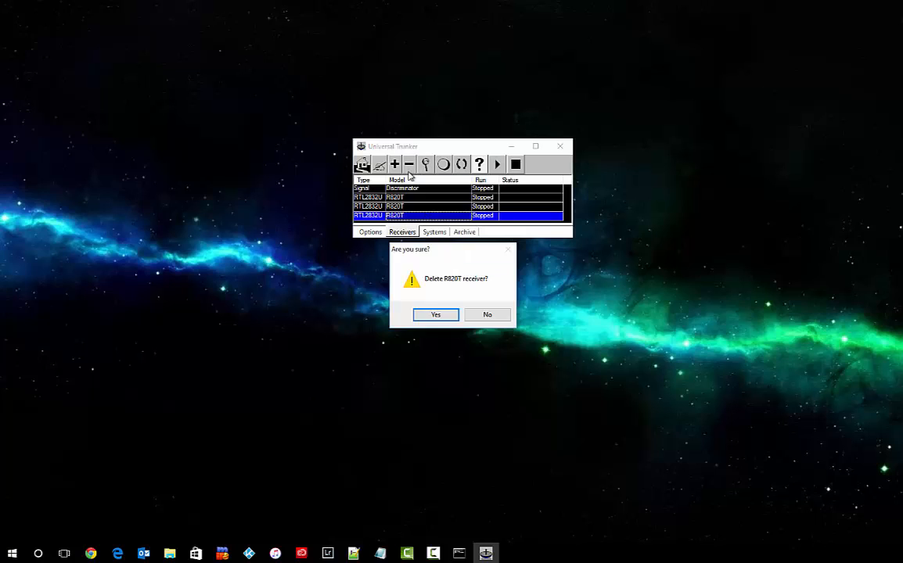
left_click(435, 314)
Review the general settings of the two remaining R820T receivers, closing each settings window after checking it.
double_click(419, 199)
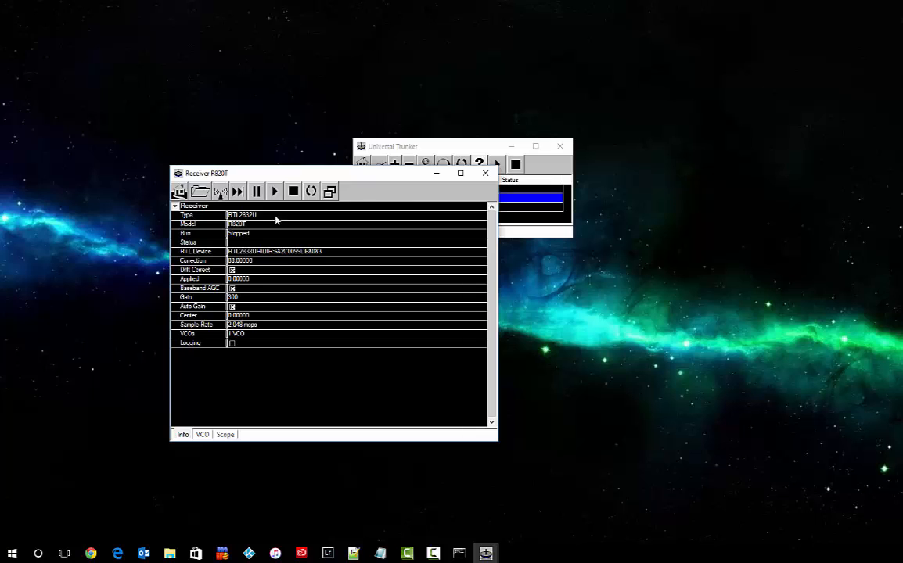
left_click(485, 173)
left_click(433, 209)
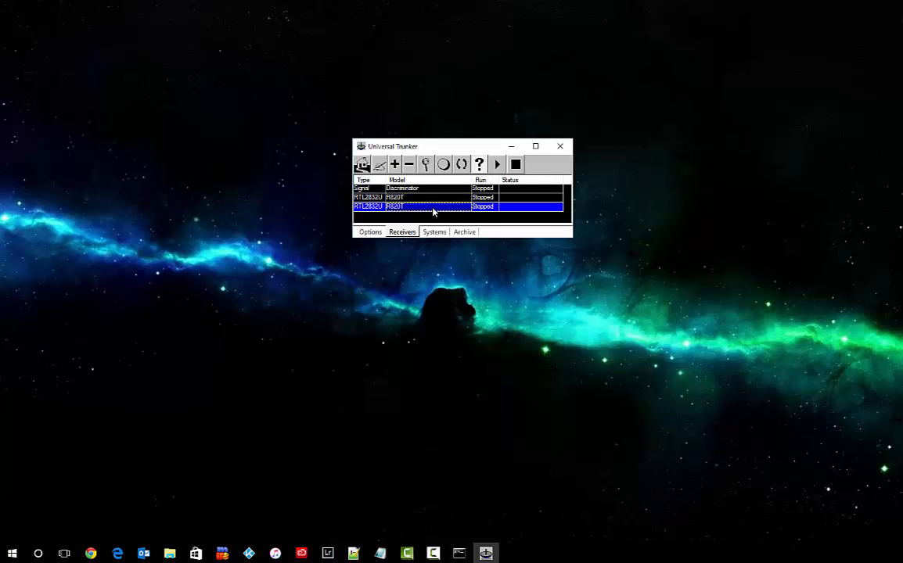
double_click(434, 209)
left_click_drag(90, 251, 179, 86)
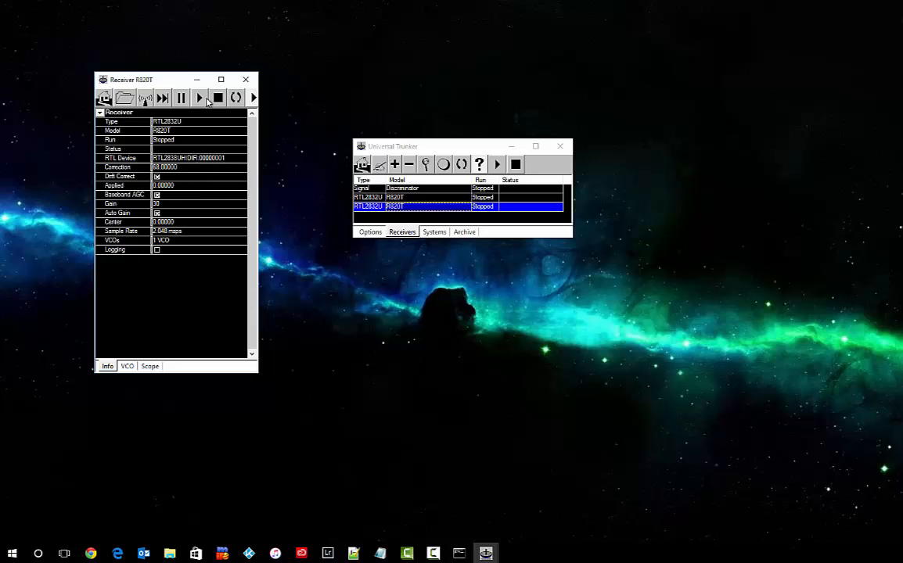
left_click(246, 79)
Reopen the first RTL2832U receiver, move and narrow its window, and review its general and VCO settings.
double_click(420, 198)
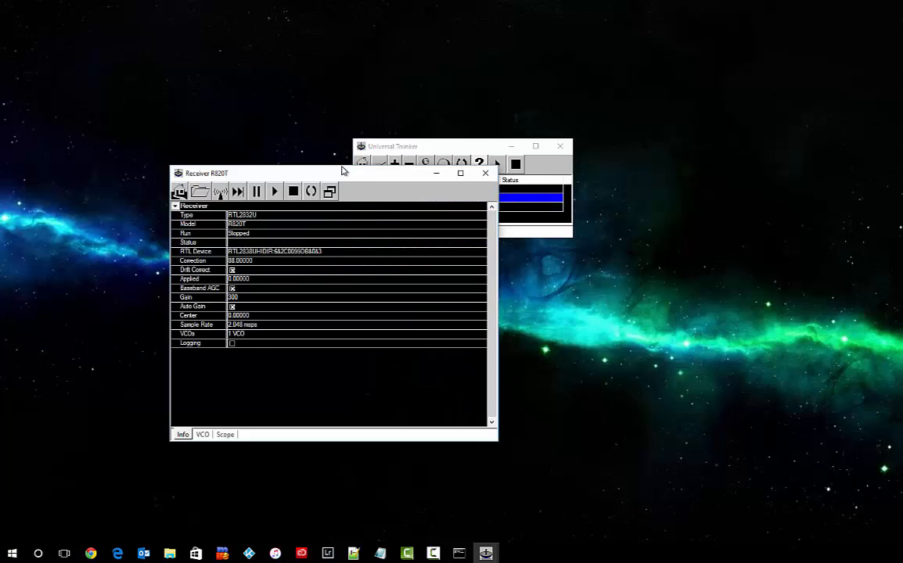
left_click_drag(343, 171, 238, 112)
left_click_drag(395, 159, 300, 161)
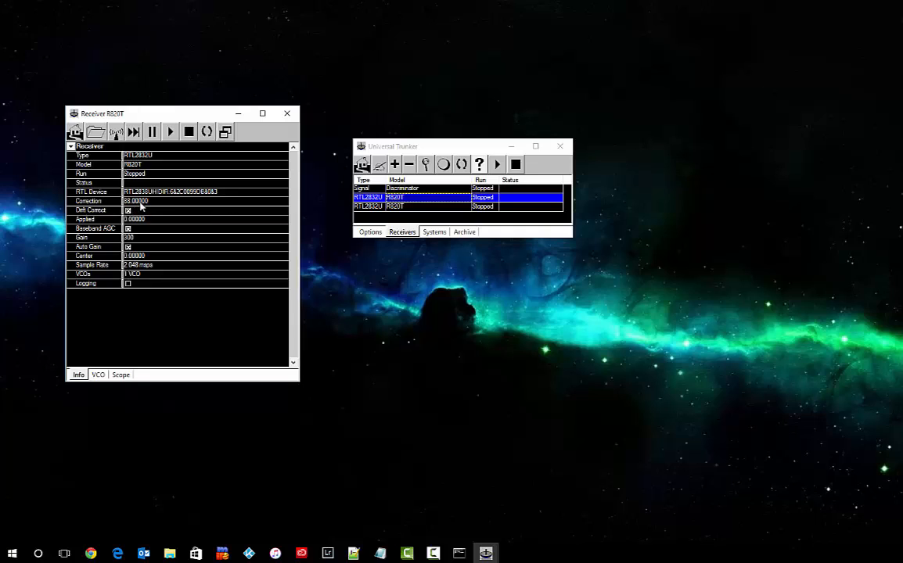
left_click(98, 375)
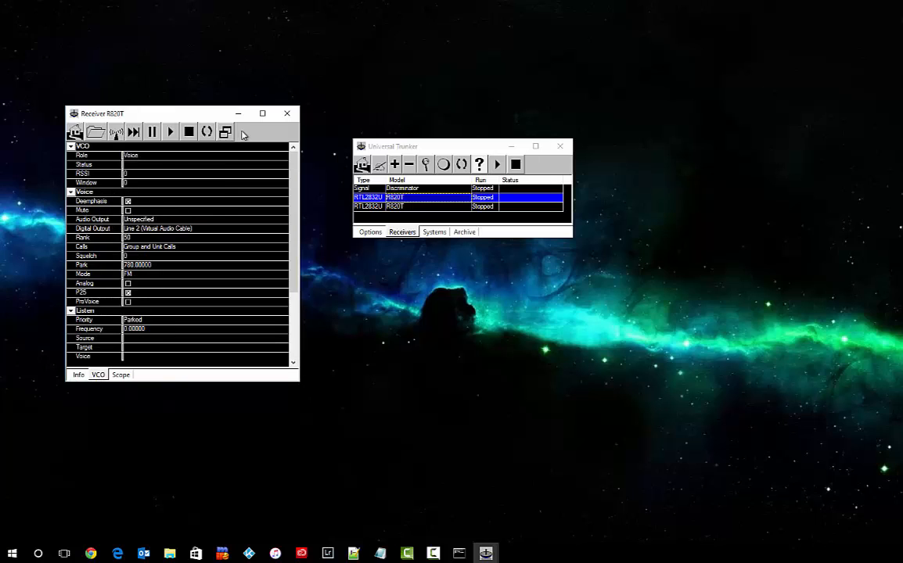
left_click(287, 113)
Show the second RTL2832U receiver's VCO settings and lengthen its window to reveal every property.
double_click(378, 207)
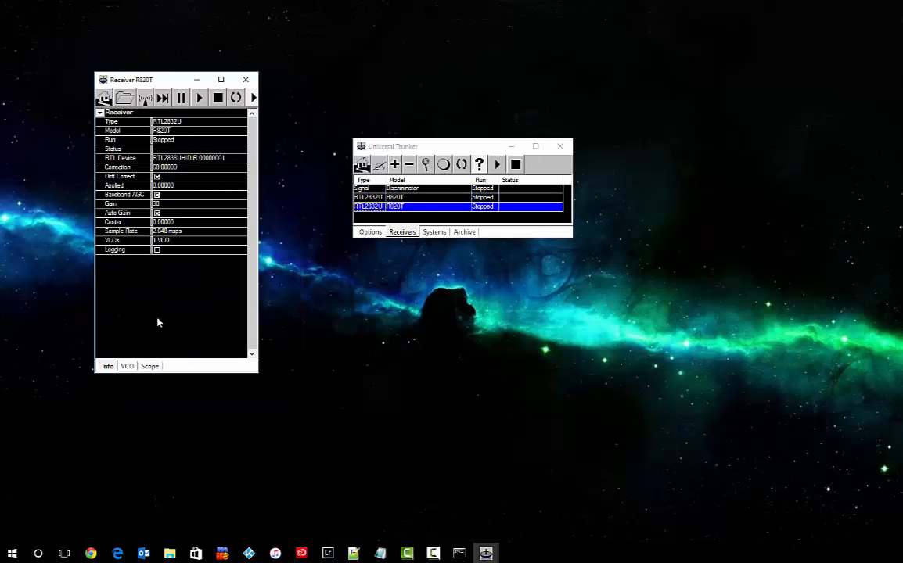
left_click(124, 367)
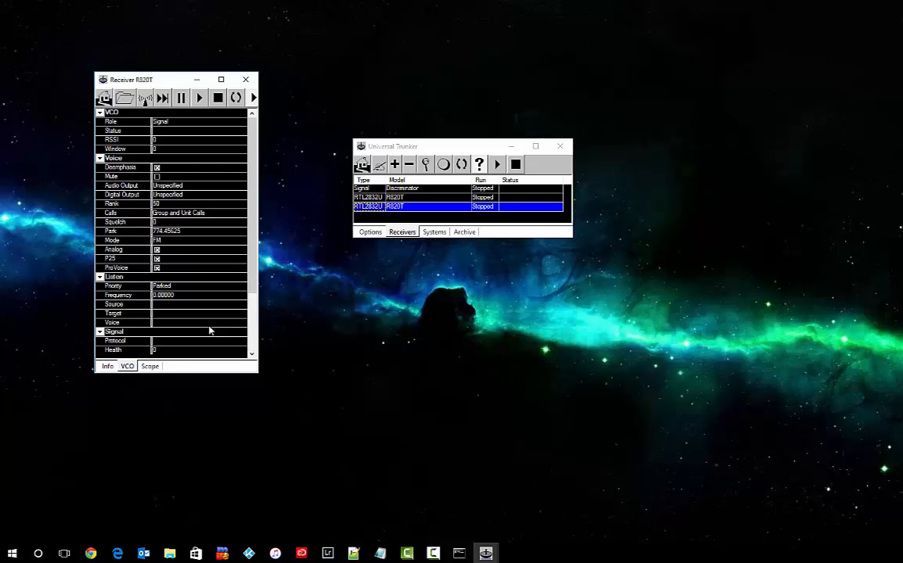
left_click_drag(217, 380, 222, 493)
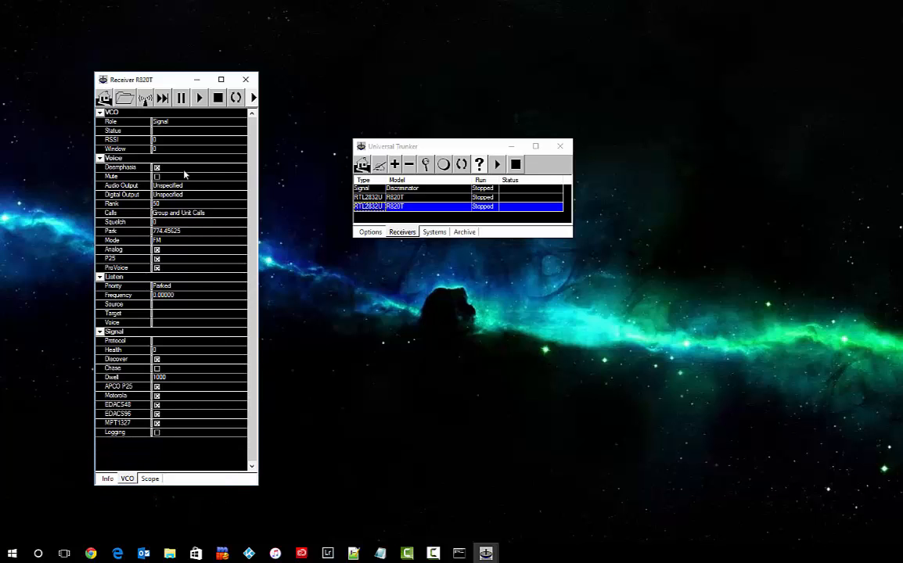
Examine the Role choices, parking Mode and P25 voice option in the second receiver's VCO settings, leaving Role on Signal.
left_click(211, 123)
left_click(213, 125)
left_click(213, 128)
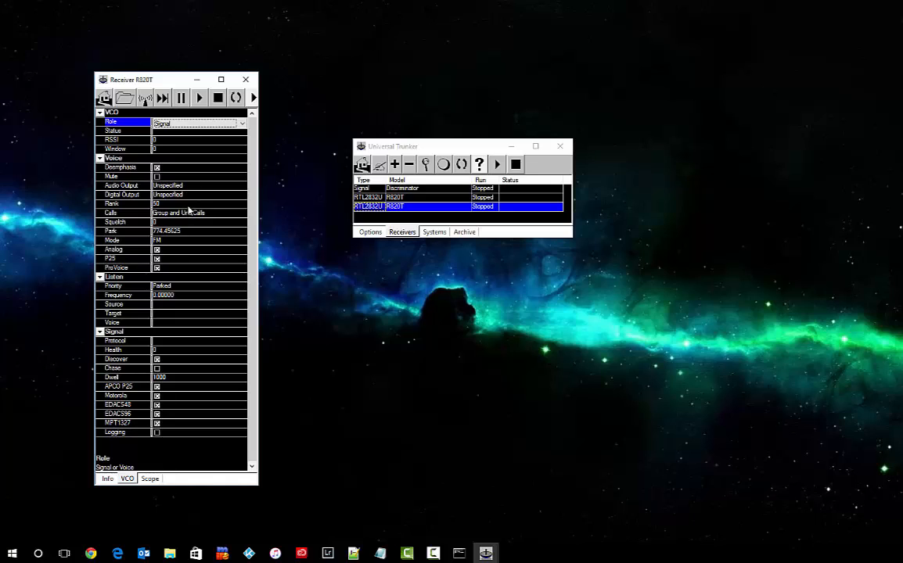
left_click(166, 242)
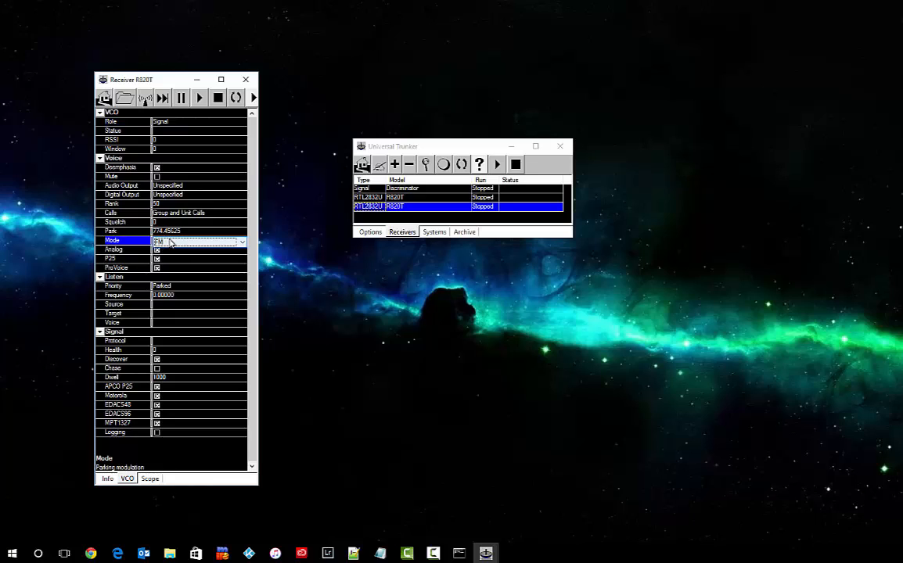
left_click(158, 261)
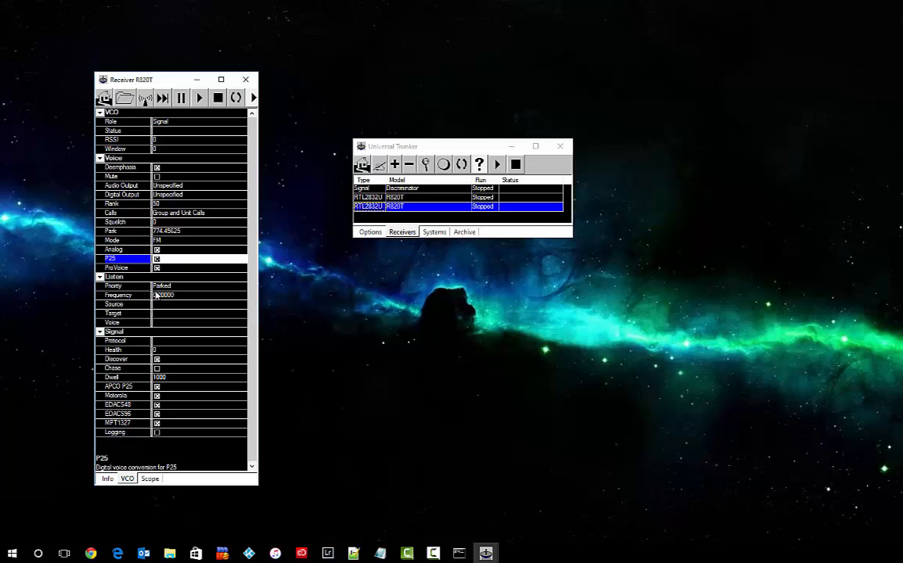
left_click(177, 122)
left_click(179, 124)
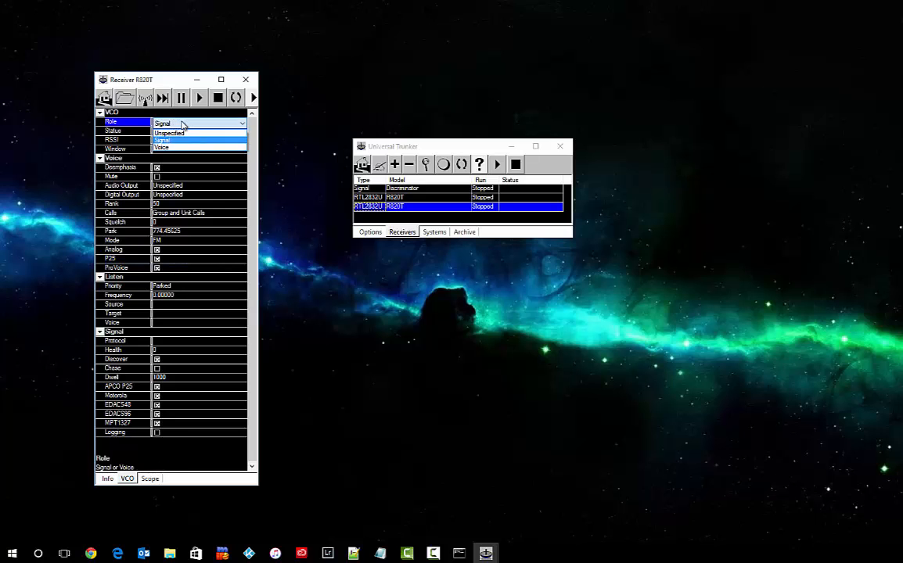
left_click(179, 132)
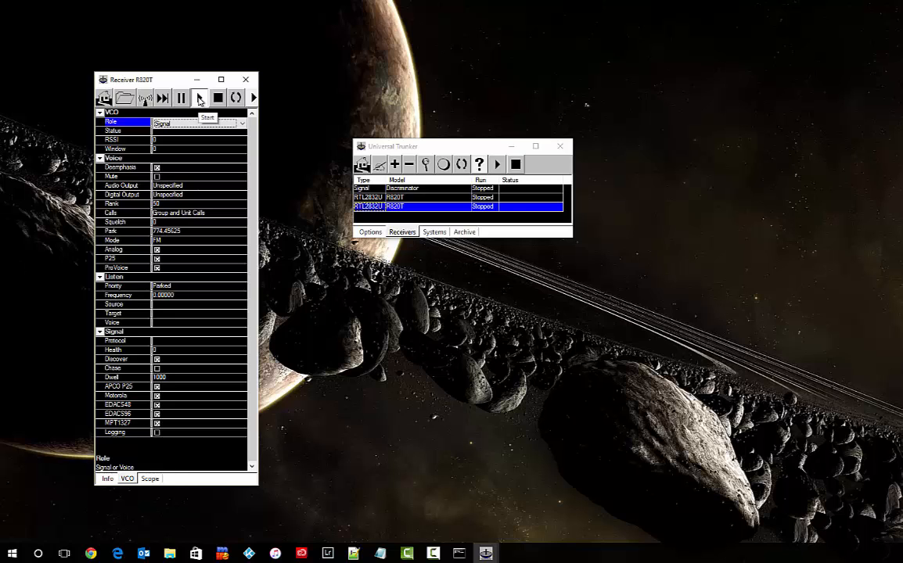
Start the Signal receiver and move the Tomball site window clear of the receiver settings.
left_click(200, 98)
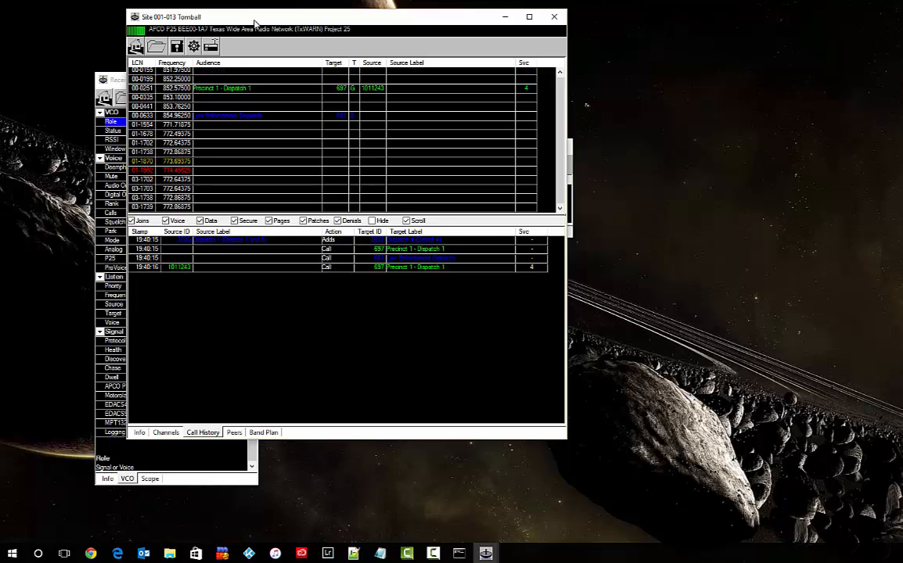
left_click_drag(253, 24, 590, 21)
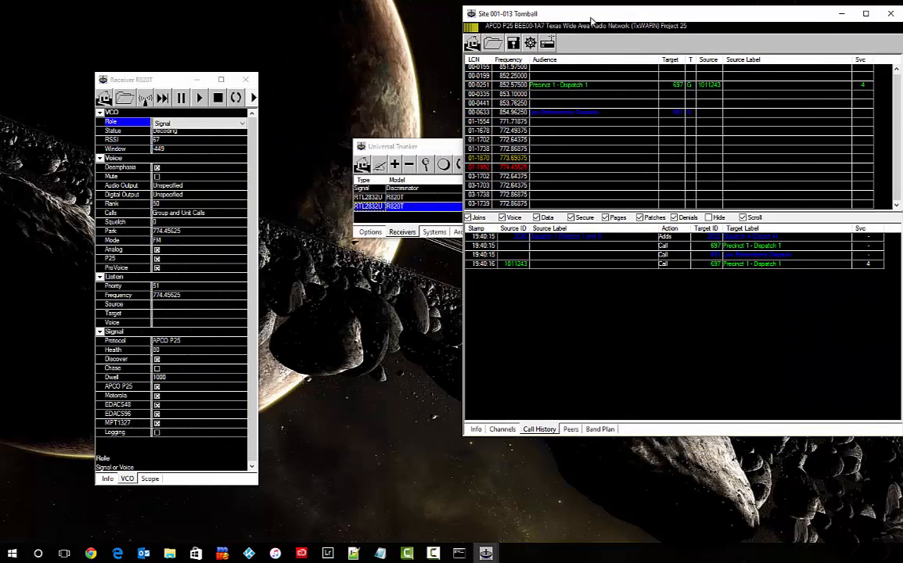
Close the Signal receiver's settings window and move the Universal Trunker window to the upper-left corner of the desktop.
left_click_drag(421, 151, 277, 119)
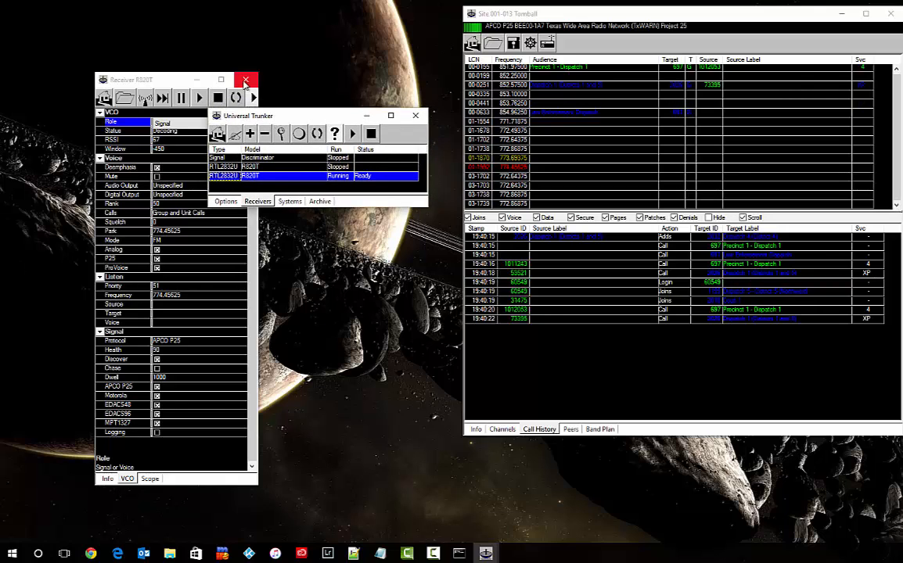
left_click(245, 81)
left_click(245, 81)
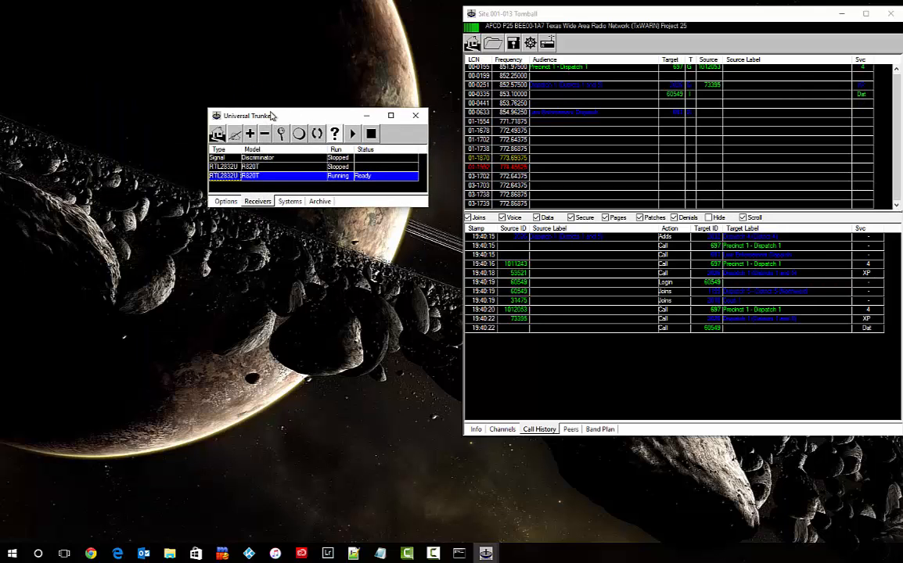
left_click_drag(292, 118, 100, 21)
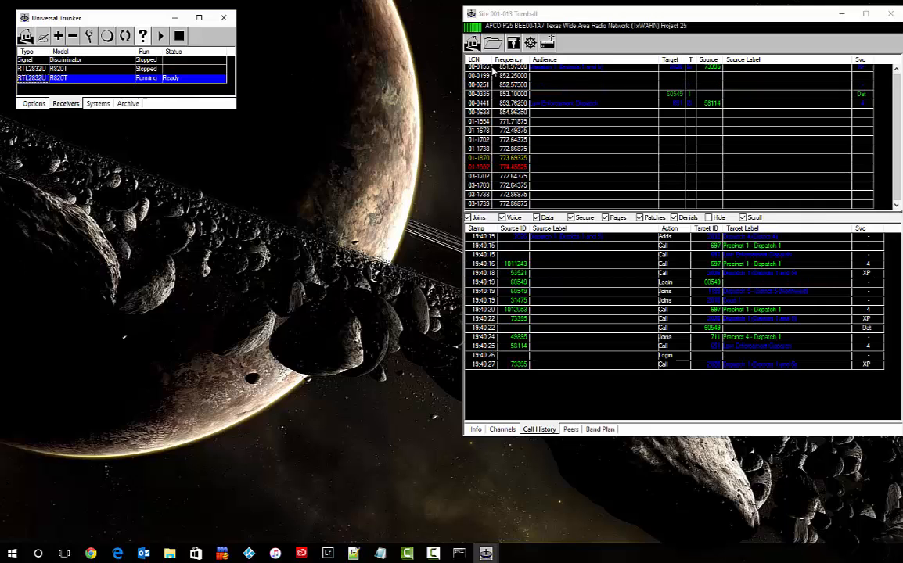
Open the stopped R820T receiver below the Universal Trunker window and show all its VCO settings in a taller window.
double_click(103, 68)
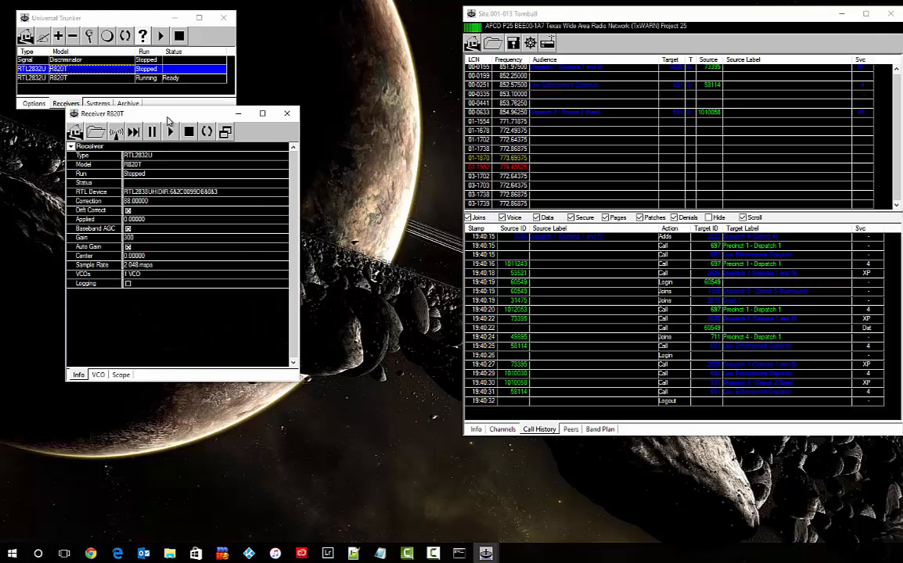
left_click_drag(161, 117, 122, 131)
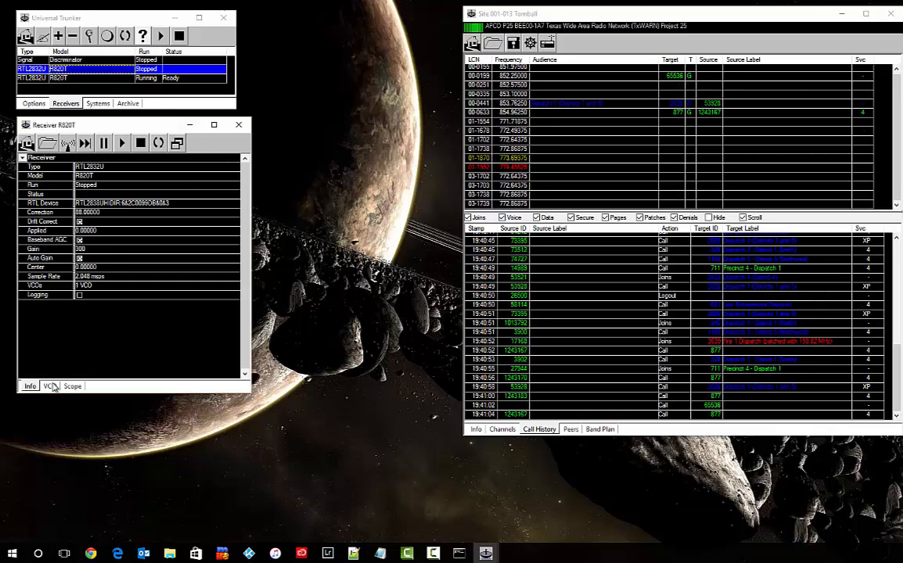
left_click(49, 387)
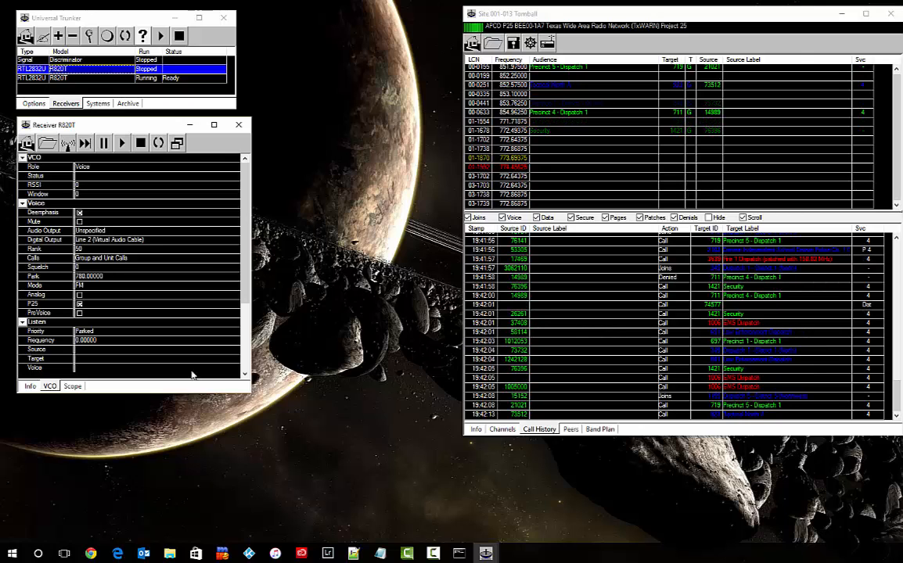
left_click_drag(191, 374, 186, 517)
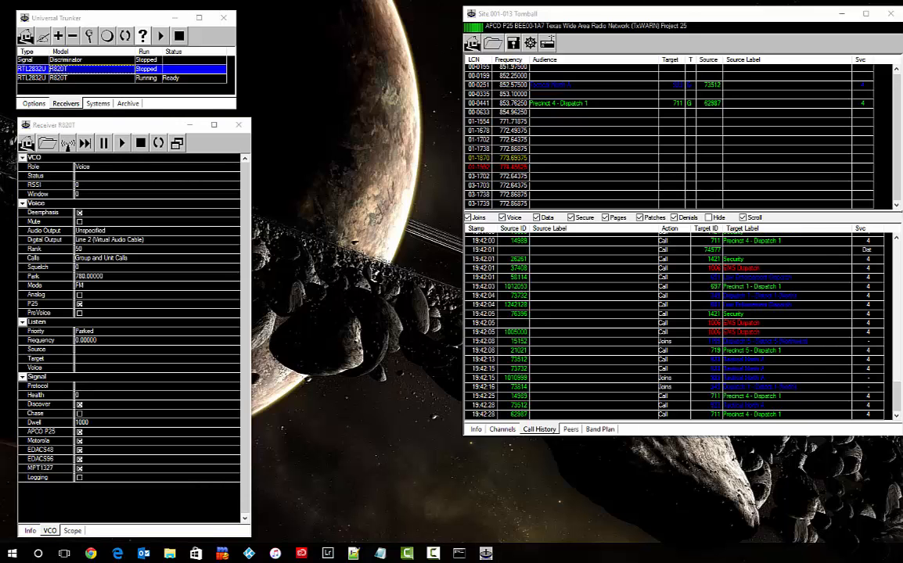
Switch to File Explorer and open a command prompt in the DSDPlus1p074 folder.
left_click(68, 144)
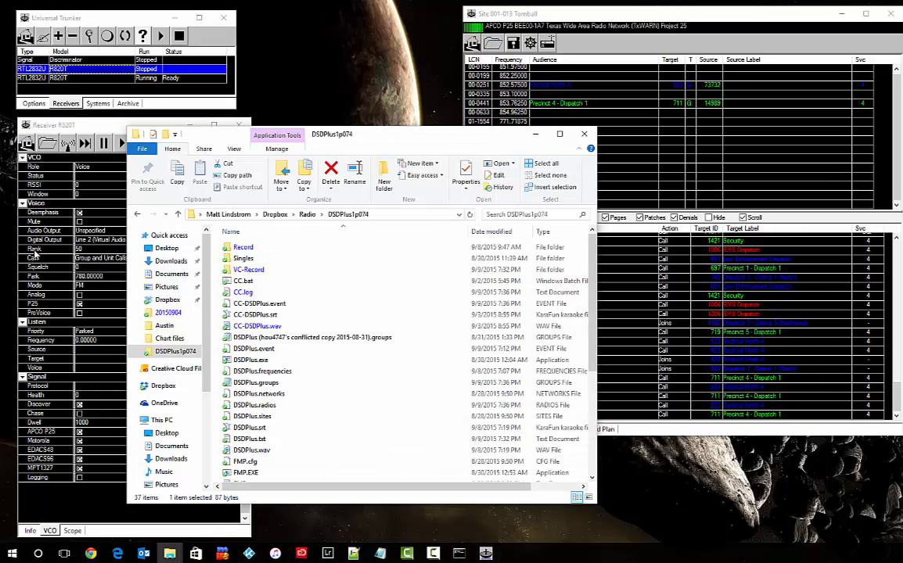
left_click(142, 148)
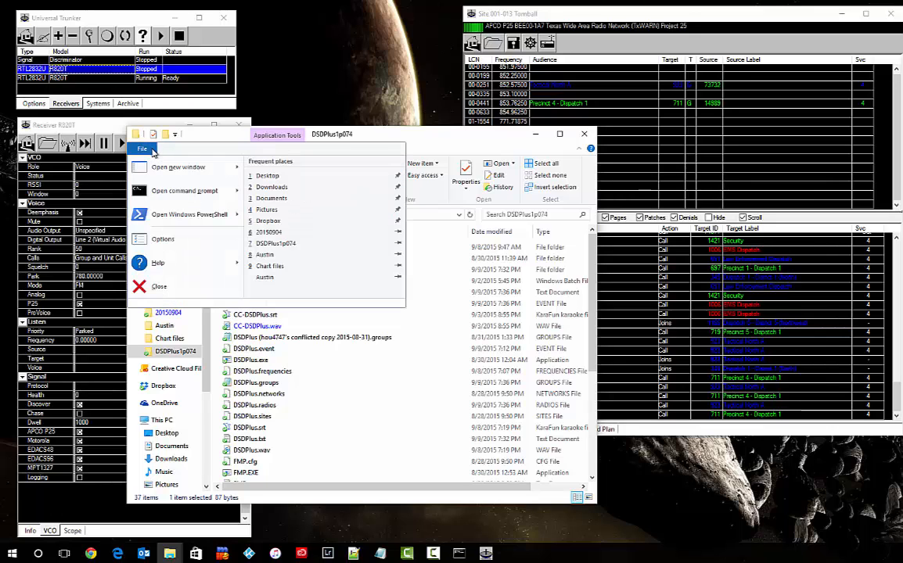
left_click(182, 199)
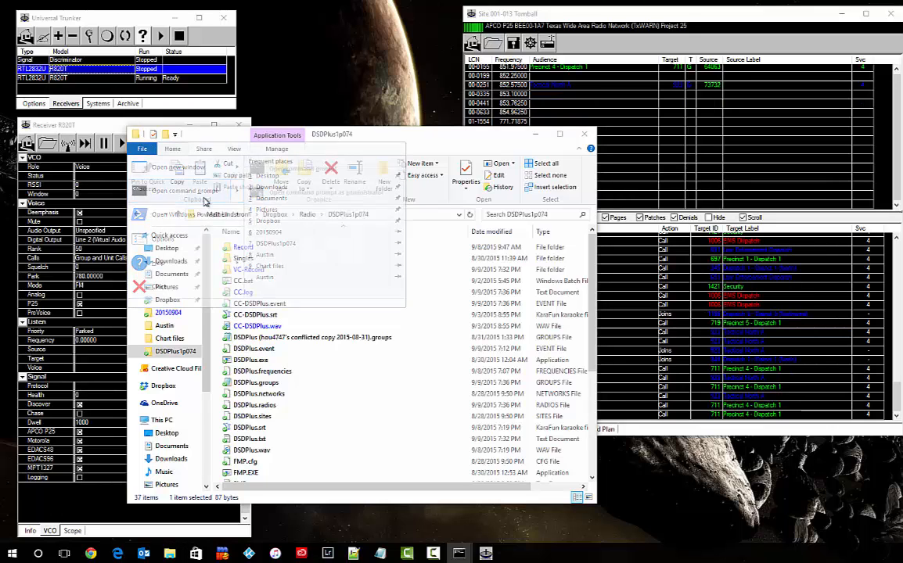
left_click(544, 137)
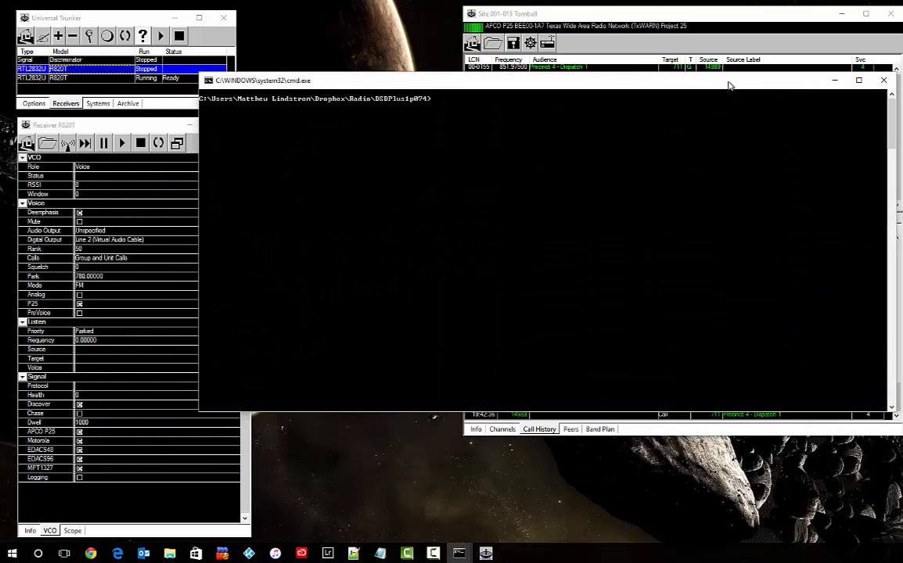
Run dsdplus.exe without options to list the available audio input and output devices.
type("dsdpl")
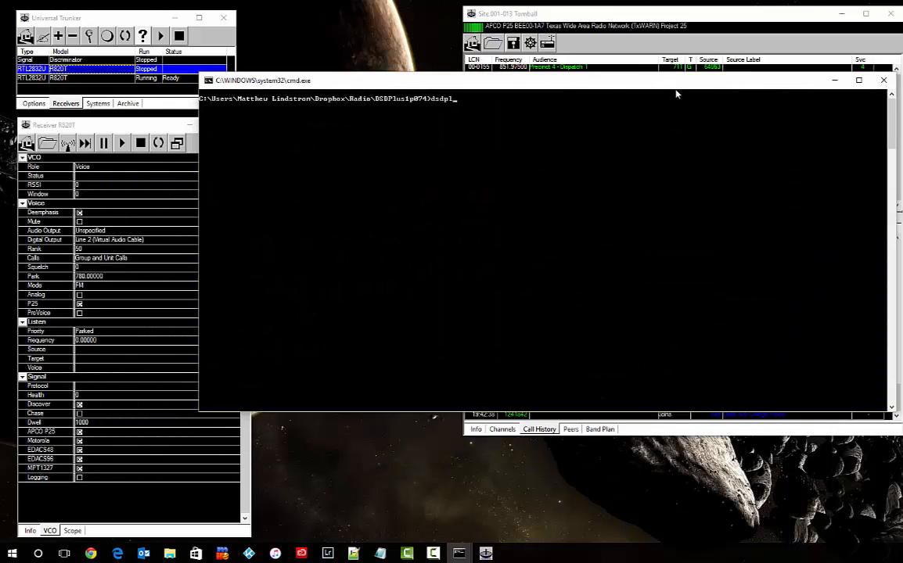
type("us.exe")
key("Return")
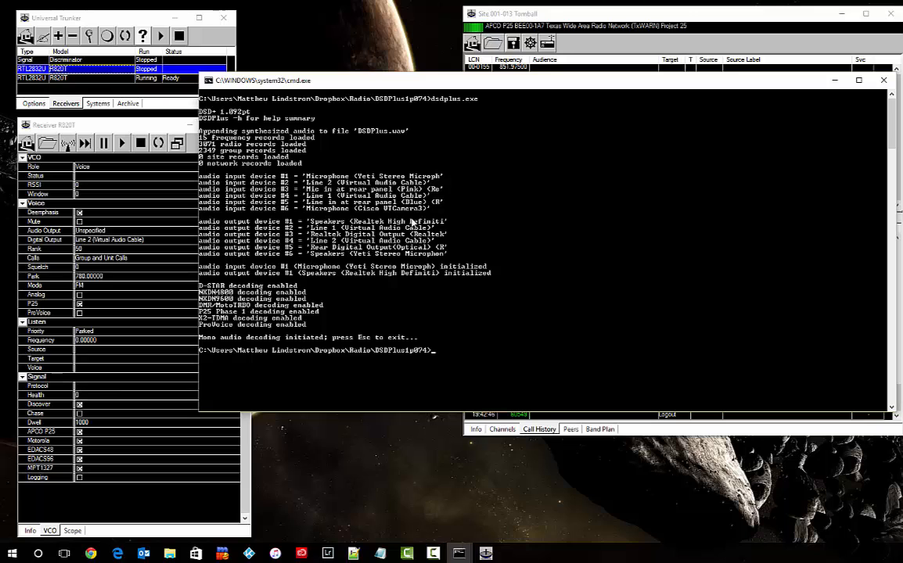
Rerun DSDPlus with audio input device 2 using dsdplus.exe -i2.
key("Up")
type("-i2")
key("Return")
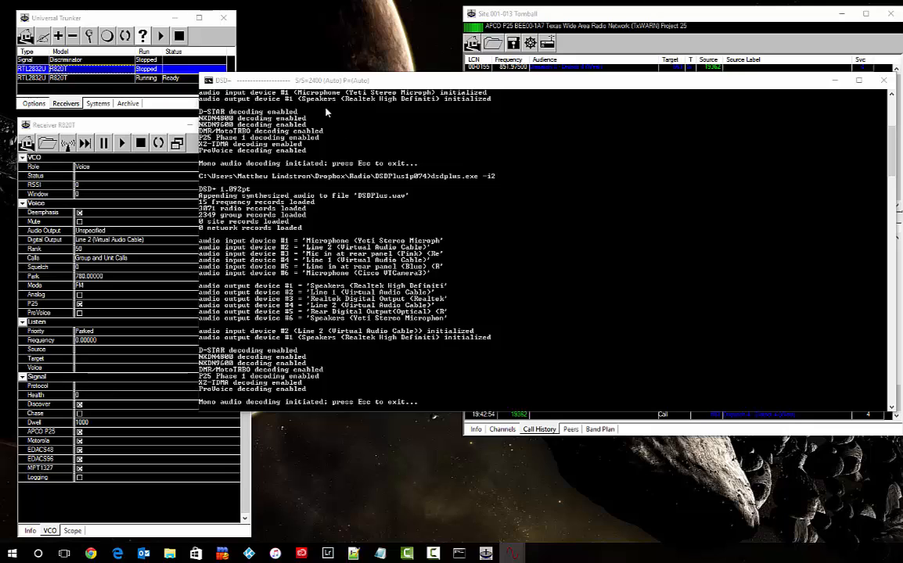
Start the Voice receiver in Universal Trunker and close its settings window.
left_click(121, 143)
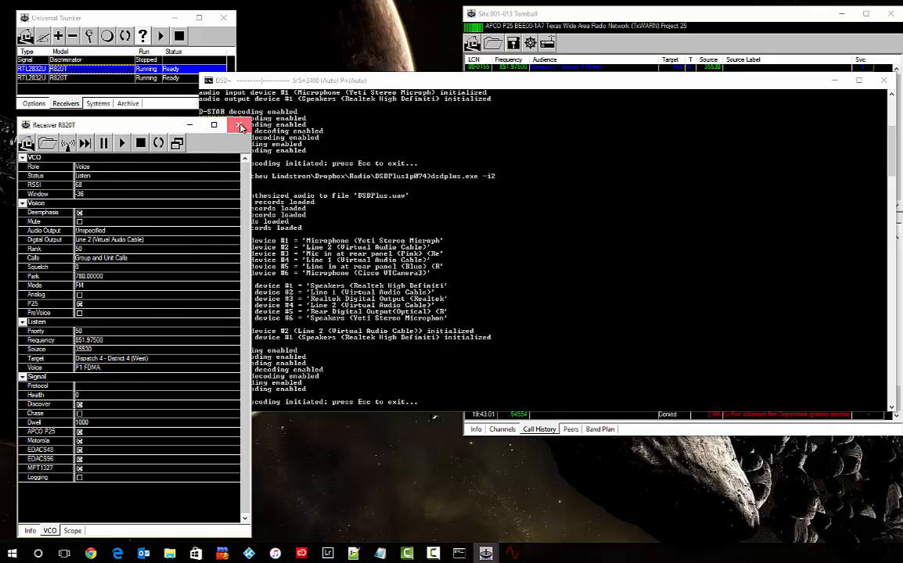
left_click(238, 125)
Arrange the DSD+ console, Event Log, P25 Channel Activity and Source Audio windows so all are visible beside Universal Trunker.
left_click_drag(399, 84, 271, 204)
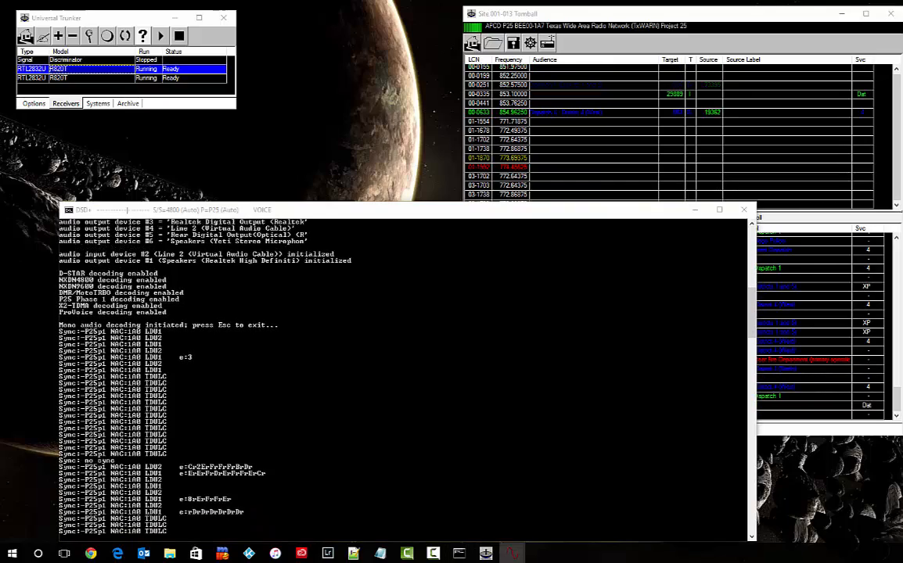
left_click_drag(297, 147, 575, 281)
key("shift+l")
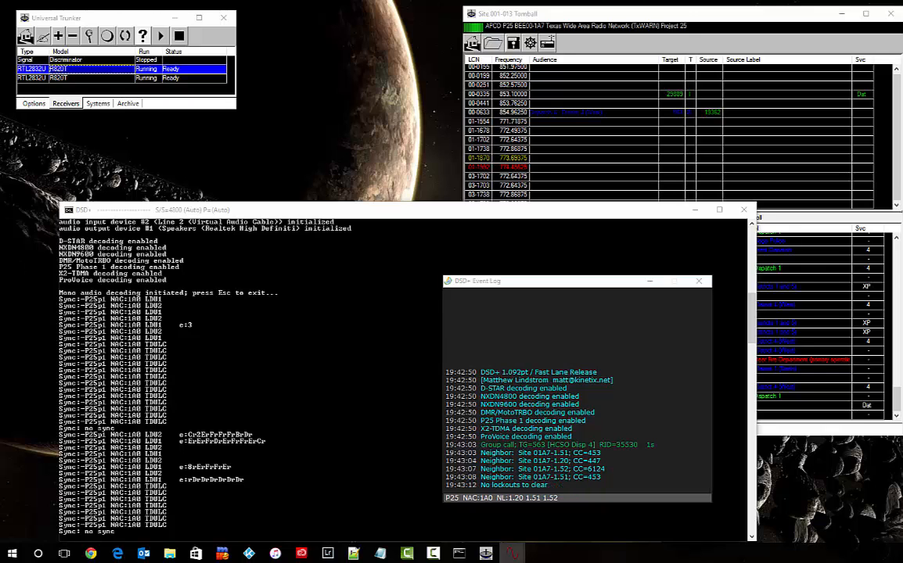
left_click_drag(308, 240, 539, 236)
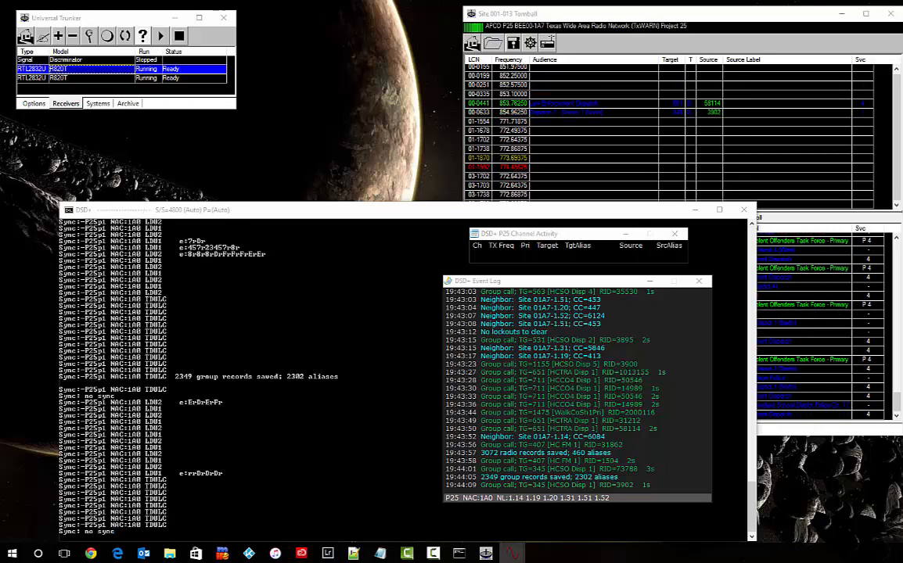
left_click_drag(2, 12, 335, 54)
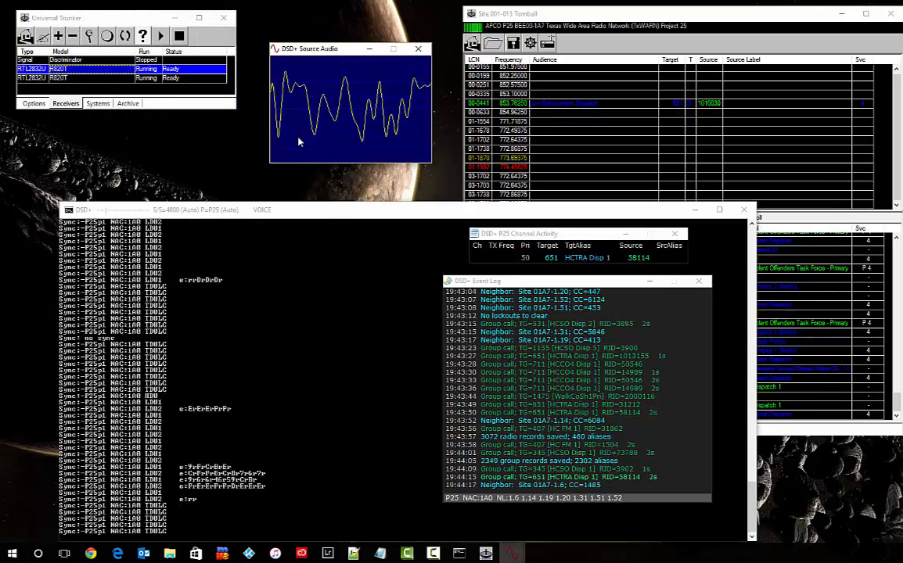